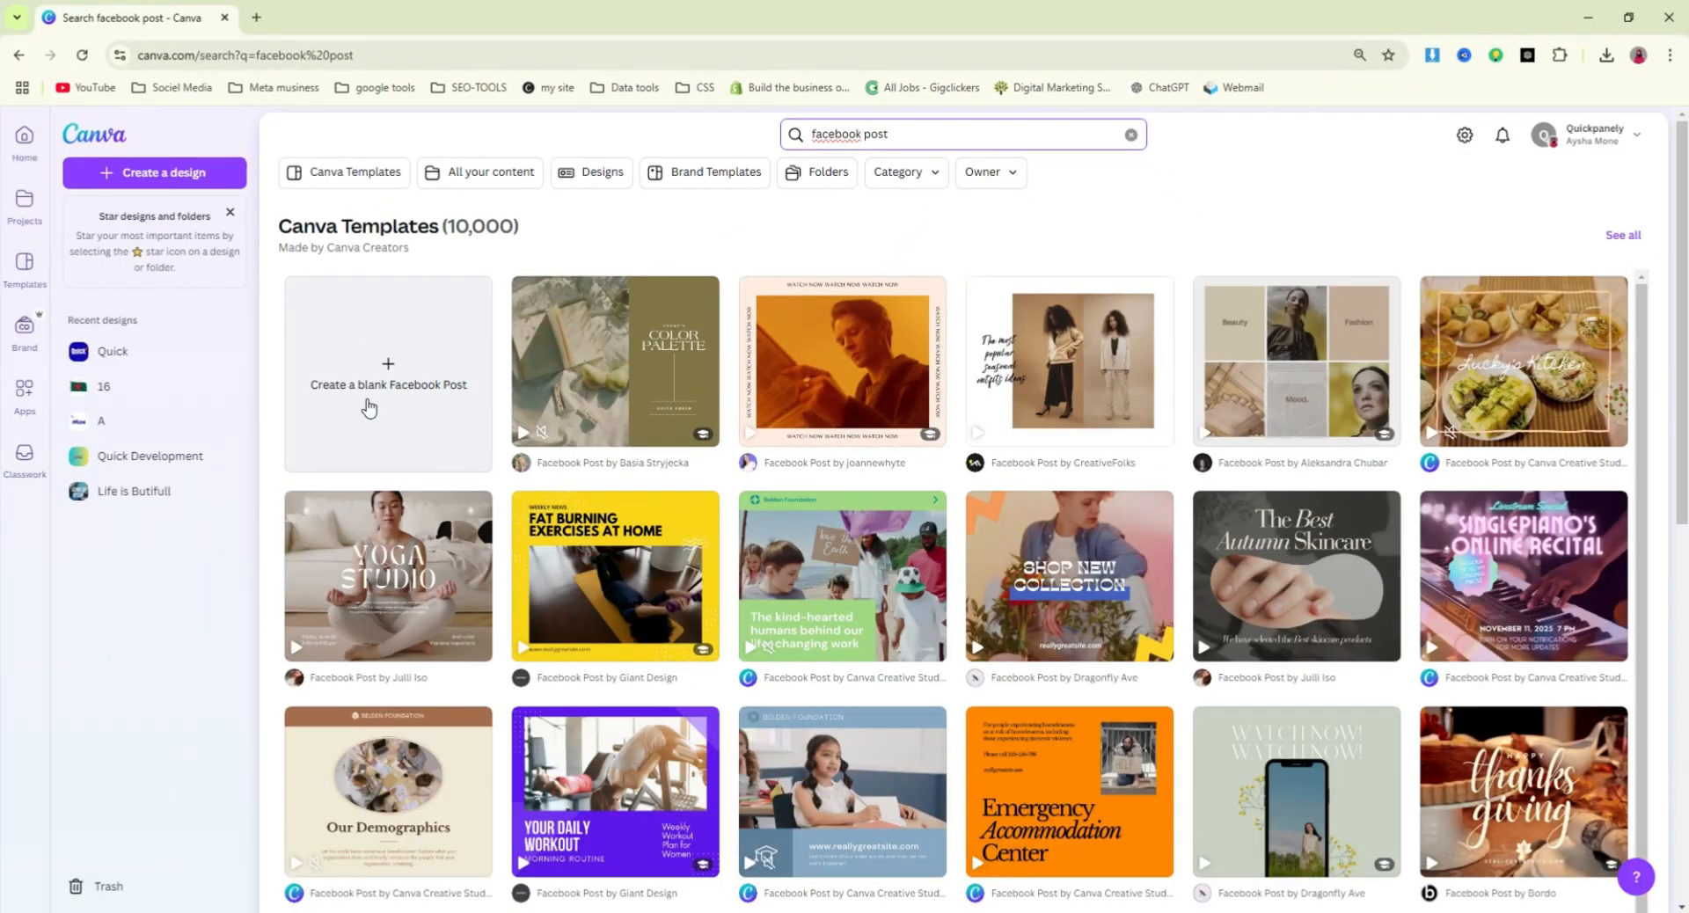
Create a blank Facebook Post and add the first skyline photo found by searching the elements for "city".
click(397, 368)
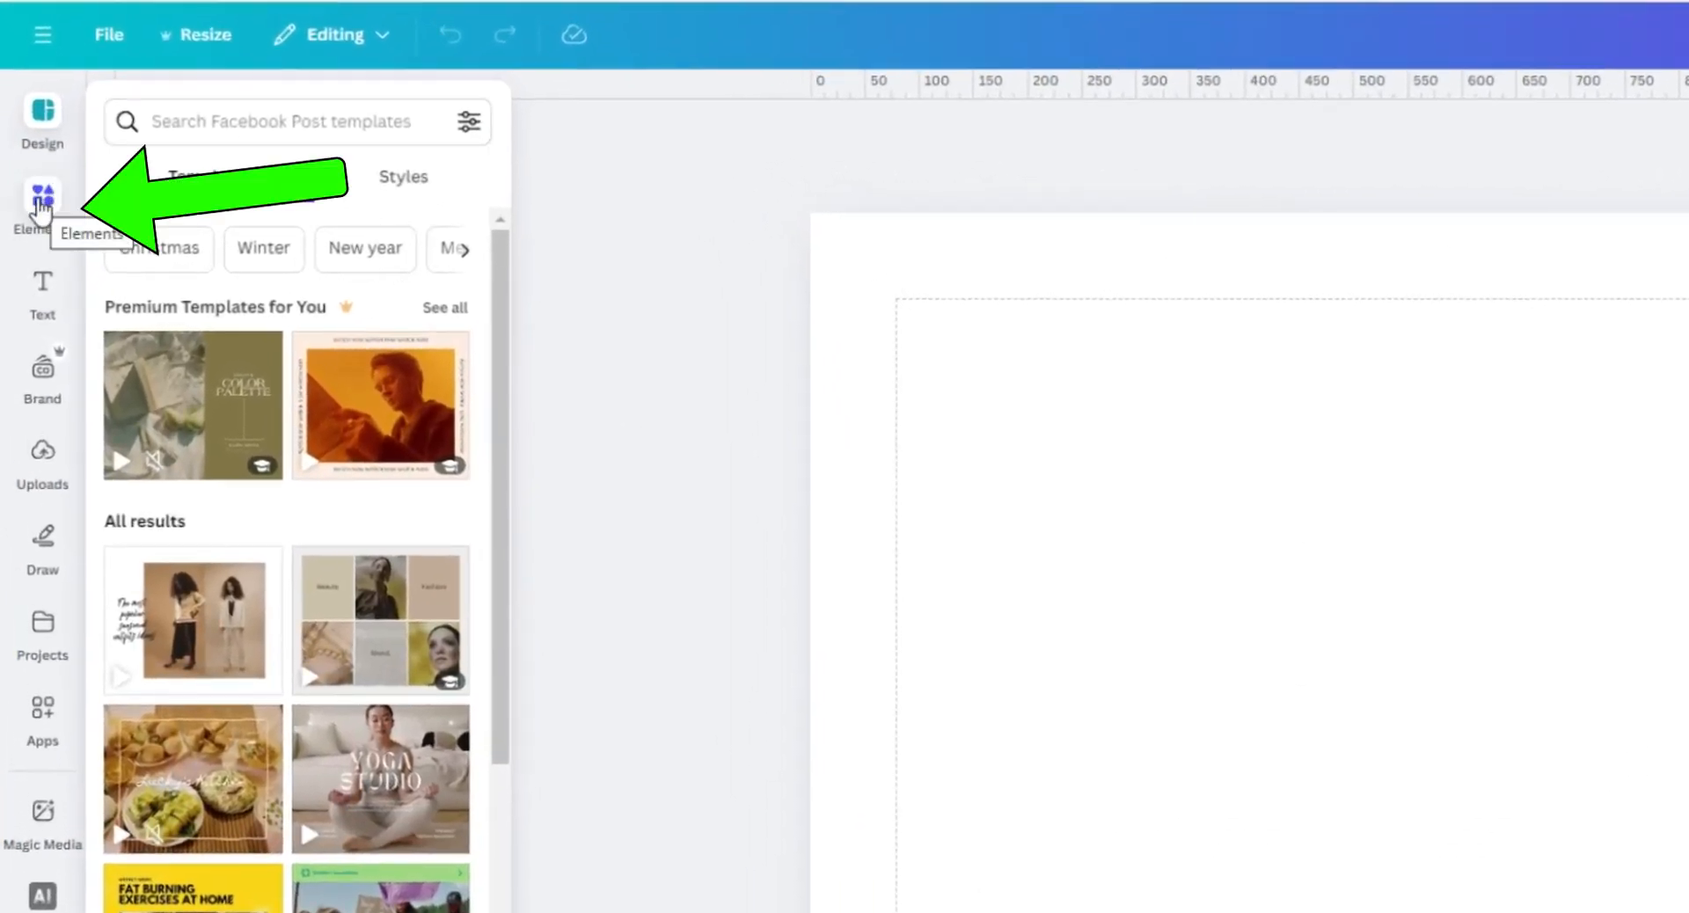
click(42, 210)
click(265, 109)
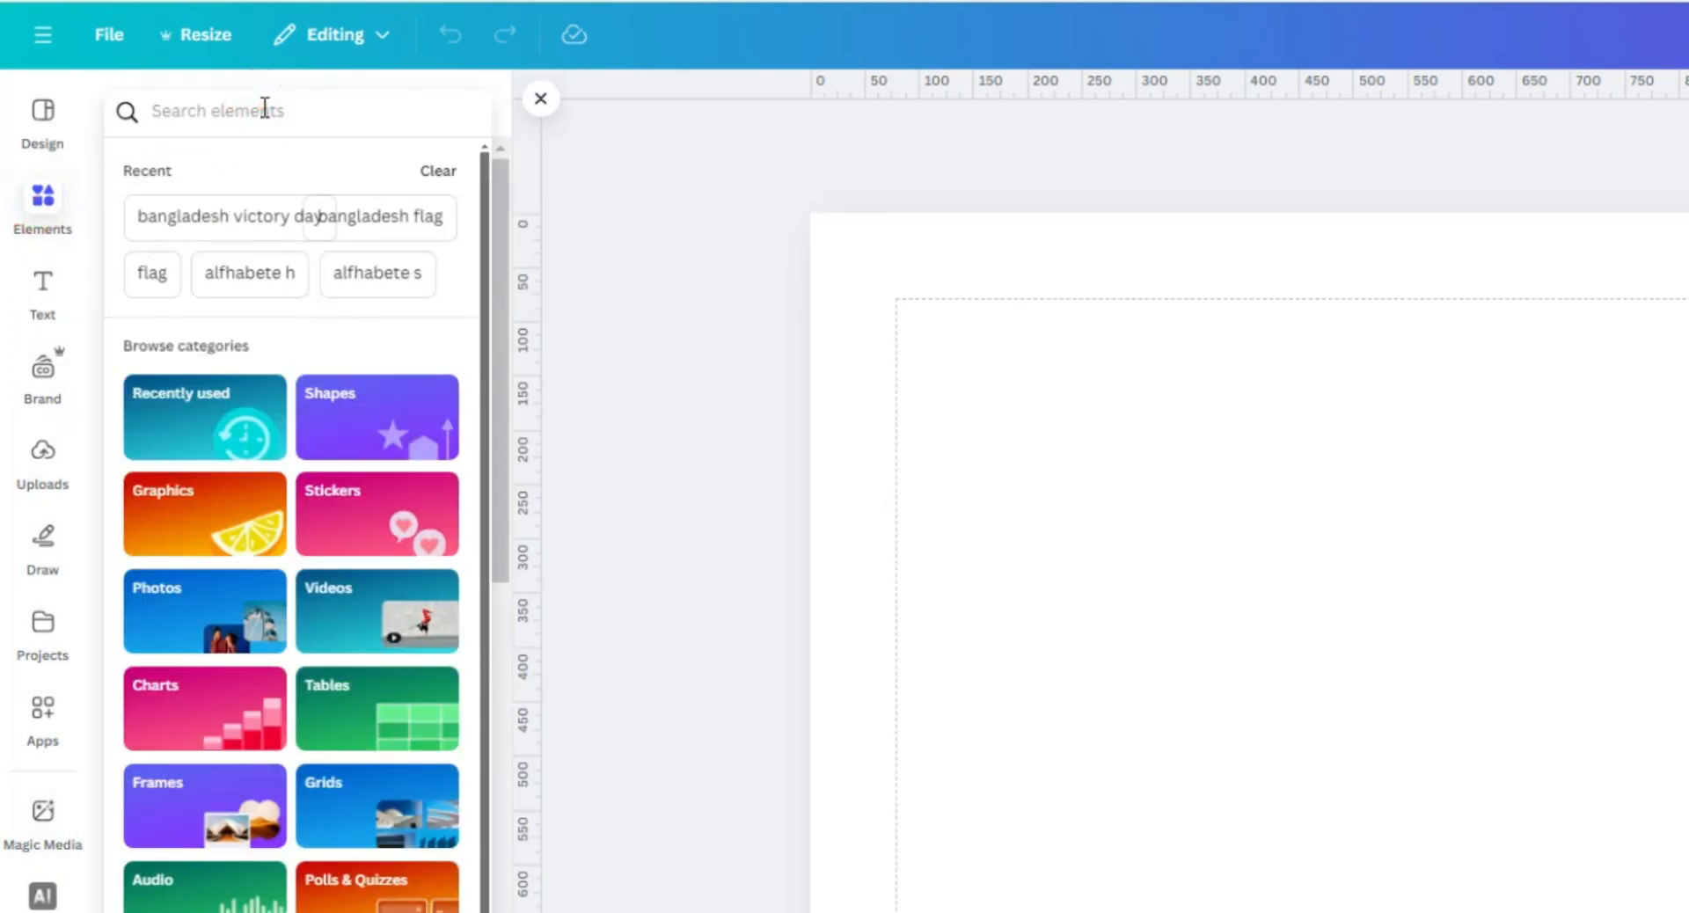
text(city)
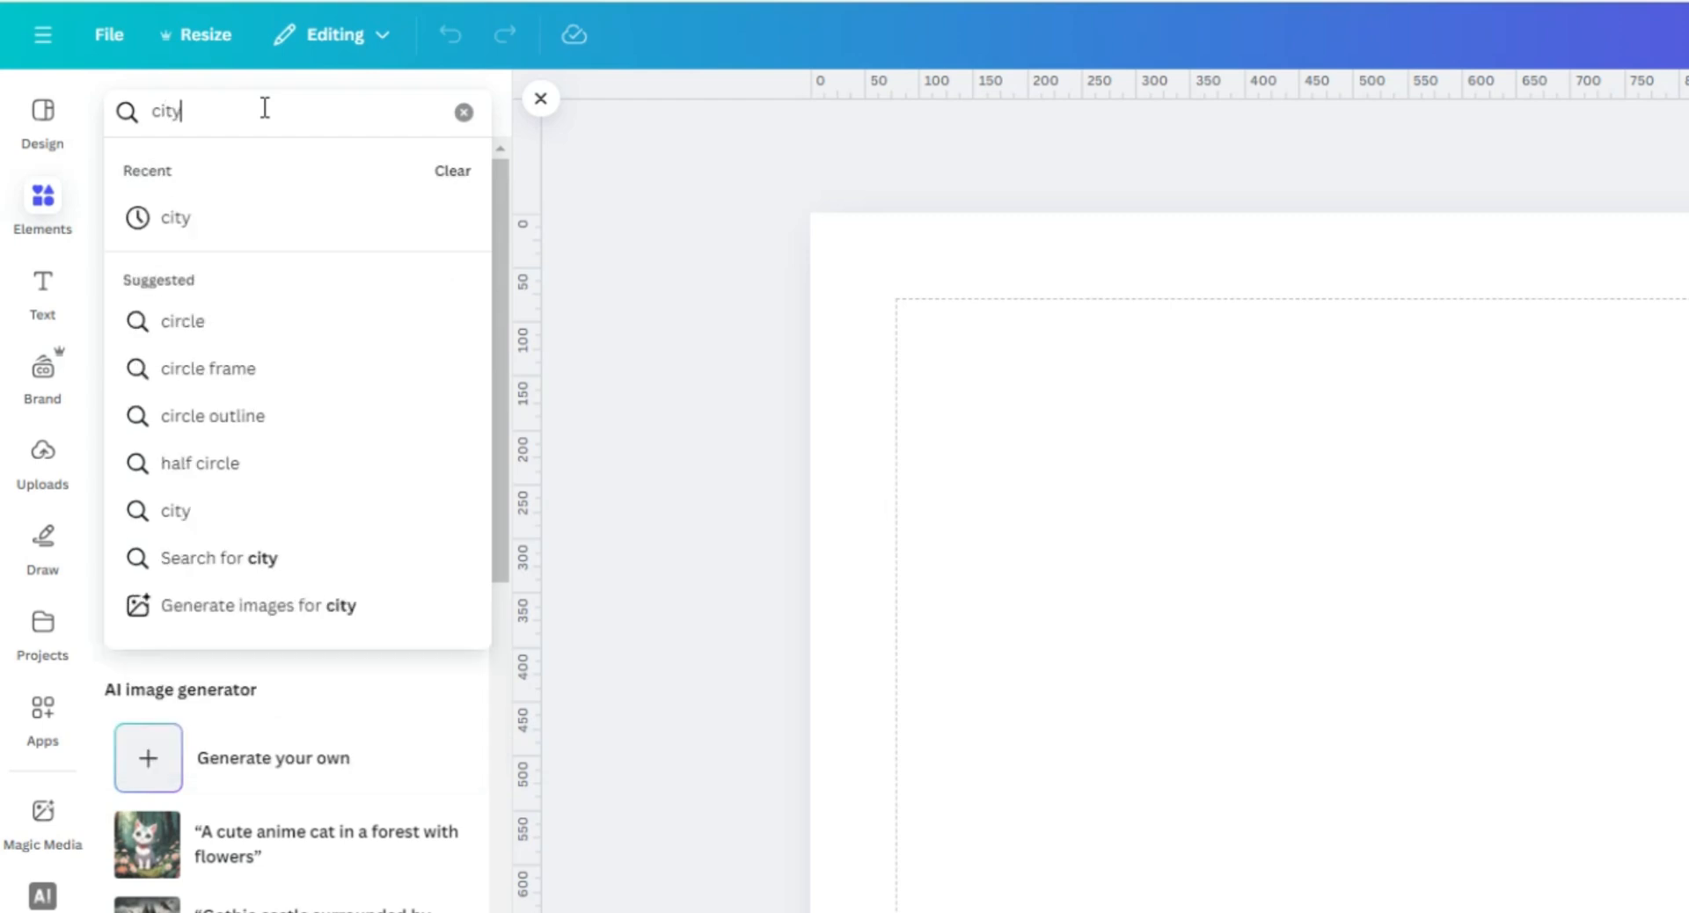
click(183, 221)
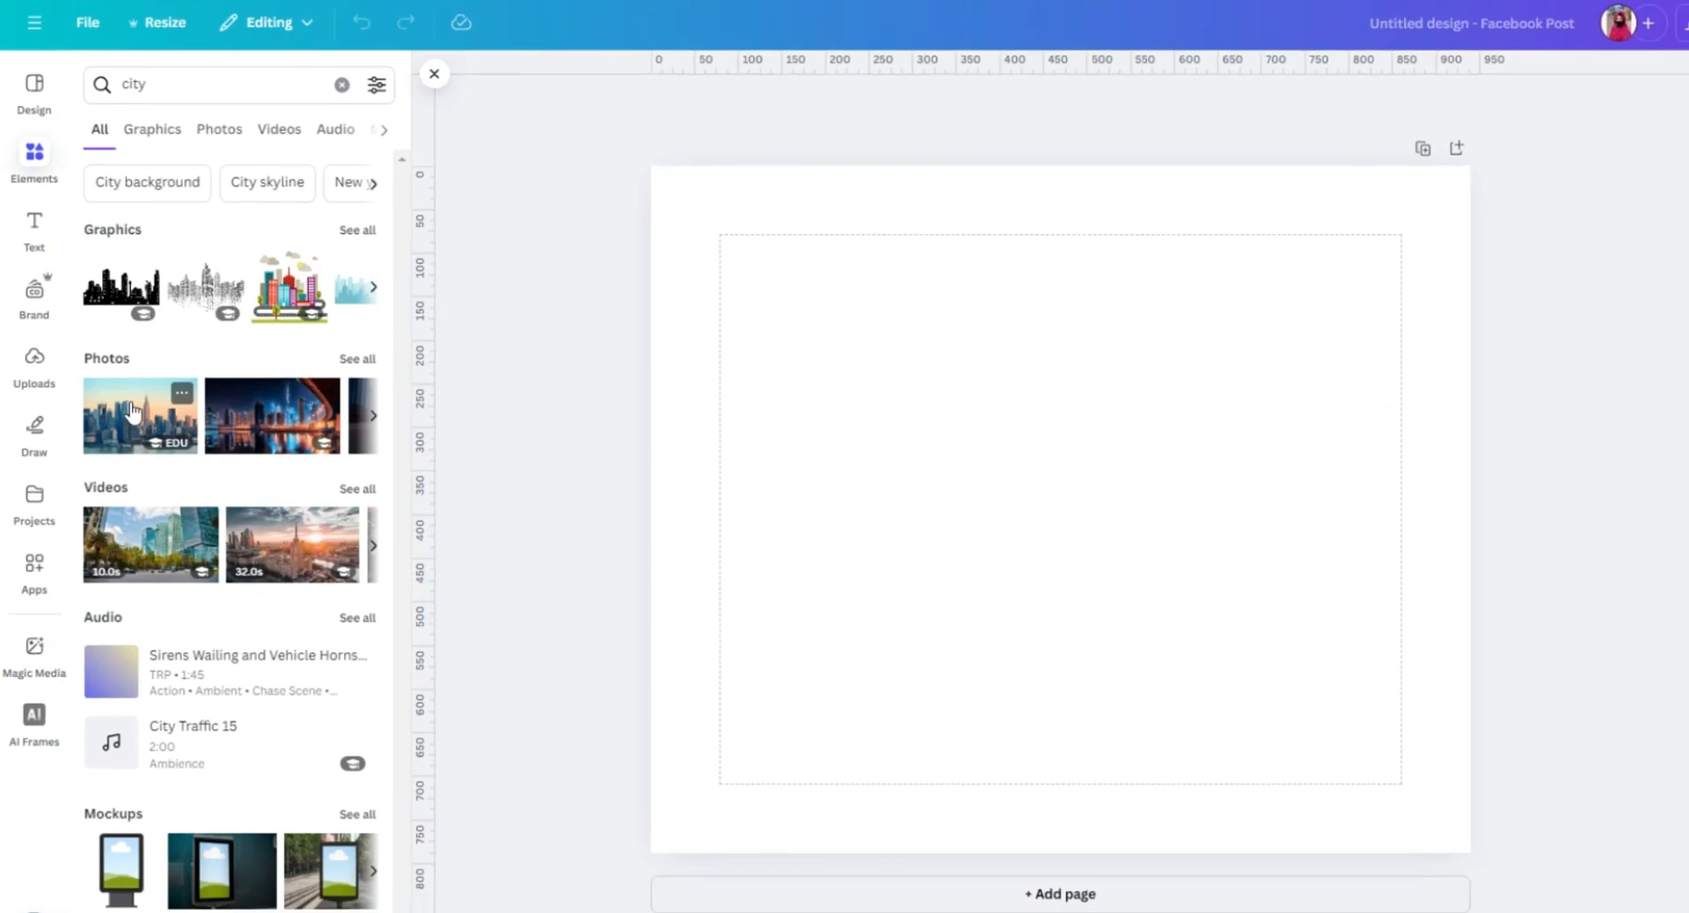
click(131, 409)
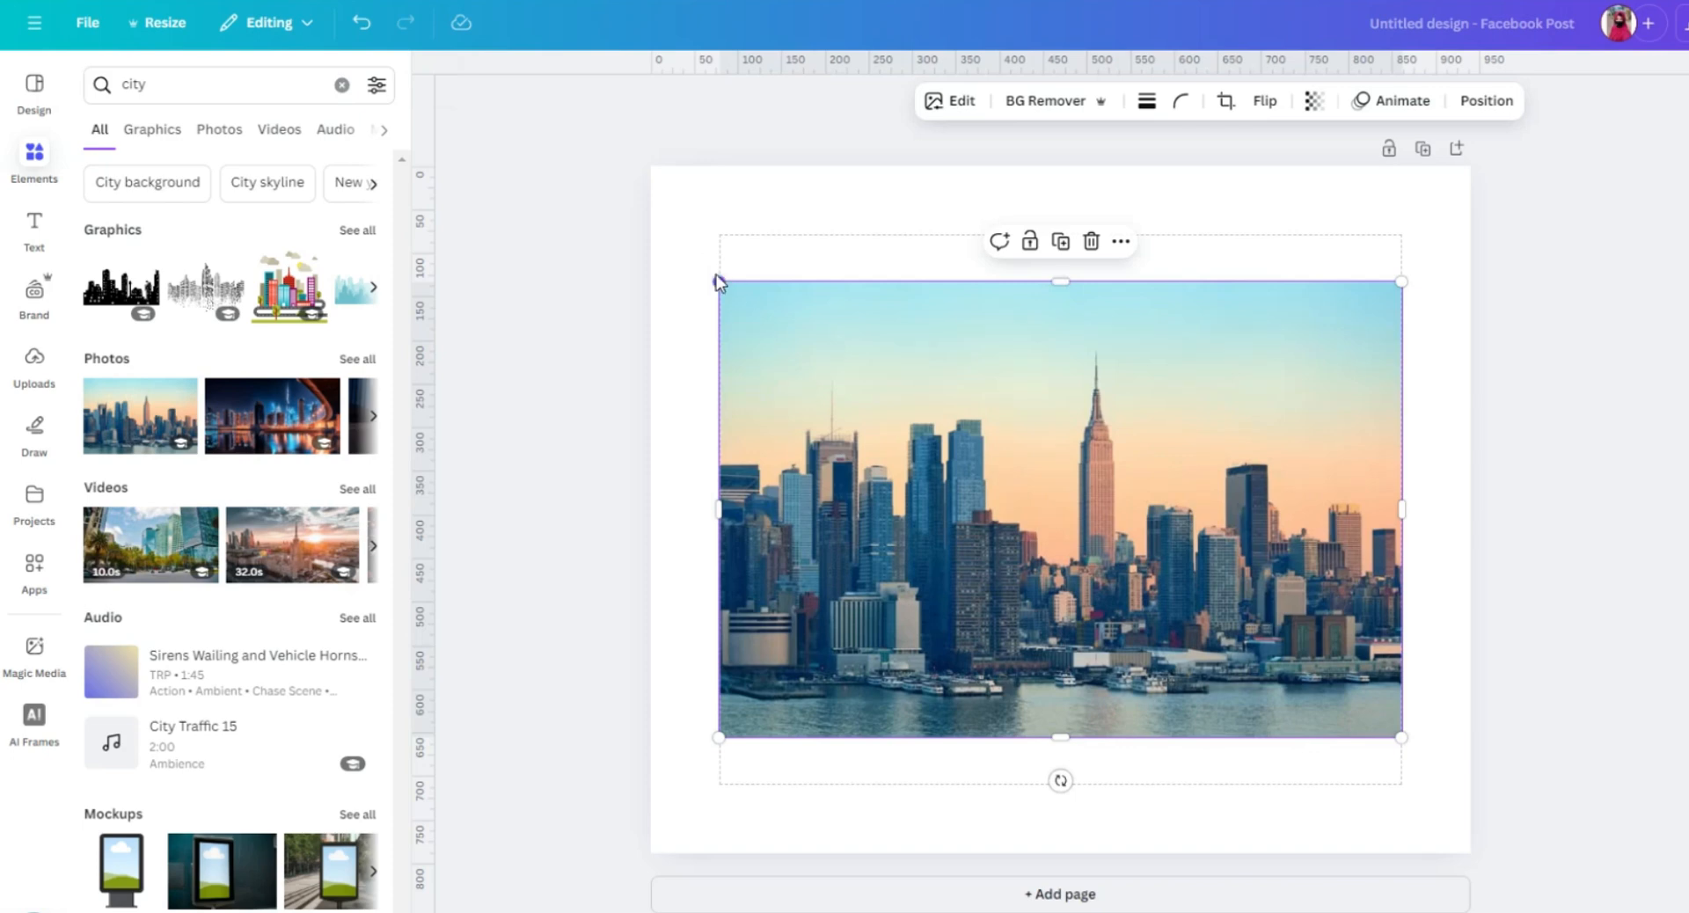
Enlarge the skyline photo to the page's full width along its lower edge and remove the photo's background.
drag(719, 281, 646, 233)
drag(1400, 234, 1508, 255)
drag(1442, 311, 1442, 311)
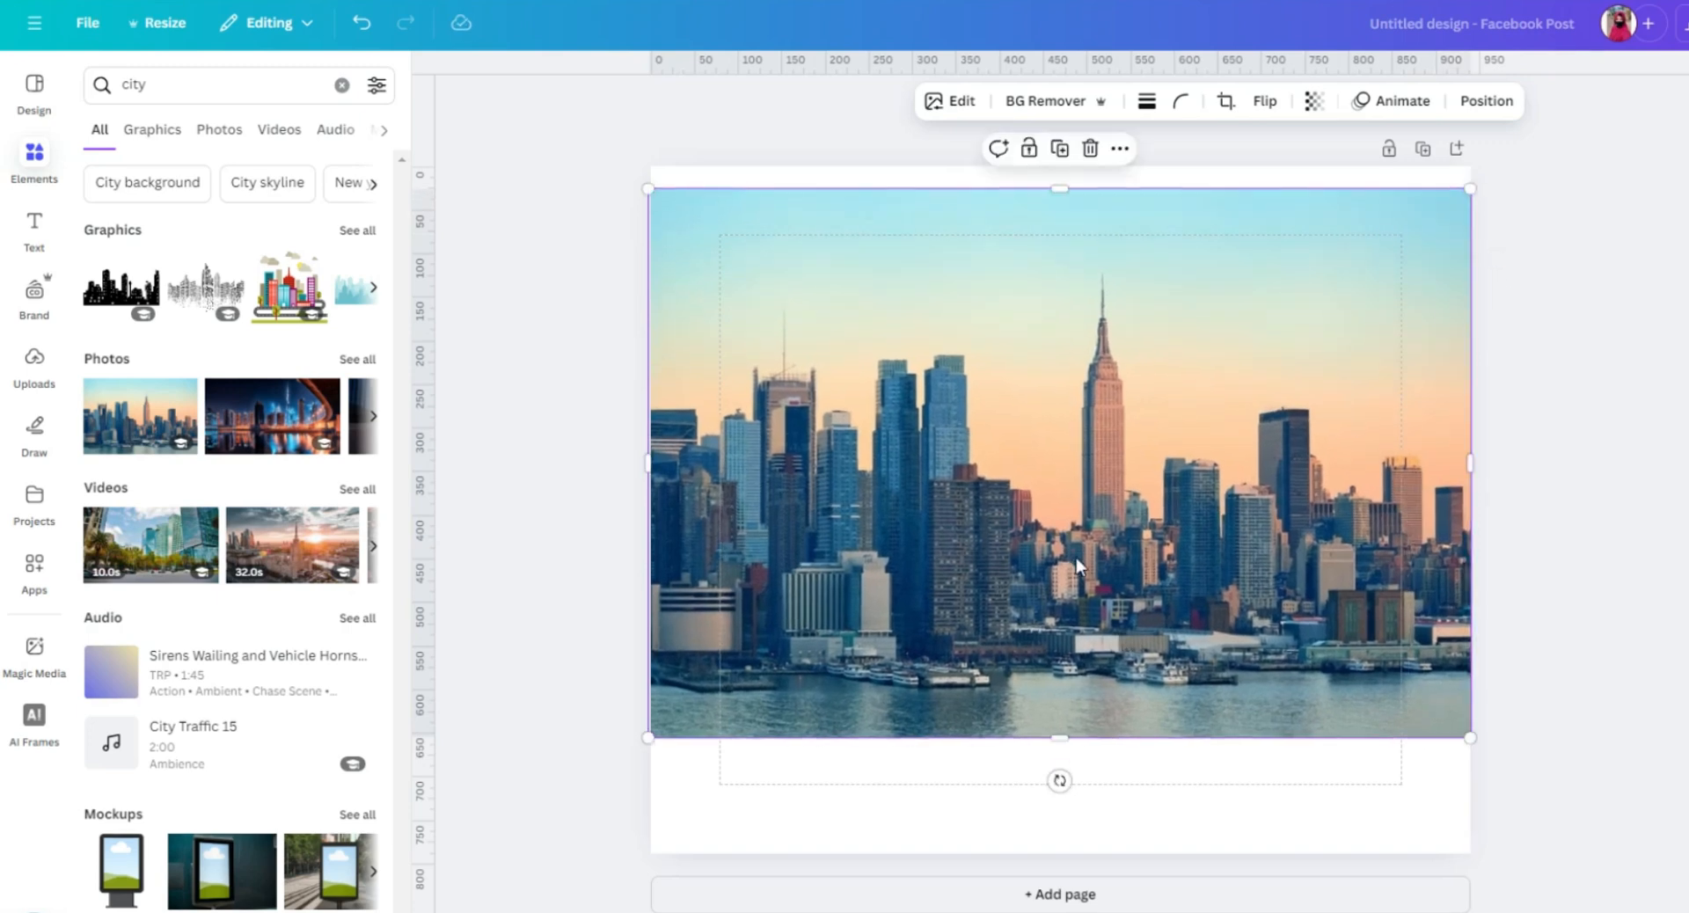
drag(1077, 564, 1074, 694)
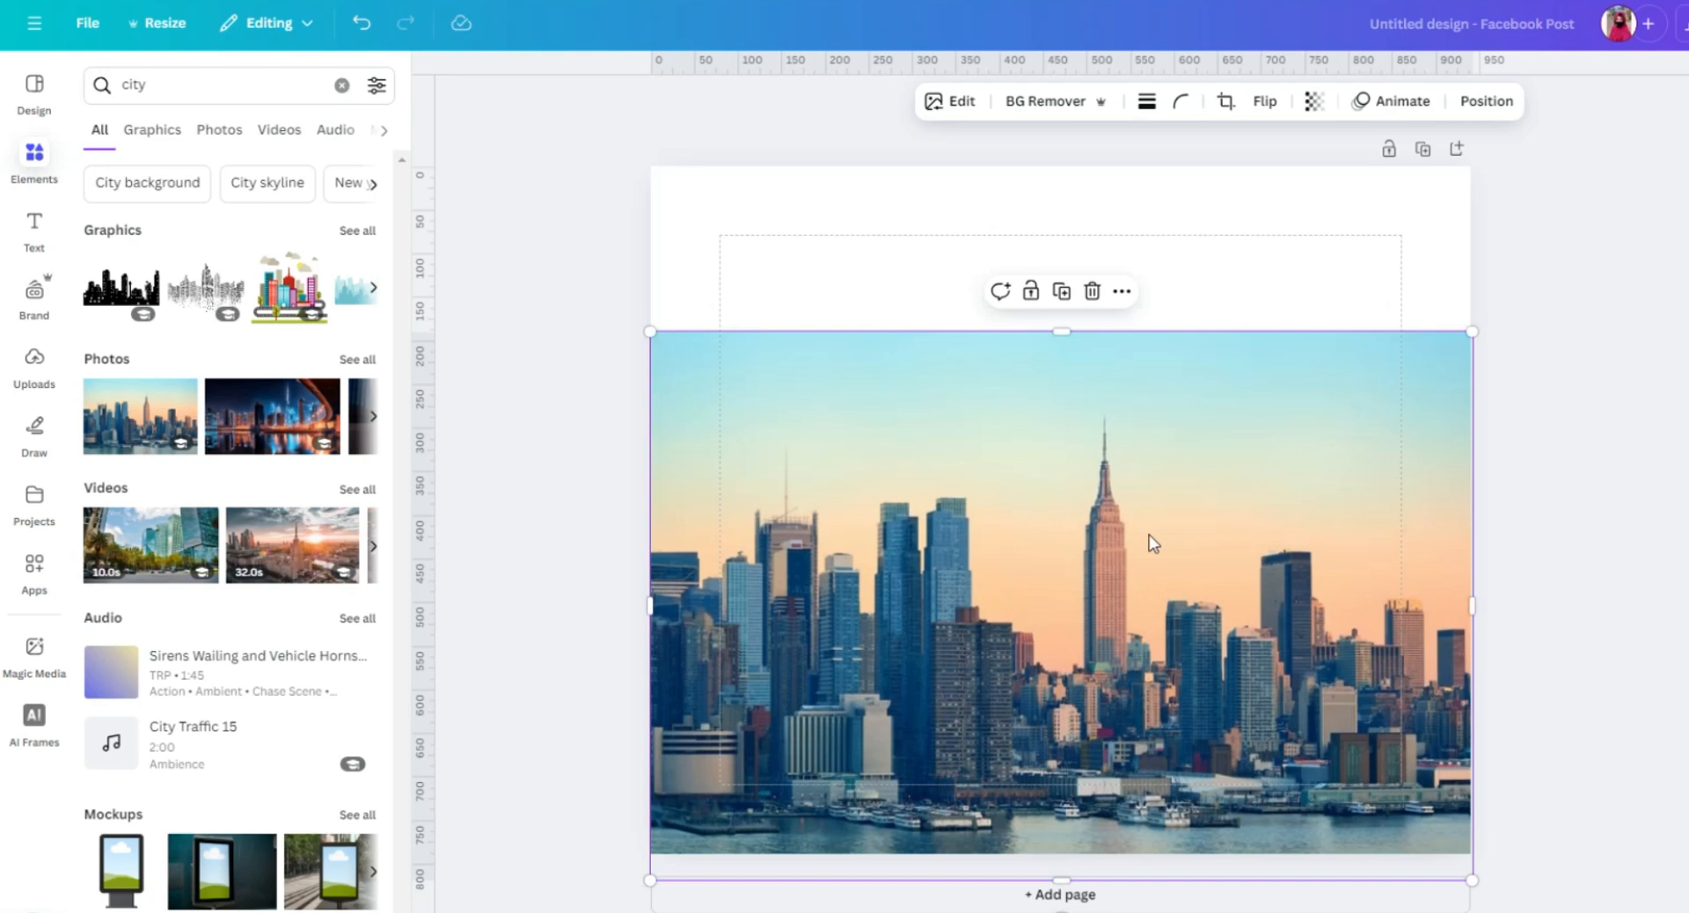
click(1067, 102)
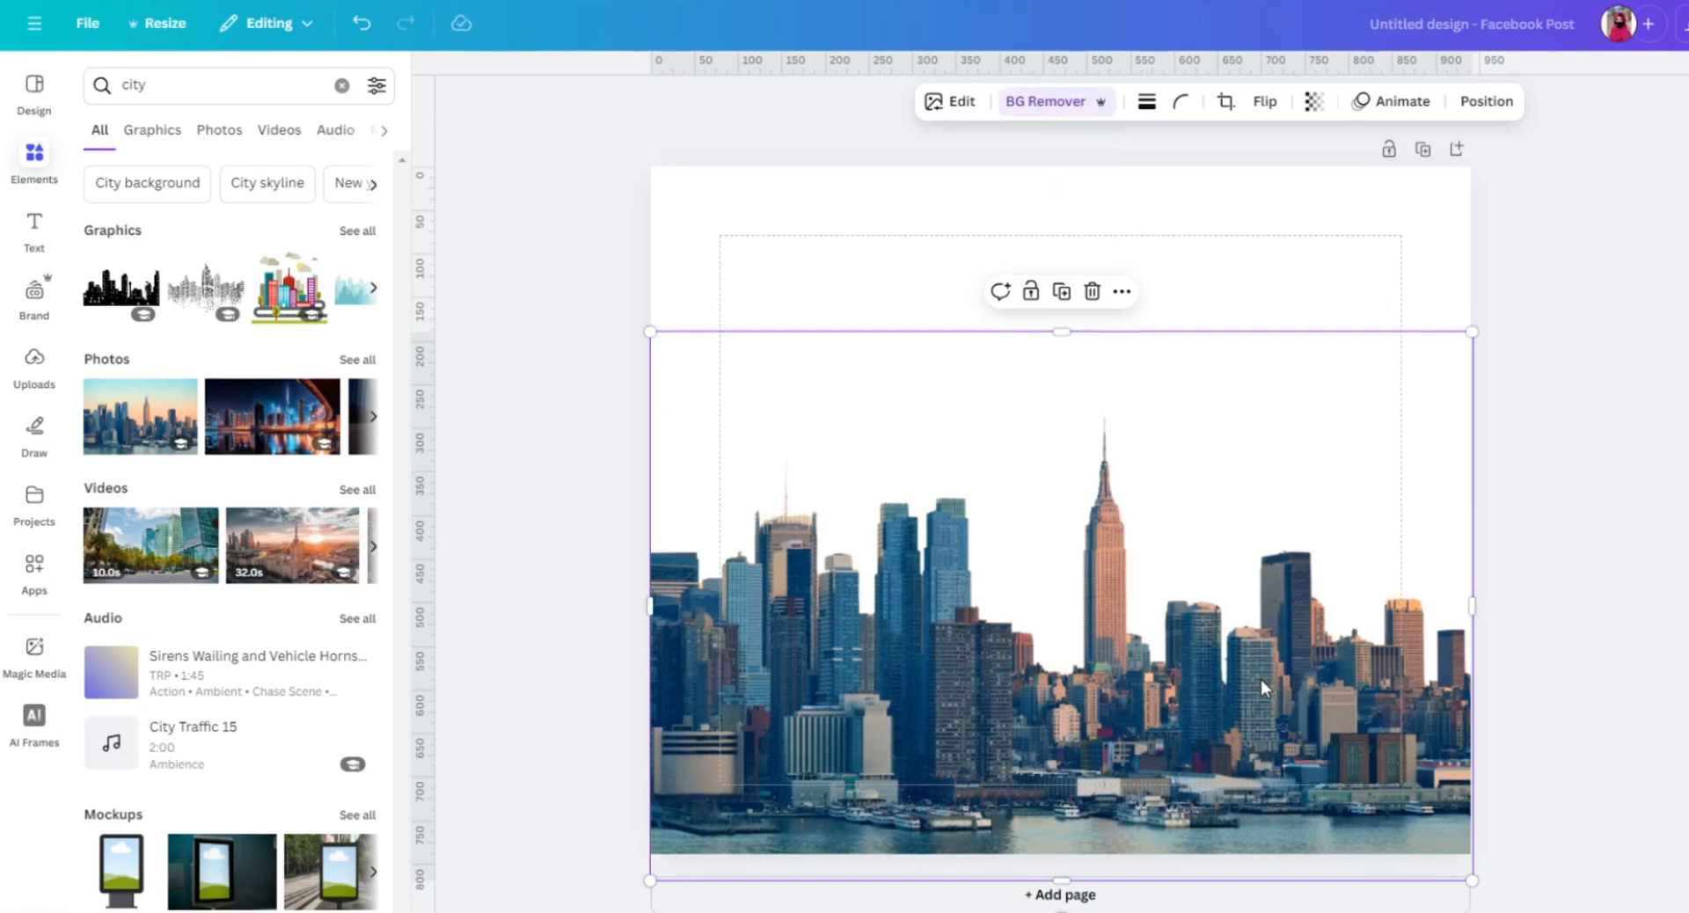
Set the page's background to the solid colour #034827.
click(1204, 208)
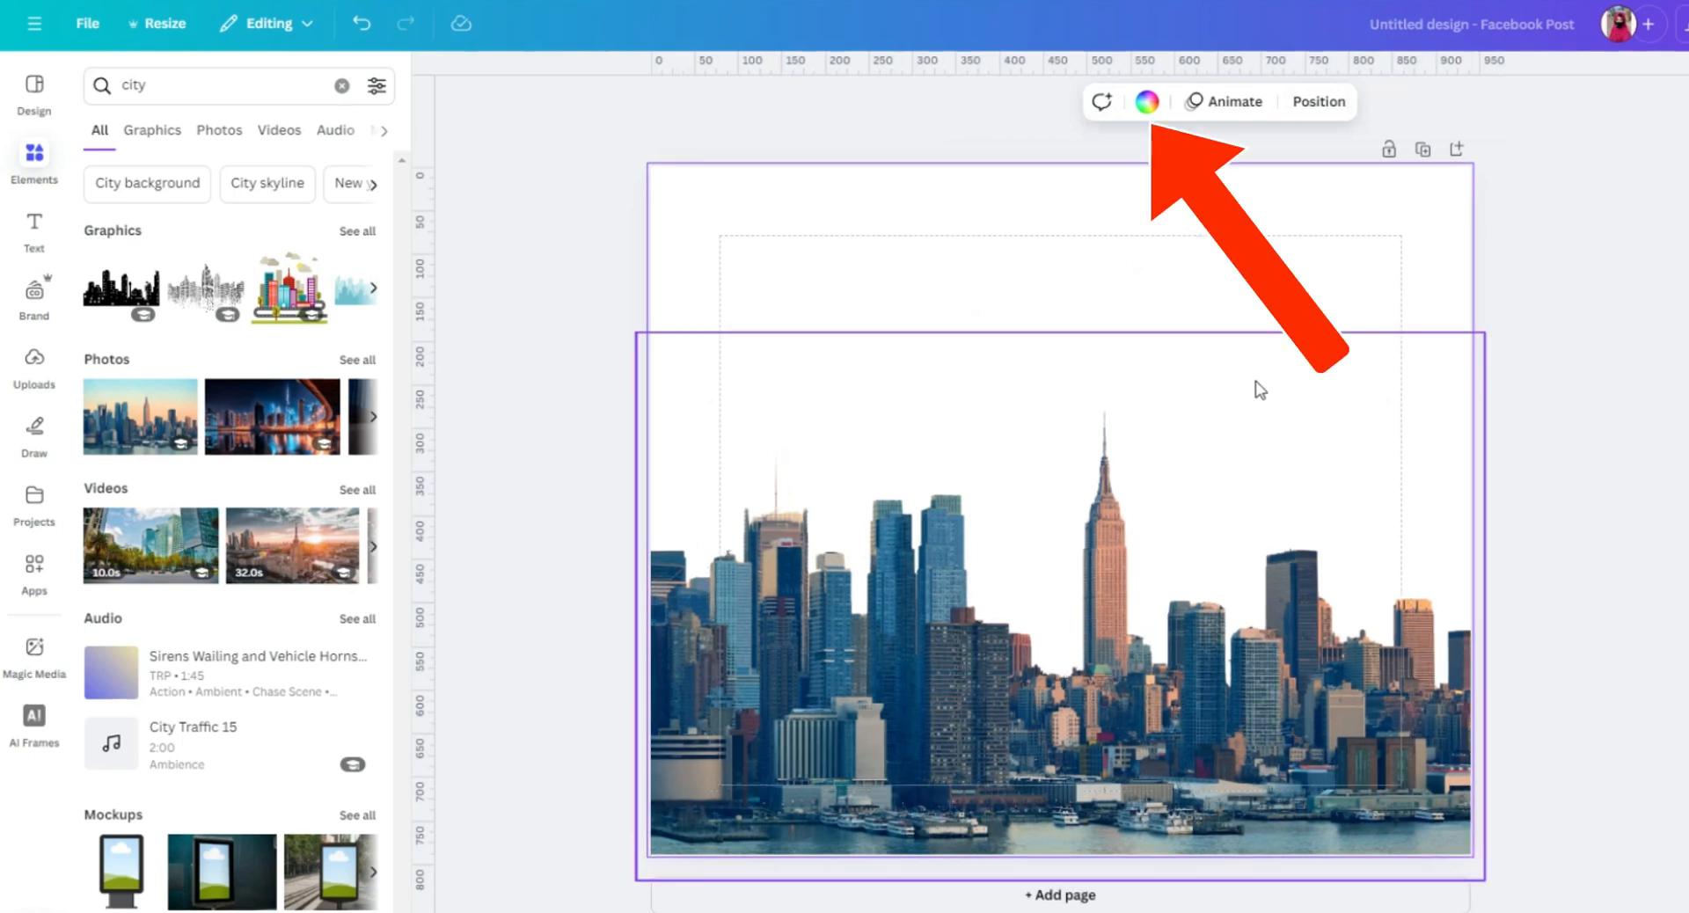
click(1264, 350)
click(1212, 241)
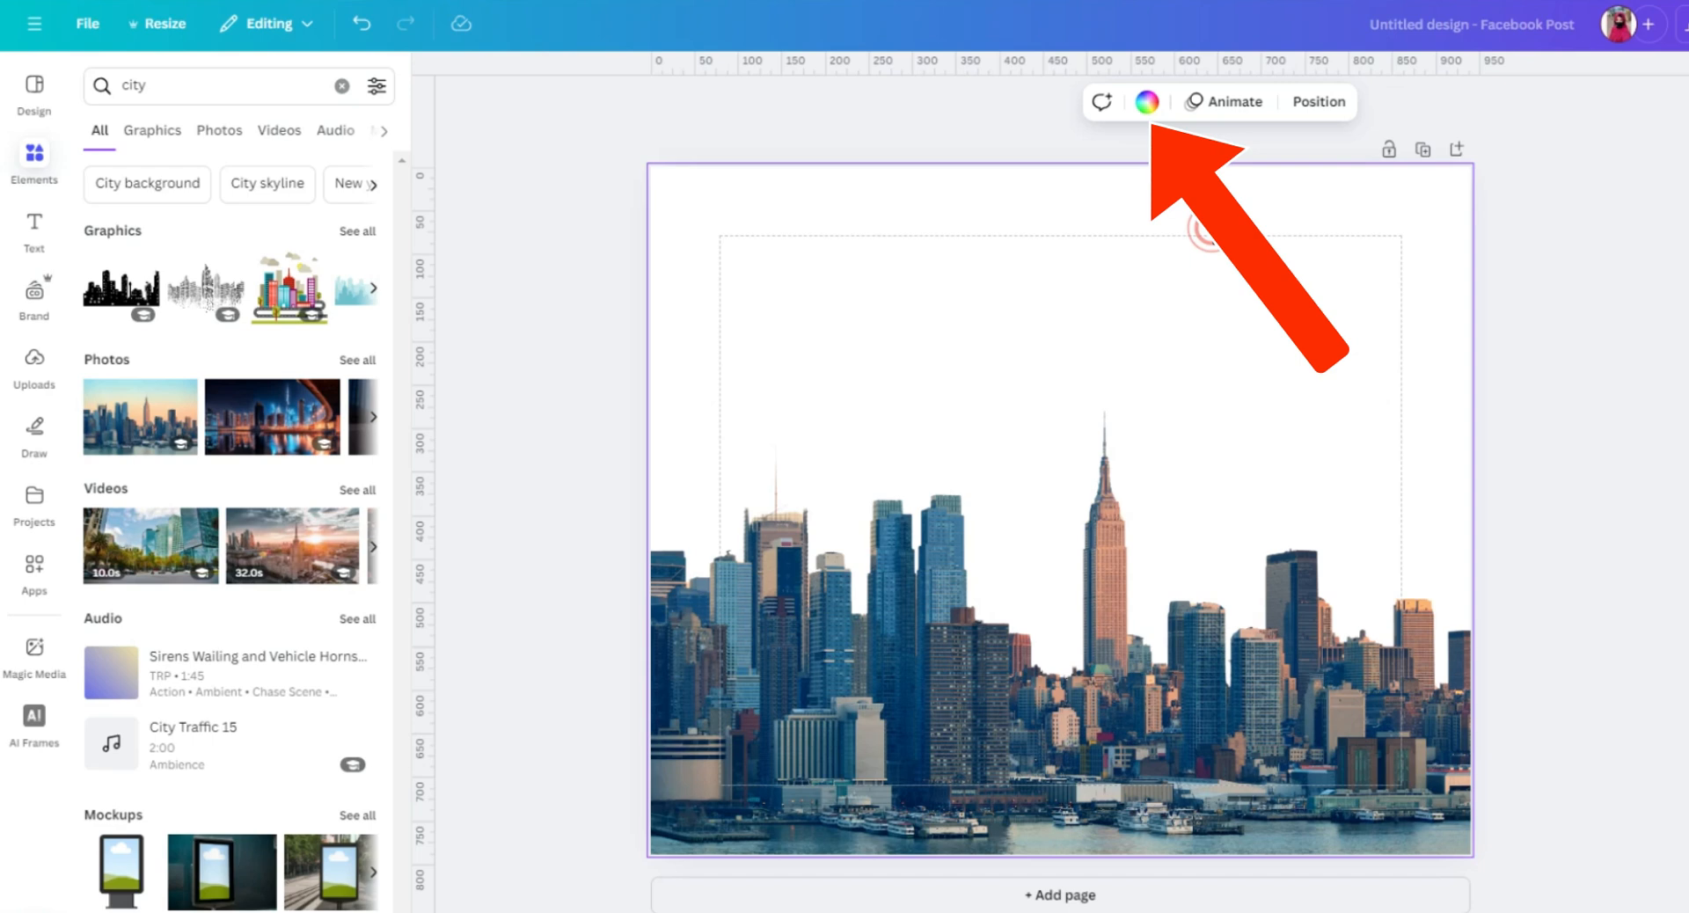
click(1145, 109)
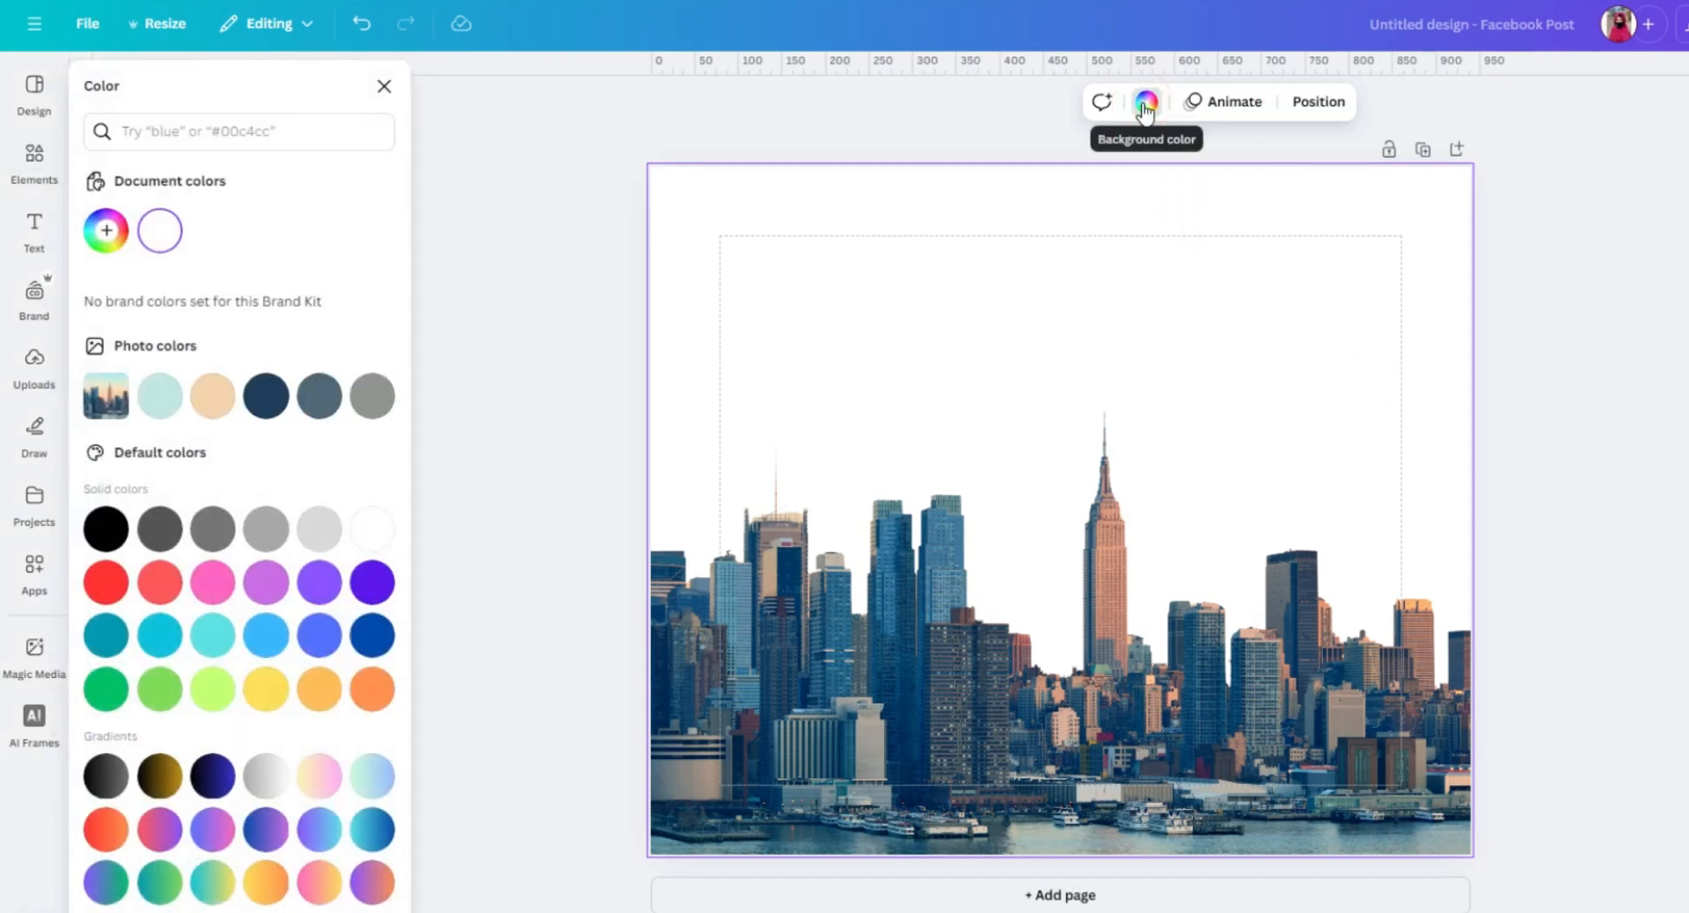
click(1145, 106)
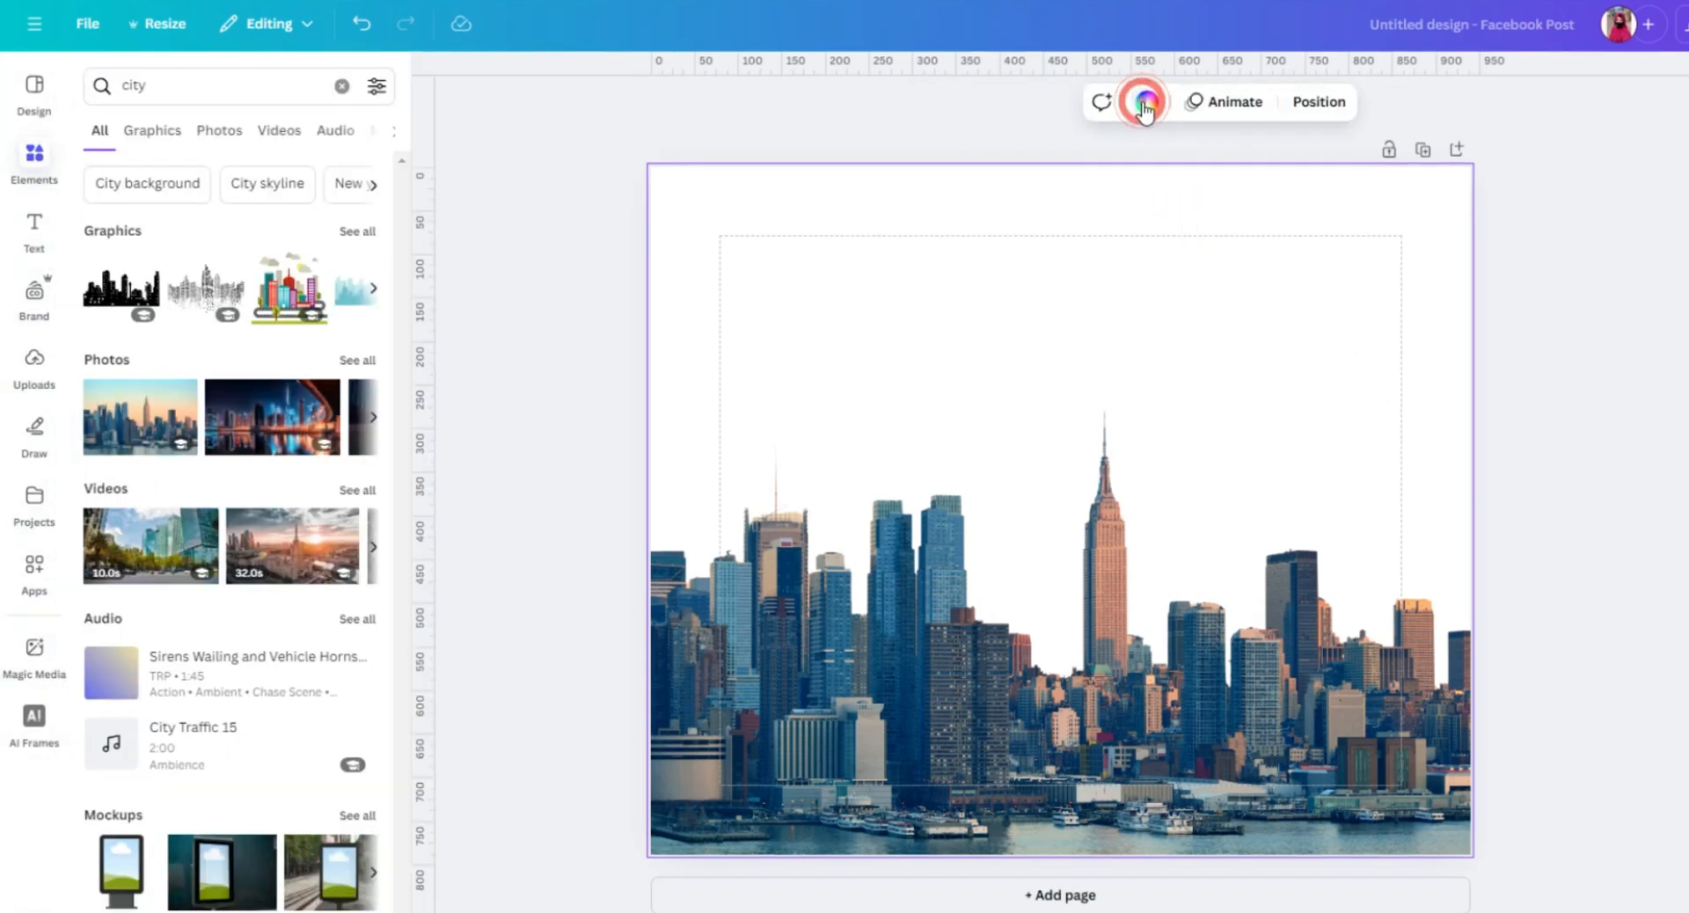
click(1145, 105)
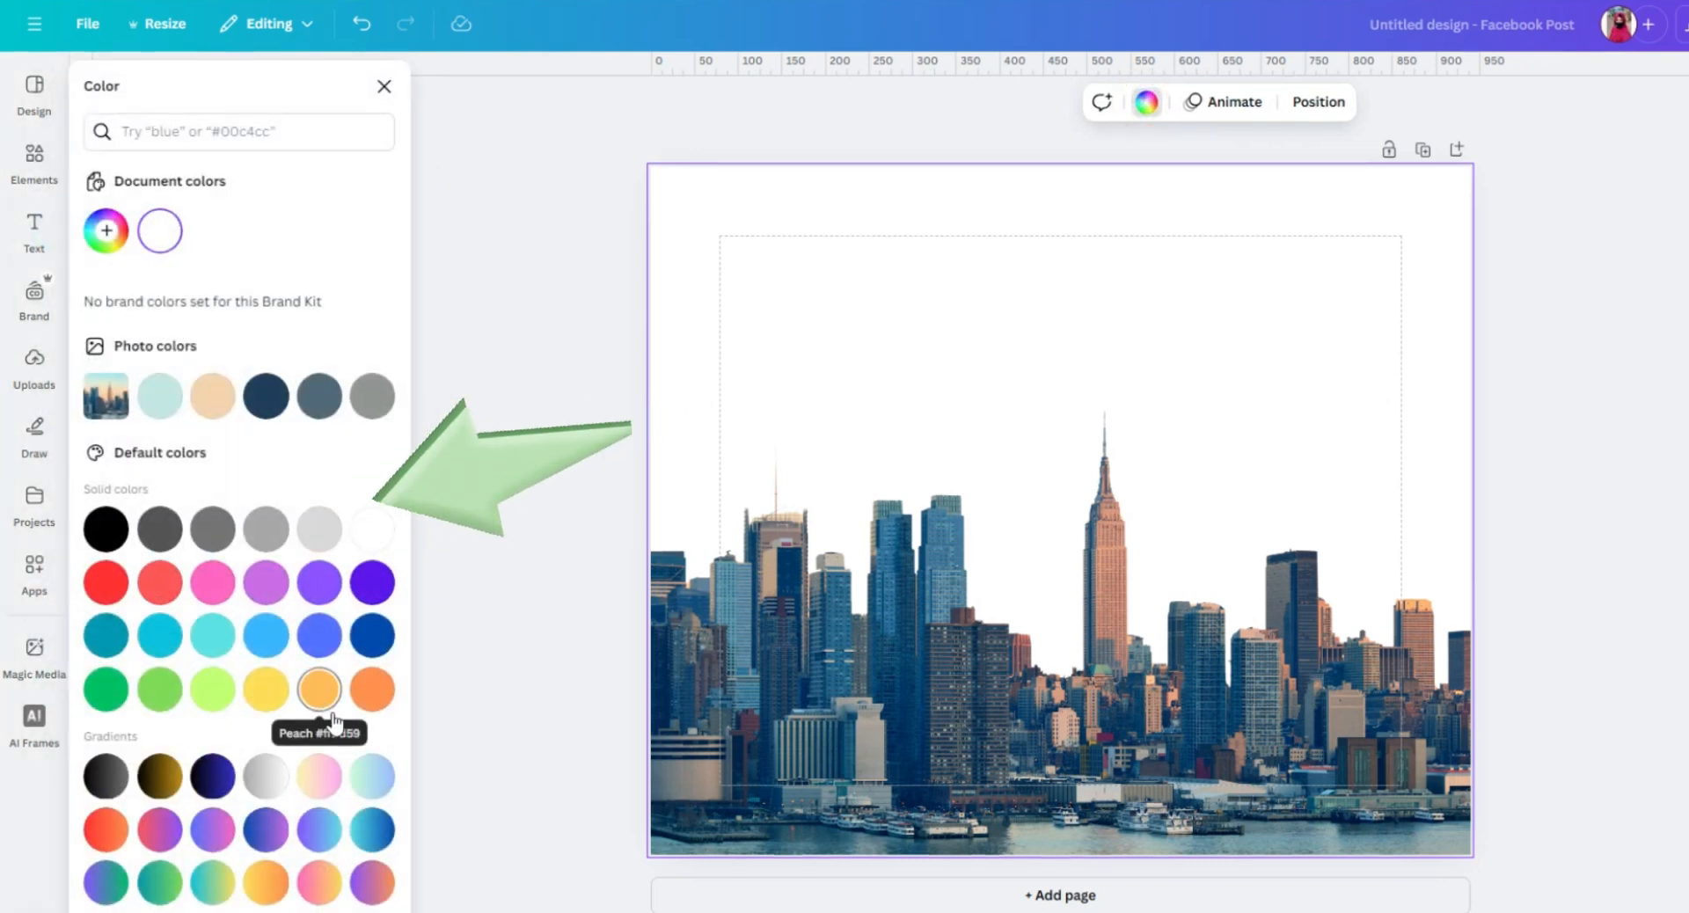
click(113, 232)
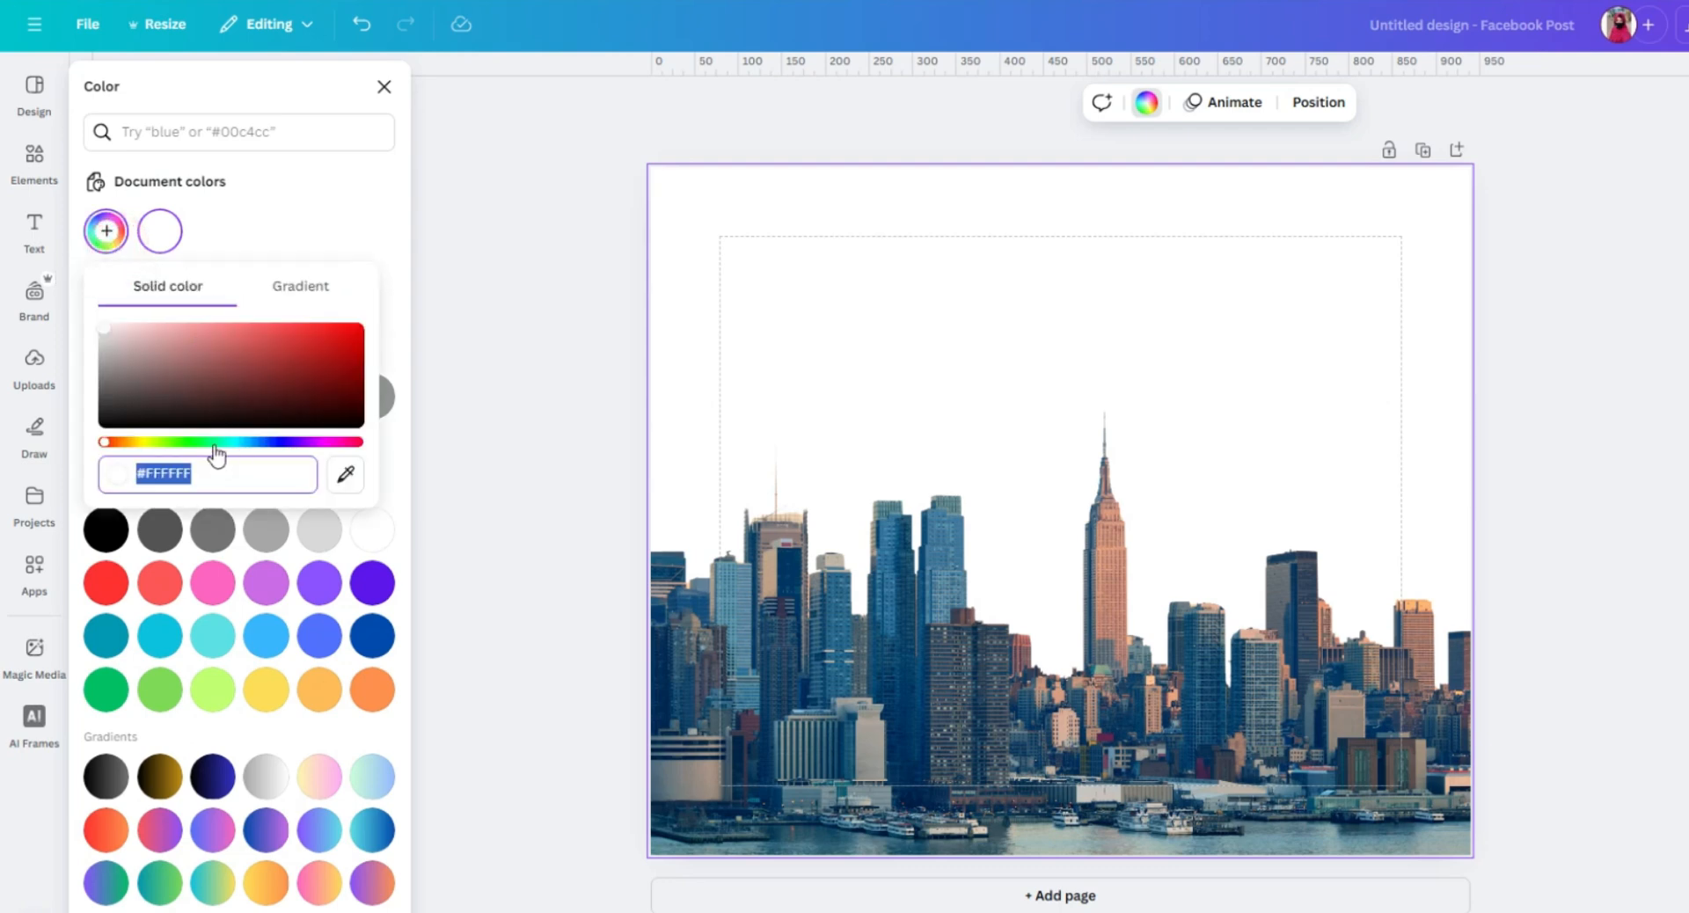
text(#034827)
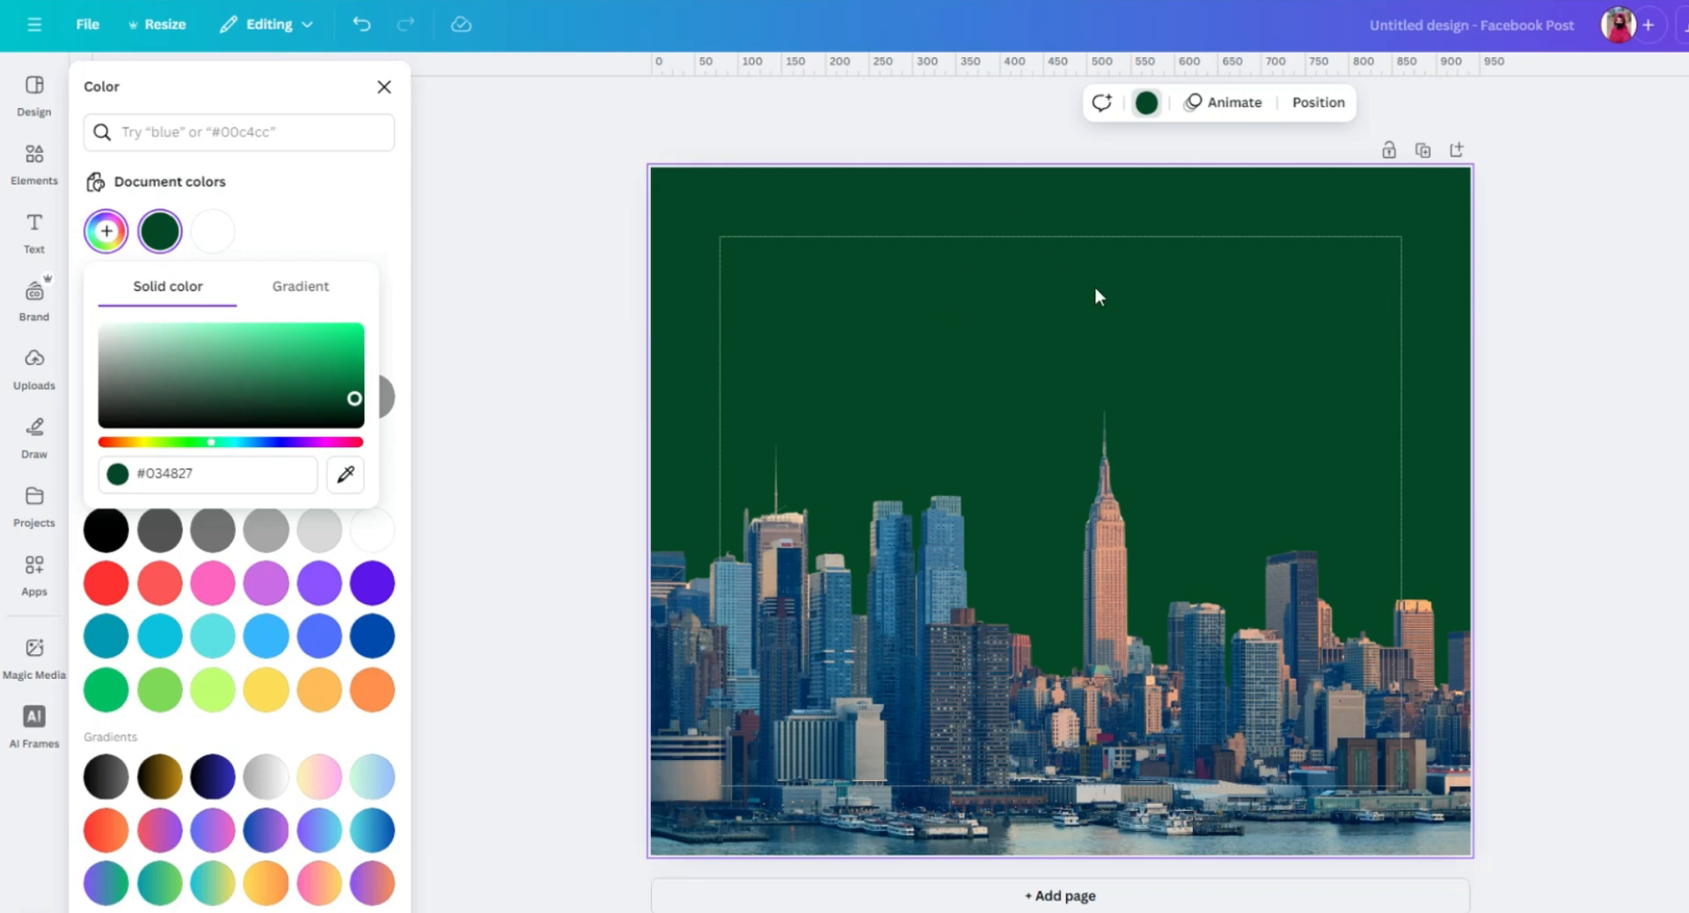
Reduce the skyline photo's opacity so the green page background shows through it.
click(962, 626)
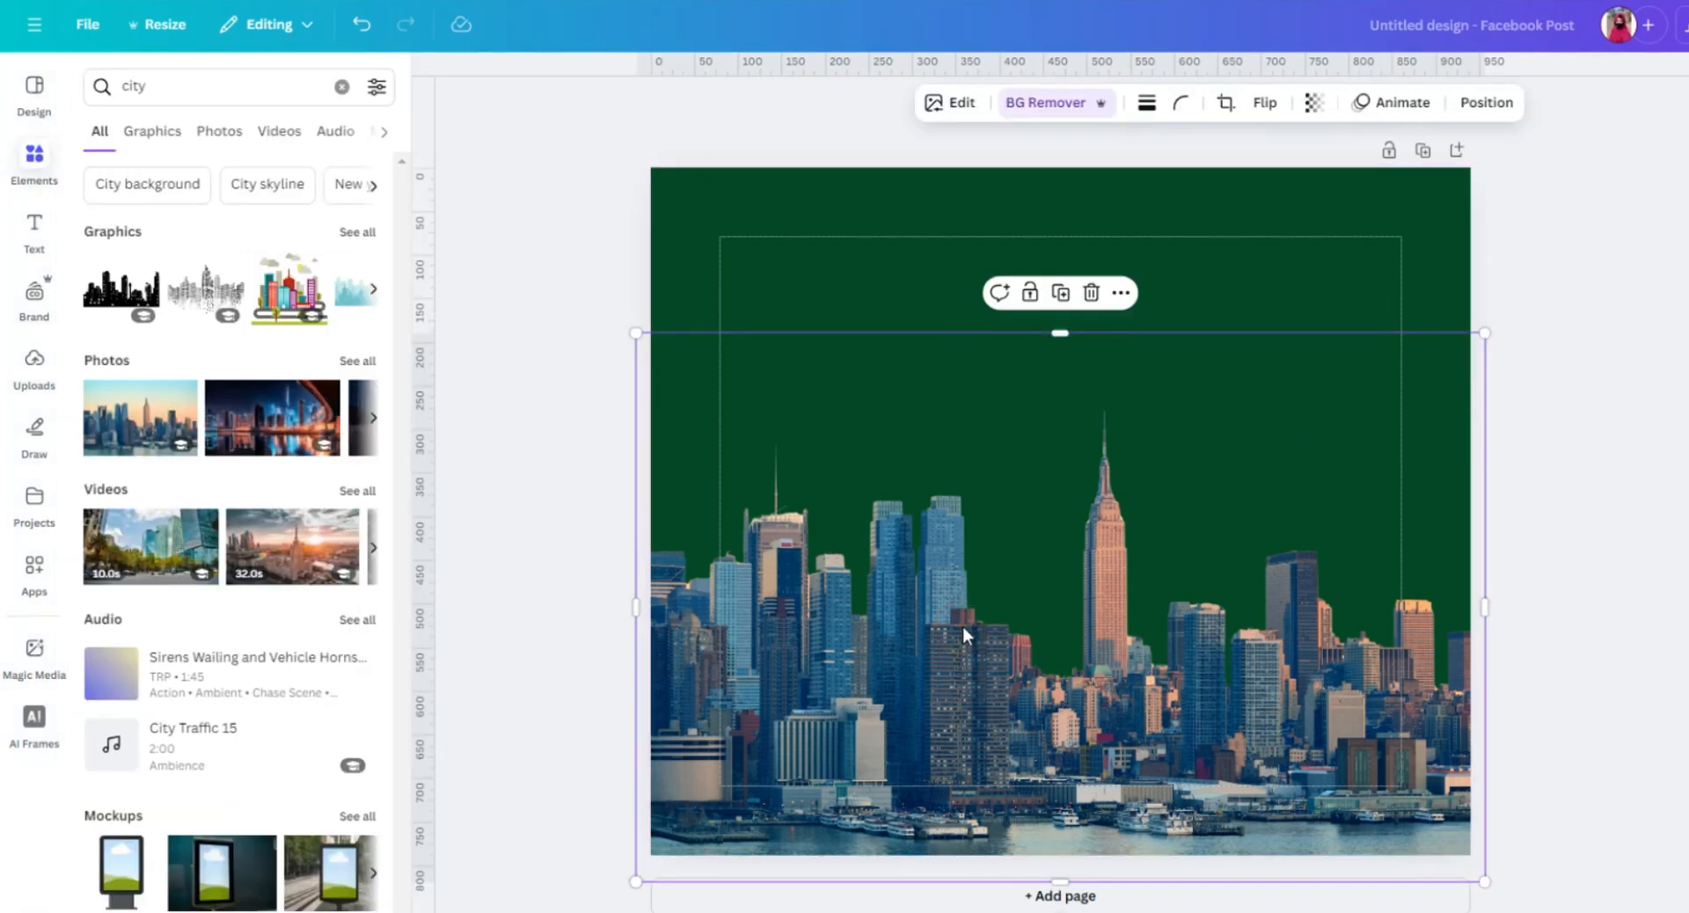
click(1312, 103)
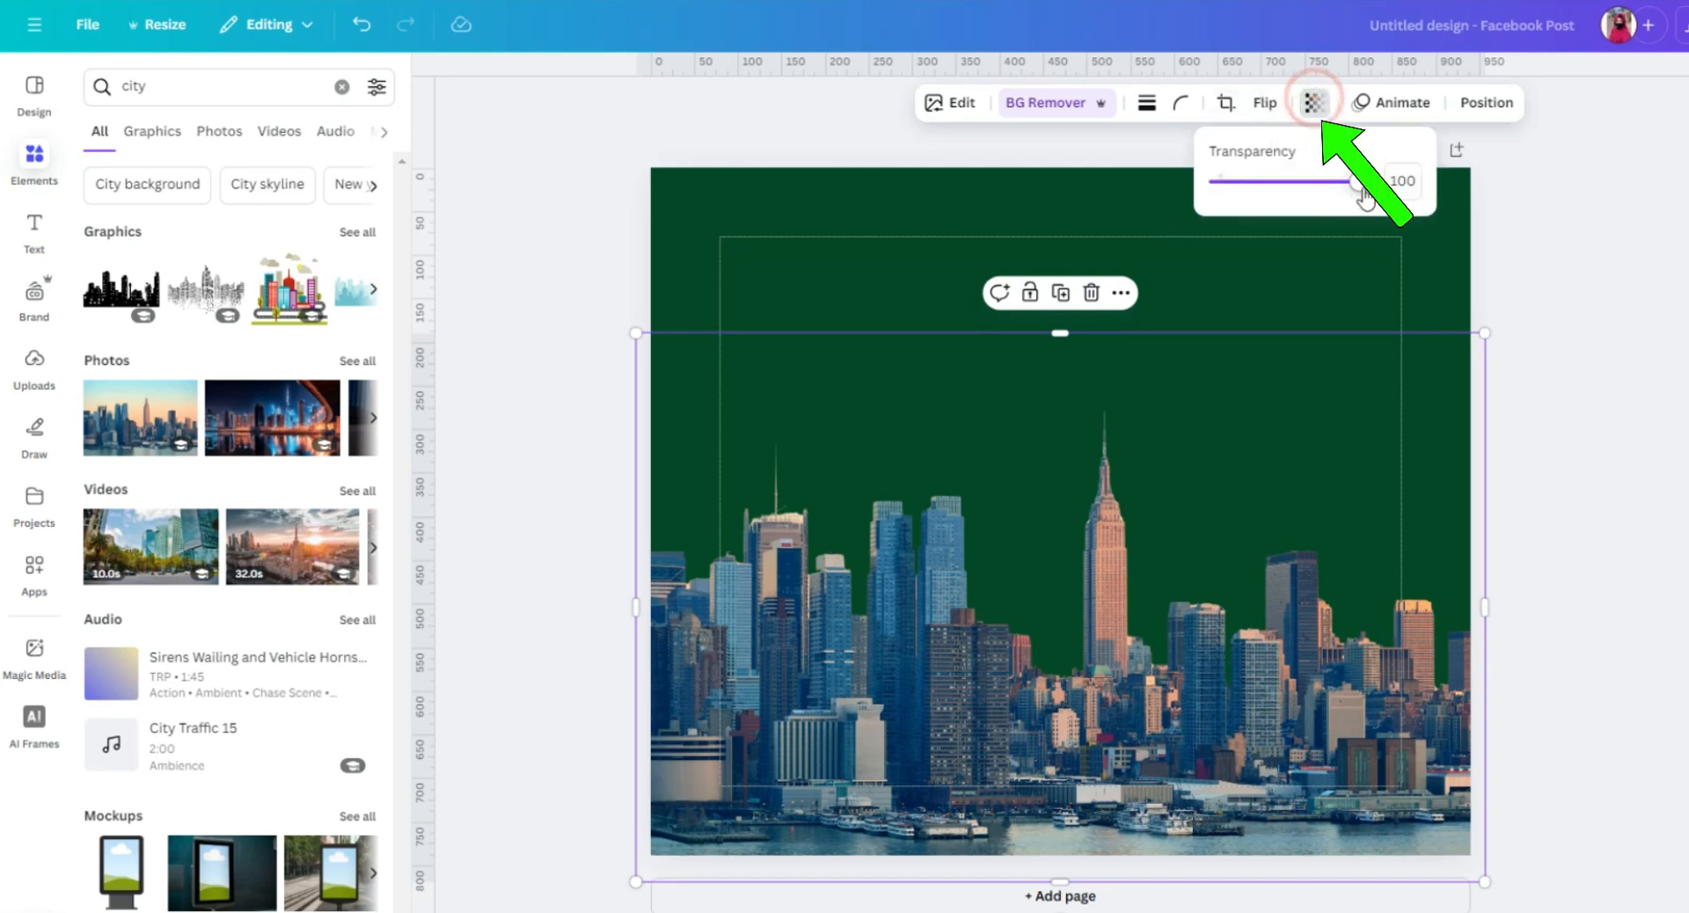
mouse_move(1363, 189)
mouse_down()
mouse_move(1251, 214)
mouse_move(1375, 204)
mouse_up()
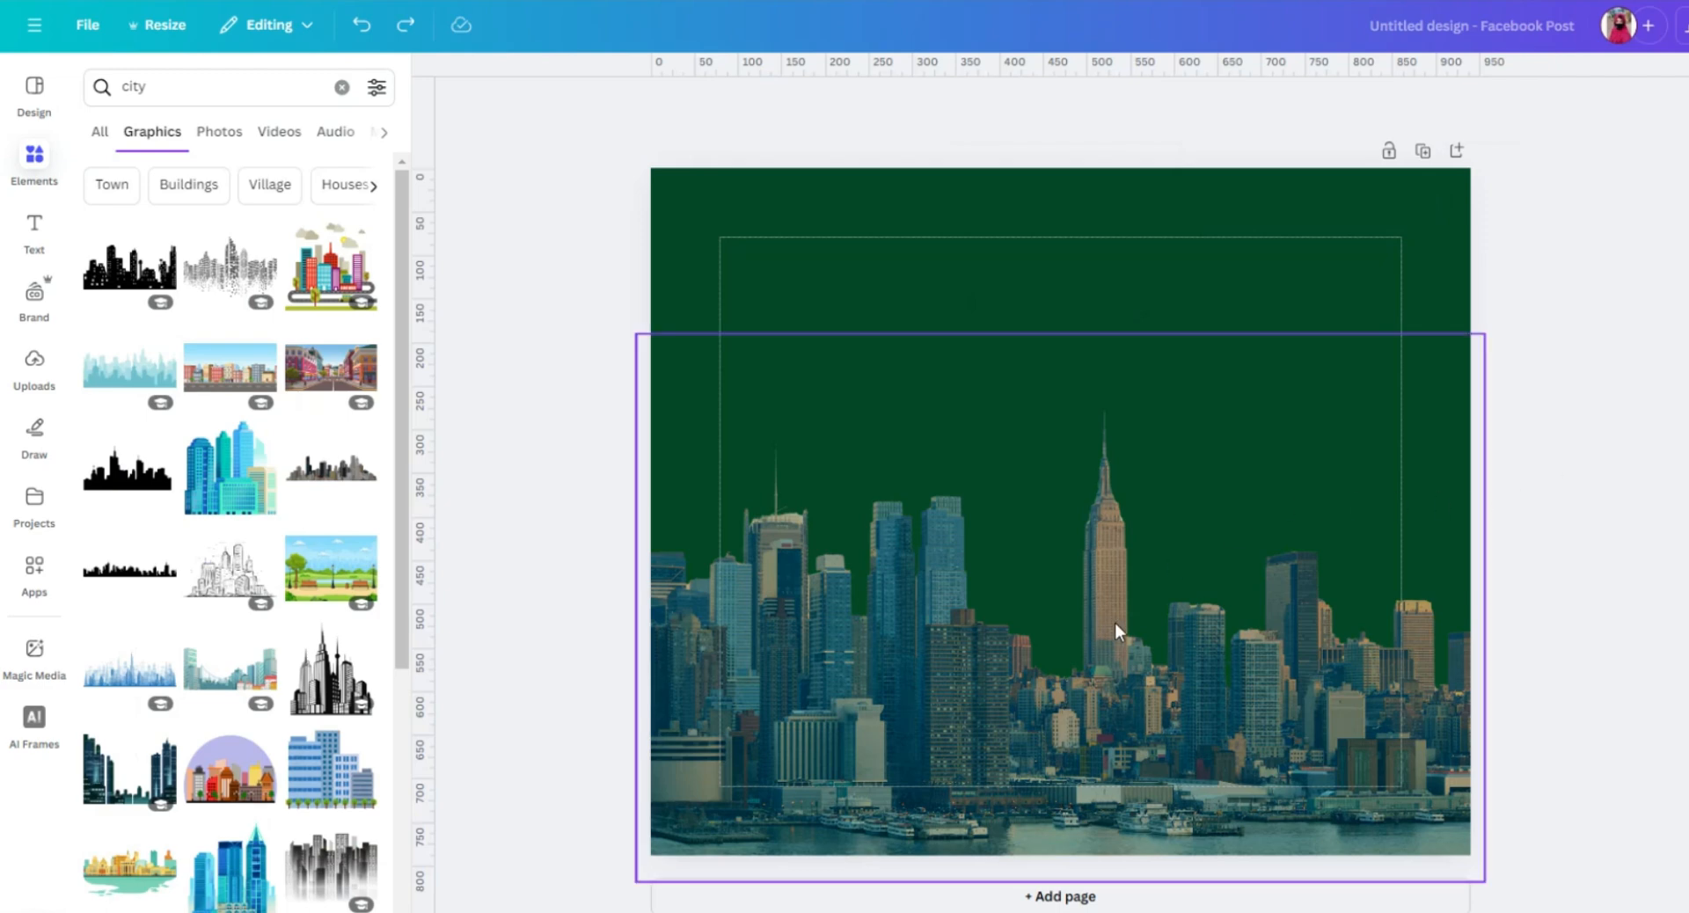
Apply a Custom Duotone effect to the skyline photo with the highlights colour set to #000.
click(1115, 620)
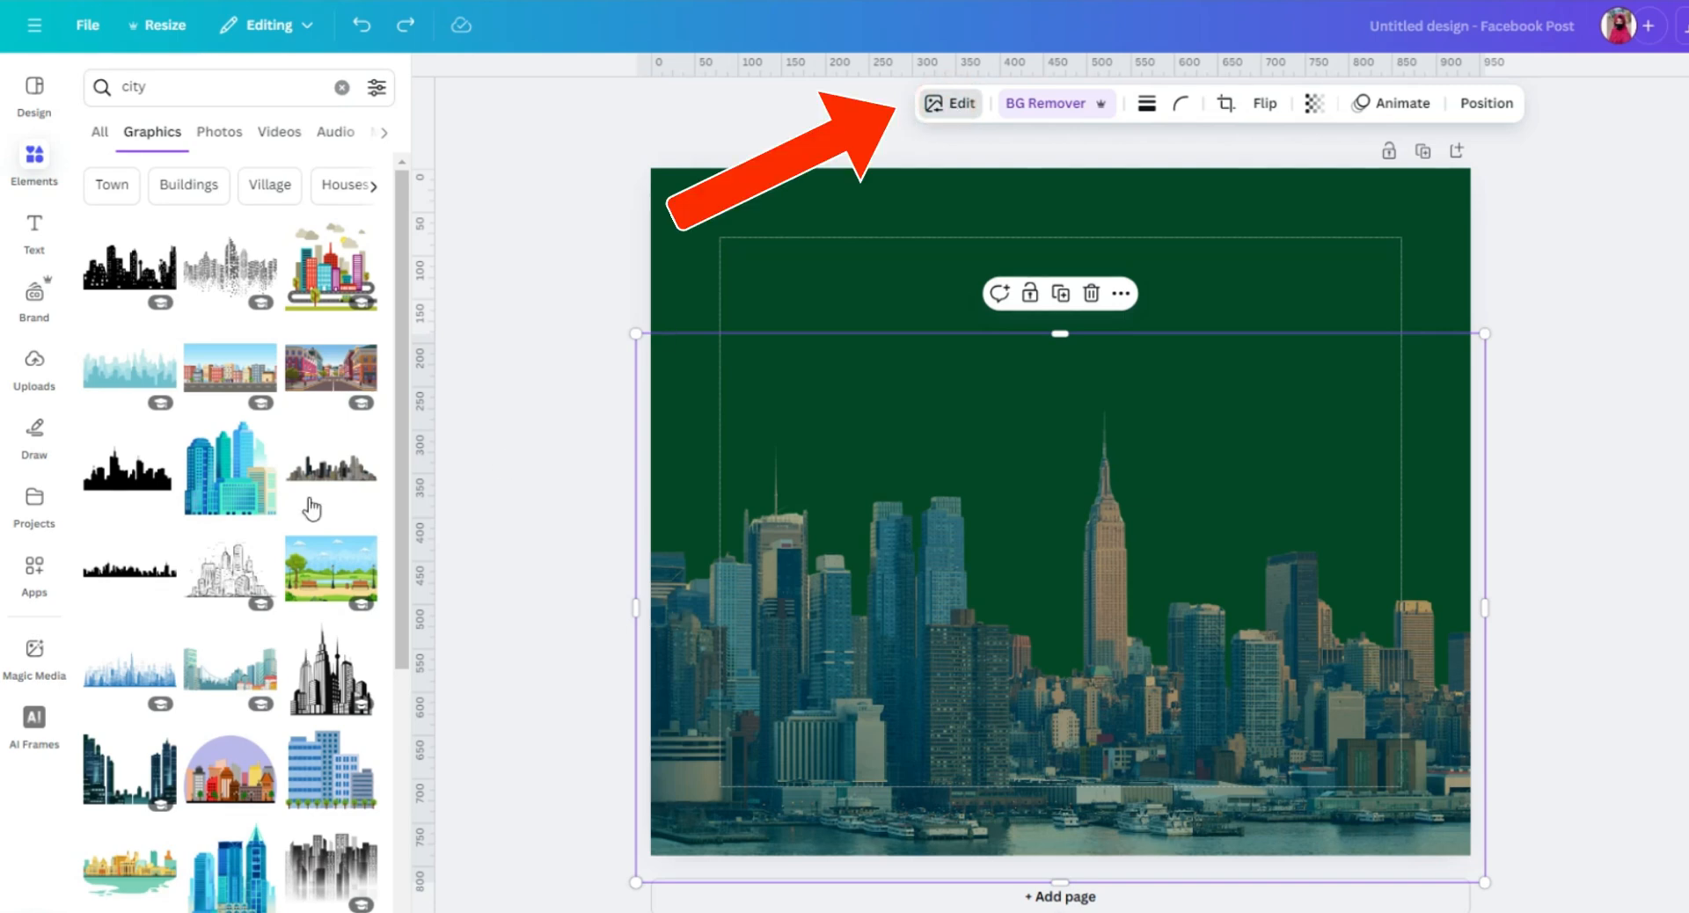
click(949, 101)
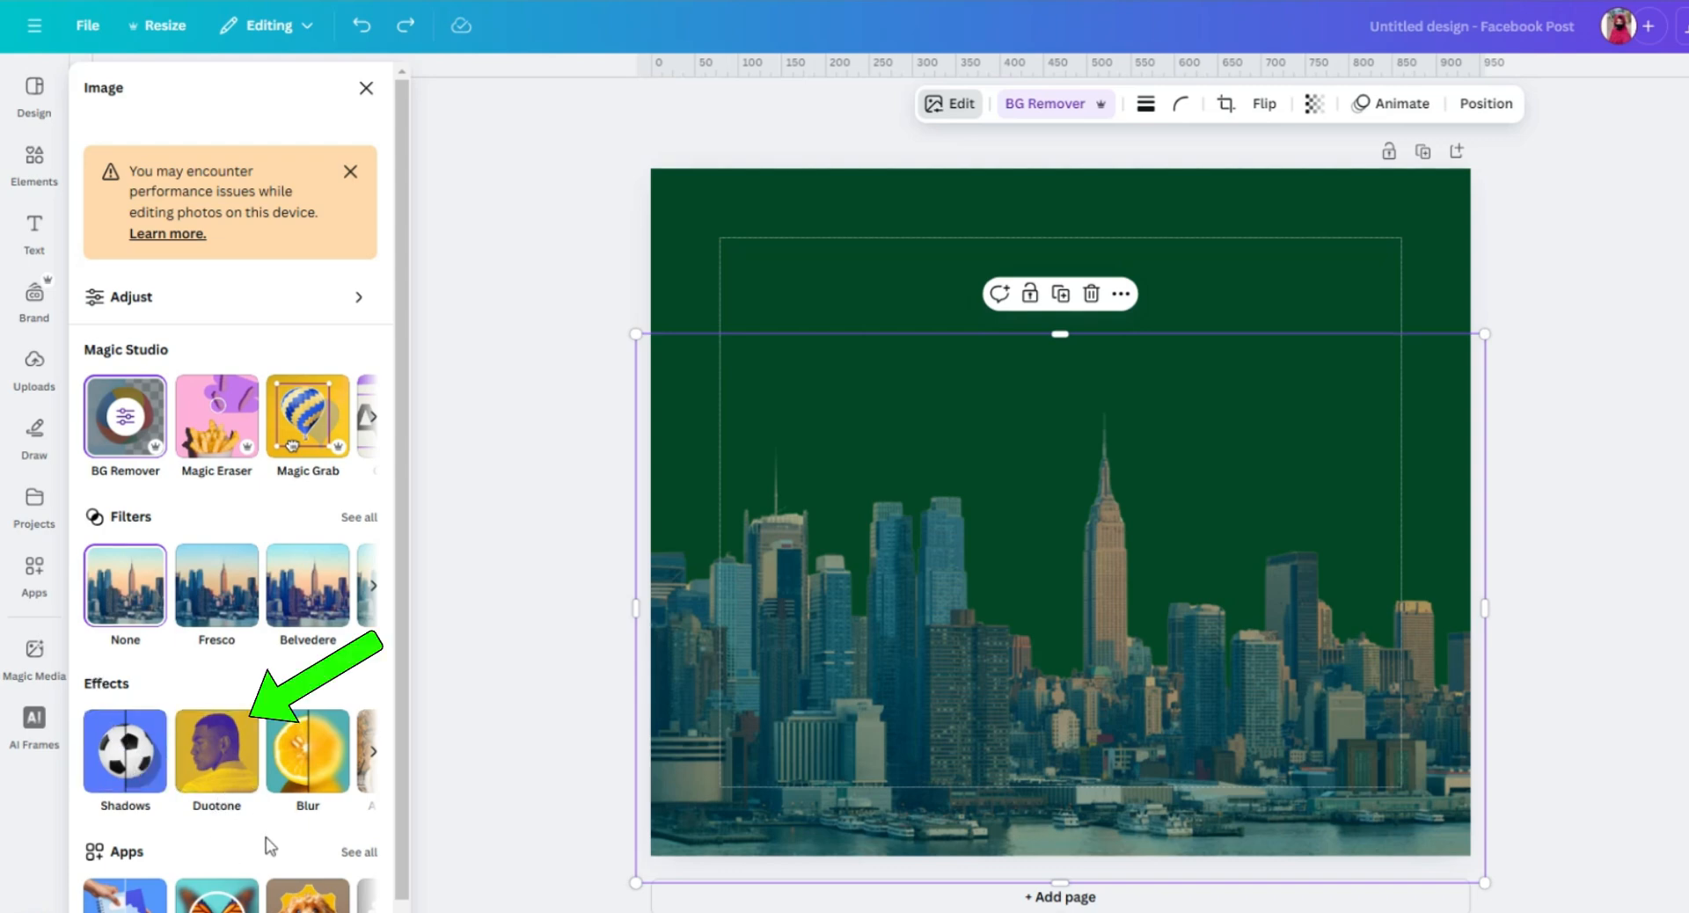
click(227, 785)
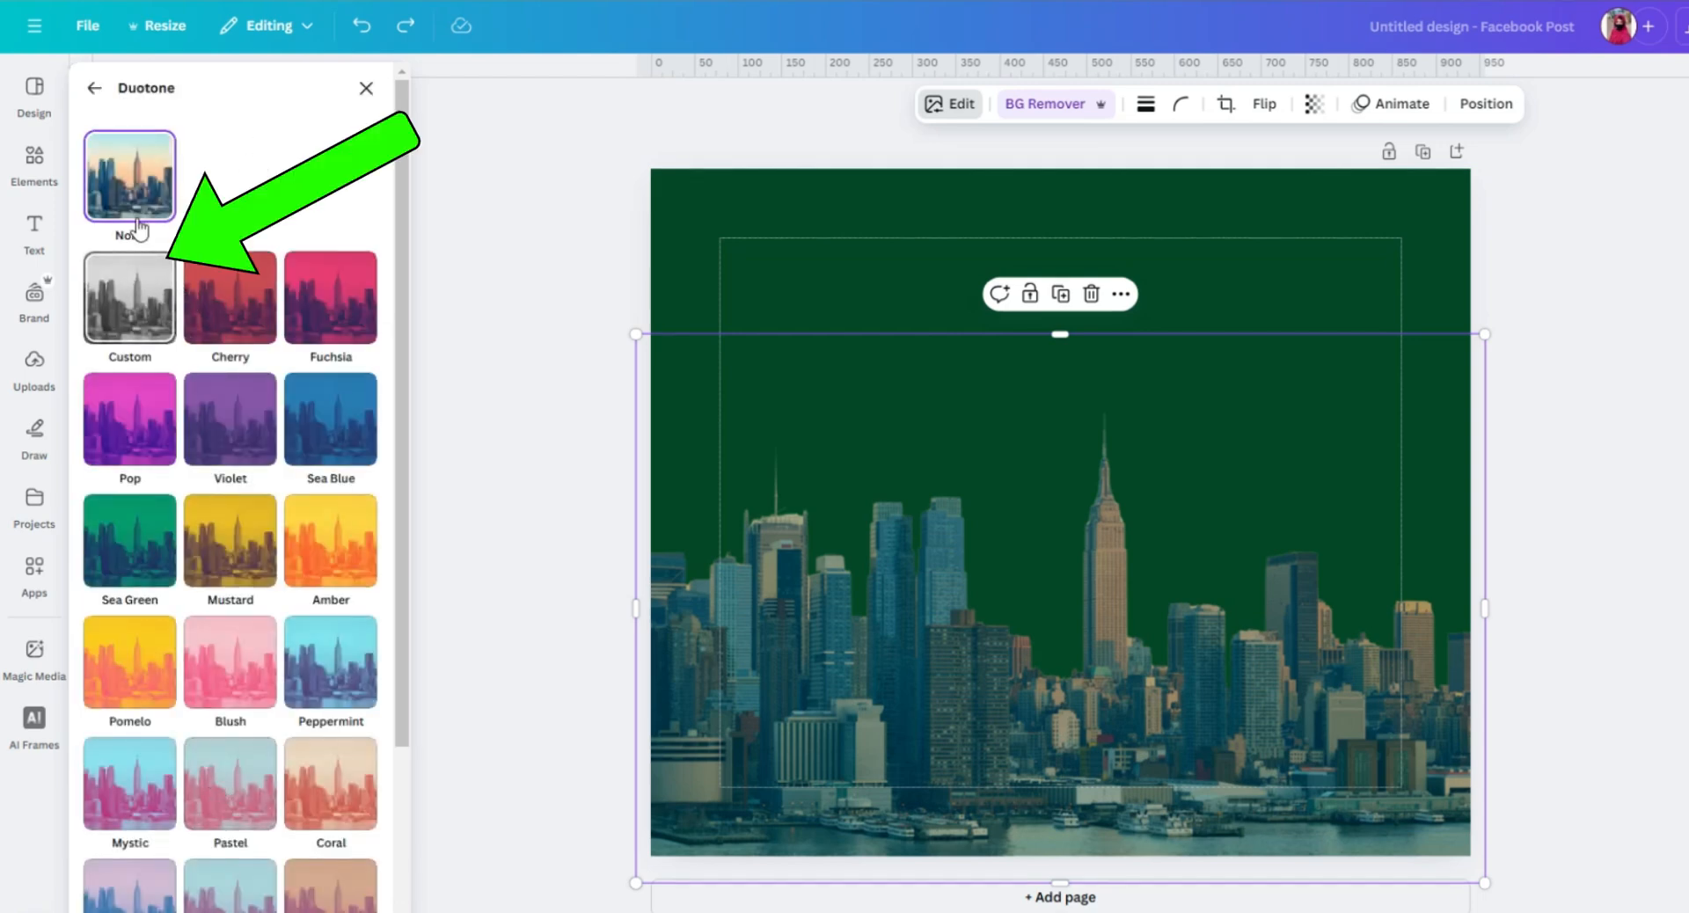
click(132, 315)
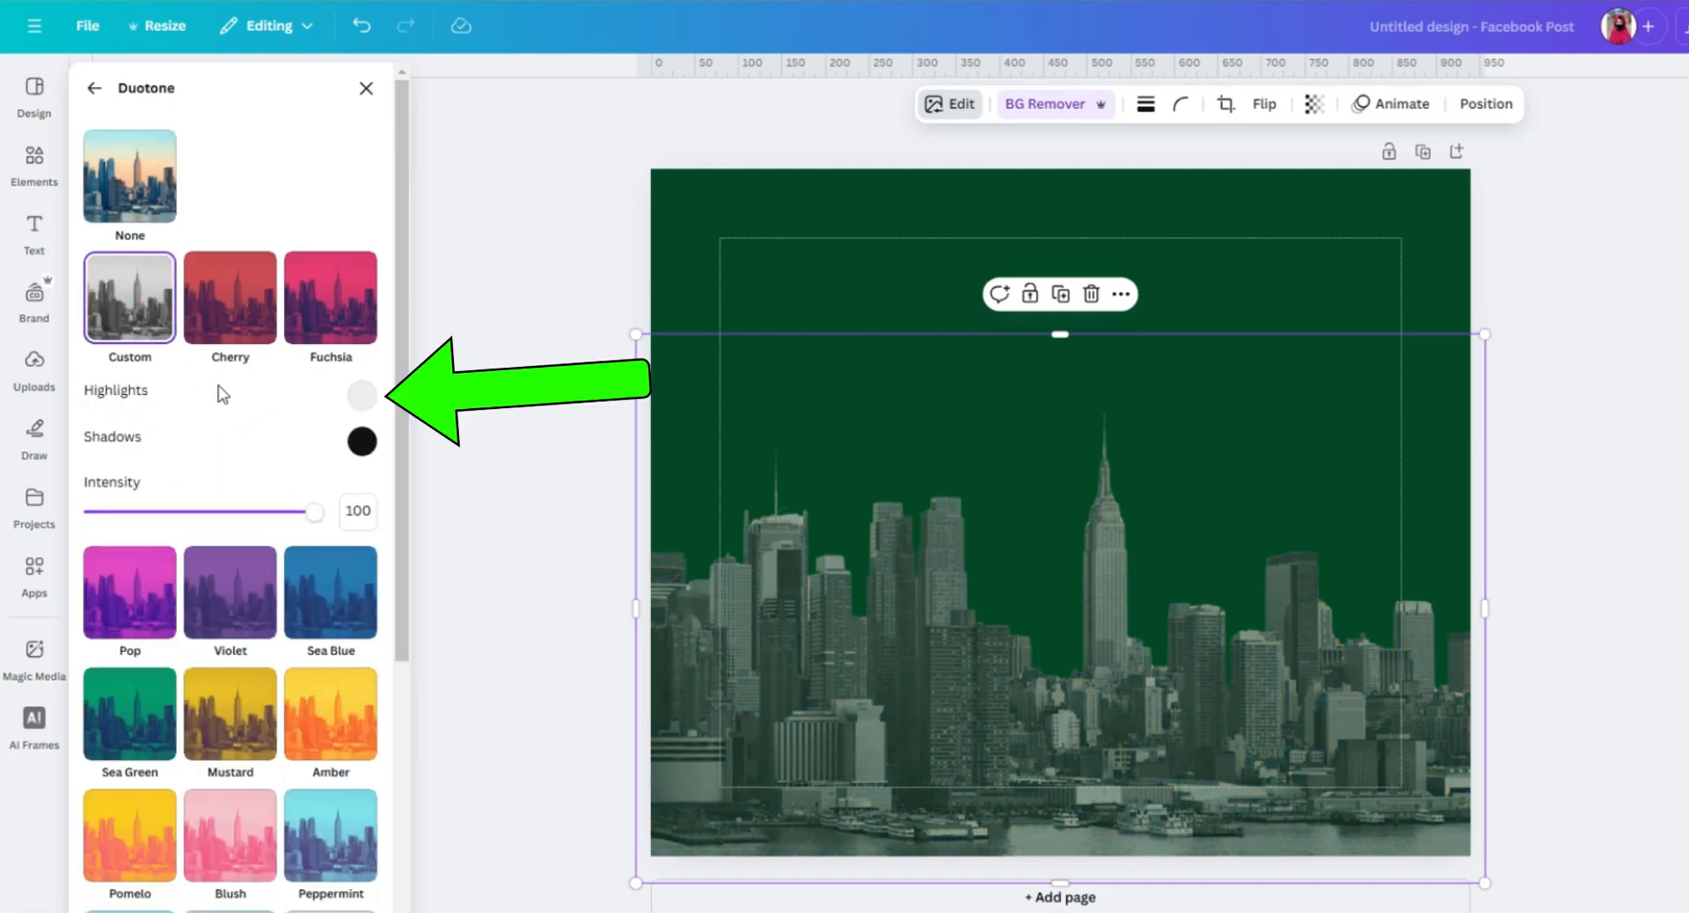
click(375, 400)
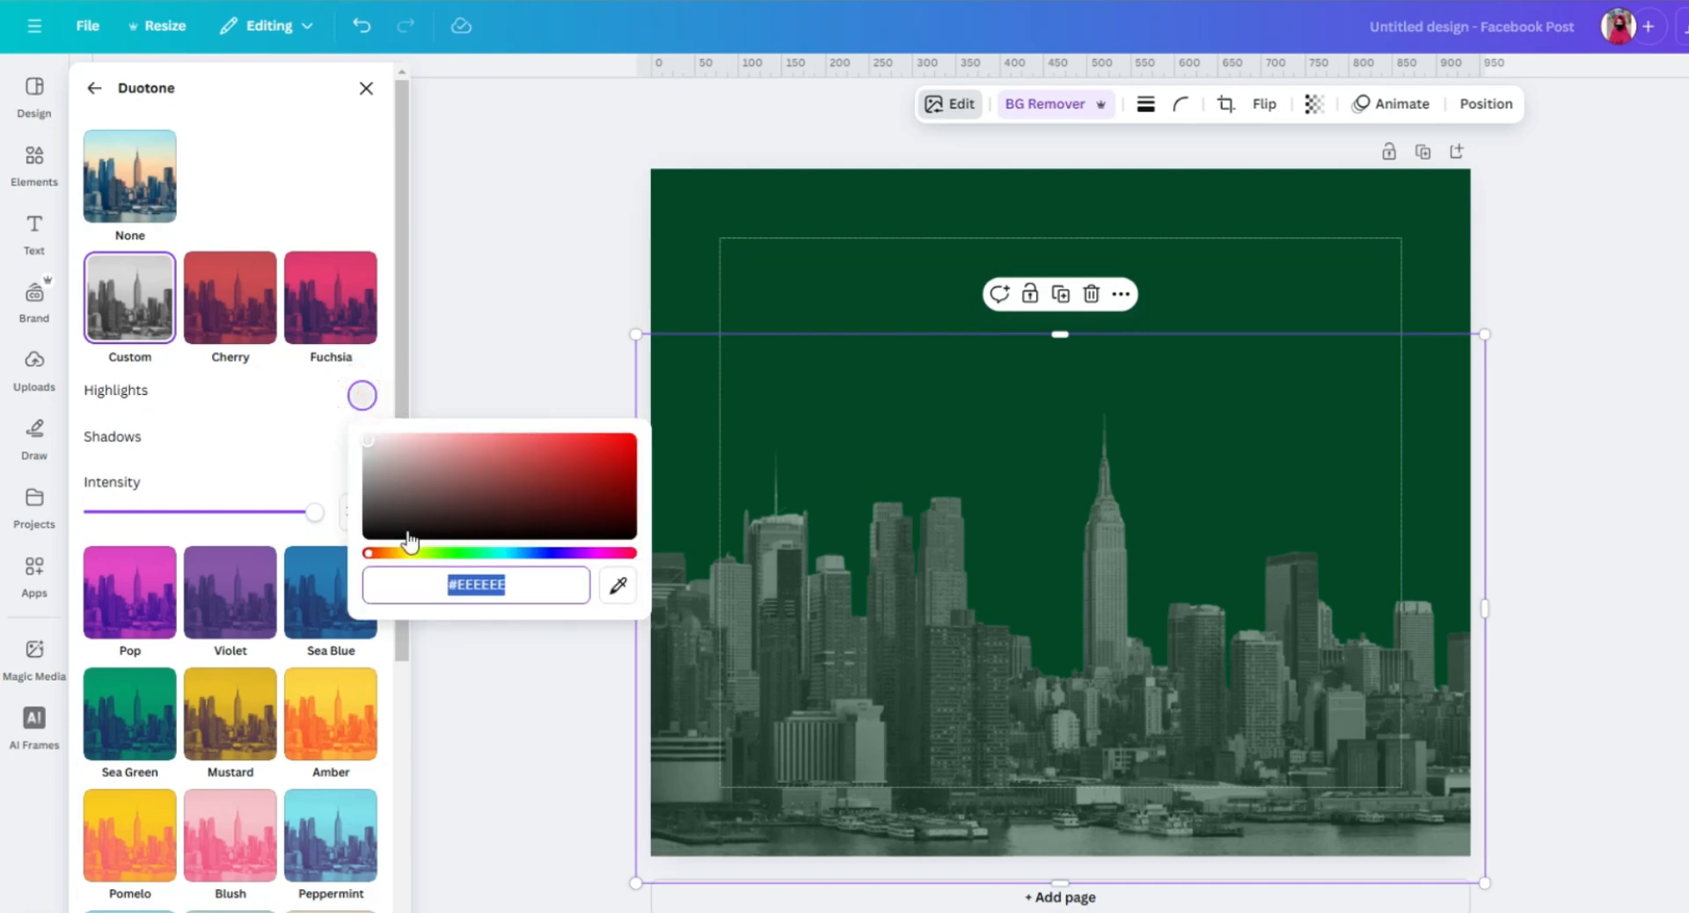
click(513, 589)
drag(515, 587, 458, 579)
text(000)
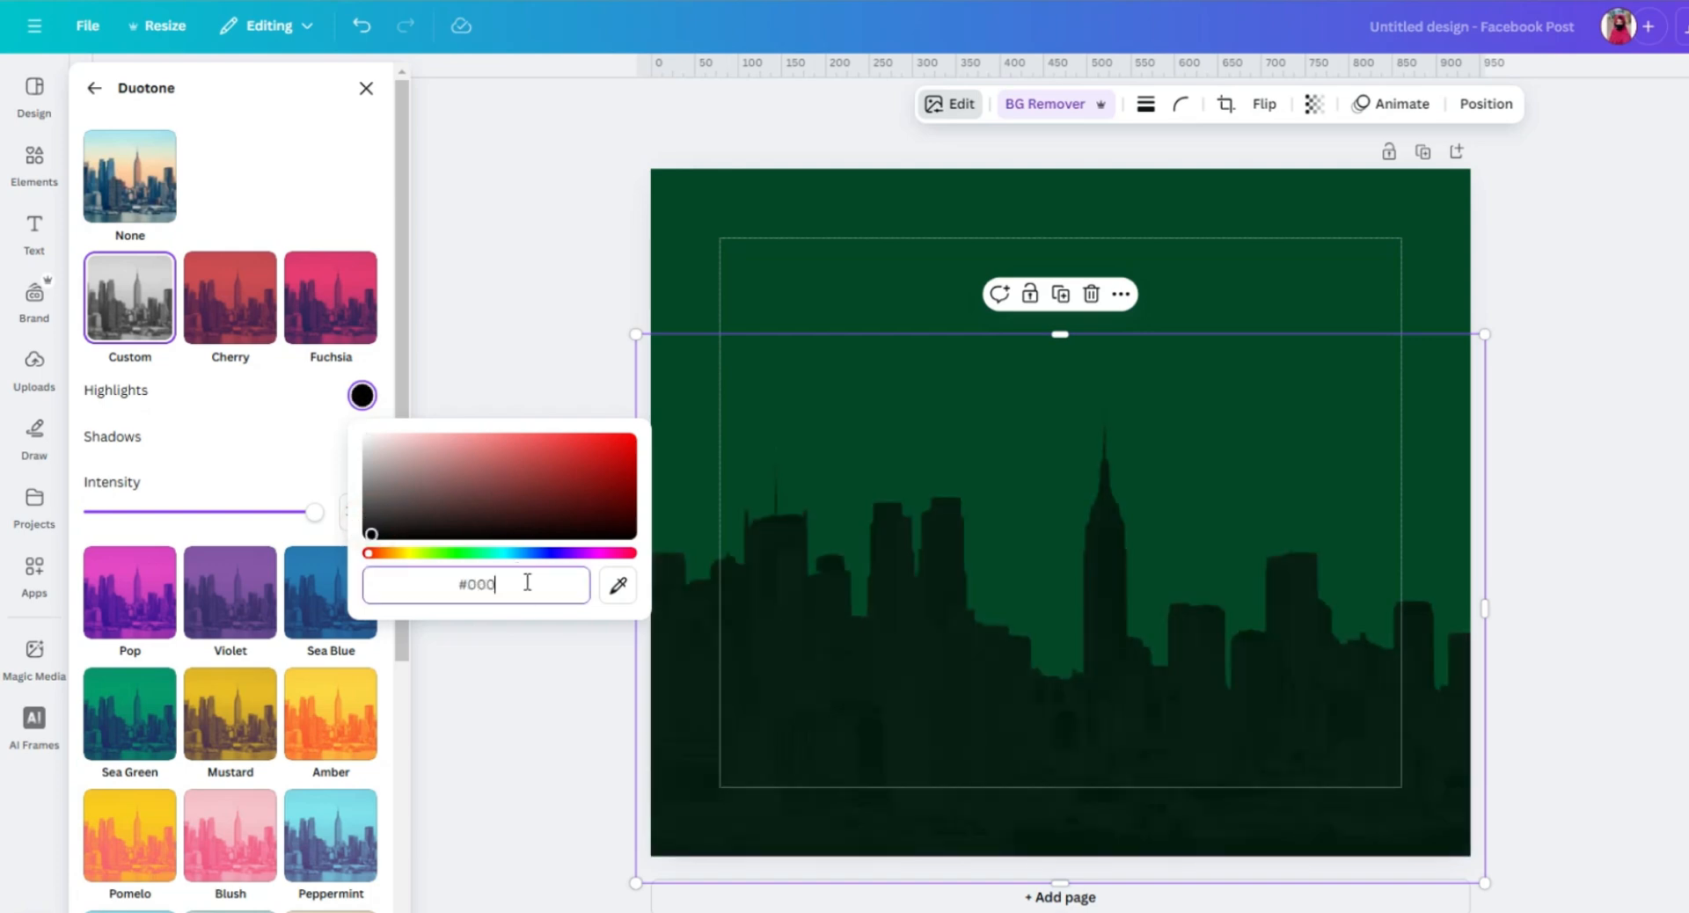
click(487, 370)
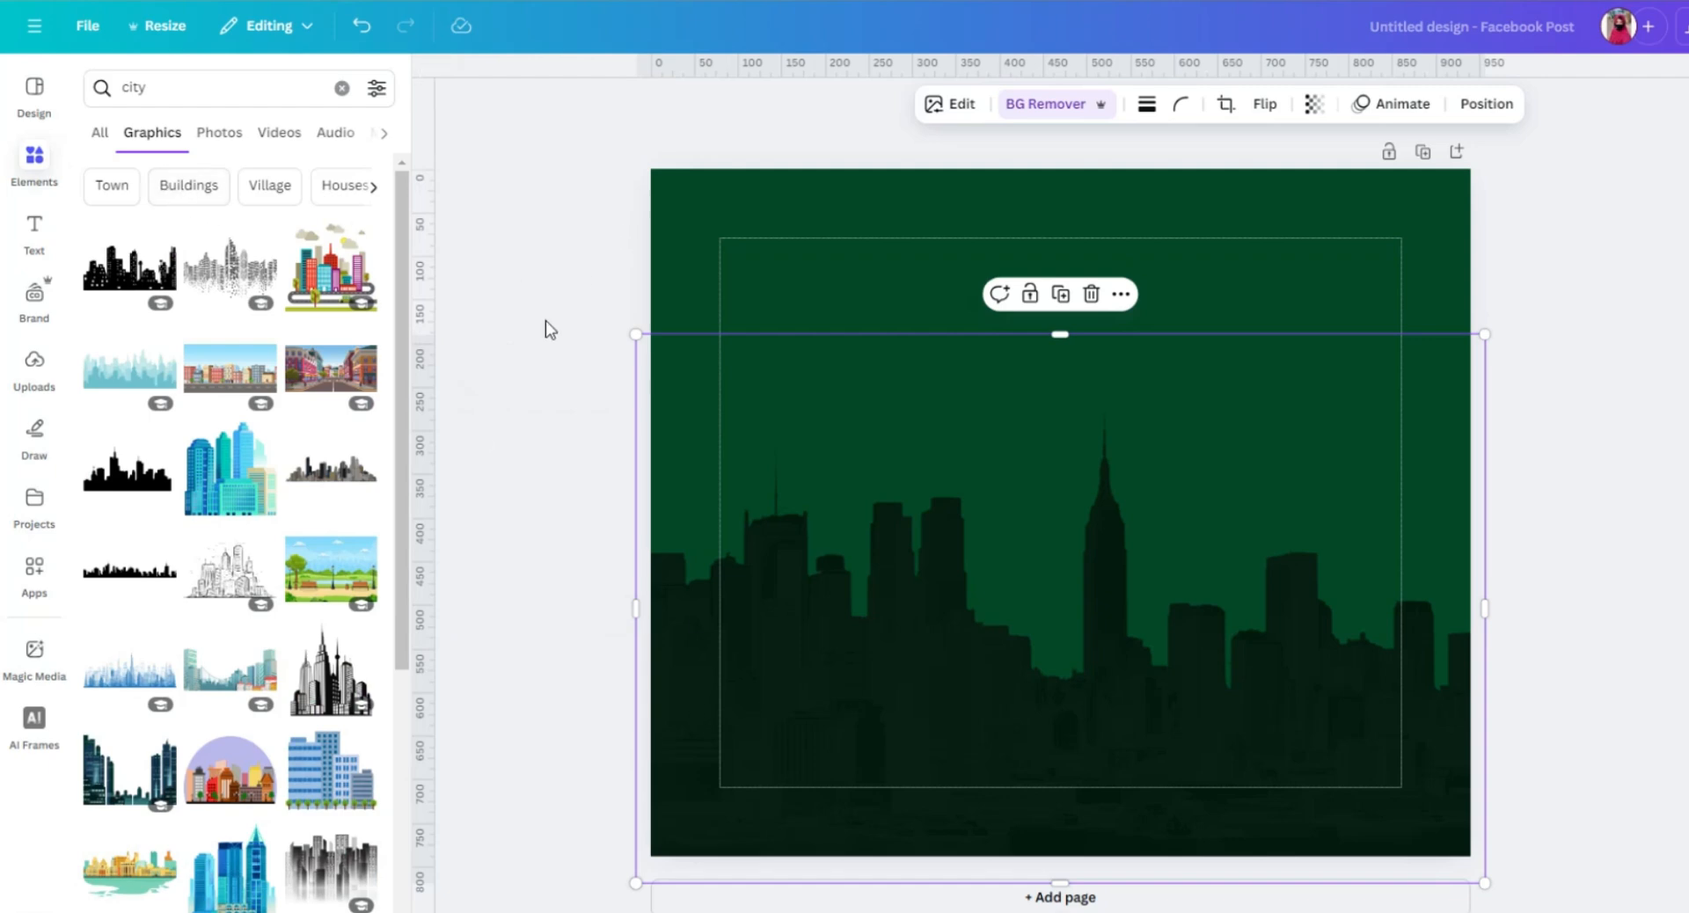
Replace the "city" element search with a search for "bangladesh victory day".
click(36, 164)
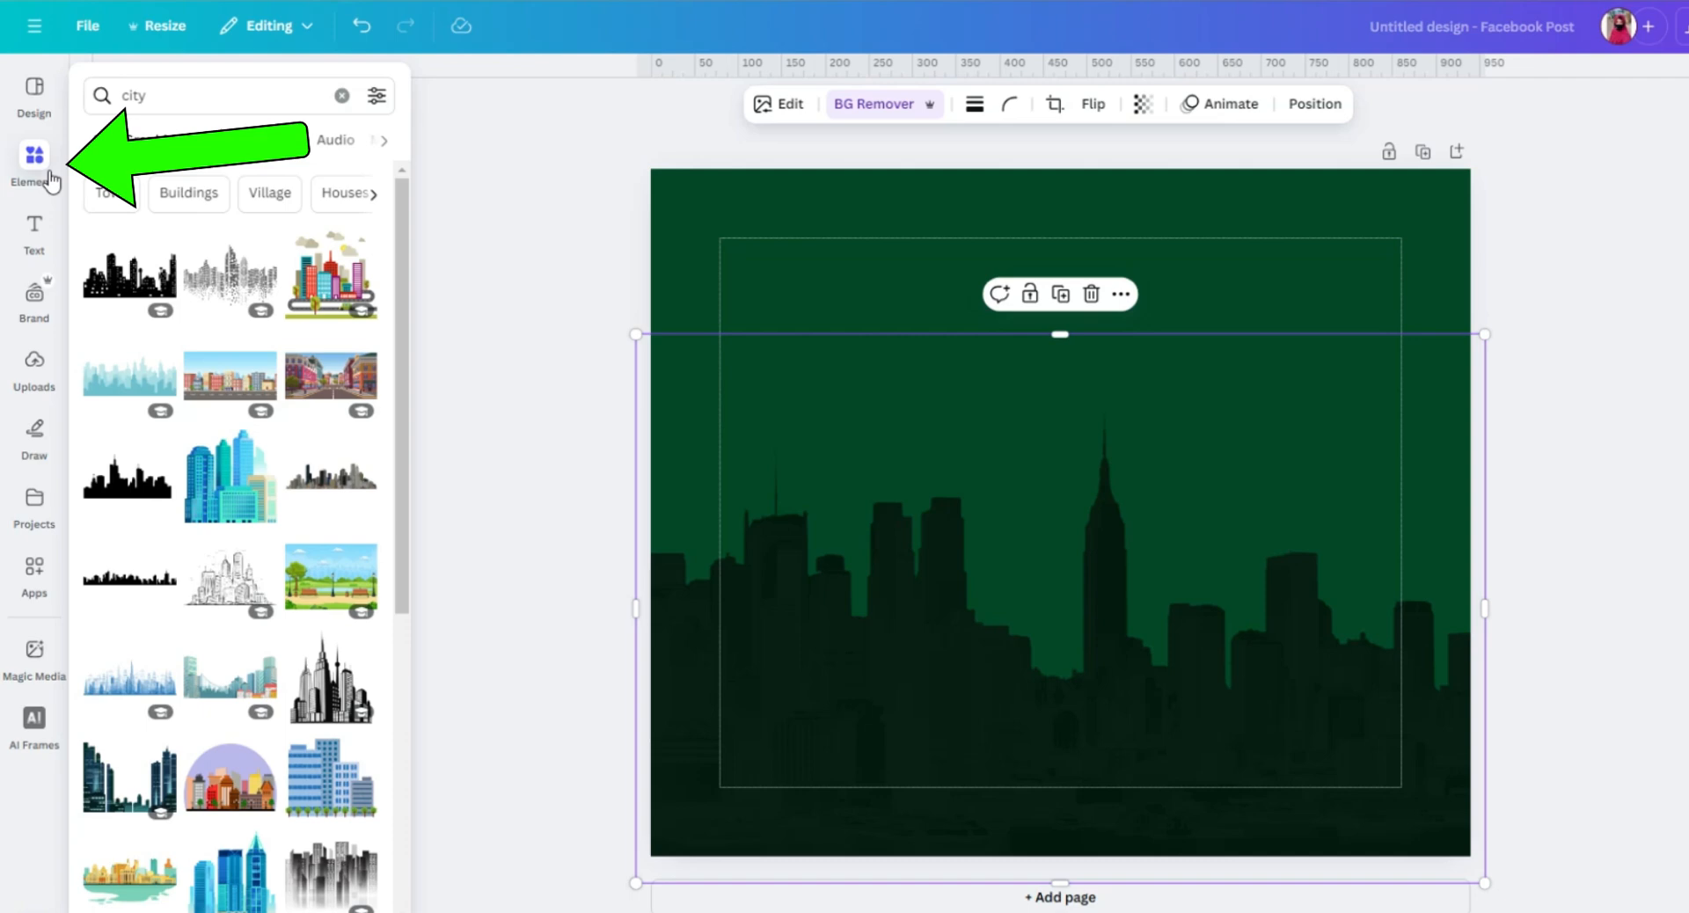
click(341, 95)
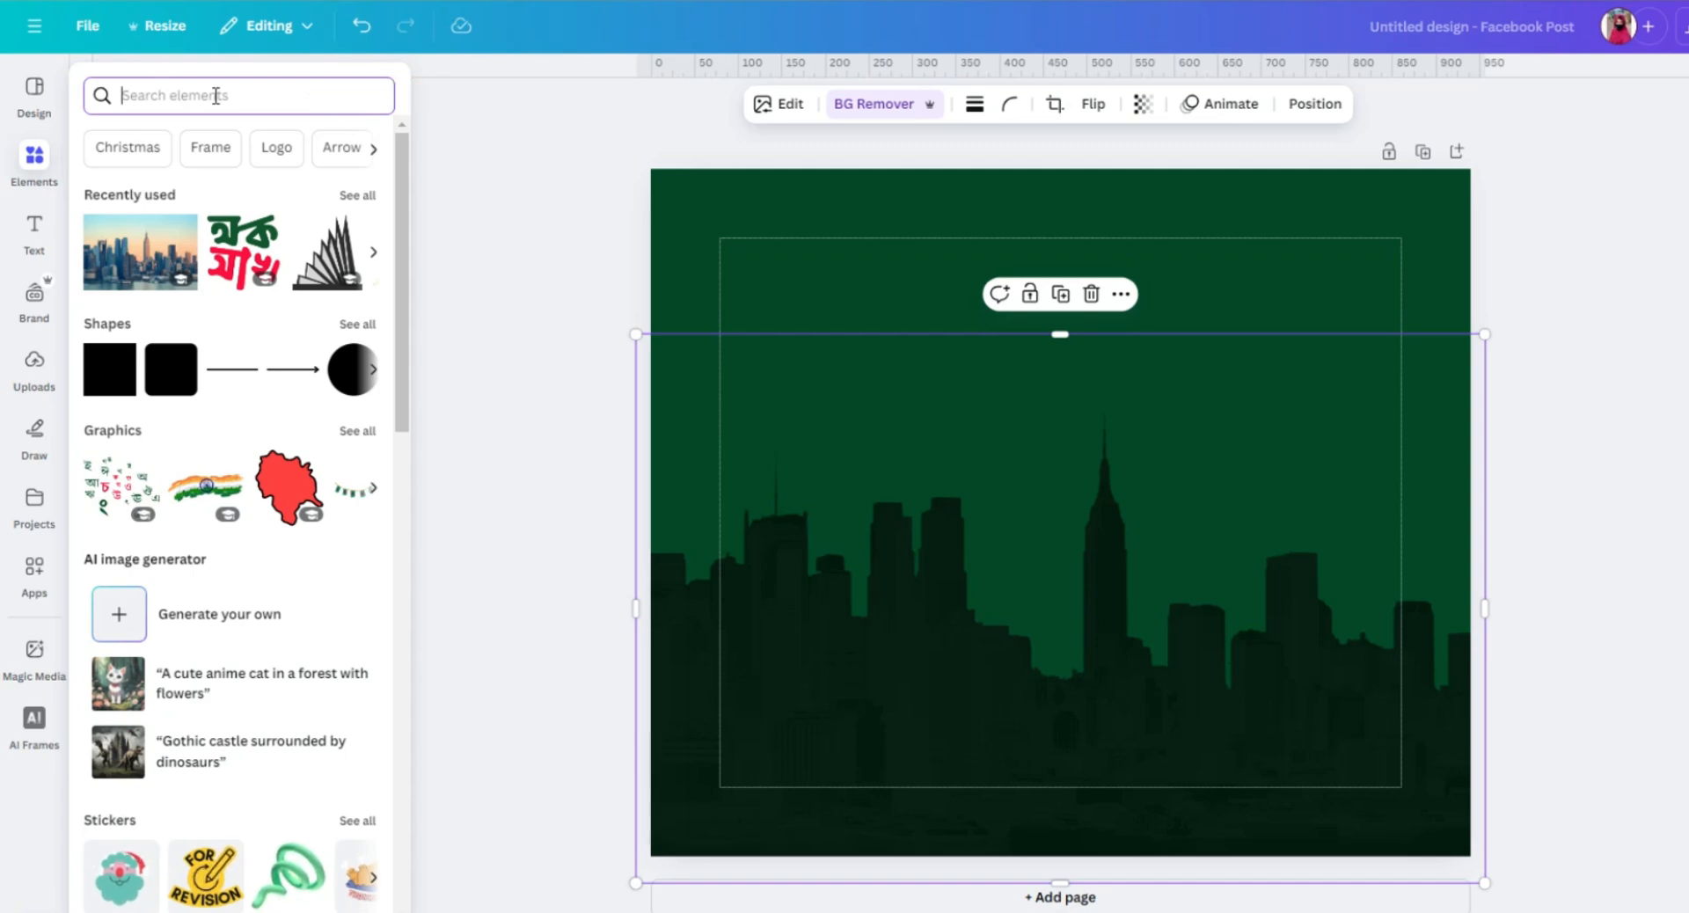
text(bangl)
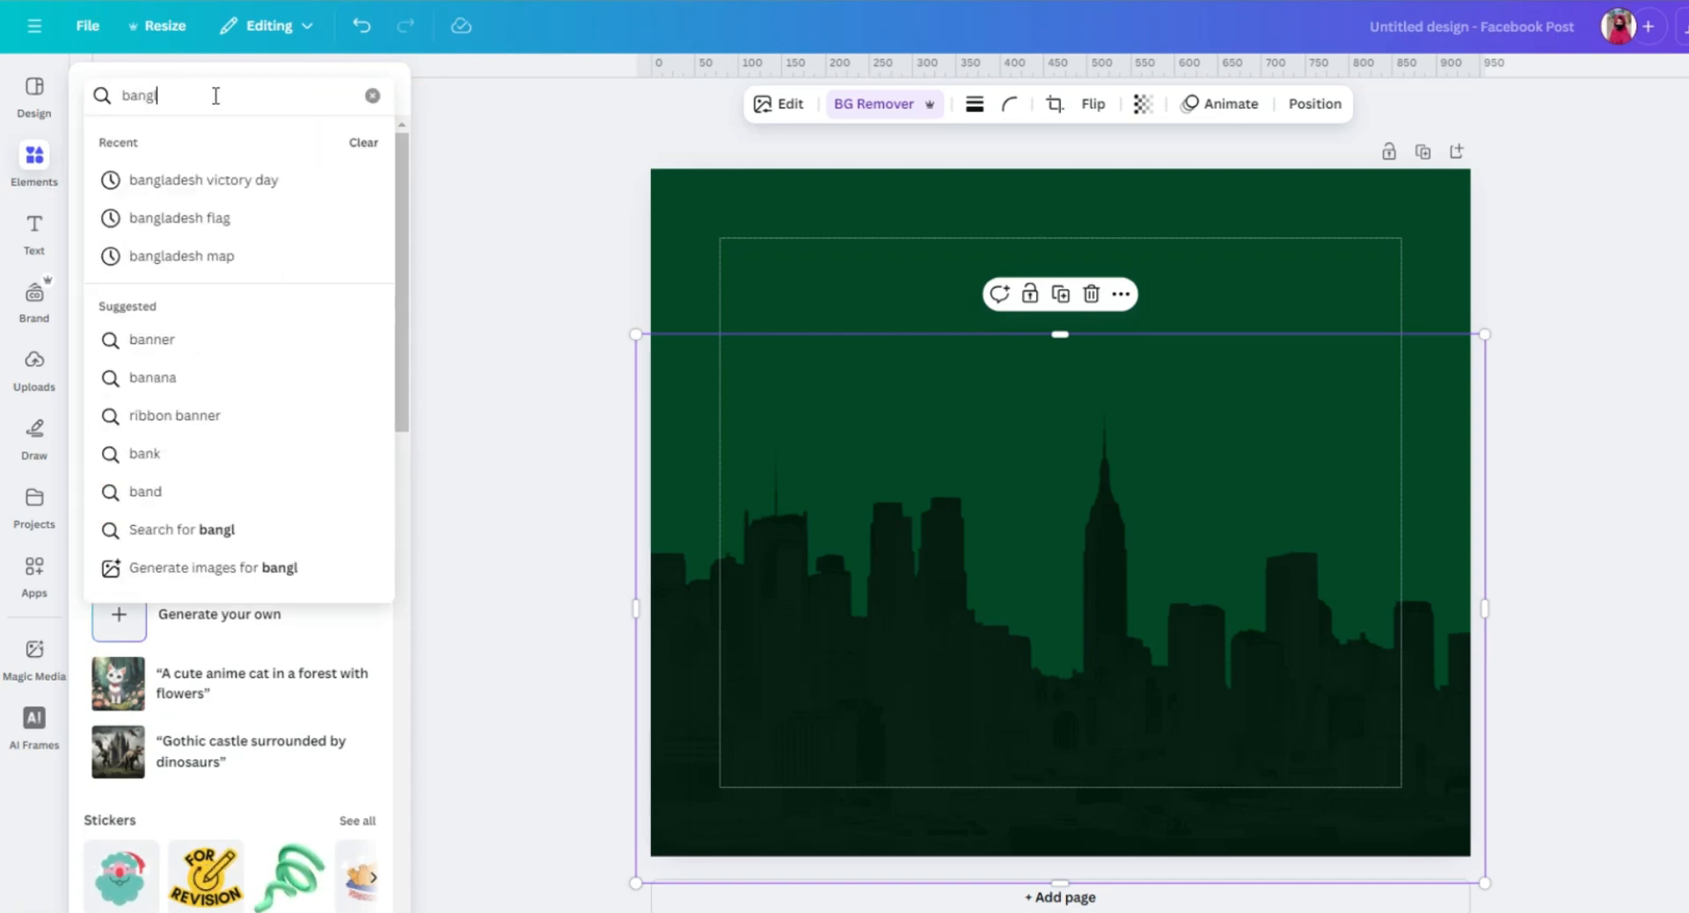
click(231, 177)
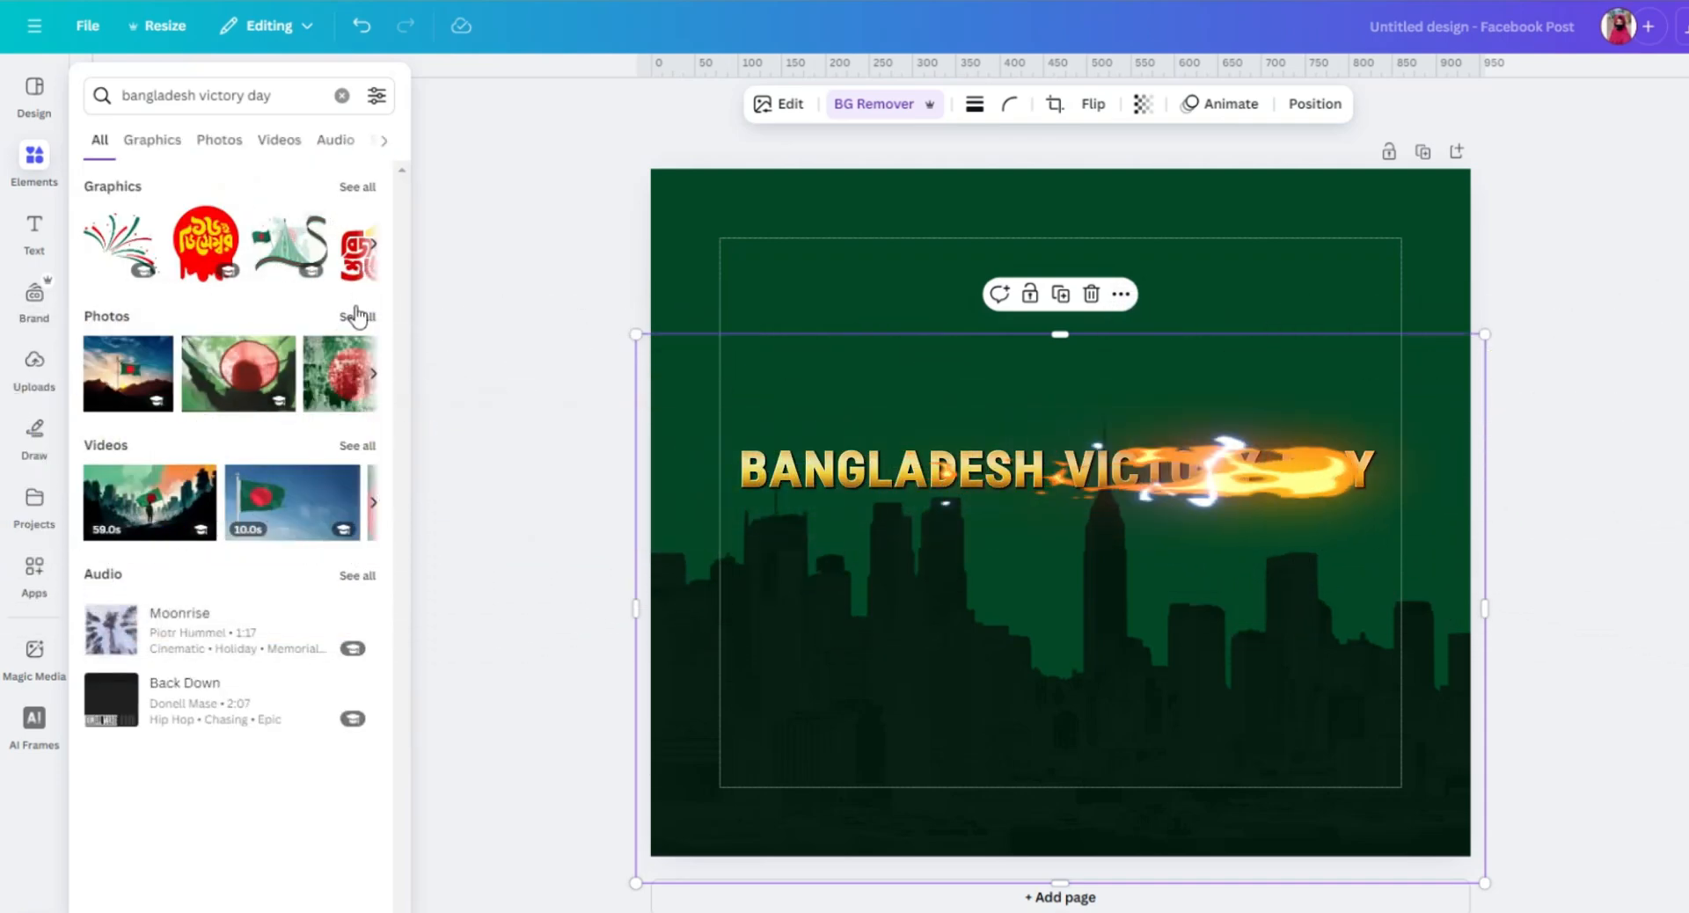
Browse the victory day photo and graphic results and add the grey-and-white spire monument graphic to the page.
click(214, 152)
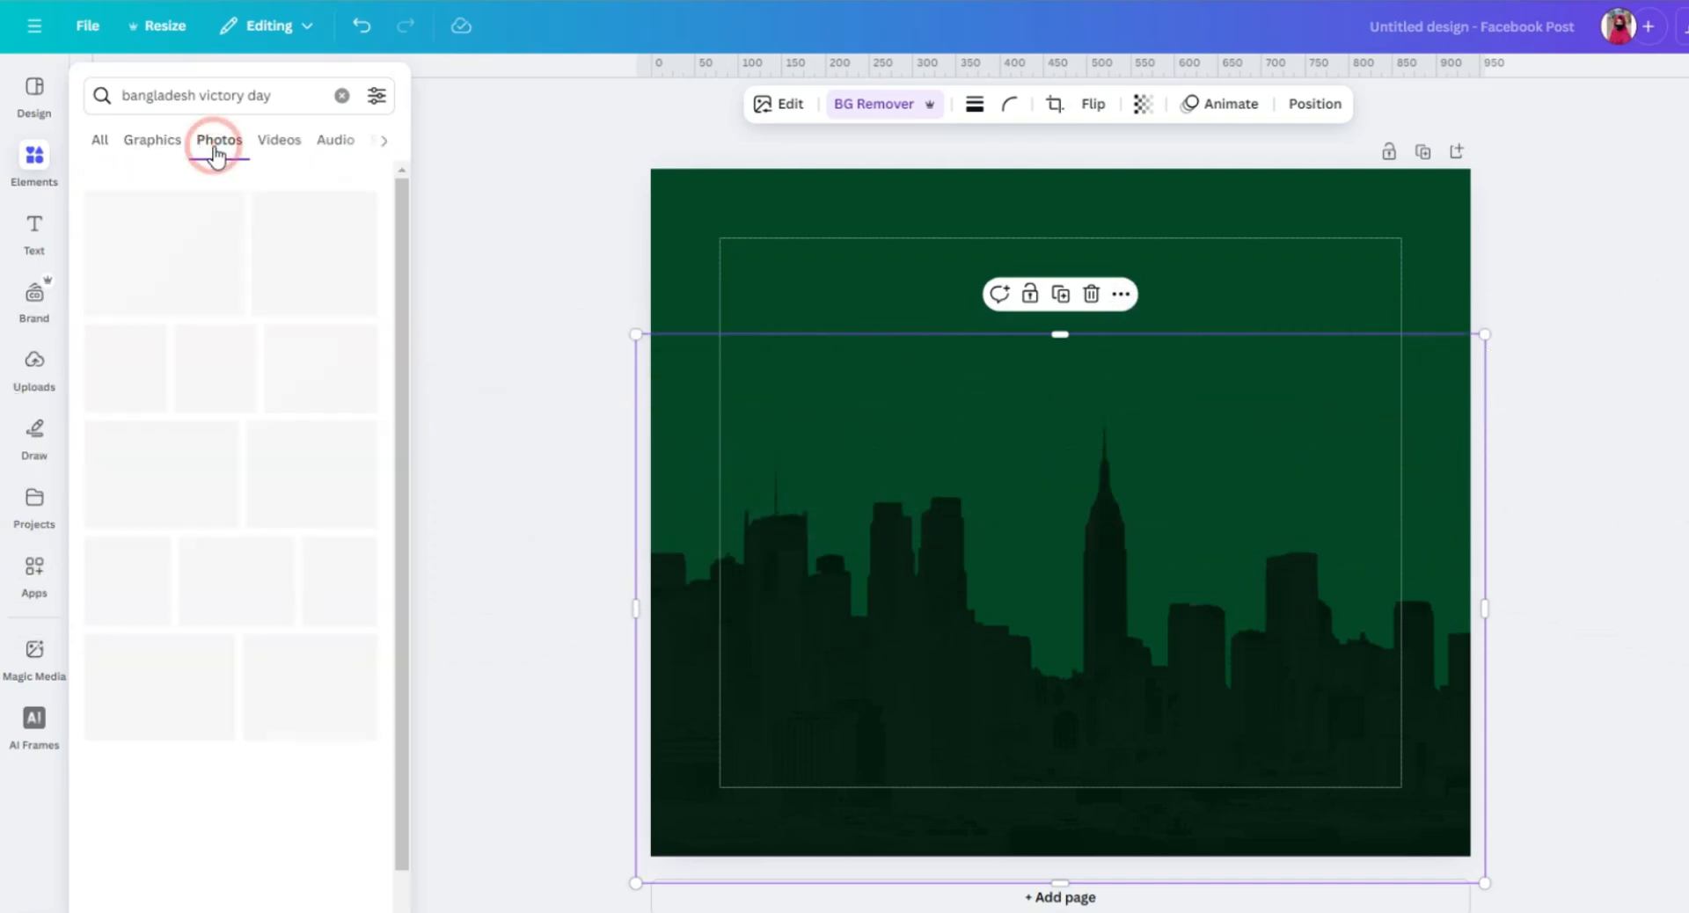
scroll(257, 380, down, 5)
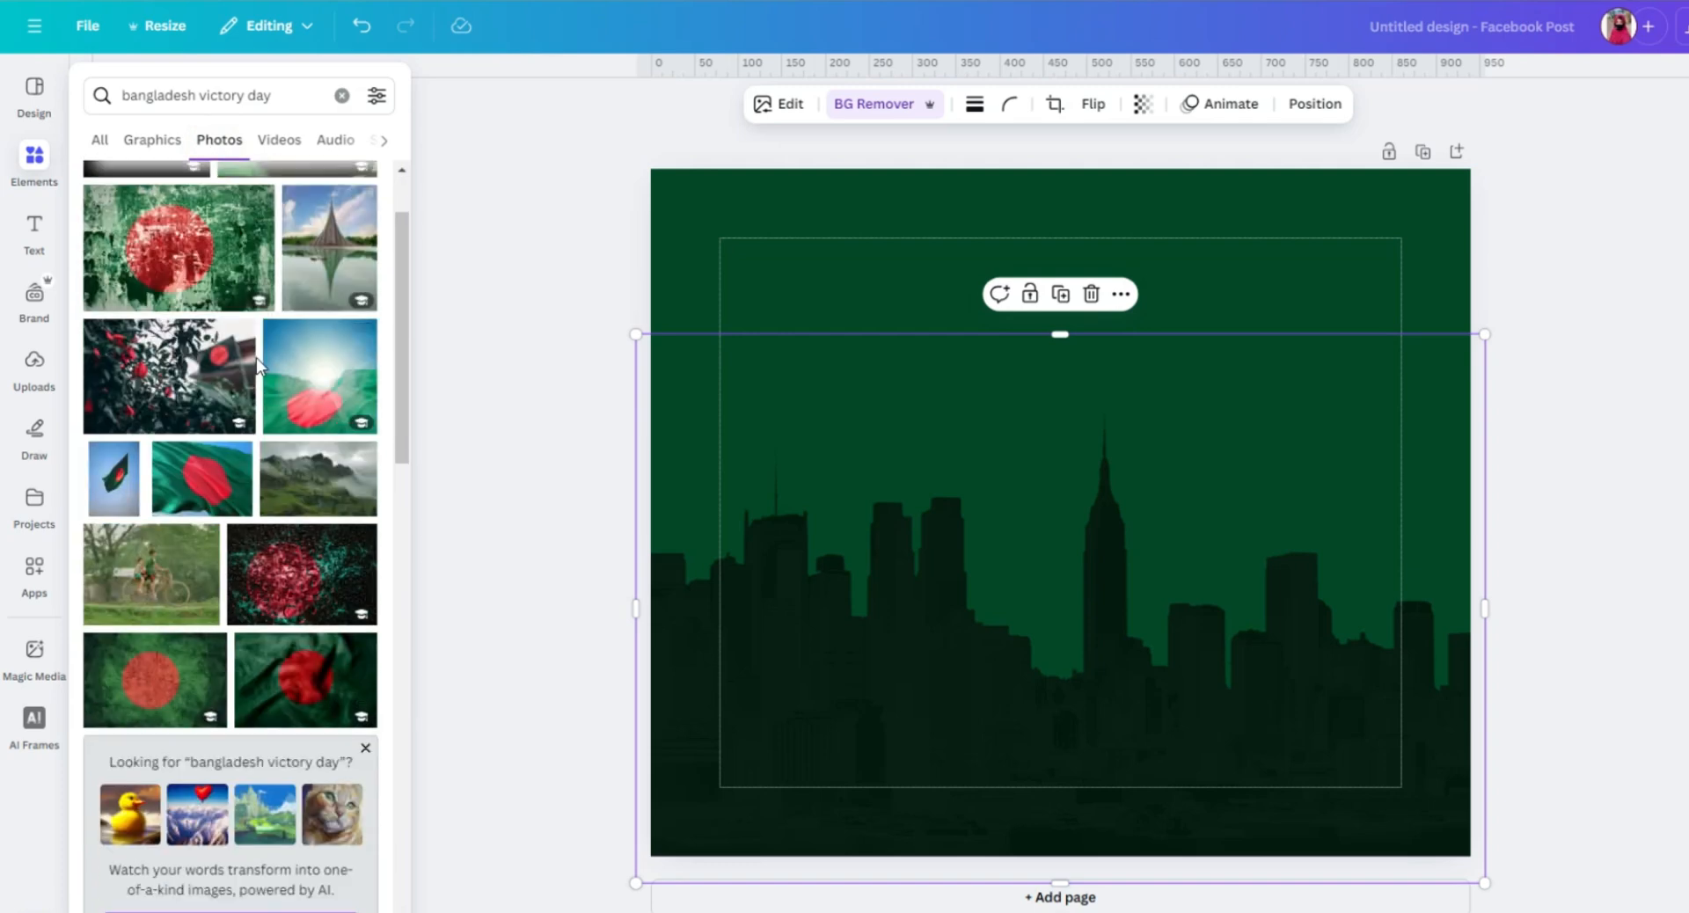
scroll(256, 380, down, 3)
click(99, 139)
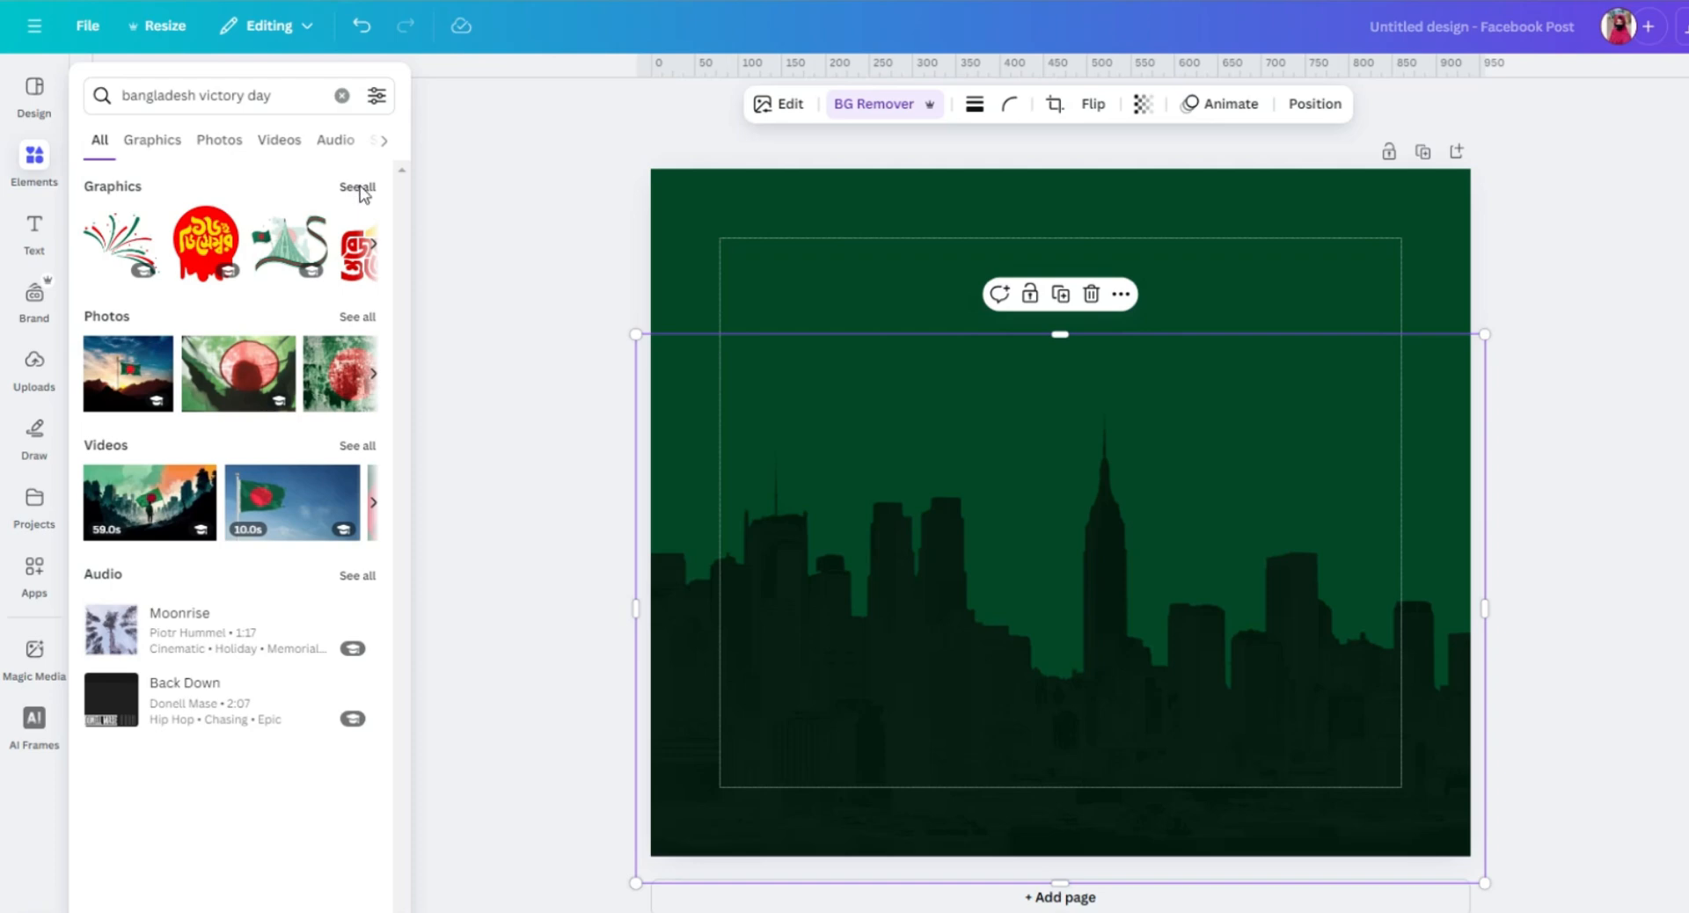
click(358, 187)
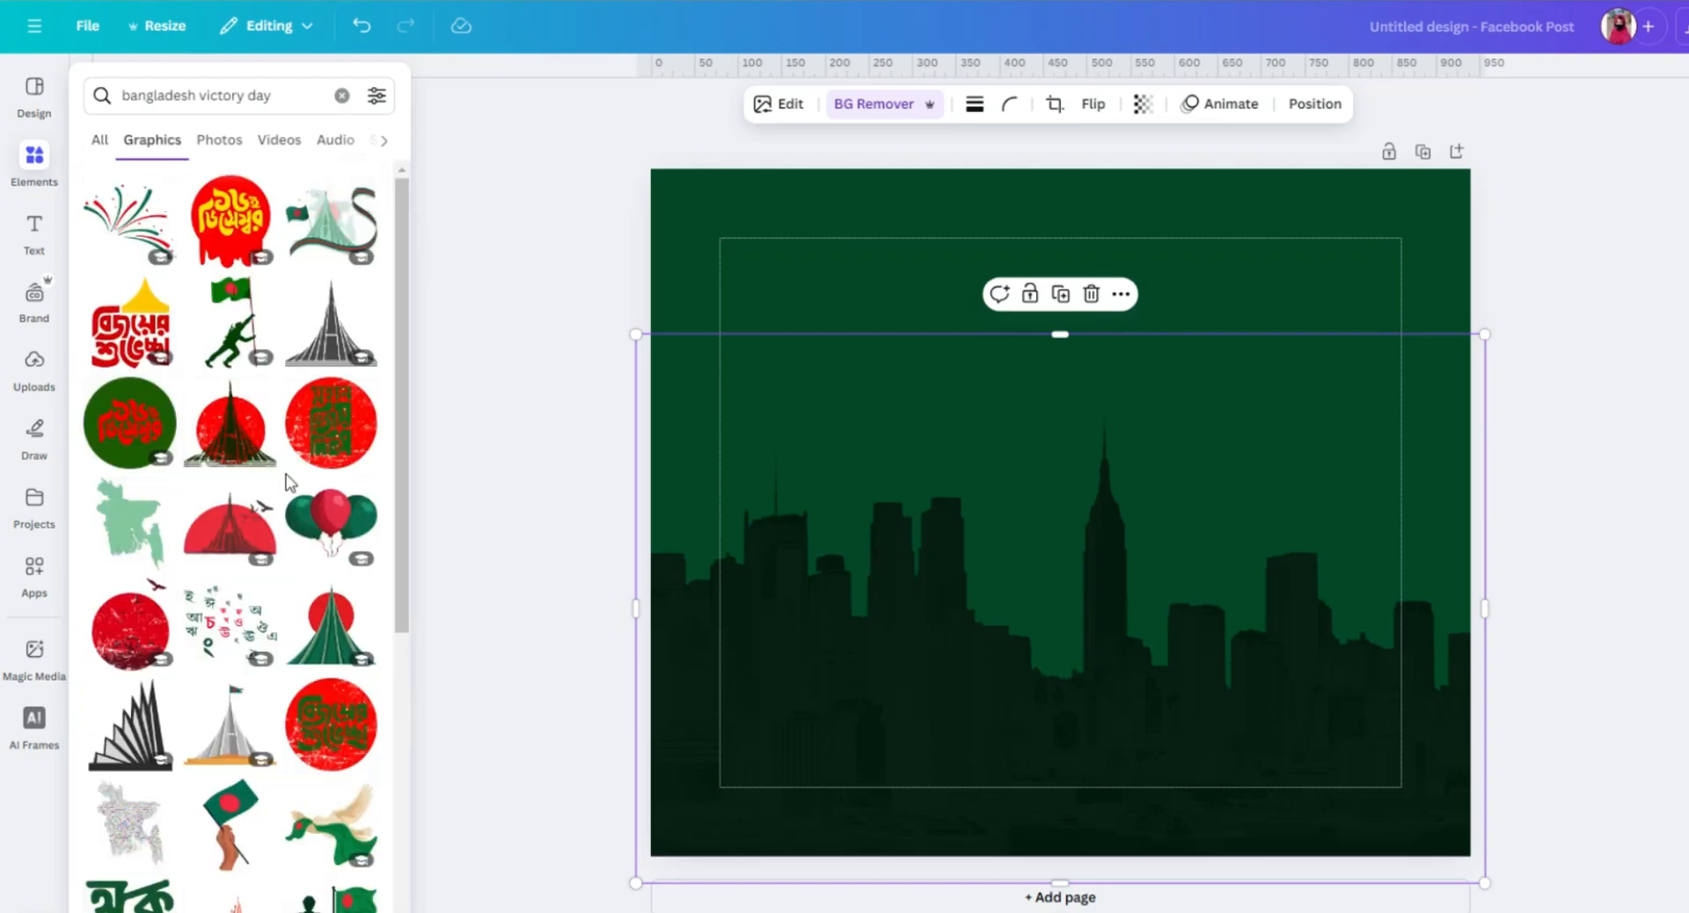
scroll(247, 528, down, 3)
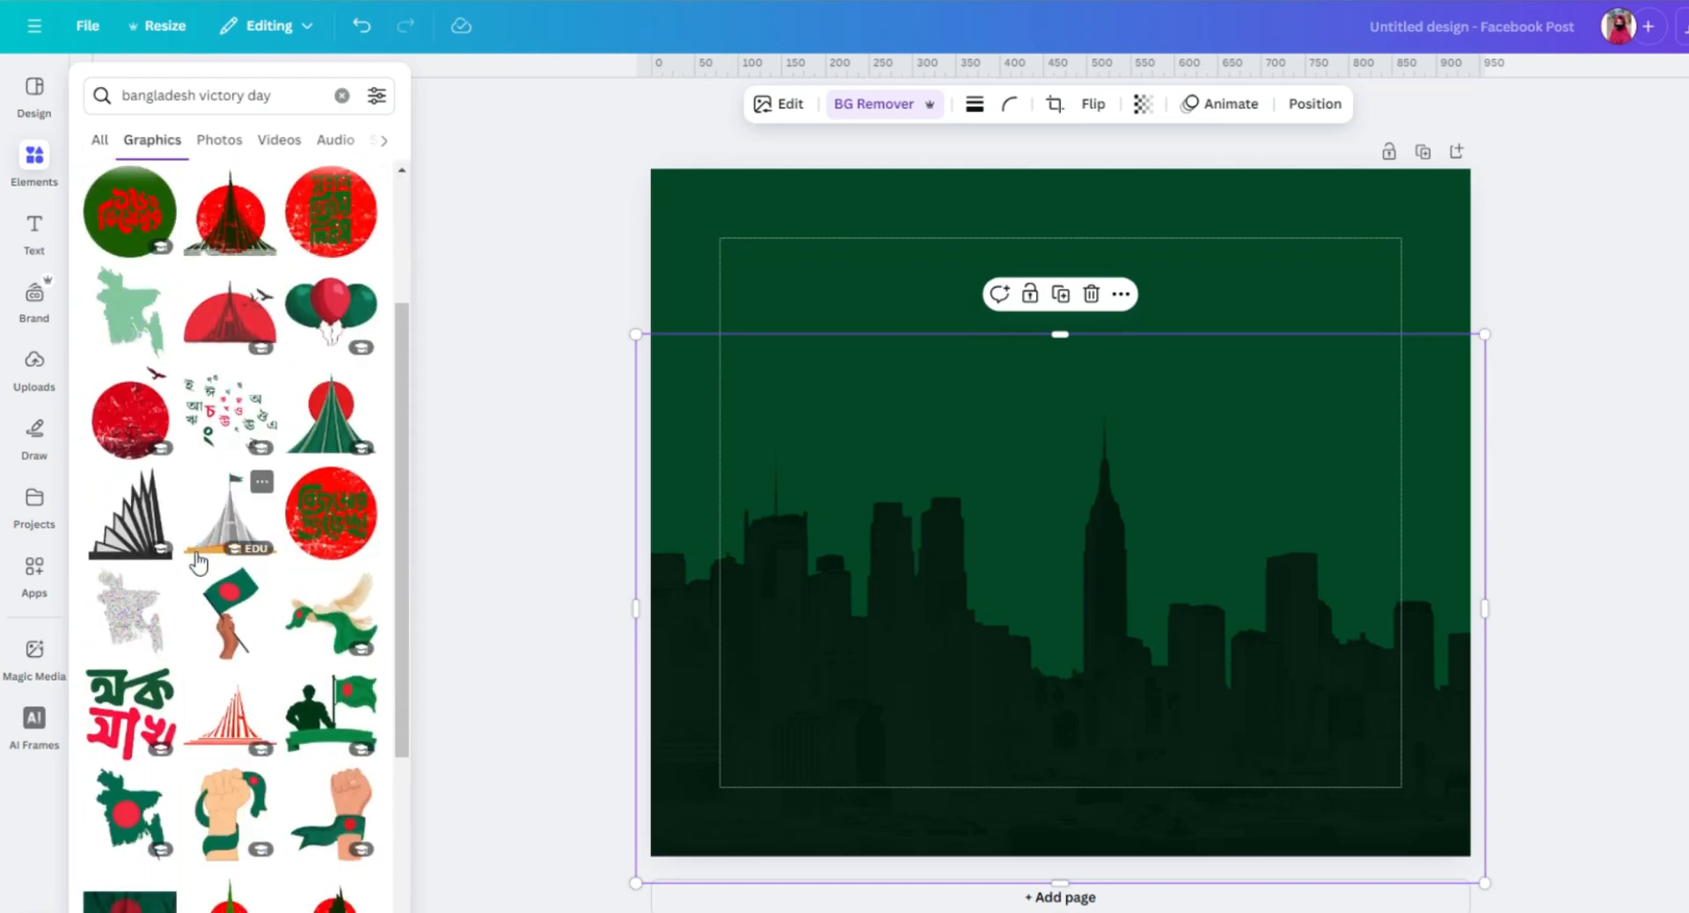
scroll(199, 563, down, 1)
scroll(230, 556, down, 2)
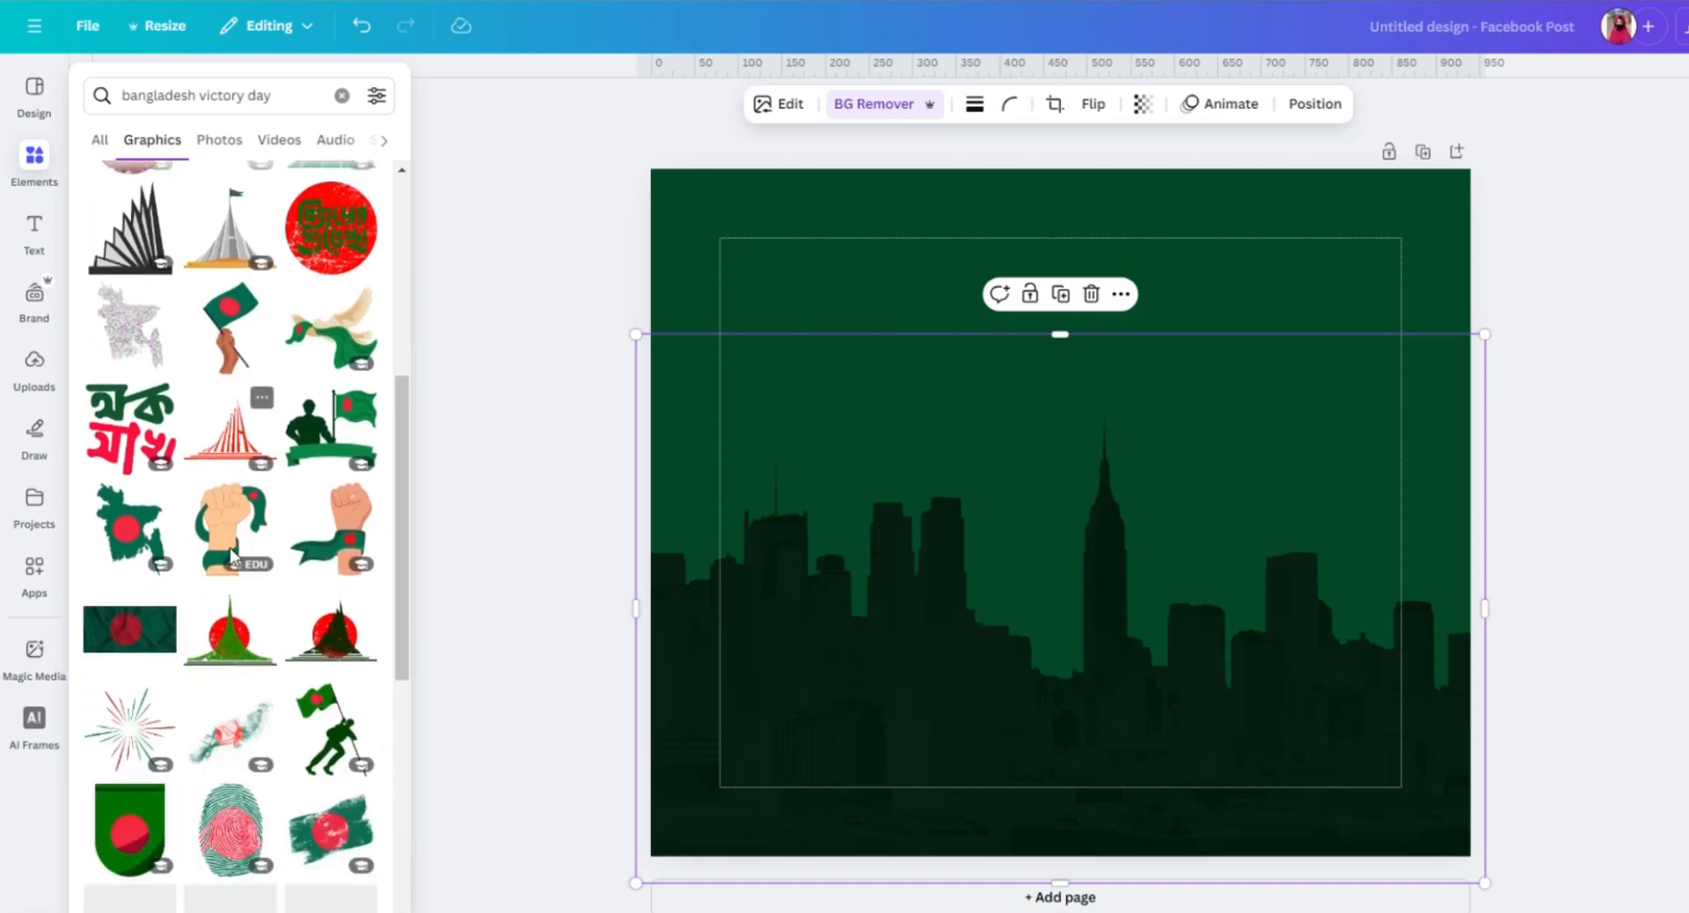
scroll(230, 550, down, 6)
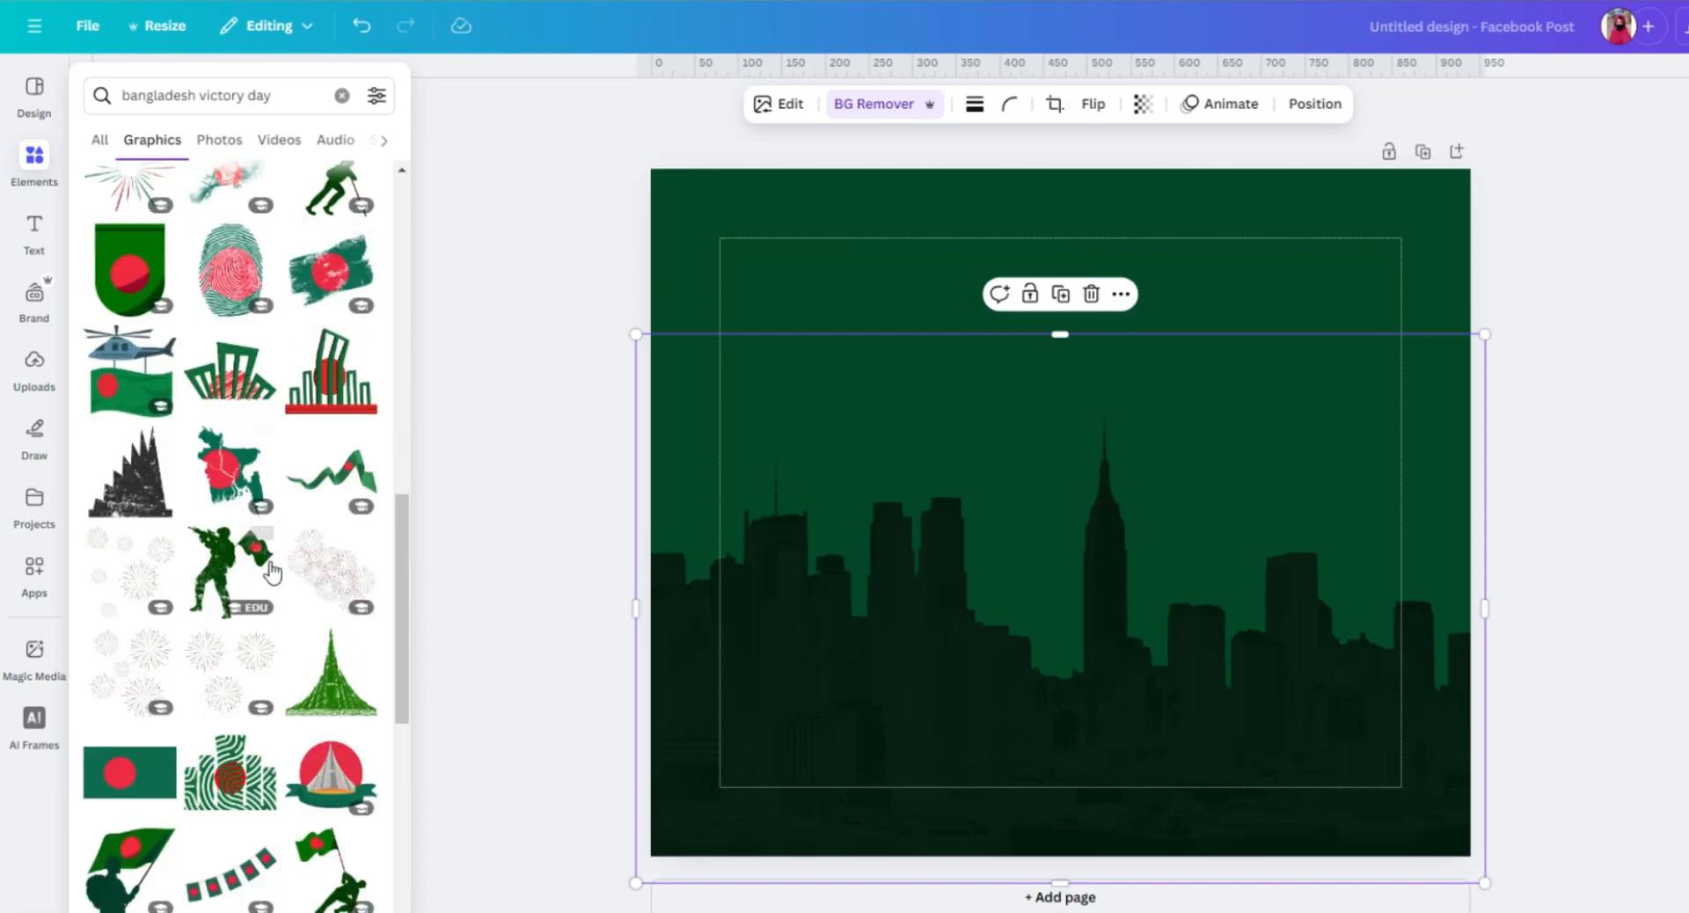
scroll(268, 581, down, 4)
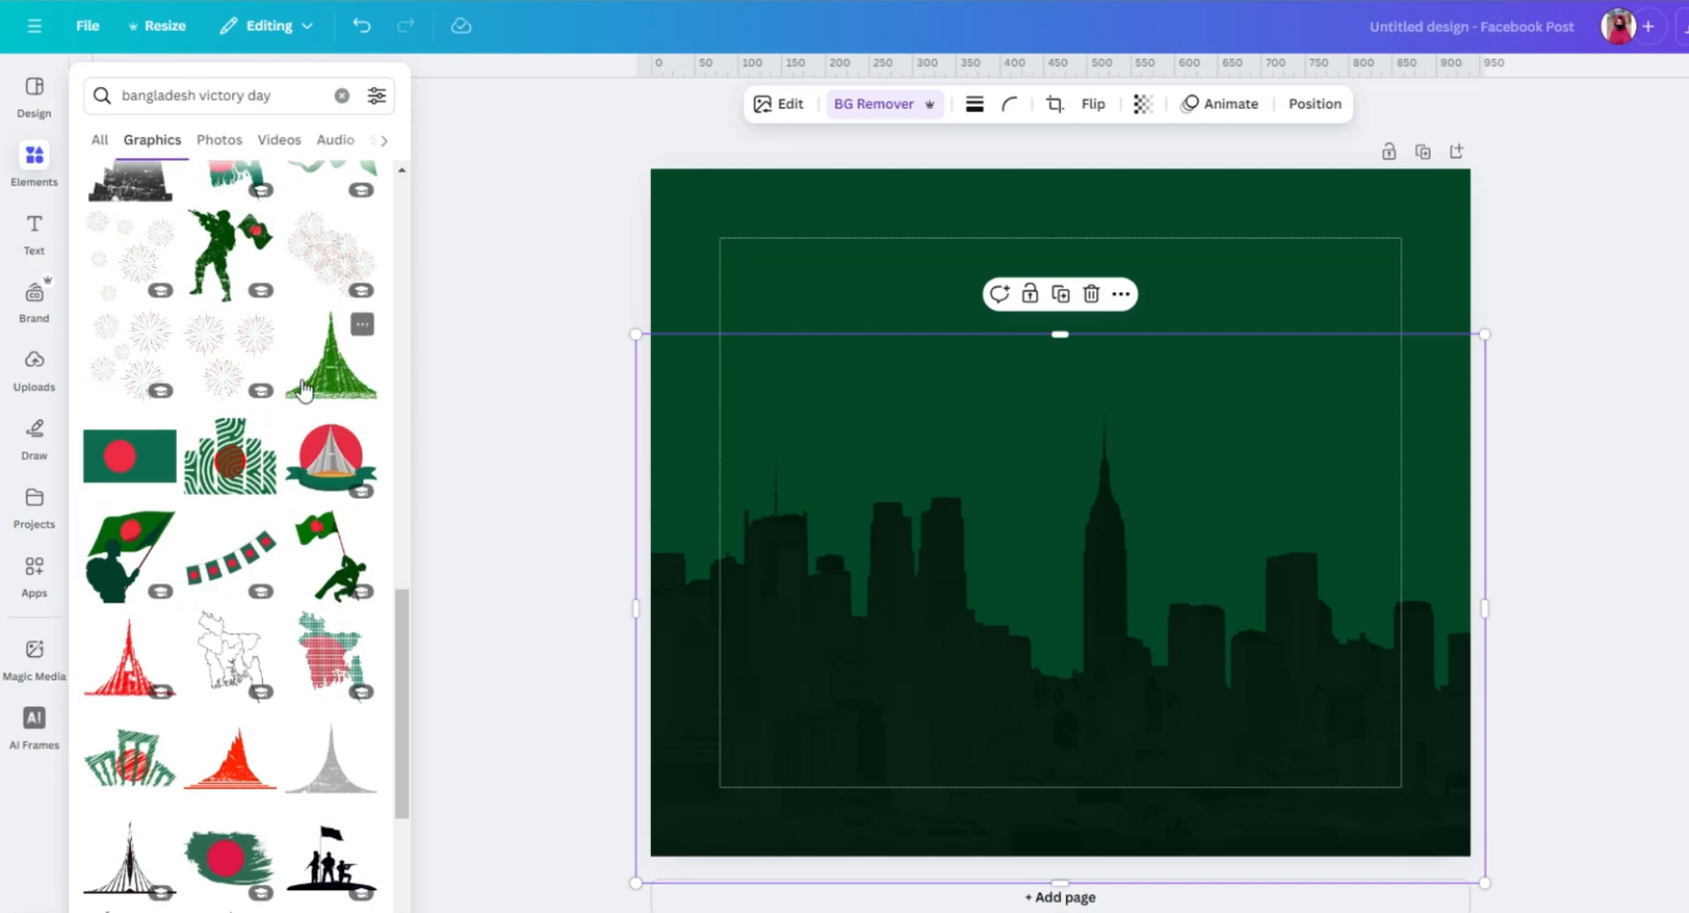
scroll(303, 389, down, 2)
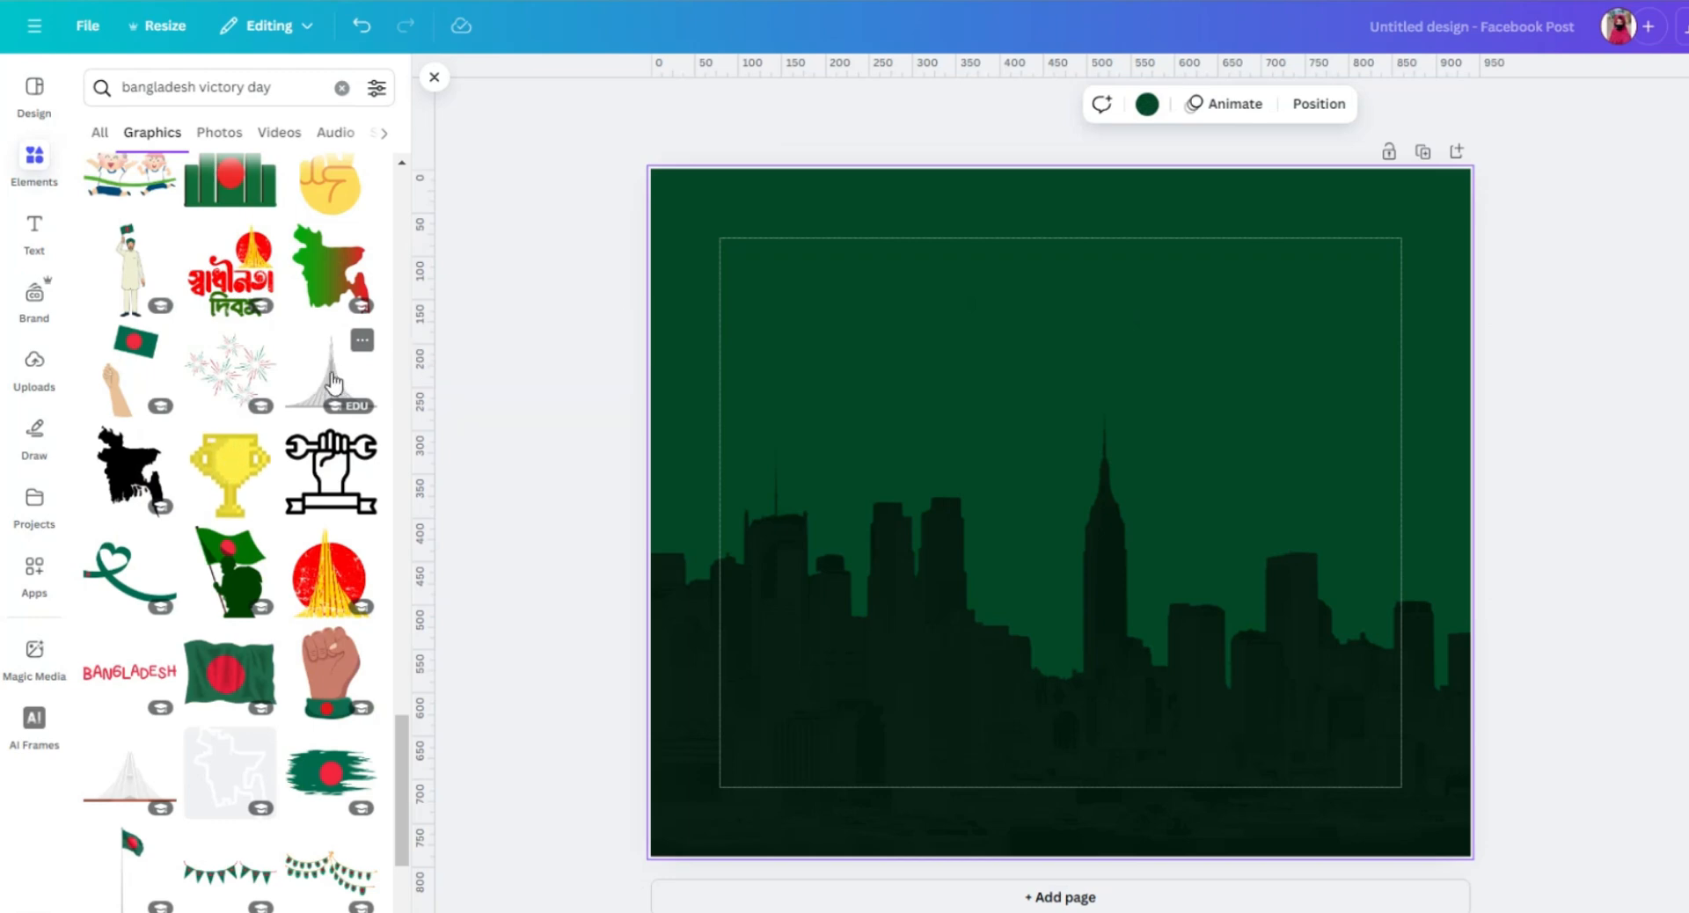
click(332, 380)
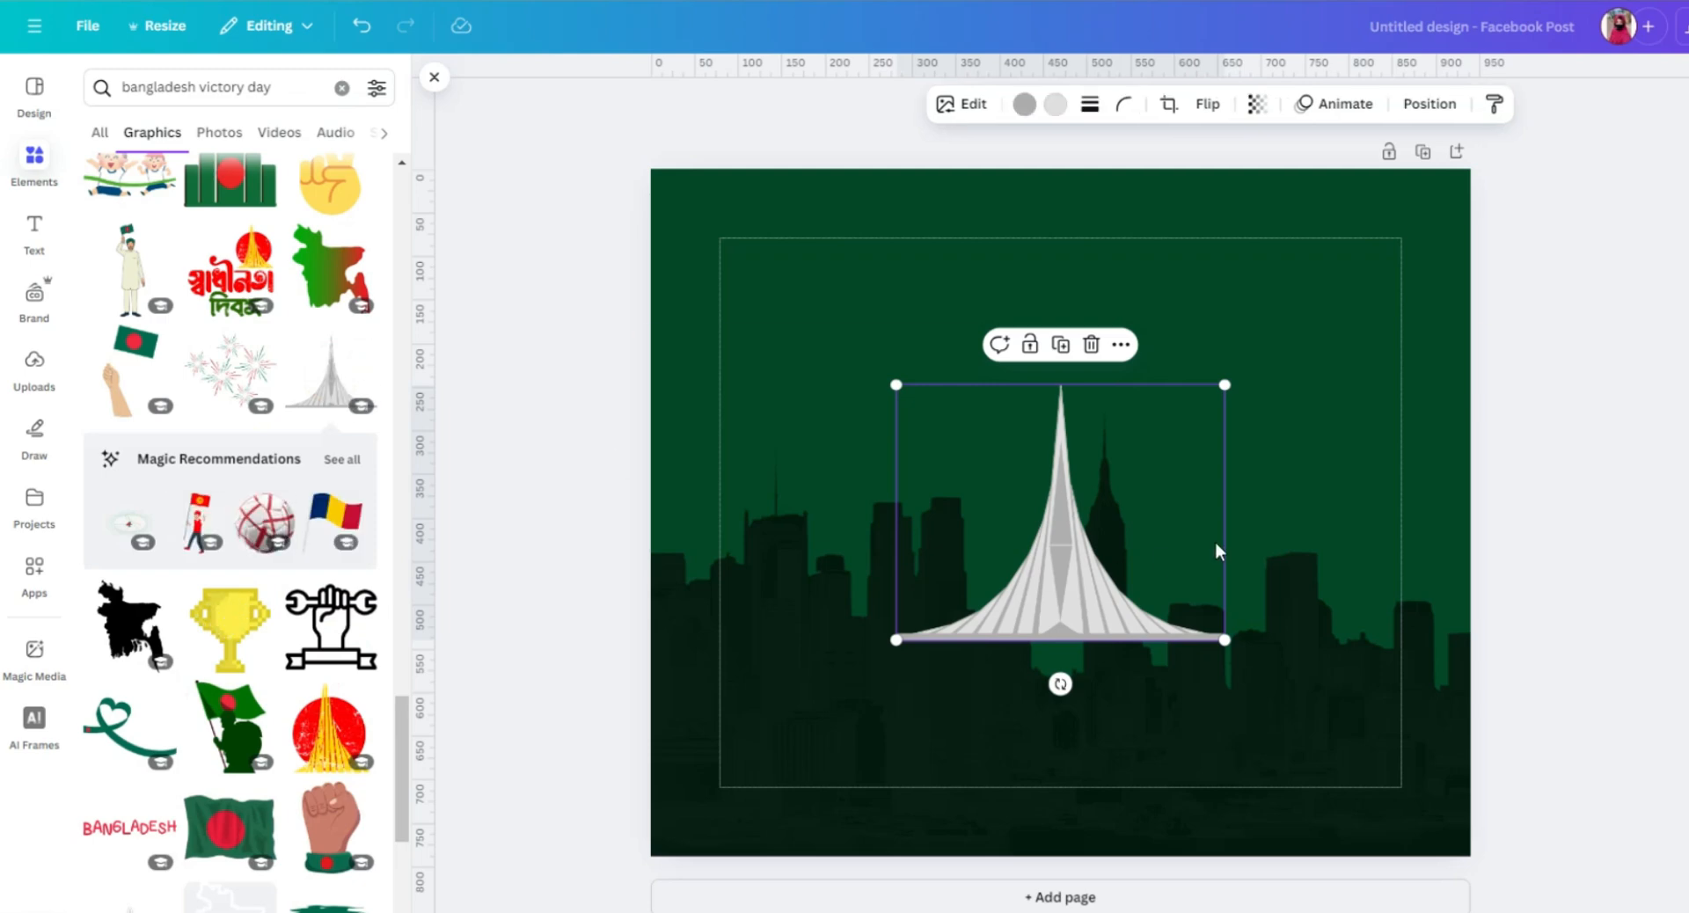
Enlarge the monument graphic and place it in the page's lower right, with its base reaching the right page edge.
drag(1224, 384, 1372, 273)
drag(1113, 573, 1154, 710)
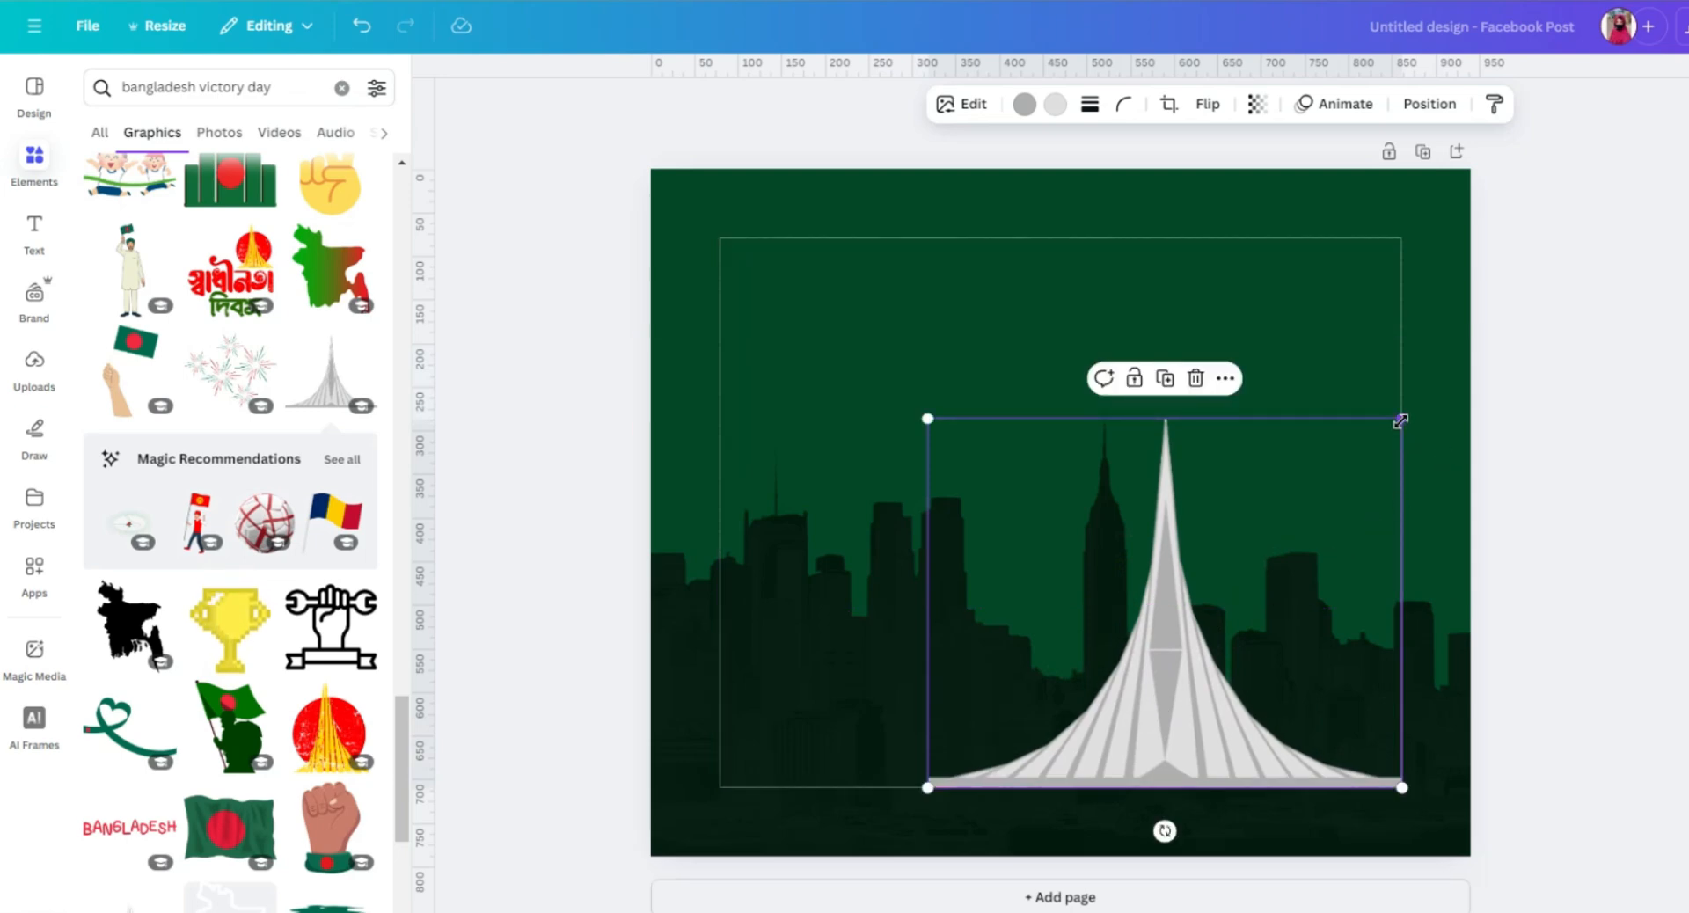
drag(1400, 420, 1448, 401)
drag(1492, 395, 1553, 399)
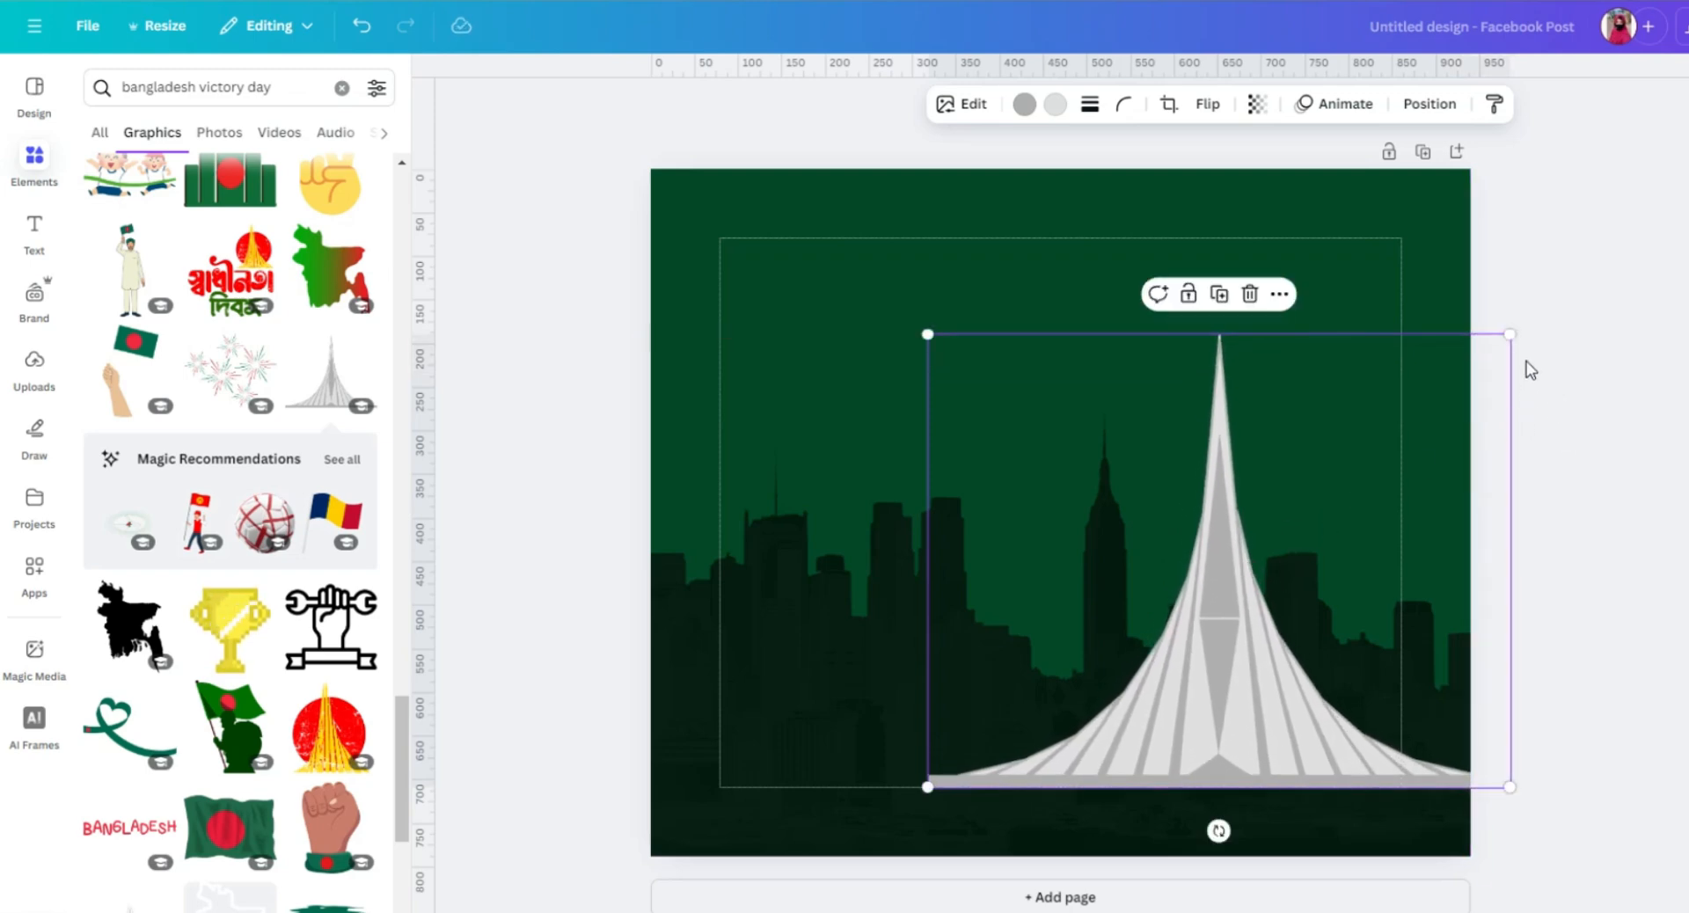
drag(1509, 339, 1479, 380)
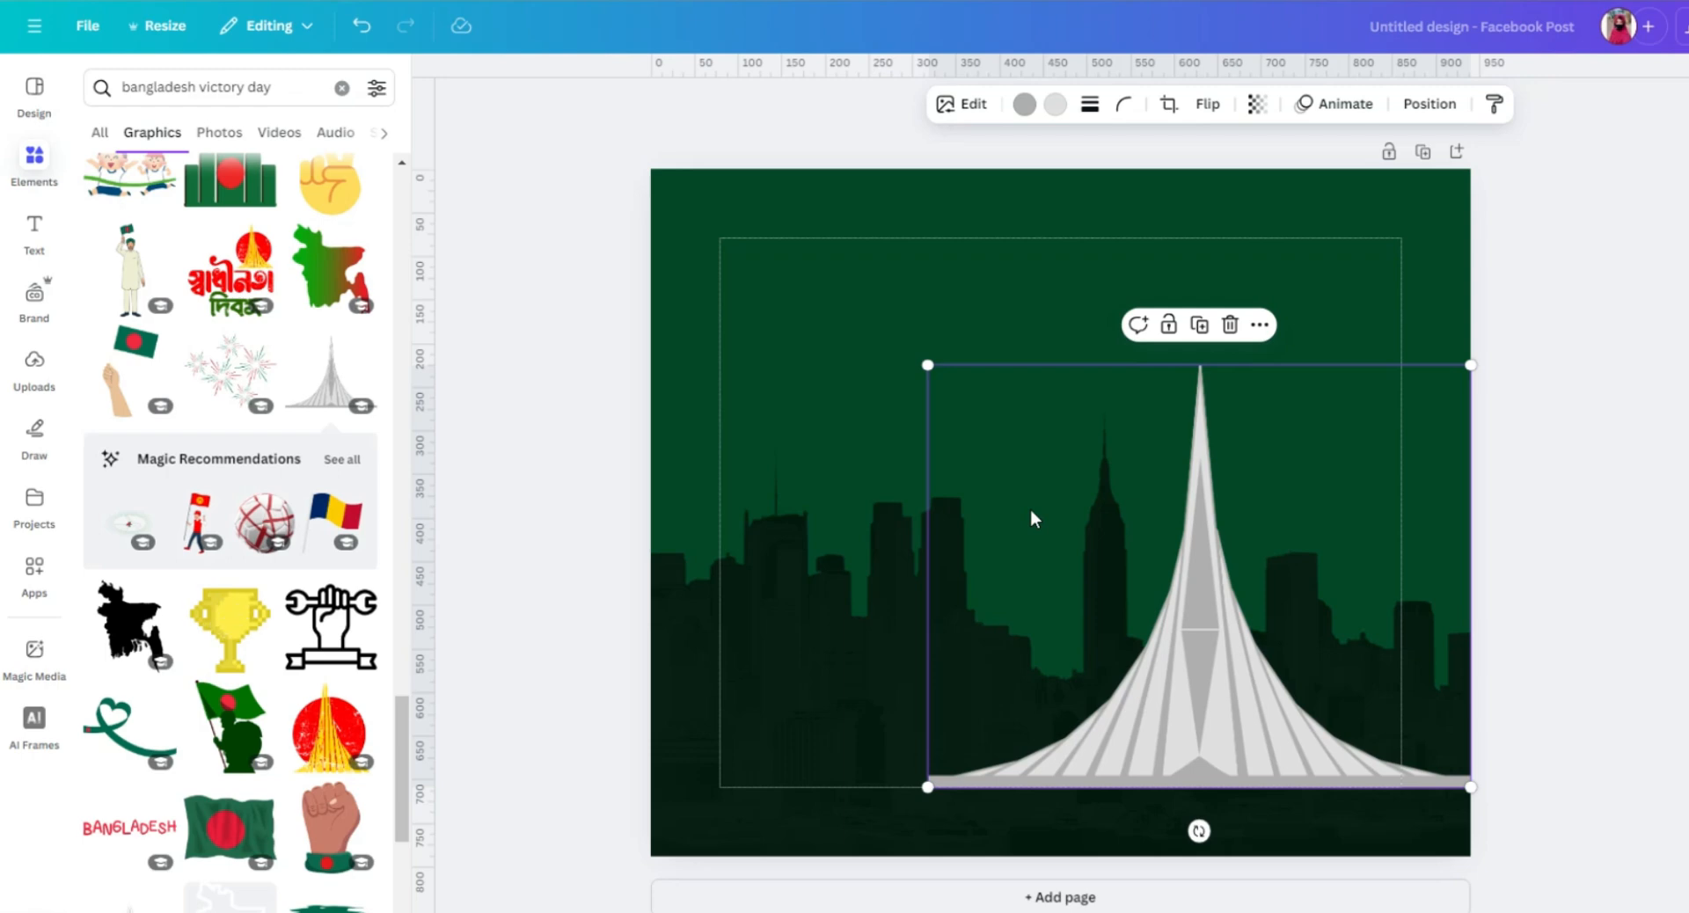
mouse_move(1161, 491)
mouse_down()
mouse_move(1210, 445)
mouse_move(1187, 489)
mouse_up()
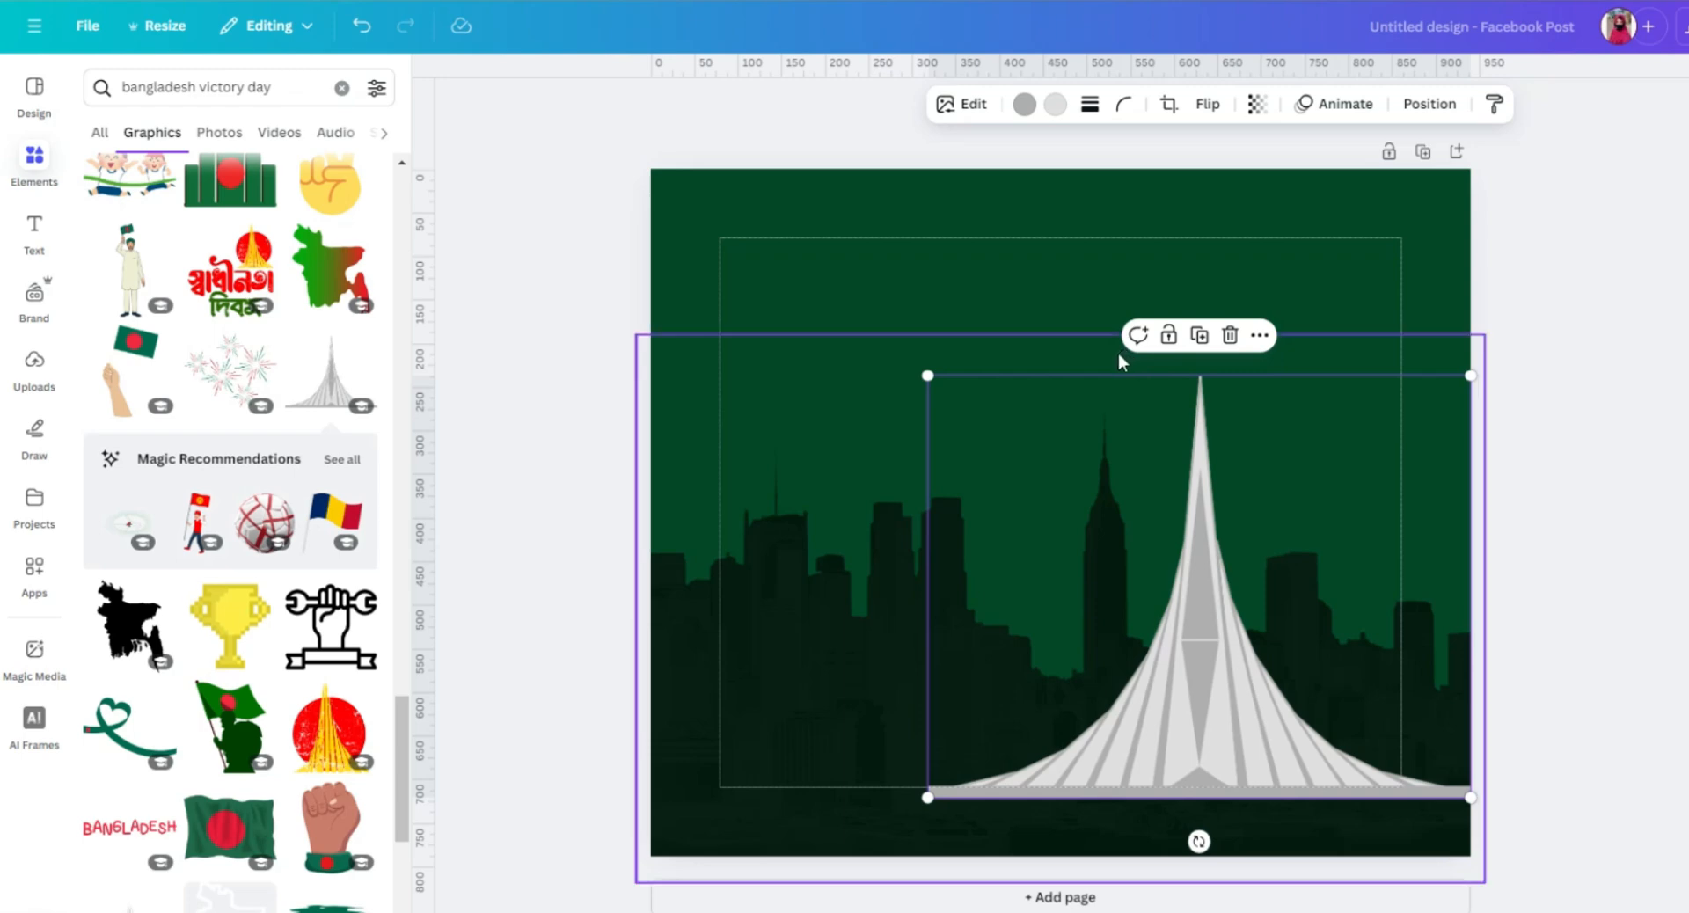
click(1066, 300)
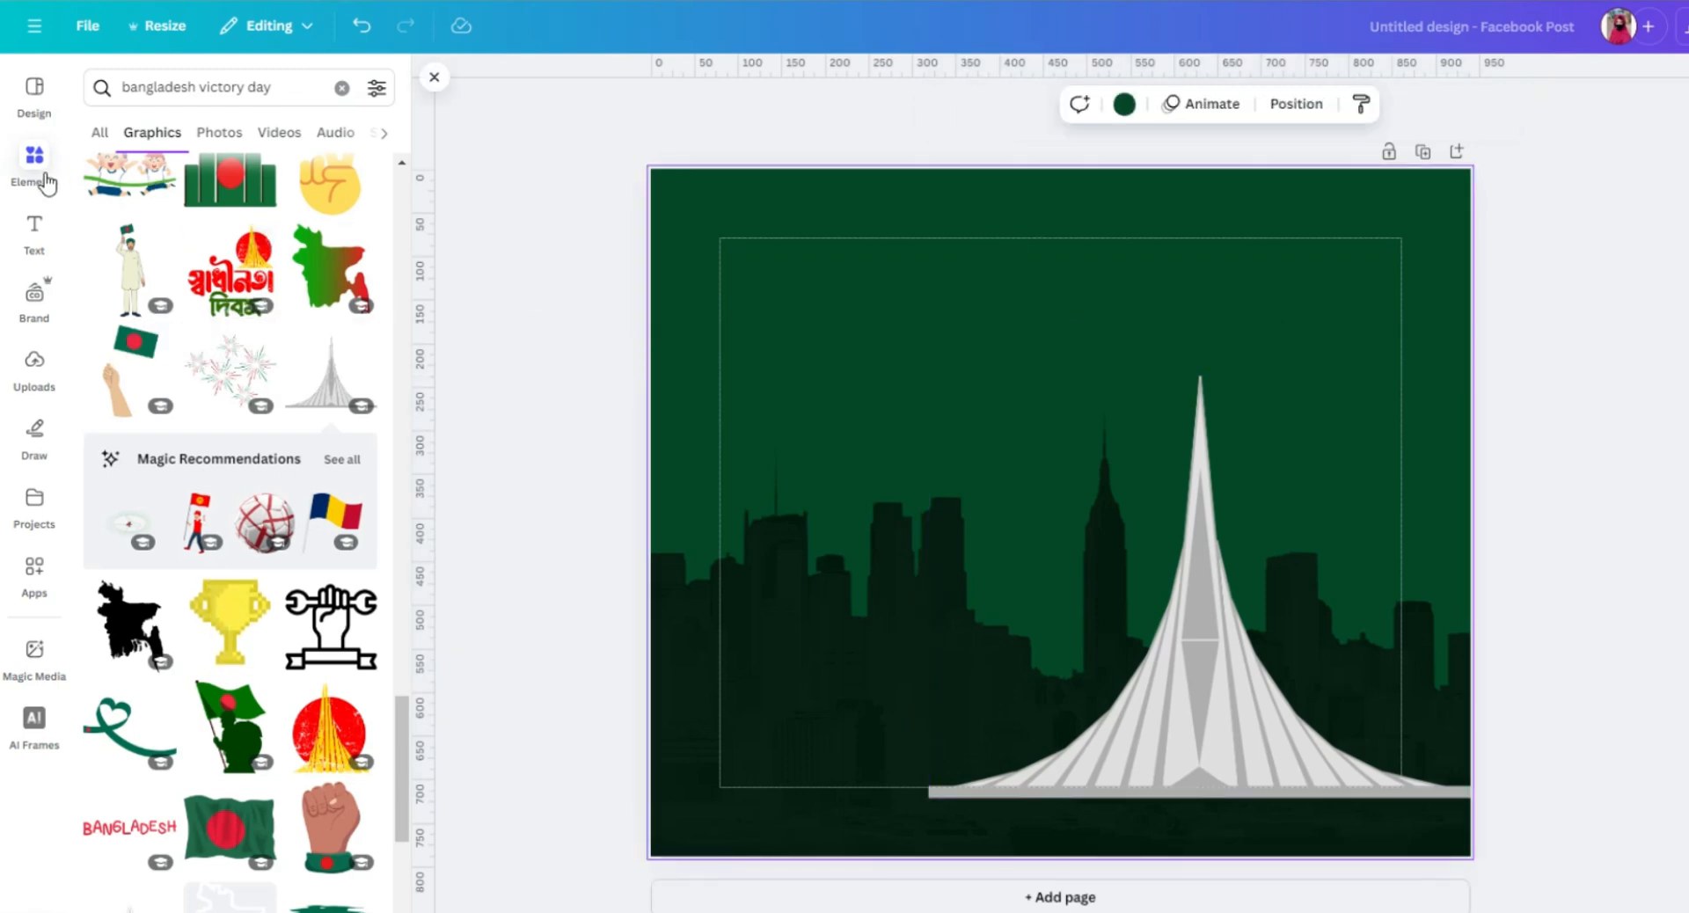
Add a circle shape and place it in the page's upper right, beside the monument's tip.
click(341, 87)
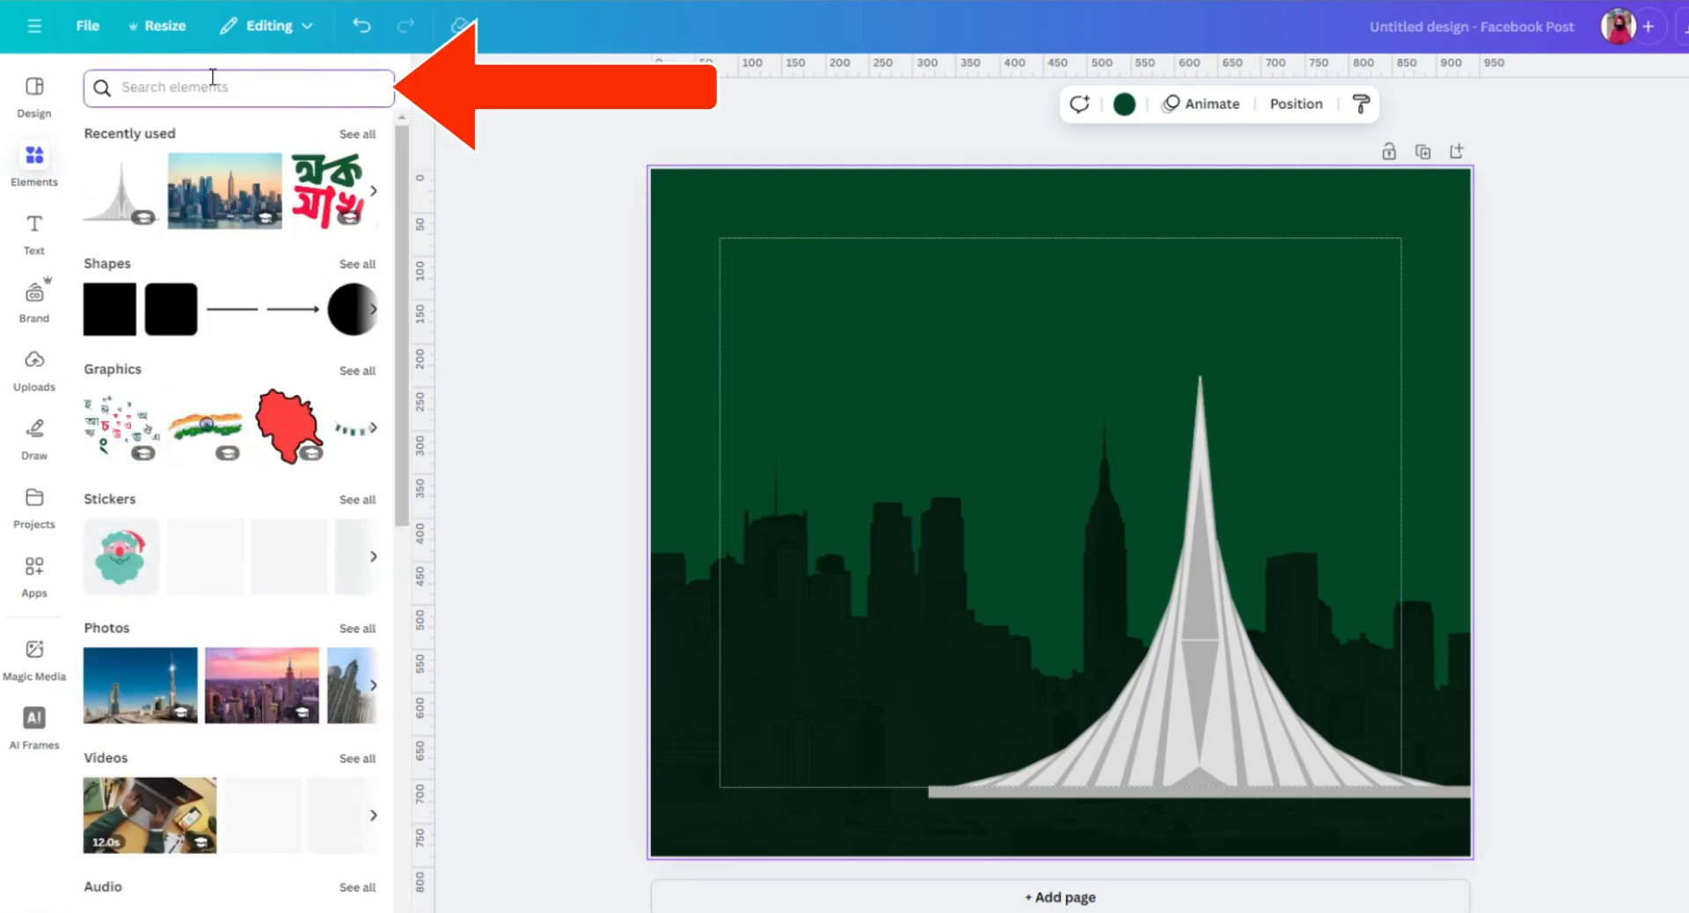
text(ce)
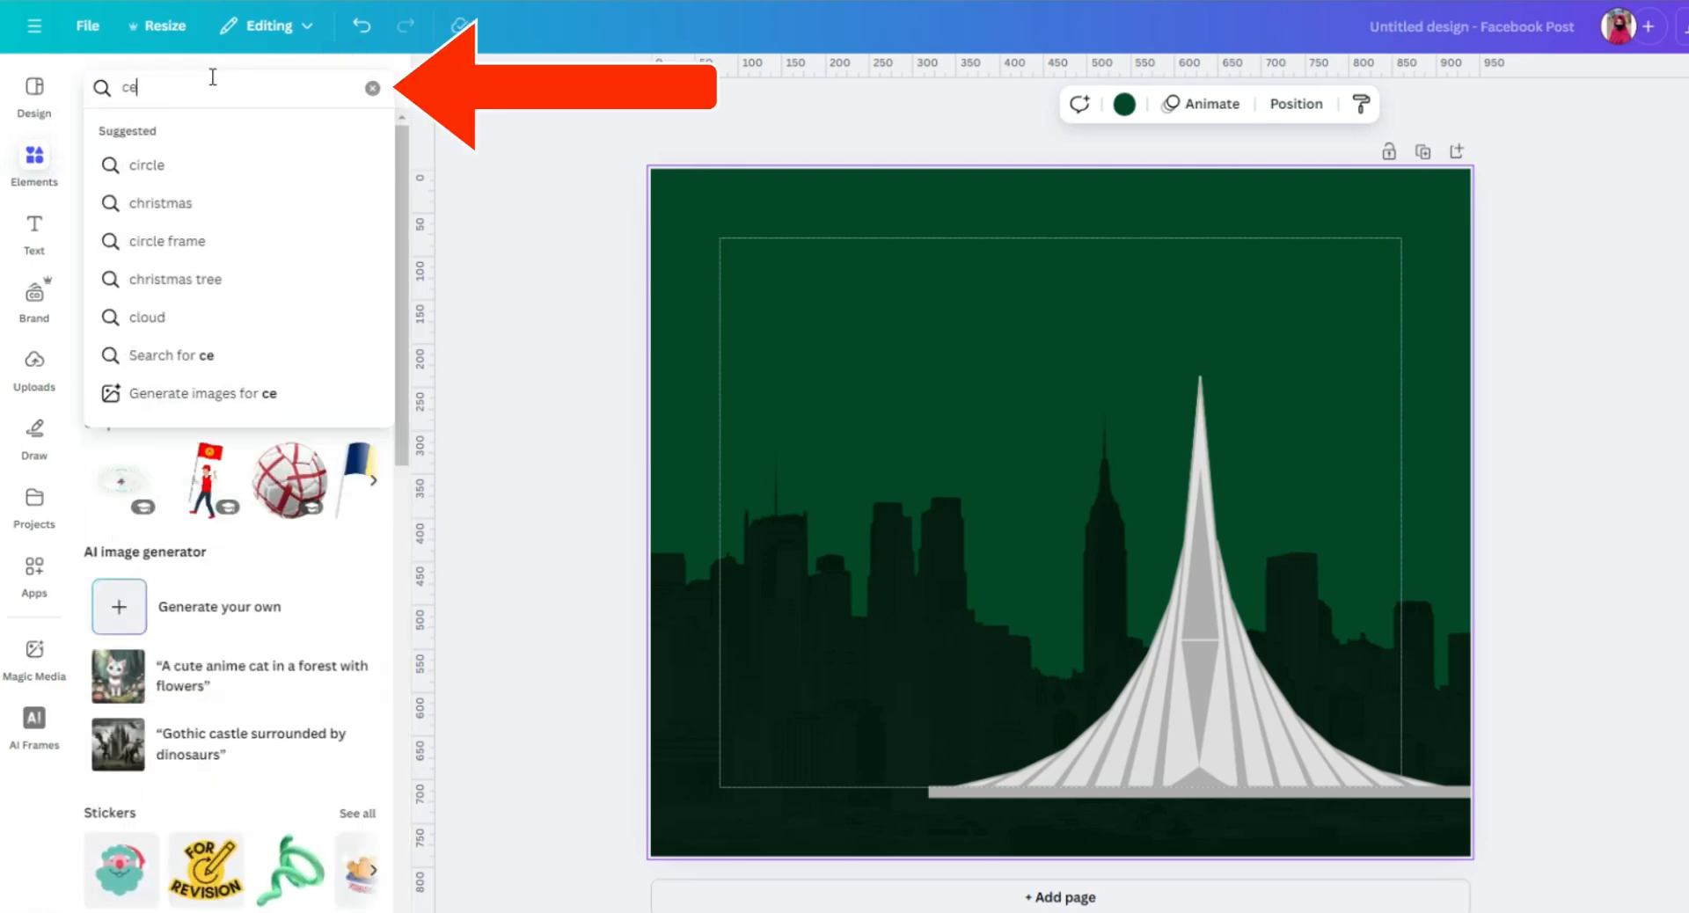
key(BackSpace)
text(ir)
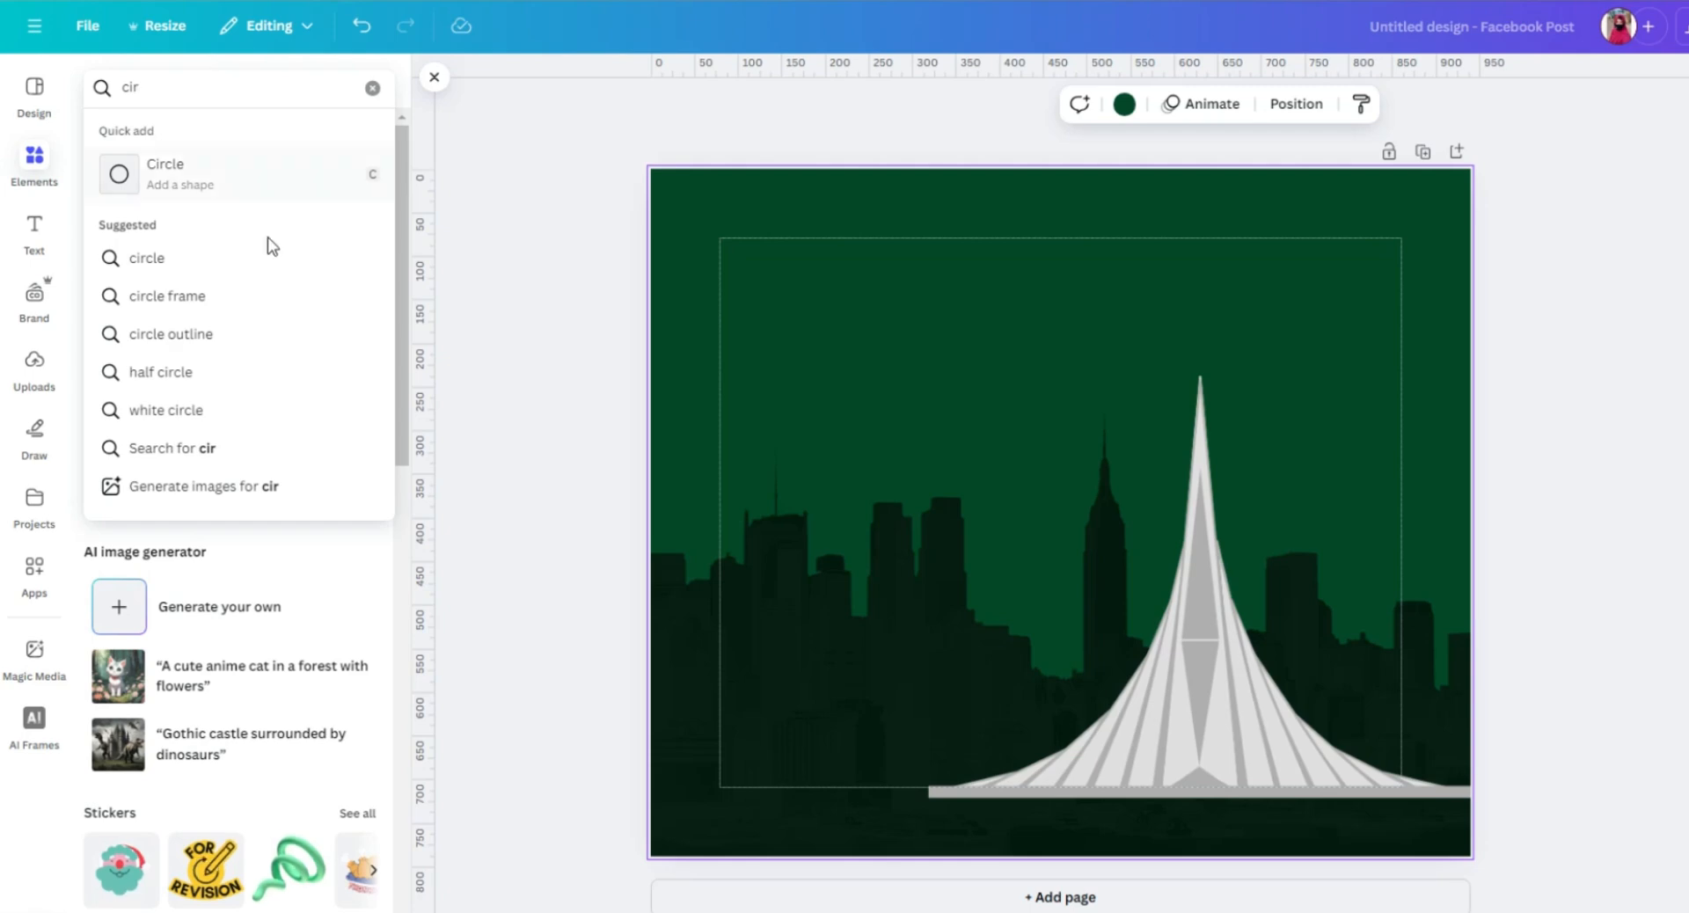
click(166, 173)
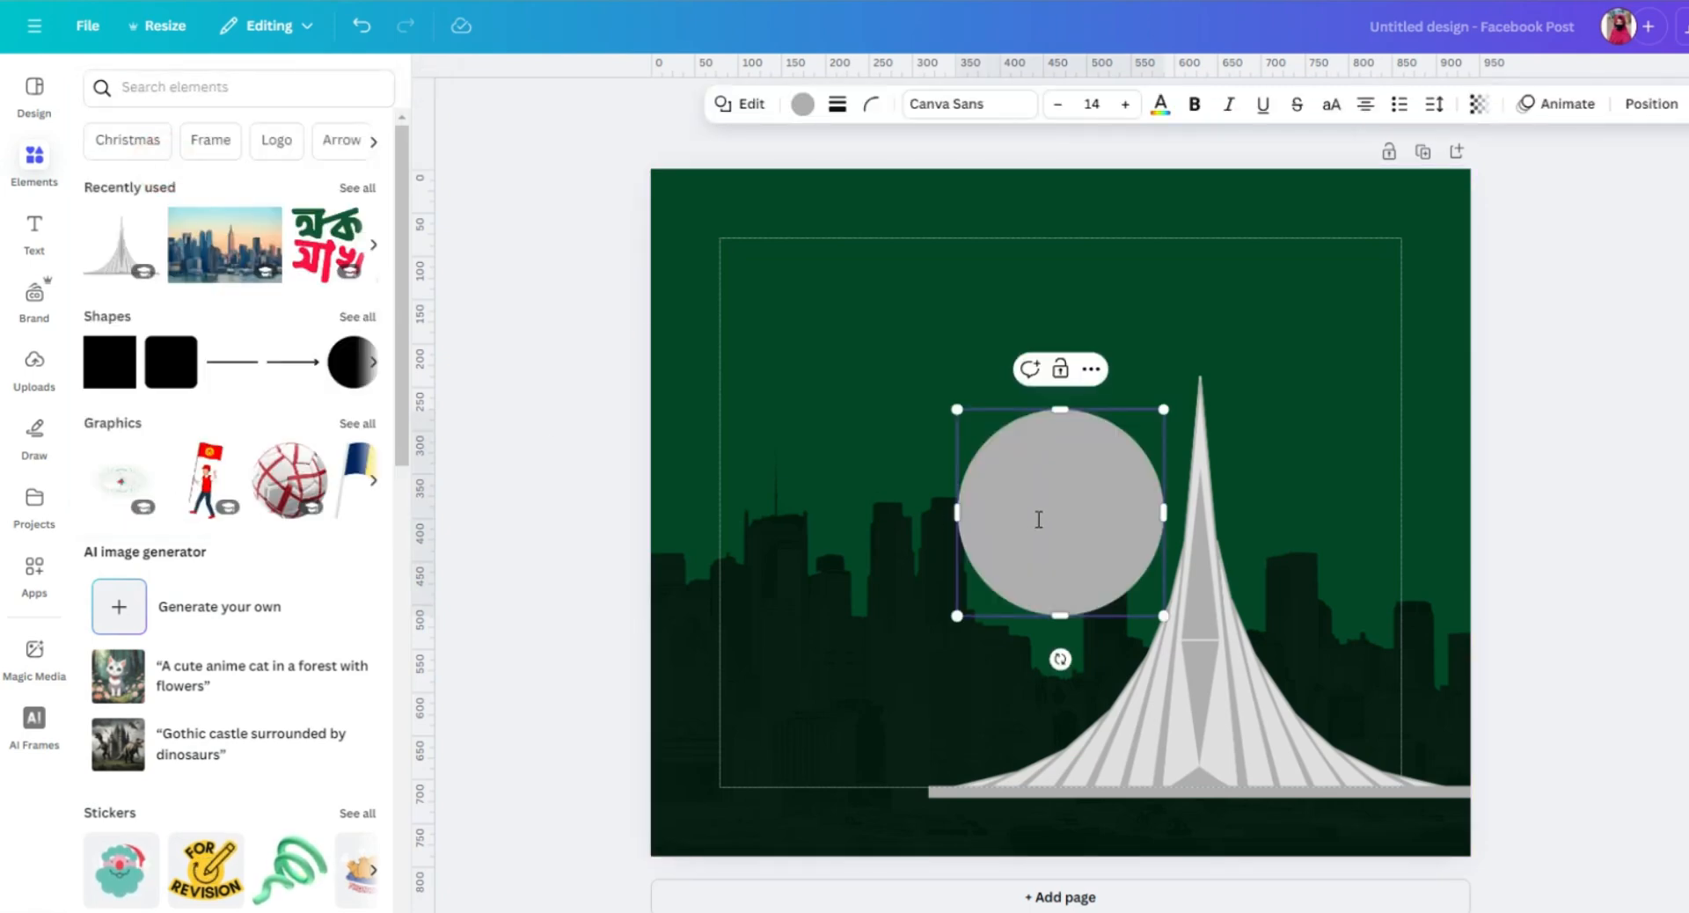
drag(1085, 424, 1304, 263)
click(1090, 486)
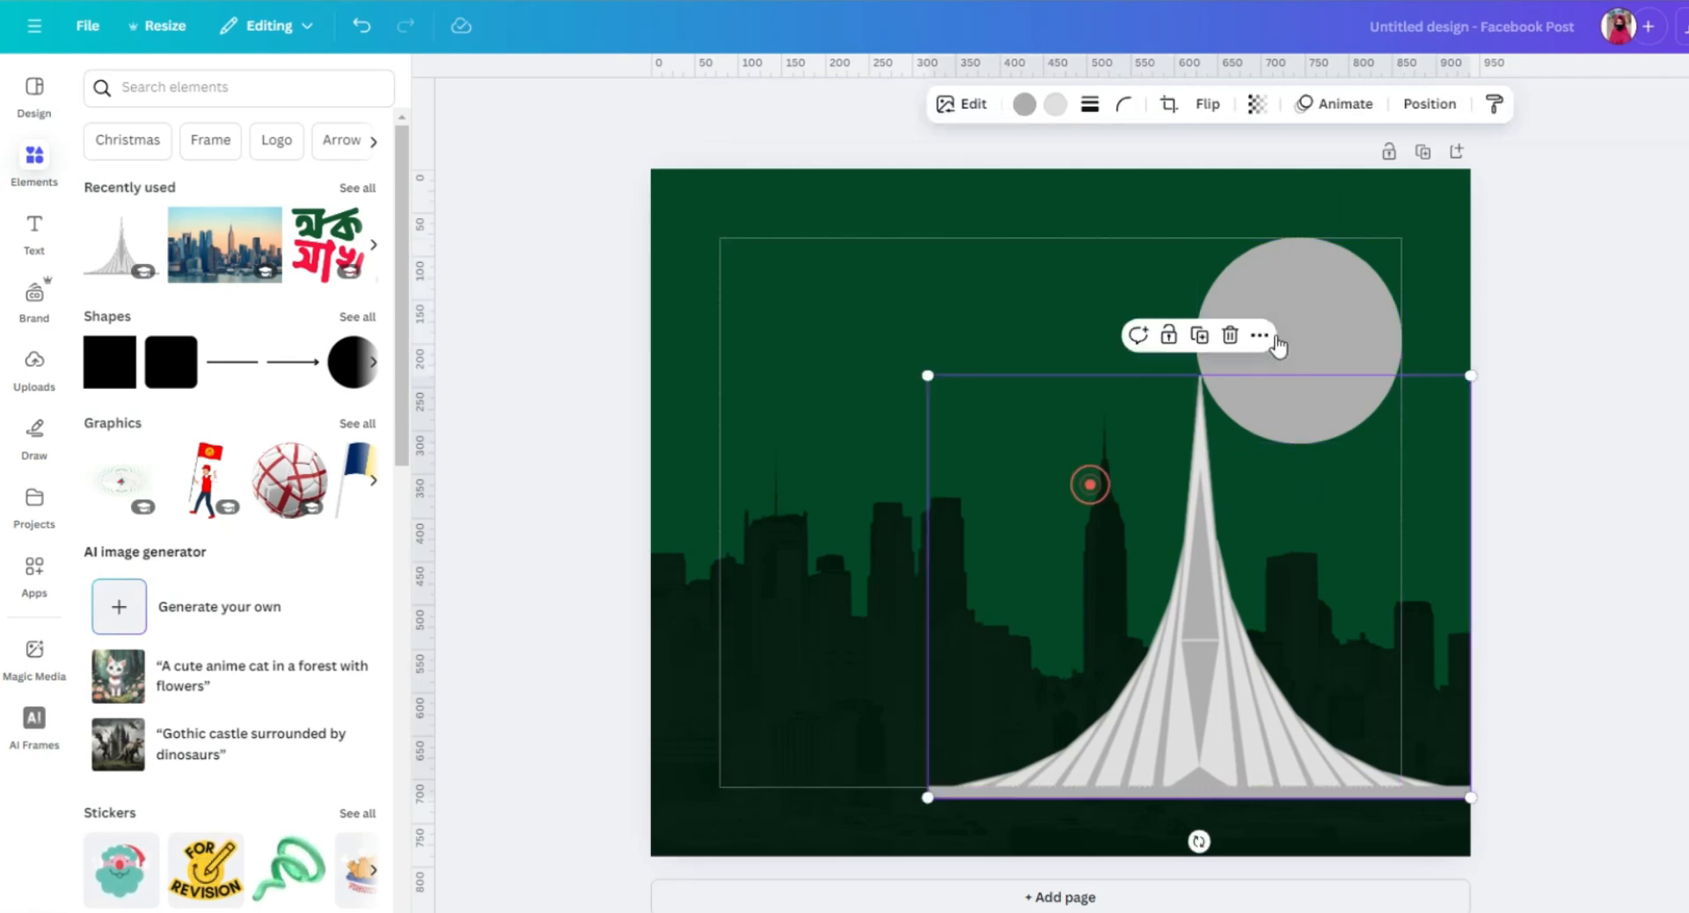
Fill the circle with the default solid red.
click(1311, 307)
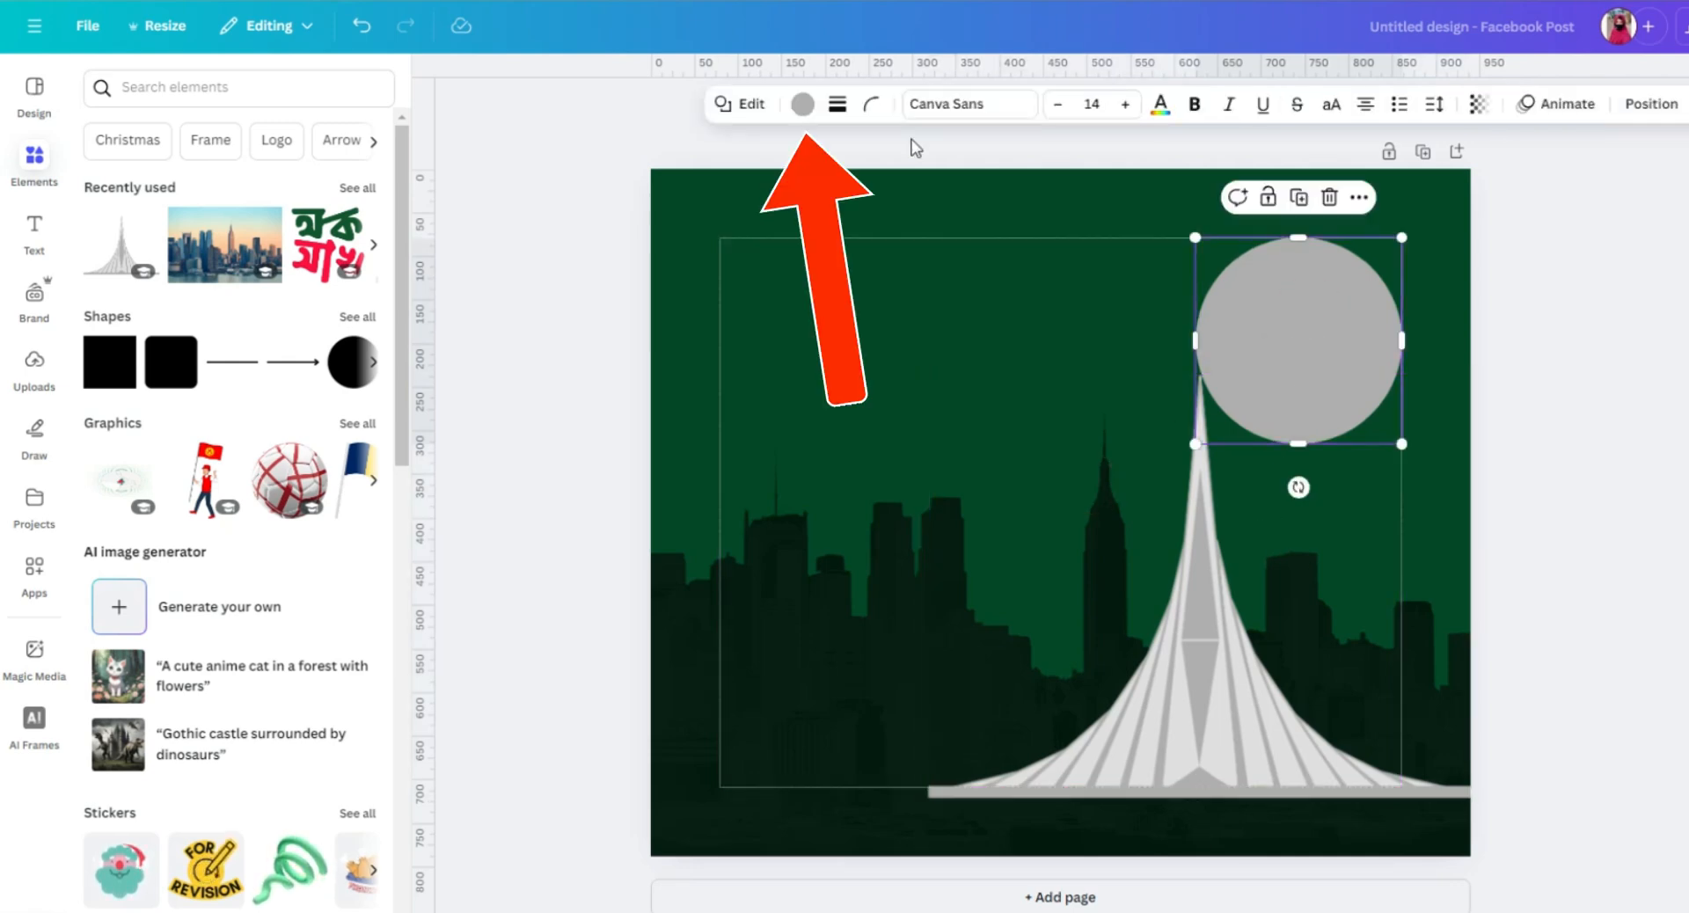
click(803, 104)
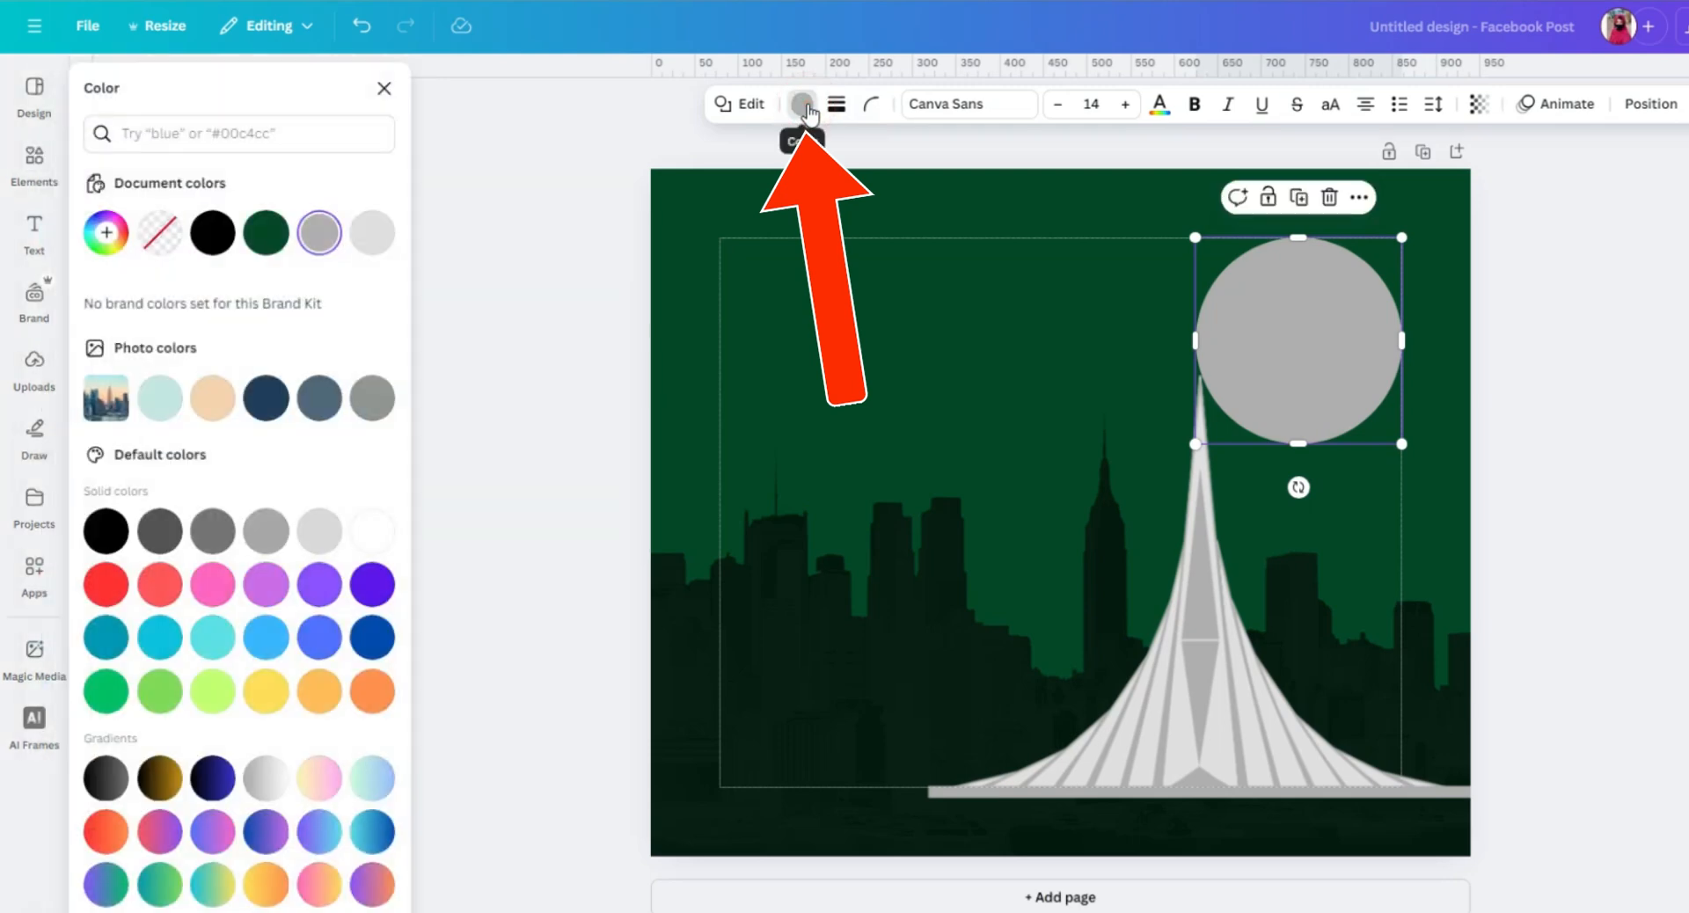
click(105, 584)
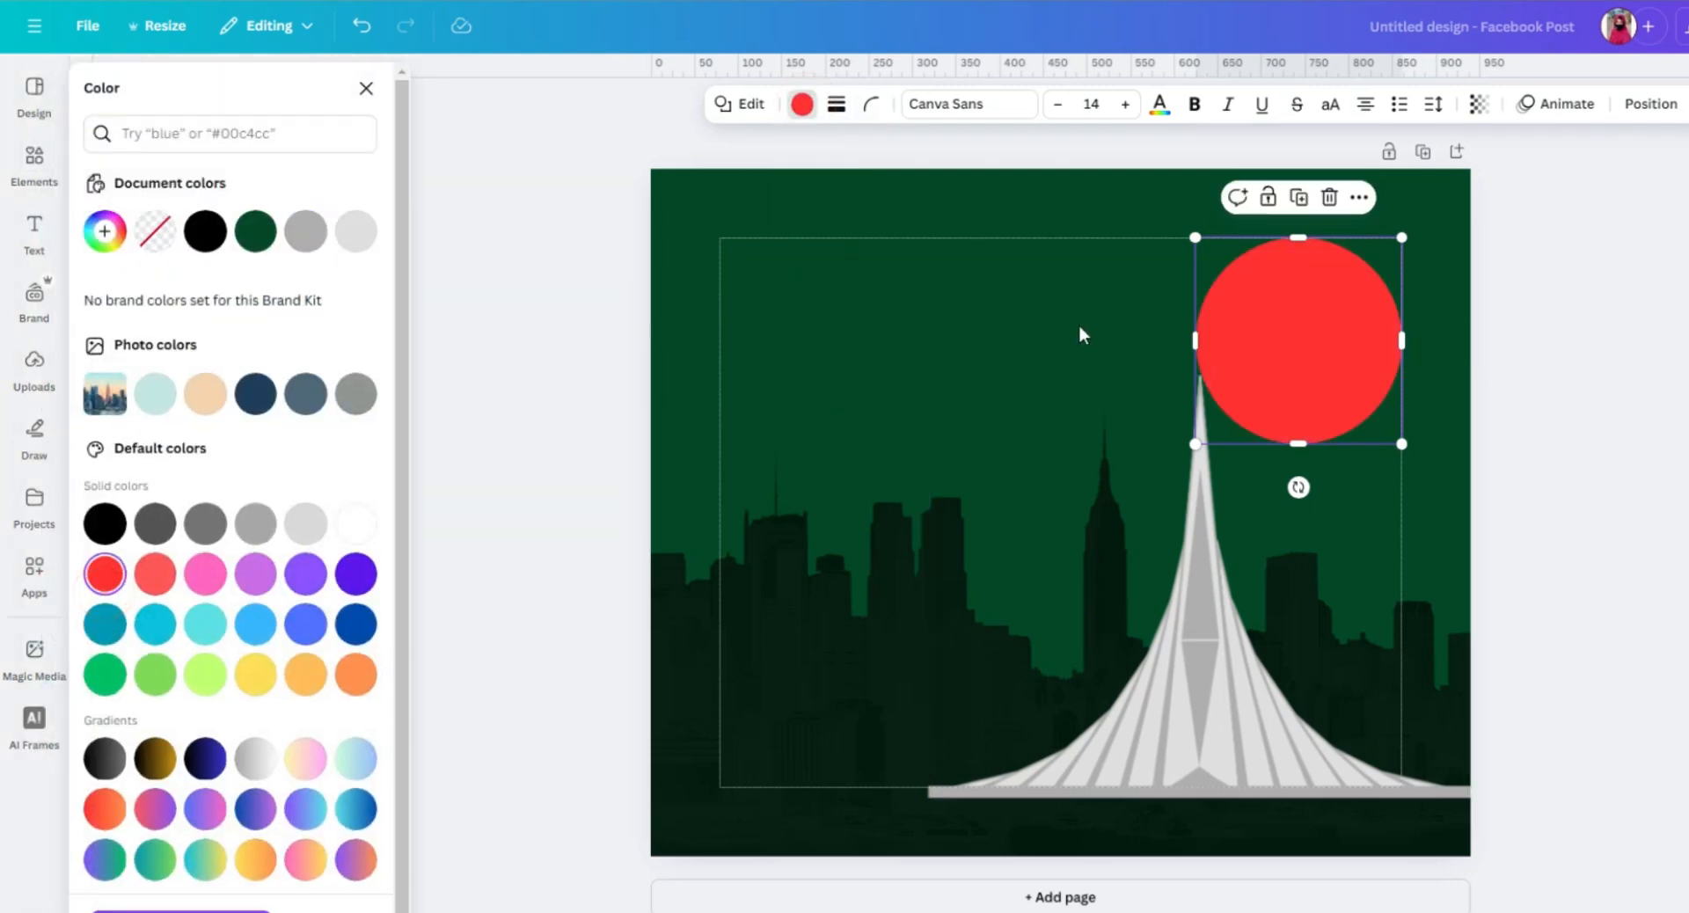
click(1046, 324)
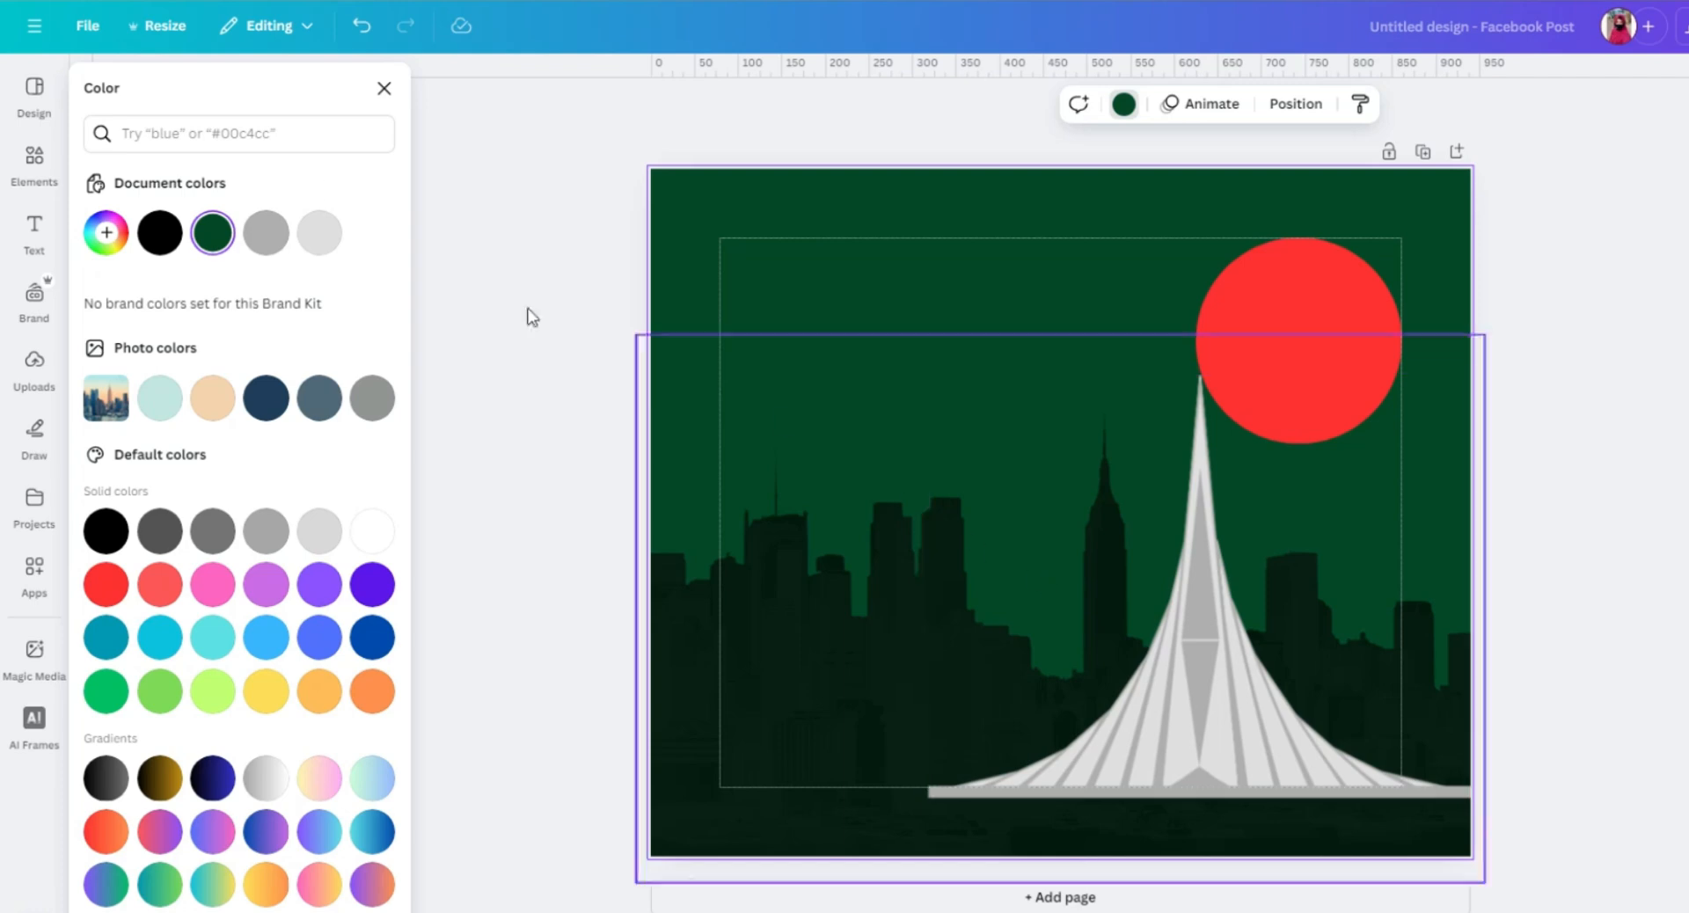
click(387, 89)
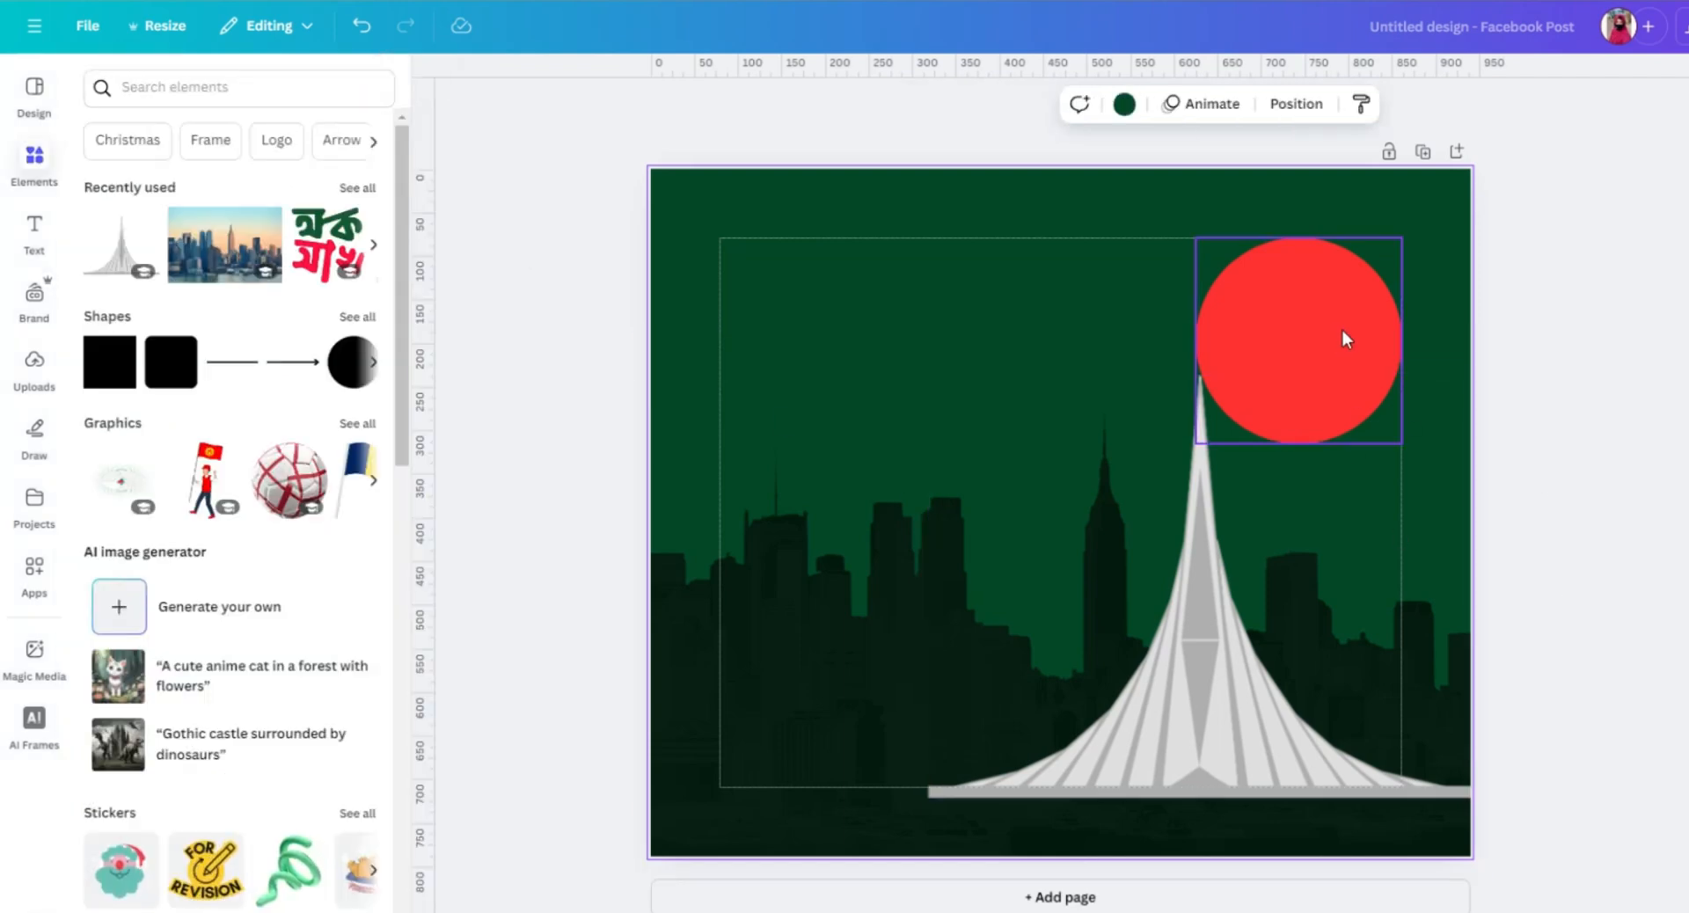
Search the elements for "bangladesh map" and add a black outline map of Bangladesh from the graphics.
click(164, 89)
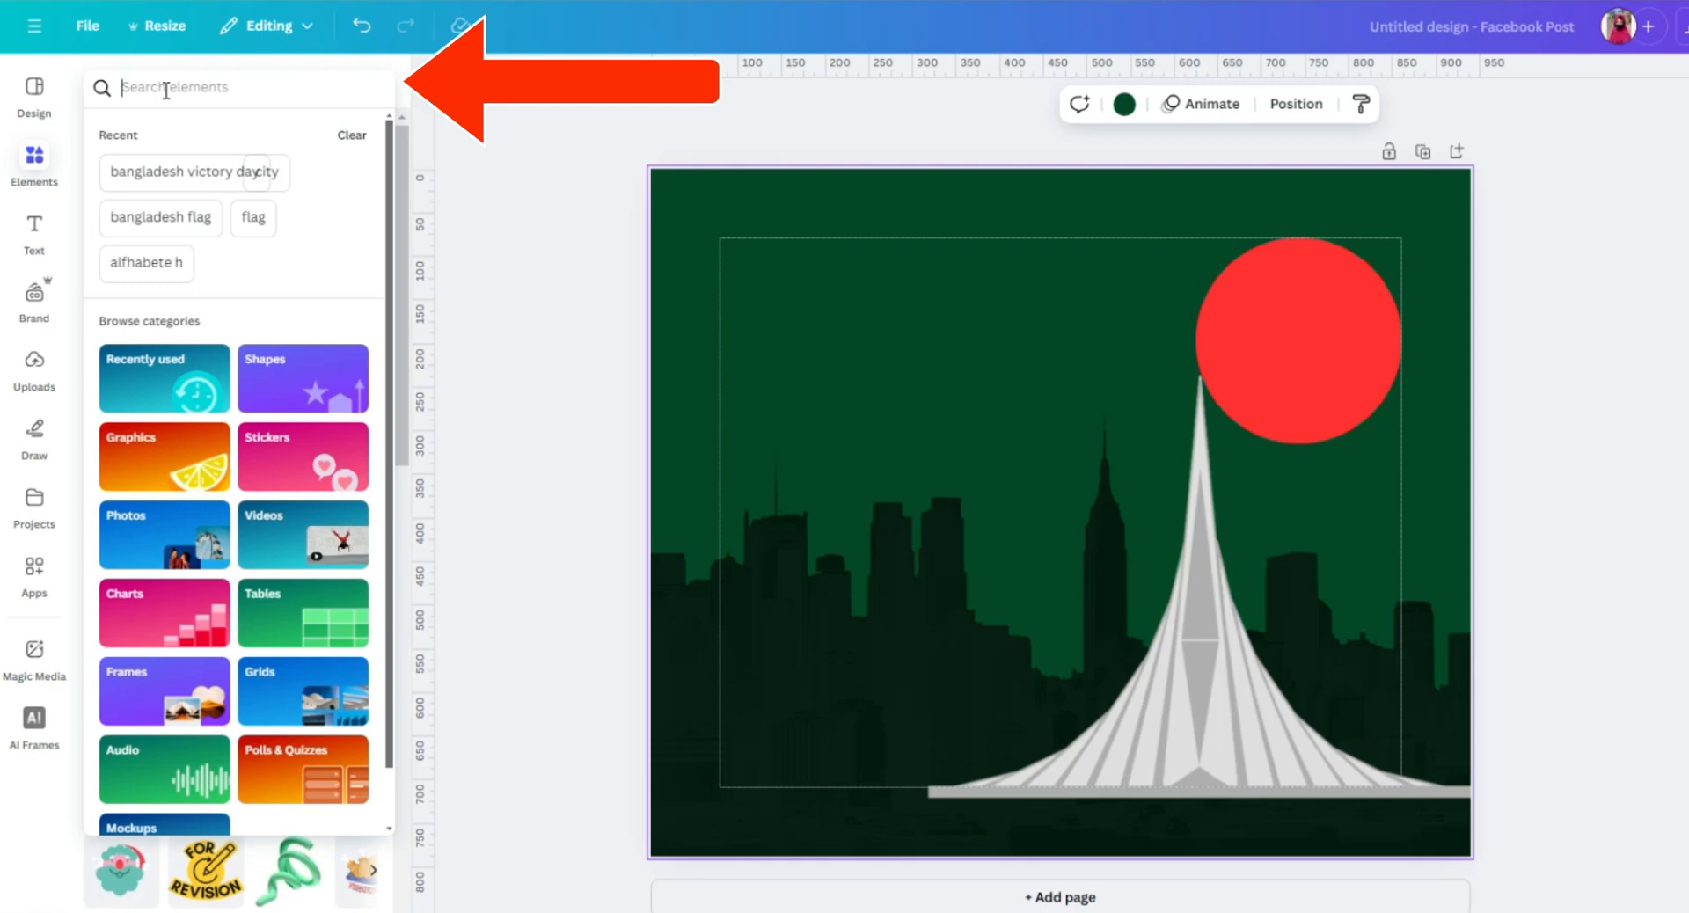
text(bangla)
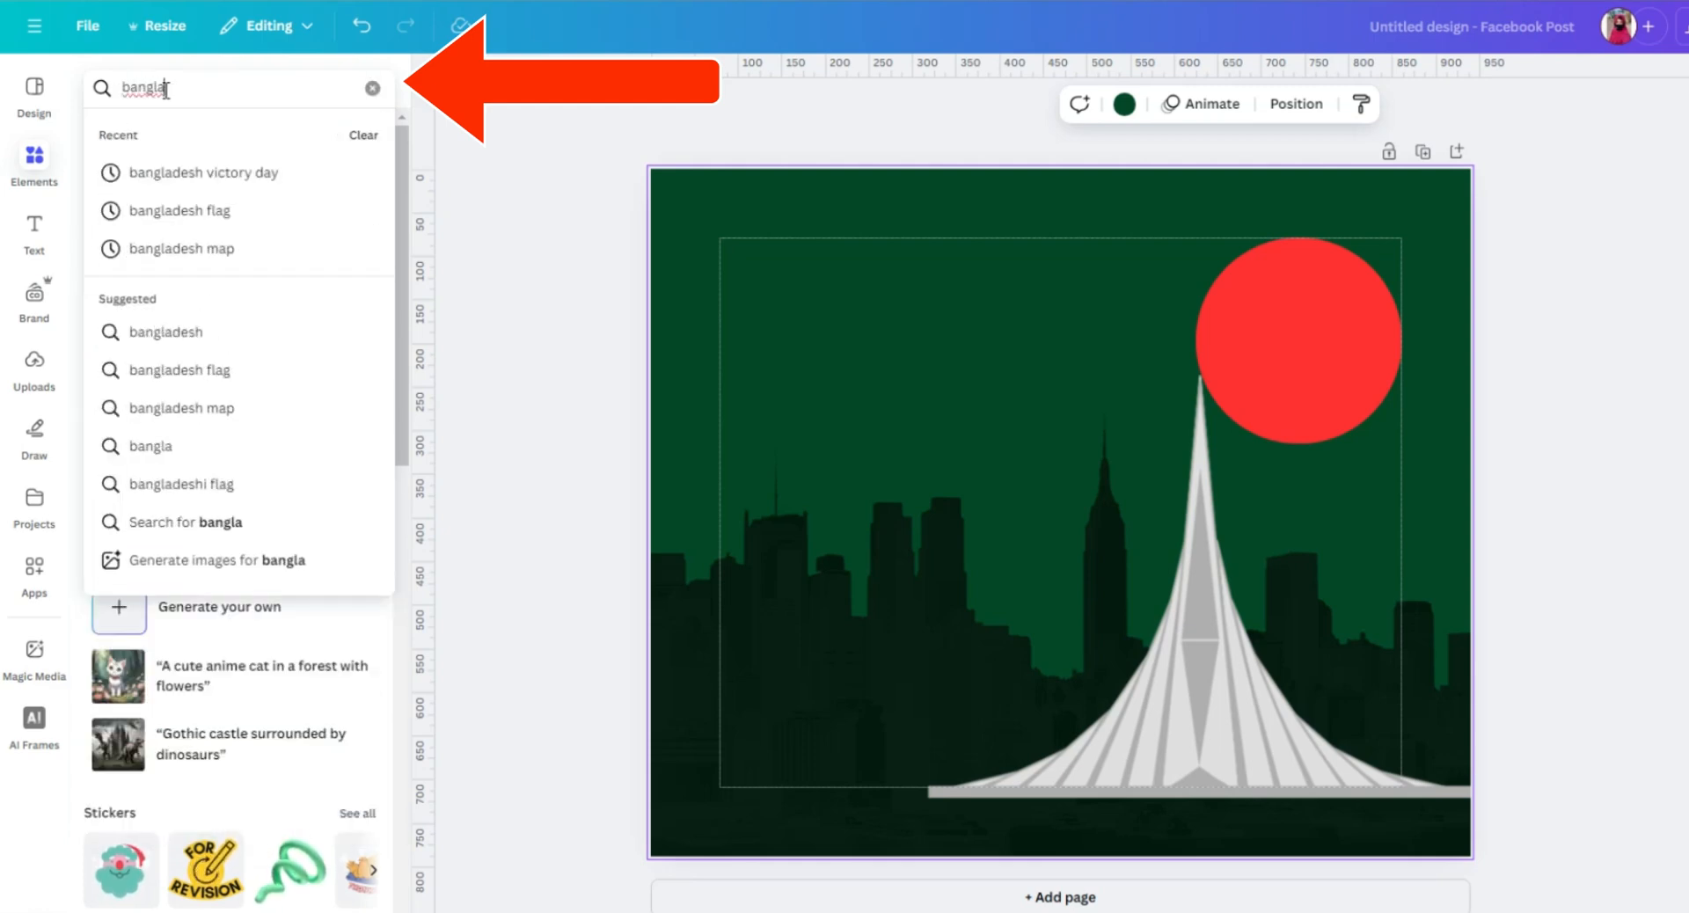
click(201, 248)
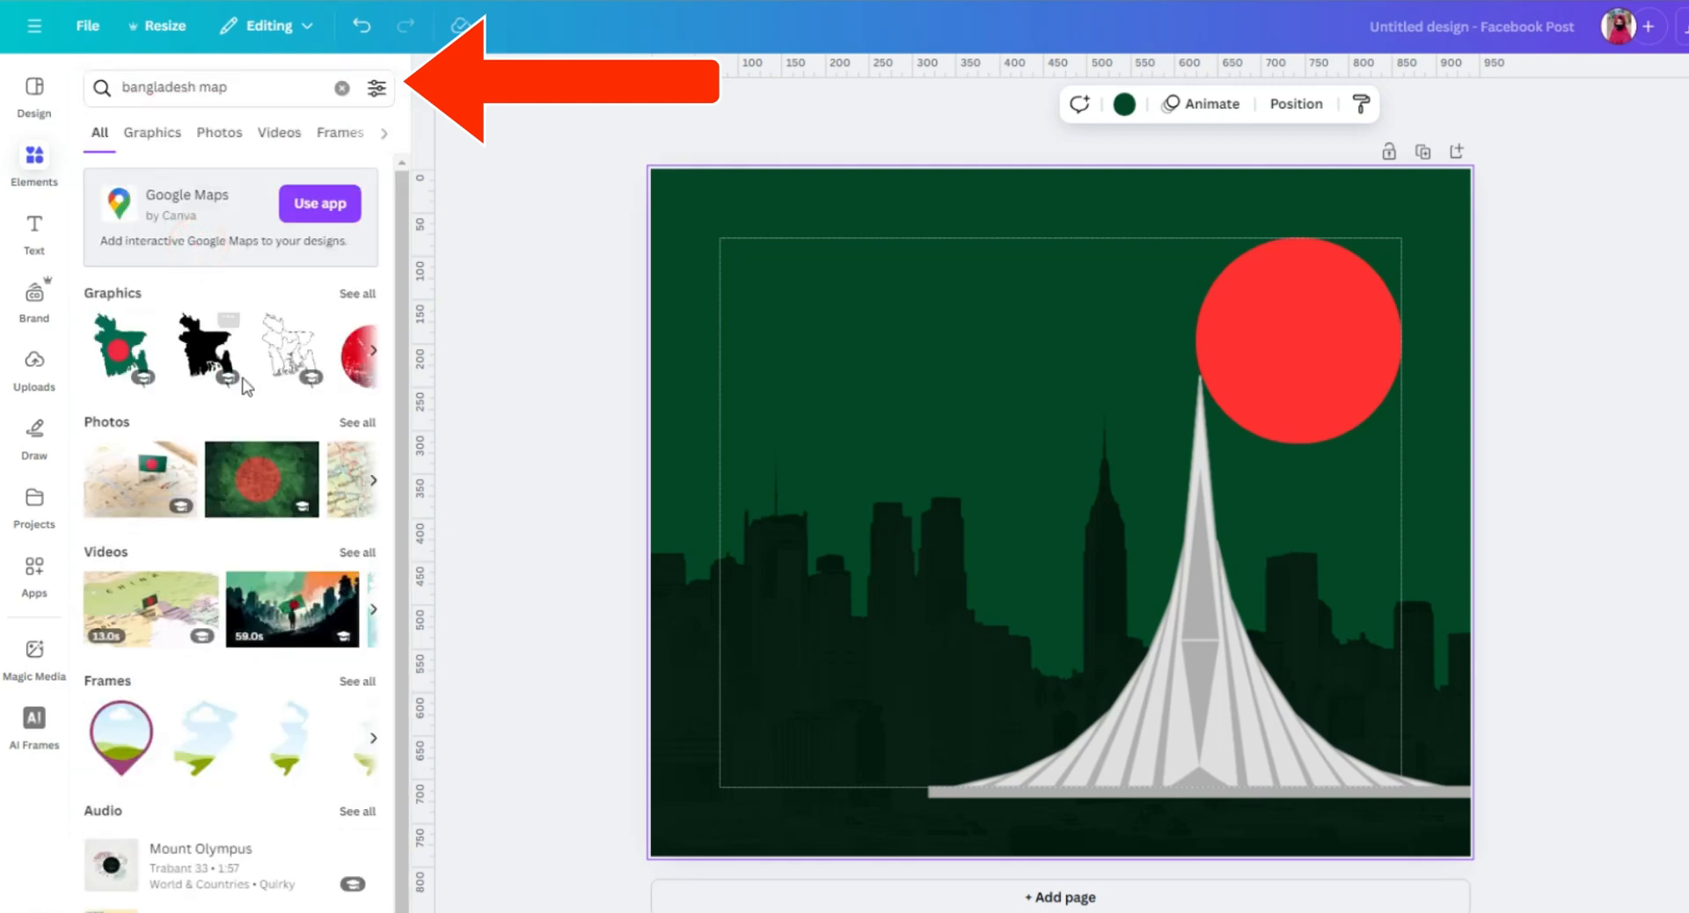
scroll(267, 359, down, 1)
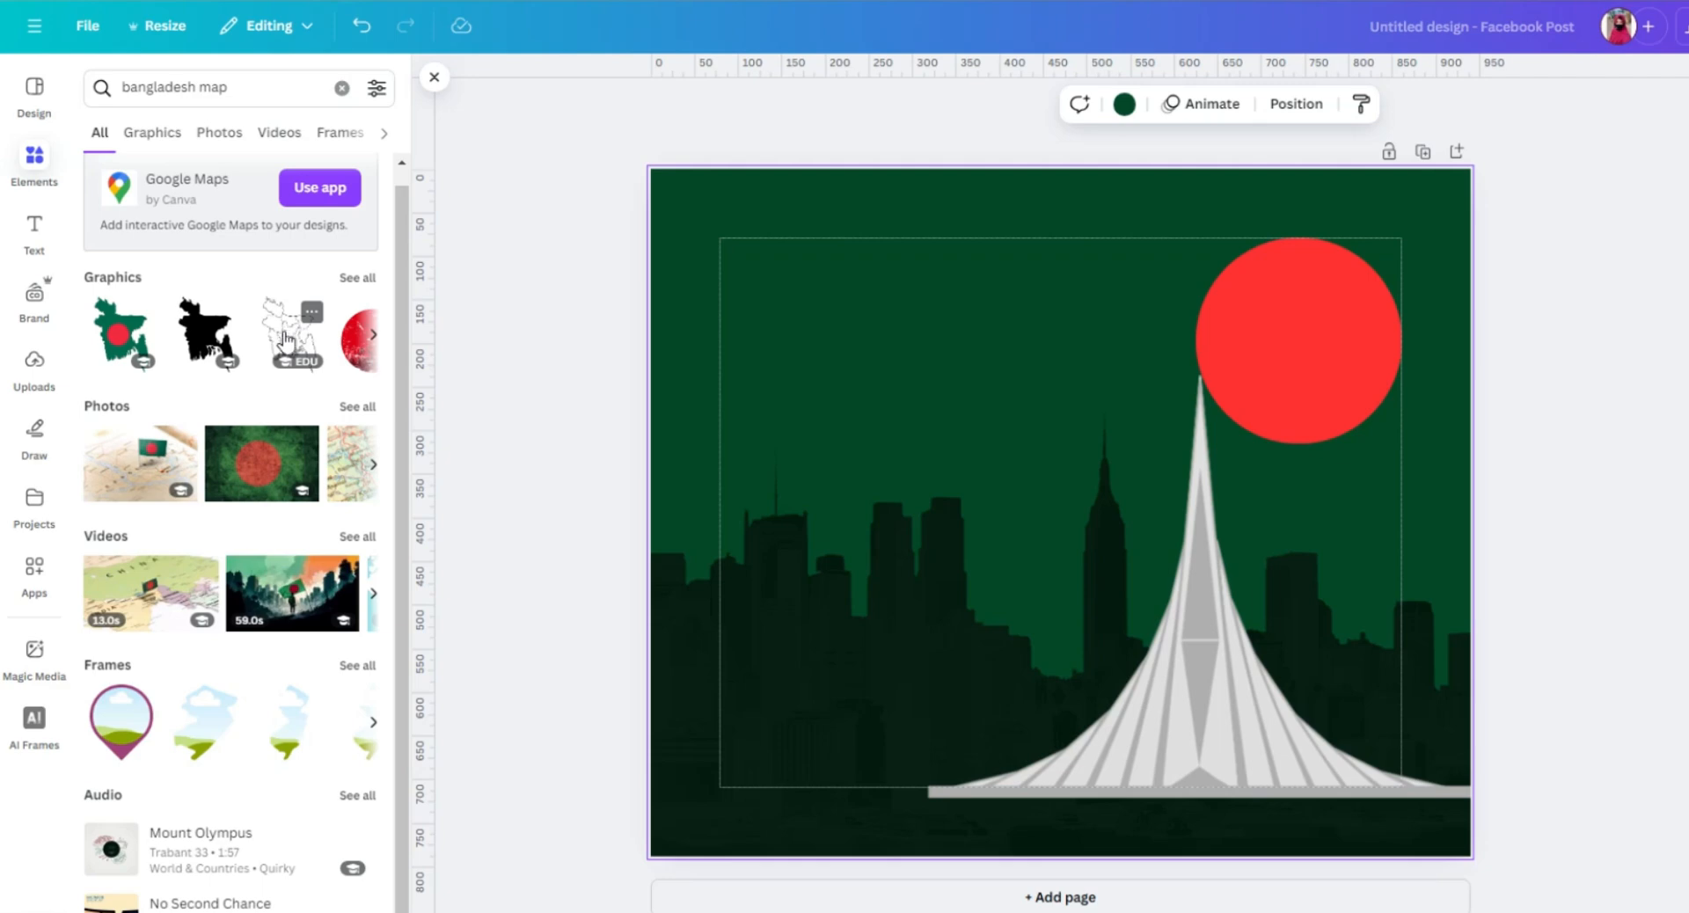
click(354, 275)
scroll(255, 422, down, 1)
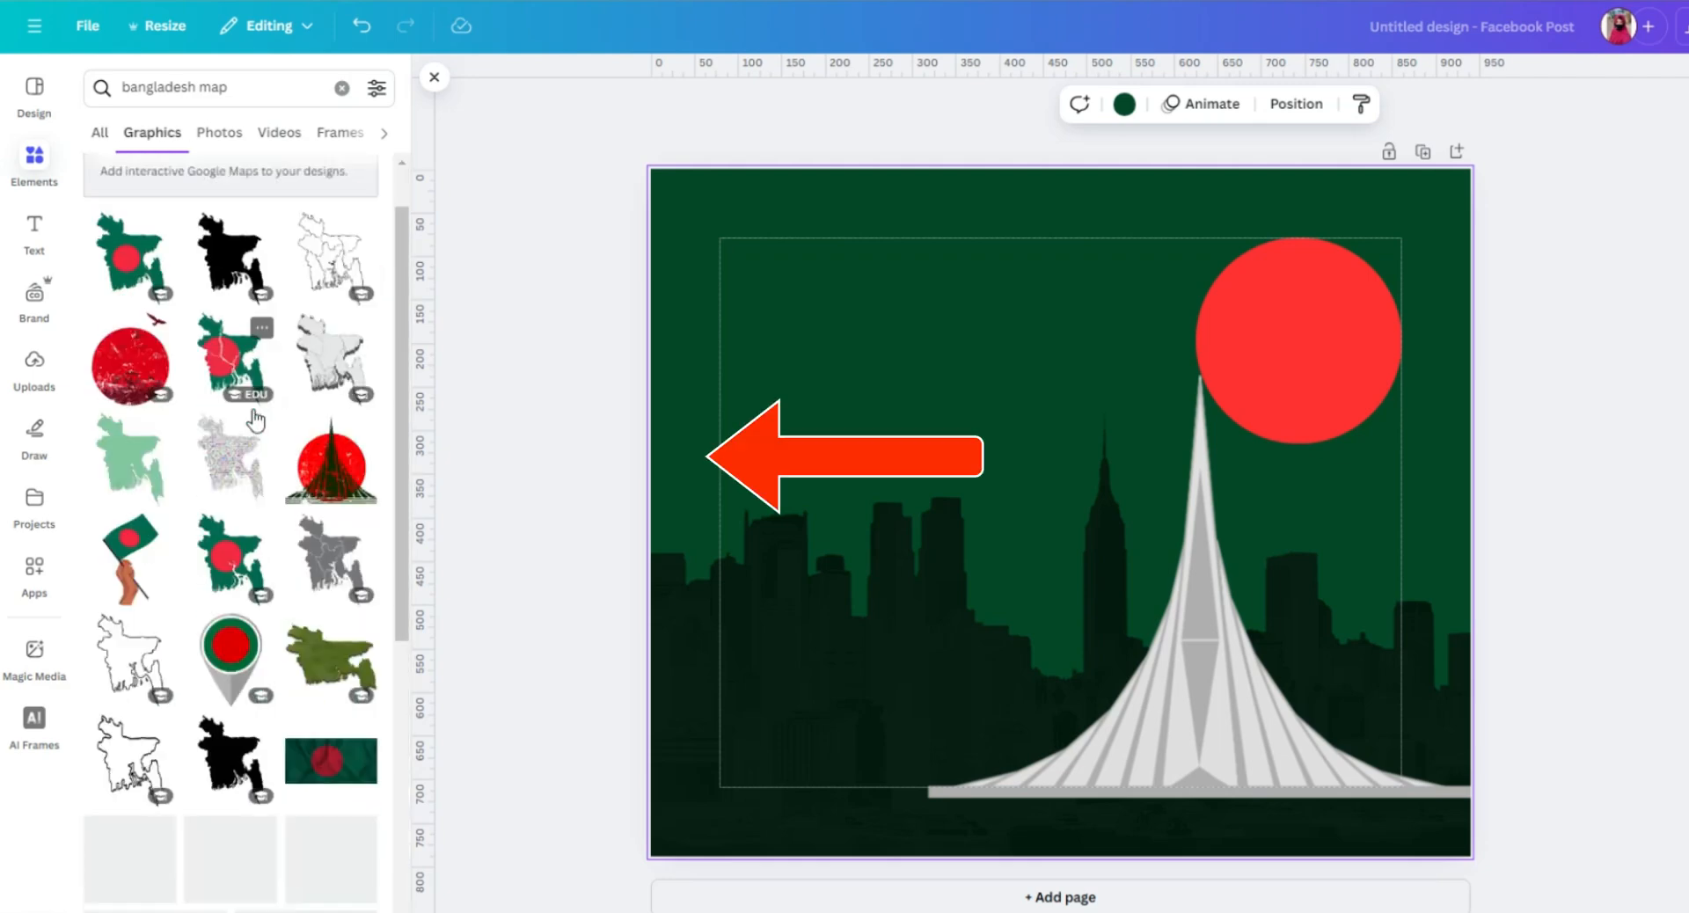
scroll(255, 422, down, 2)
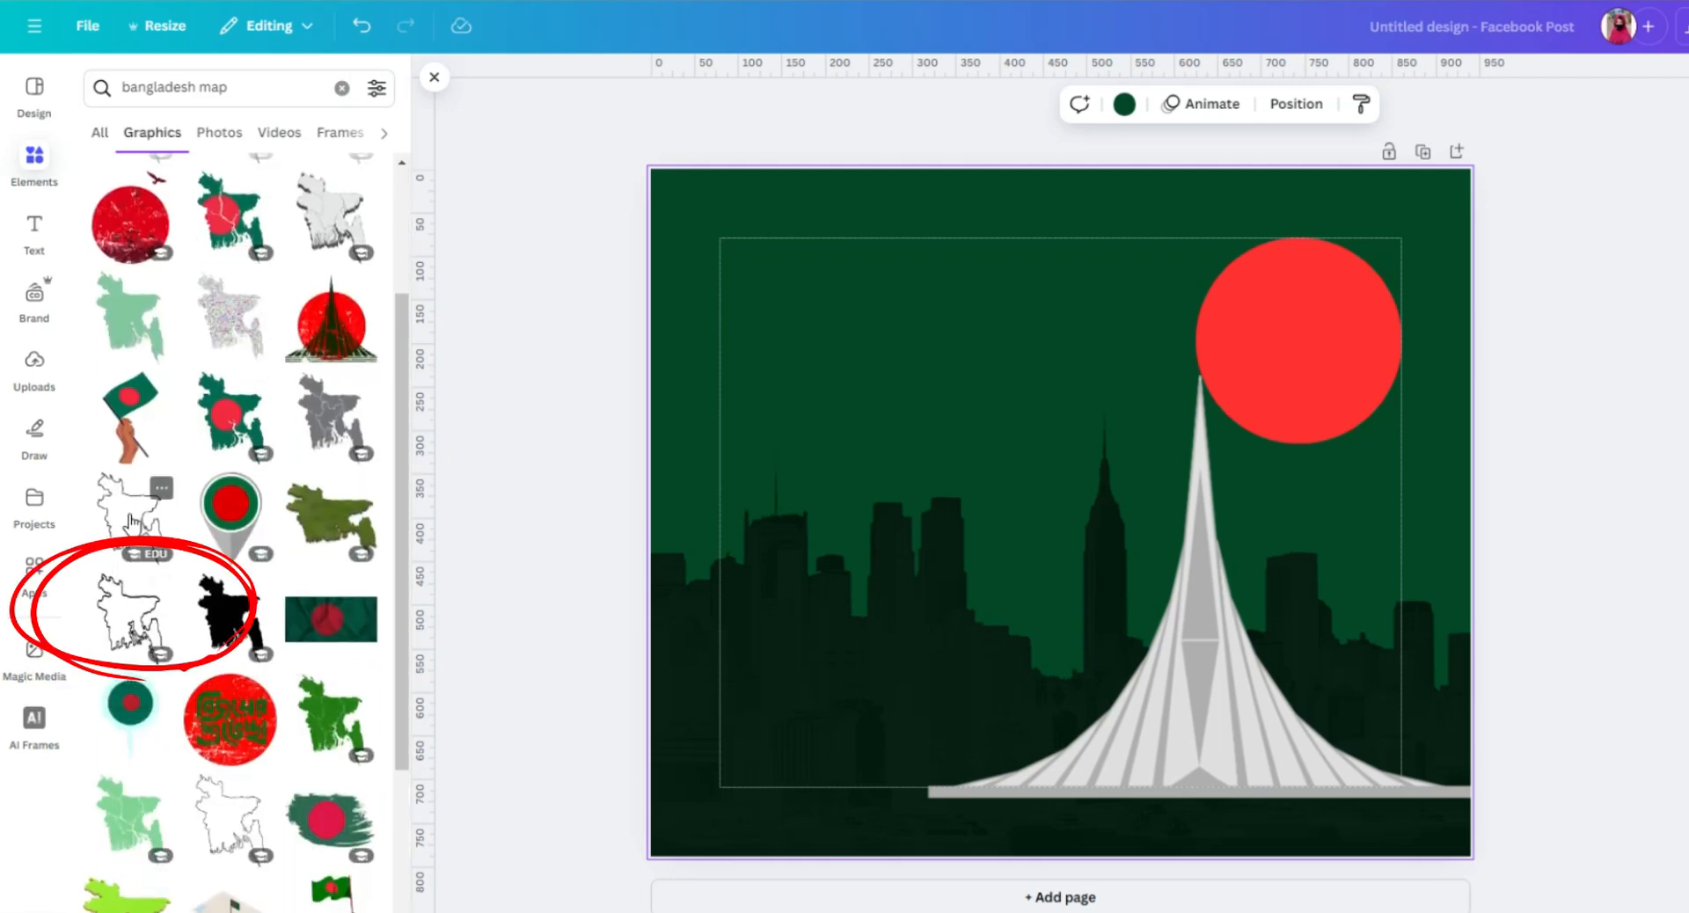
click(125, 623)
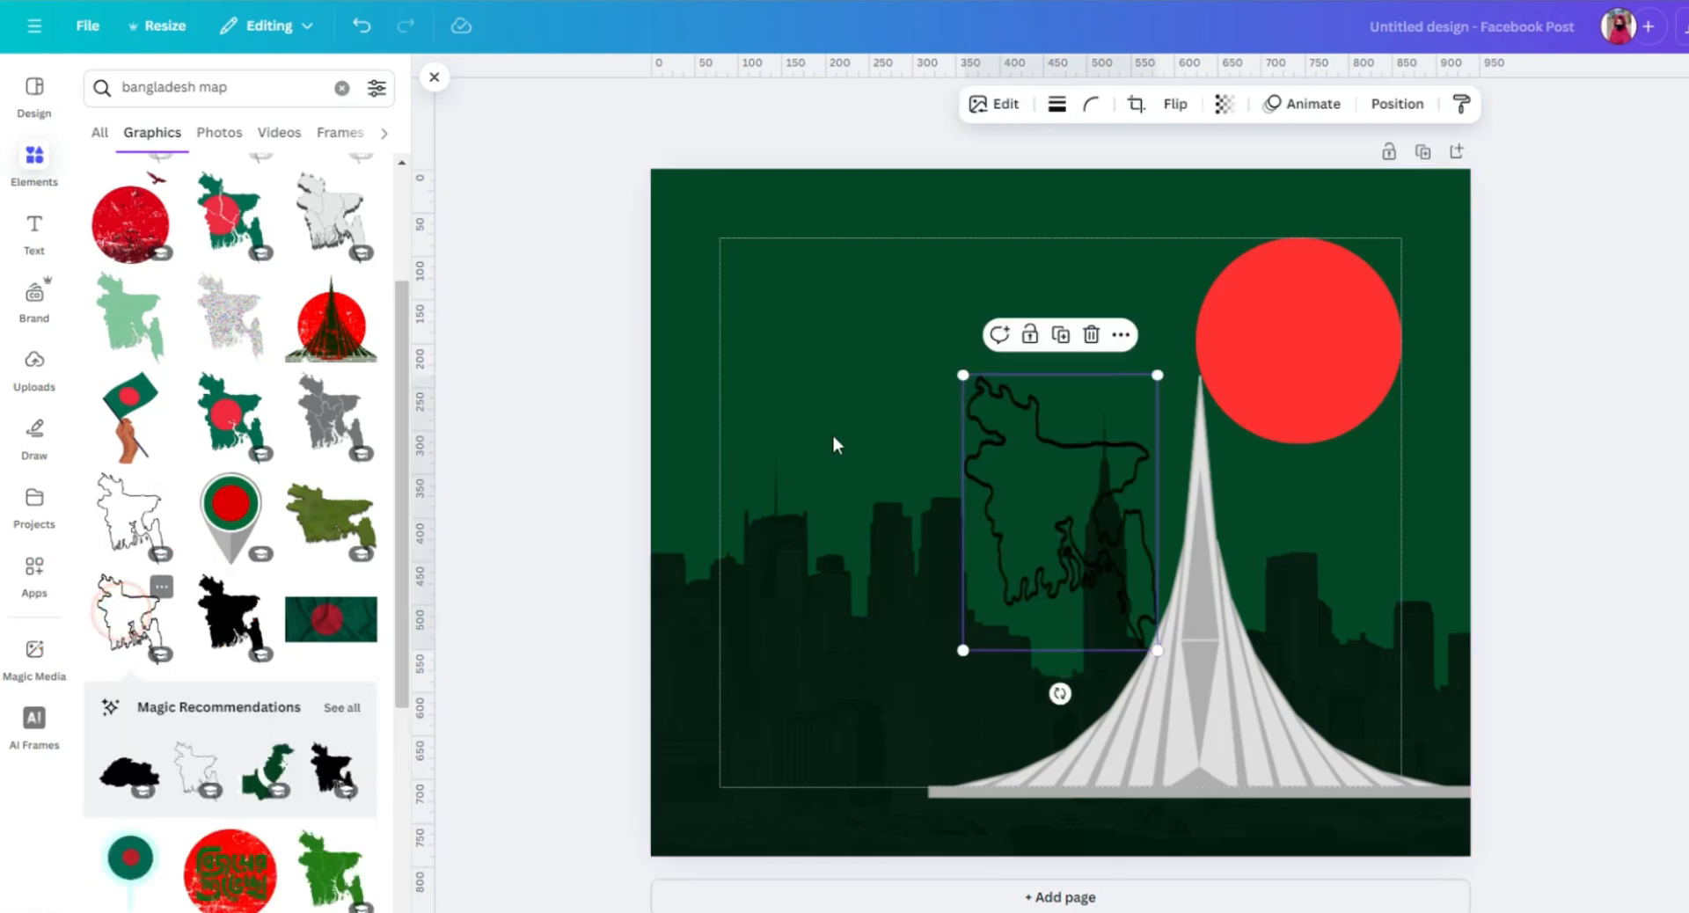
Shrink the outline map, tilt it slightly clockwise and fit it inside the red circle.
drag(1044, 509, 1270, 329)
drag(1337, 222, 1243, 358)
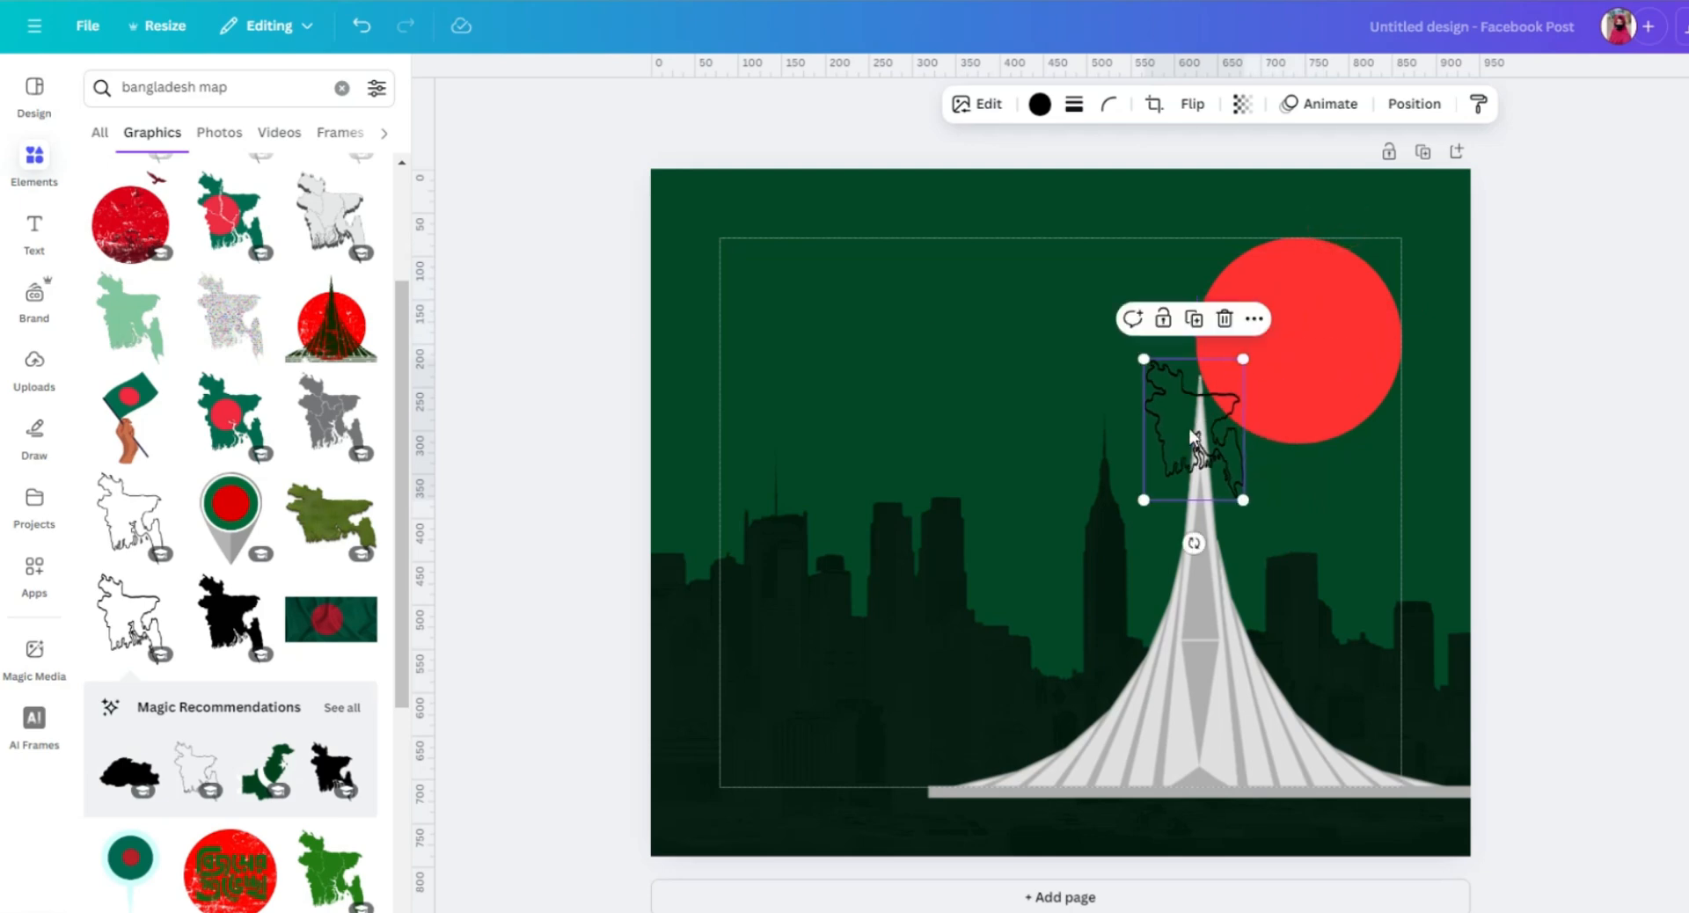
drag(1194, 428, 1286, 325)
drag(1340, 395, 1365, 425)
drag(1300, 470, 1319, 497)
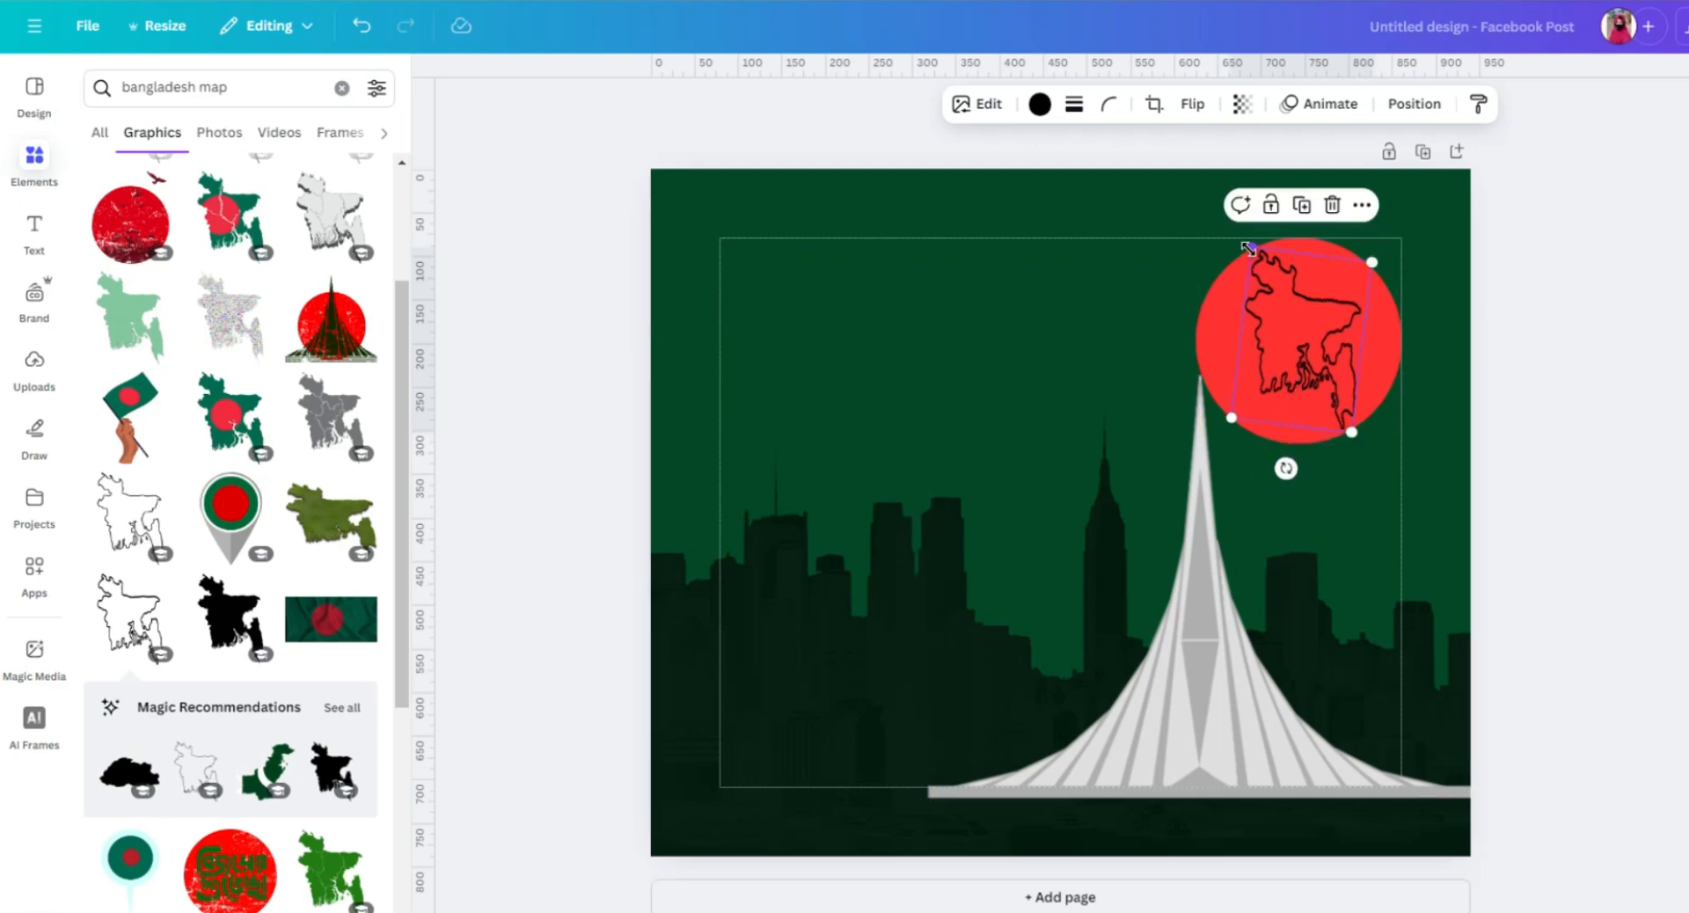
drag(1247, 248, 1248, 243)
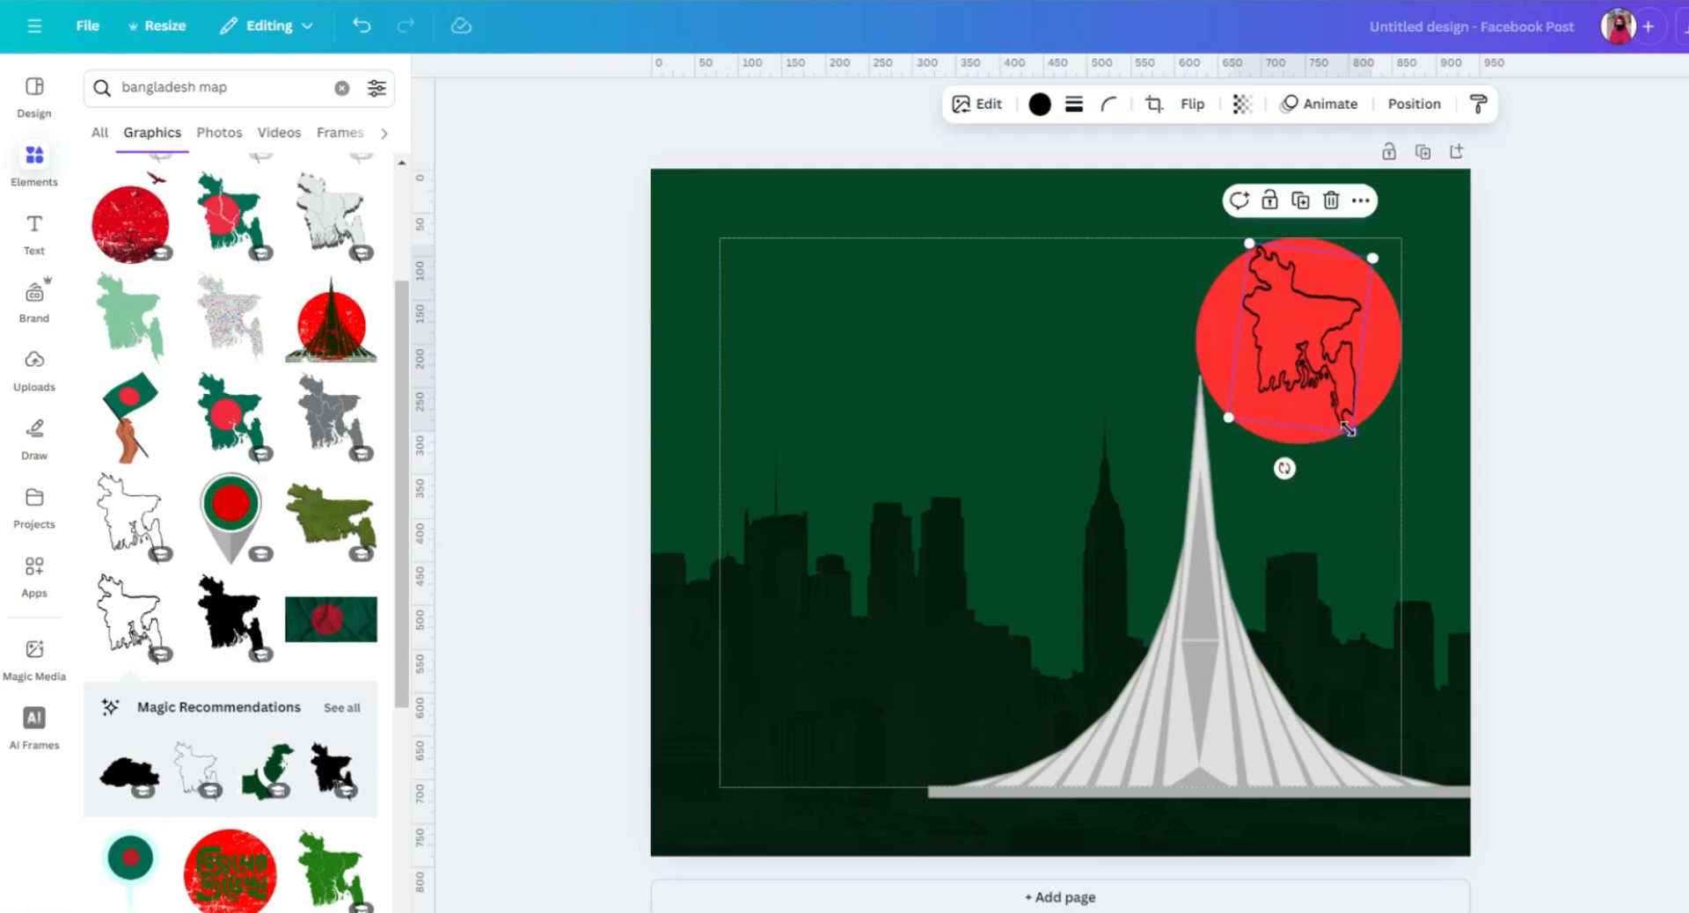
Enlarge the outline map slightly inside the red circle and recolour it white.
drag(1346, 428, 1351, 432)
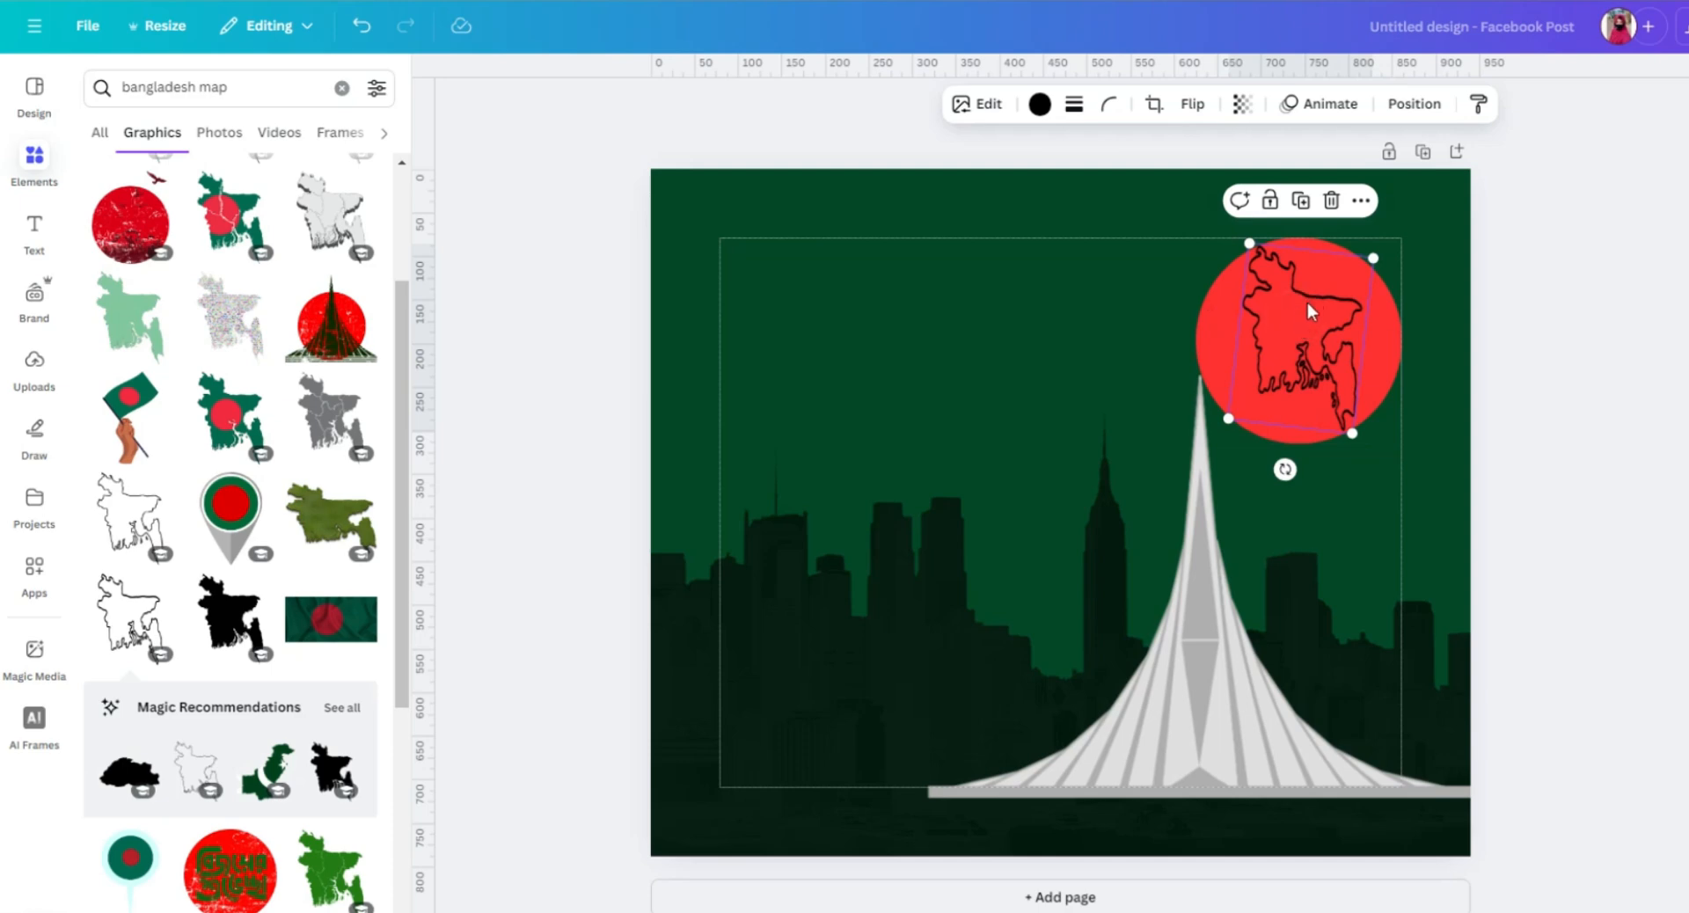
click(1038, 104)
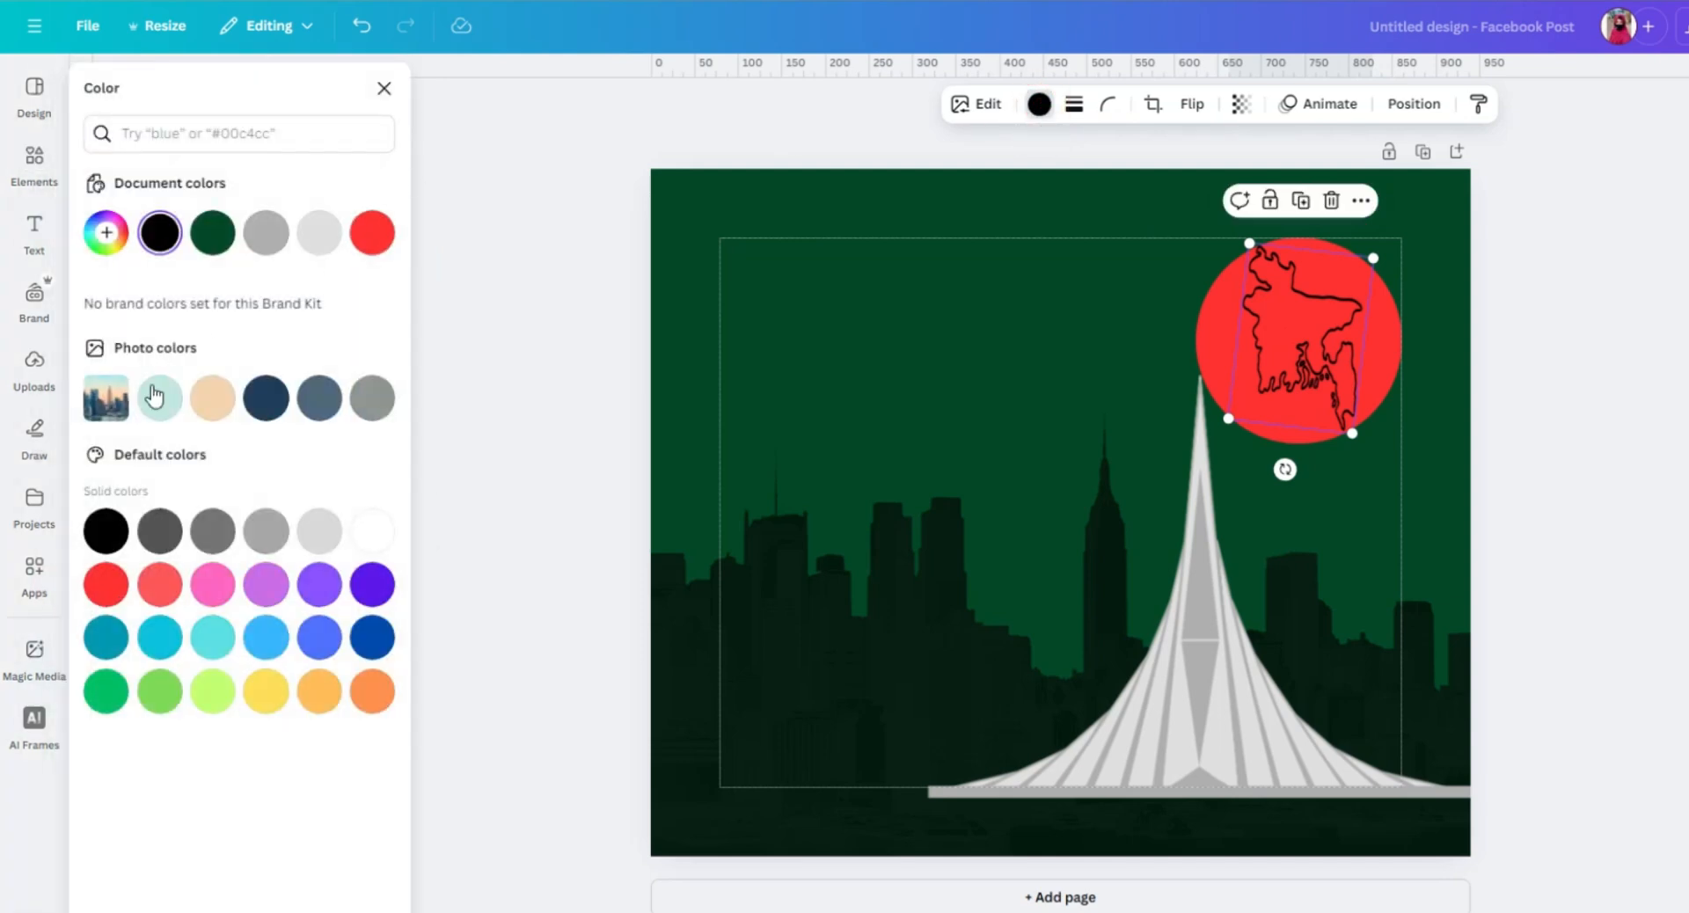
click(372, 532)
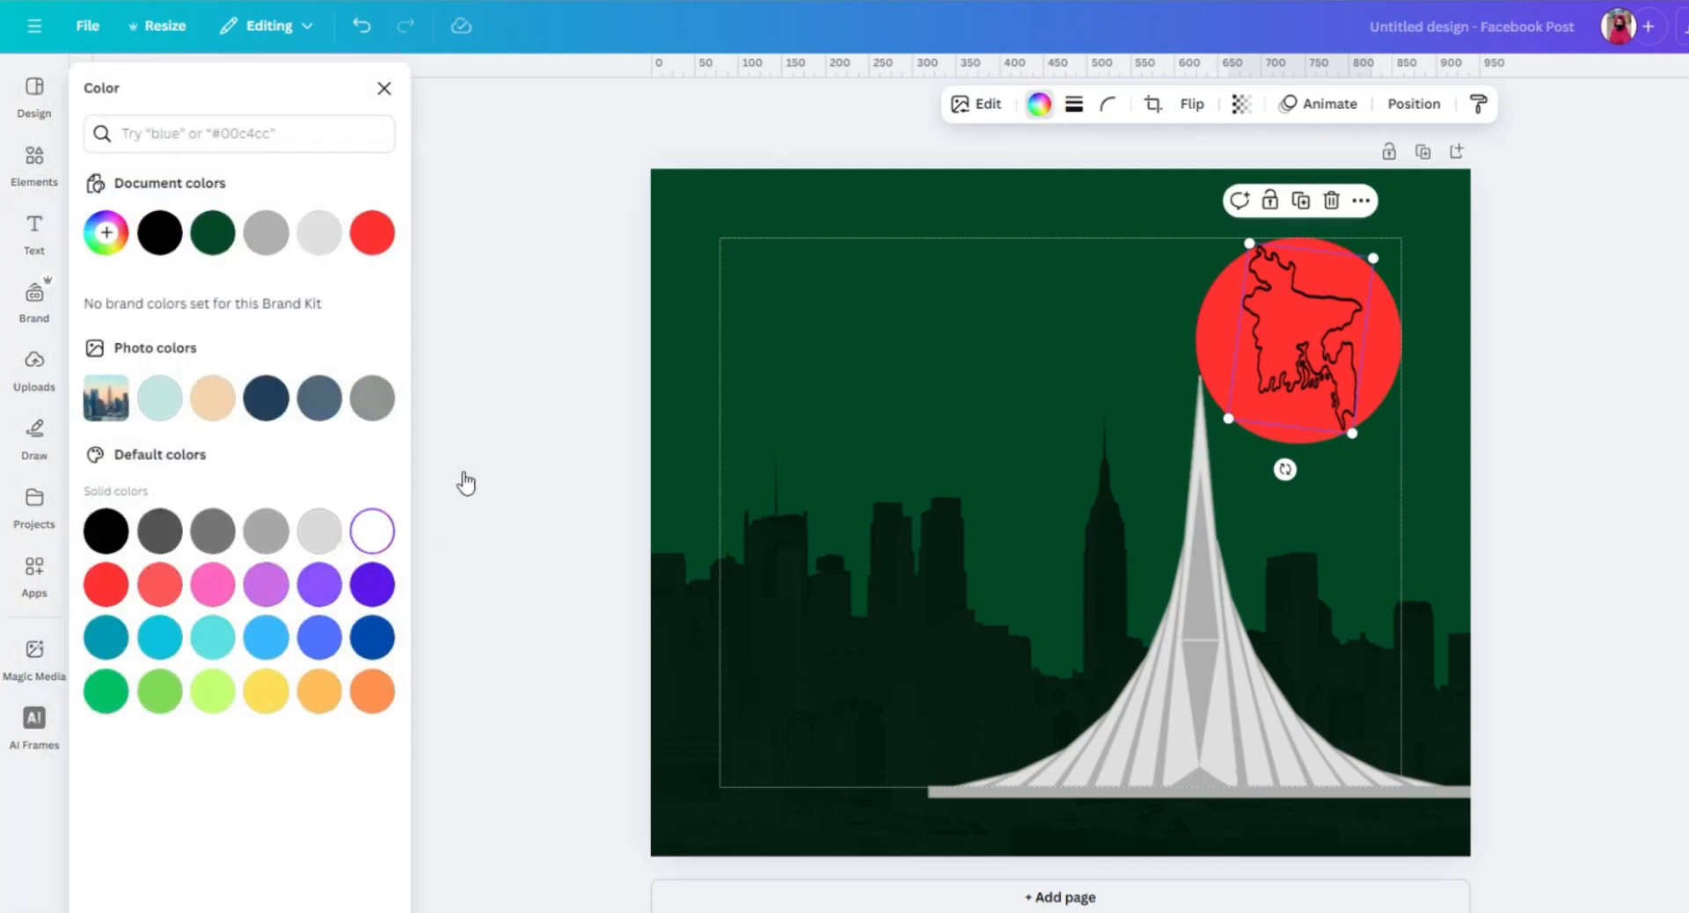
click(1133, 280)
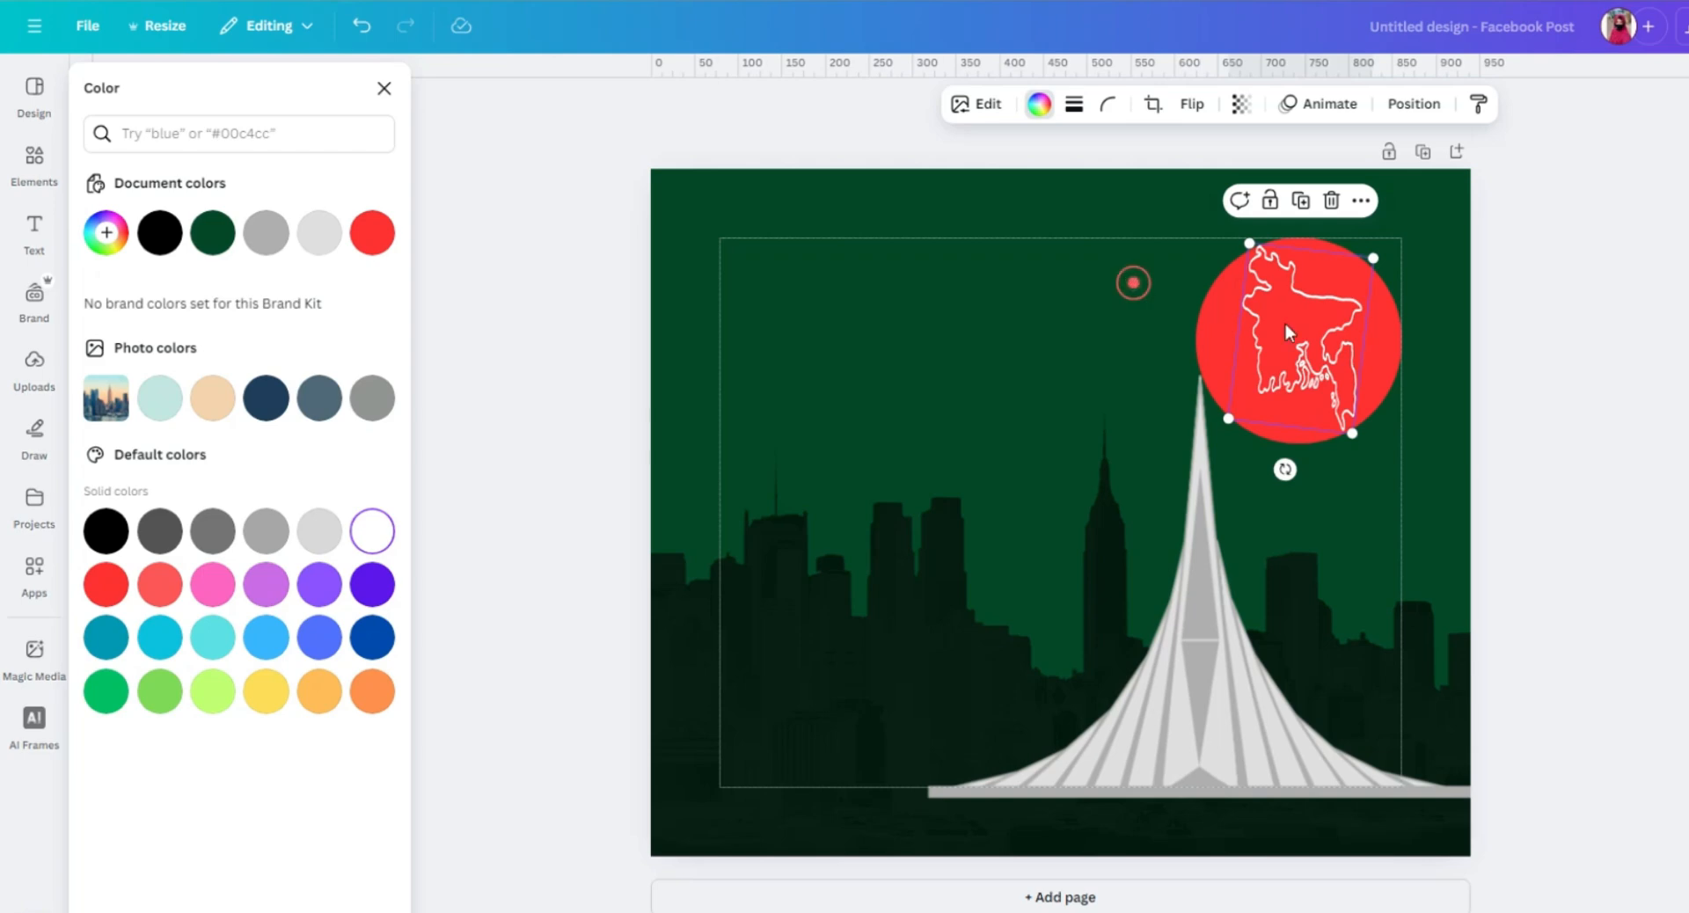
Set the transparency of the outline map in the red circle to 36.
click(1323, 334)
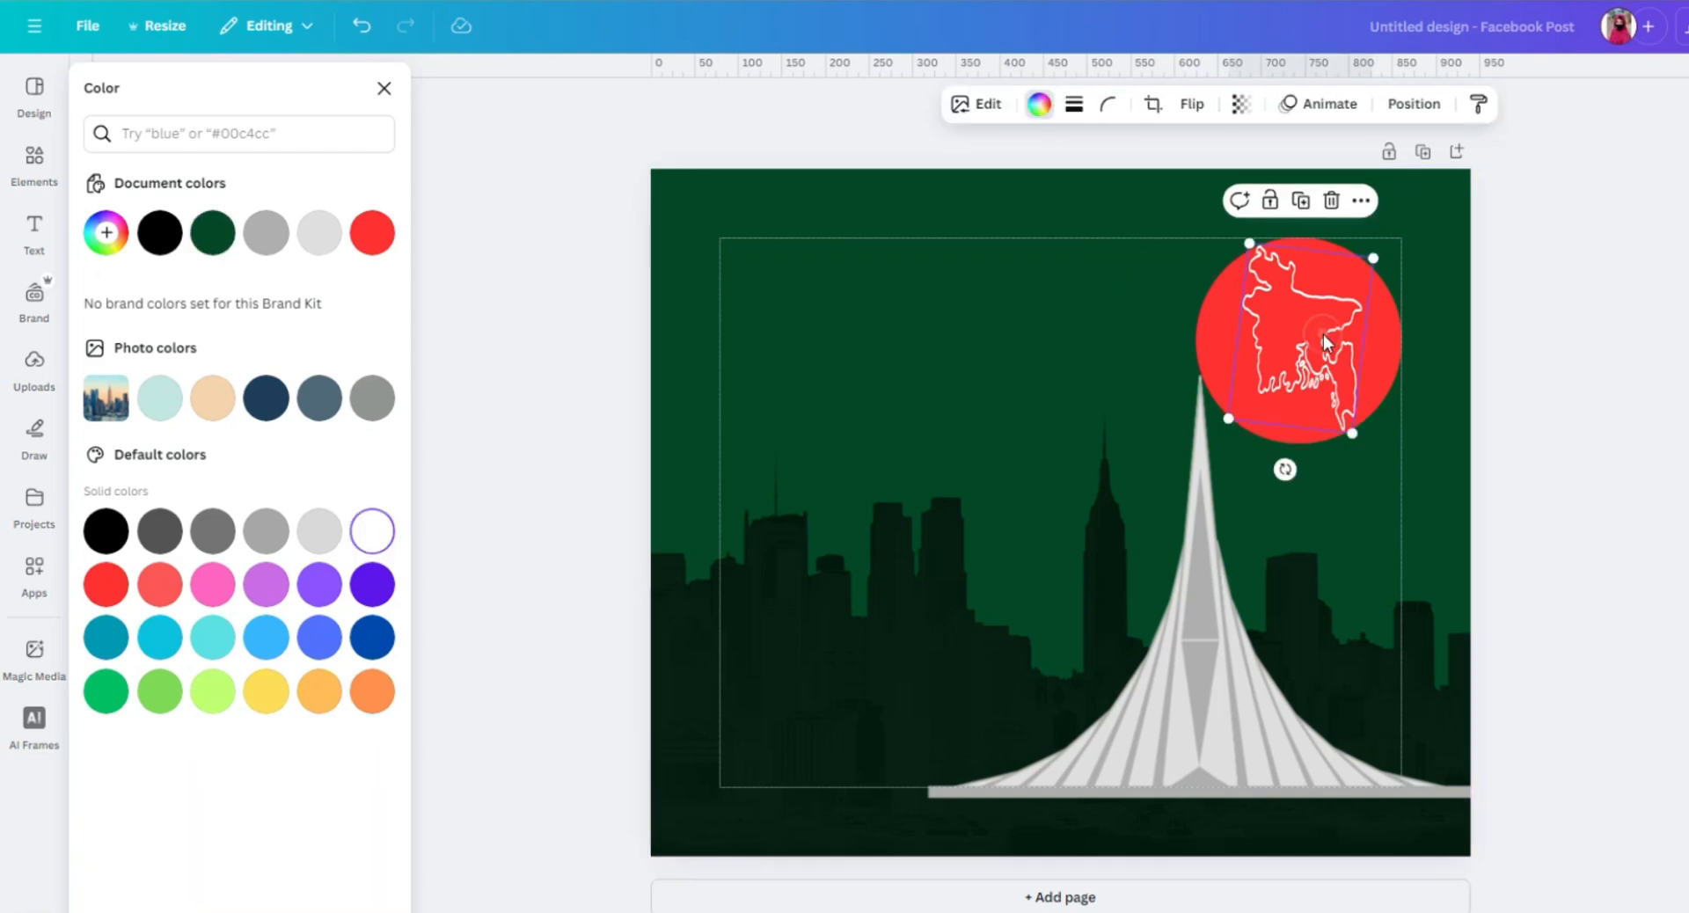
click(1240, 104)
drag(1285, 182, 1196, 187)
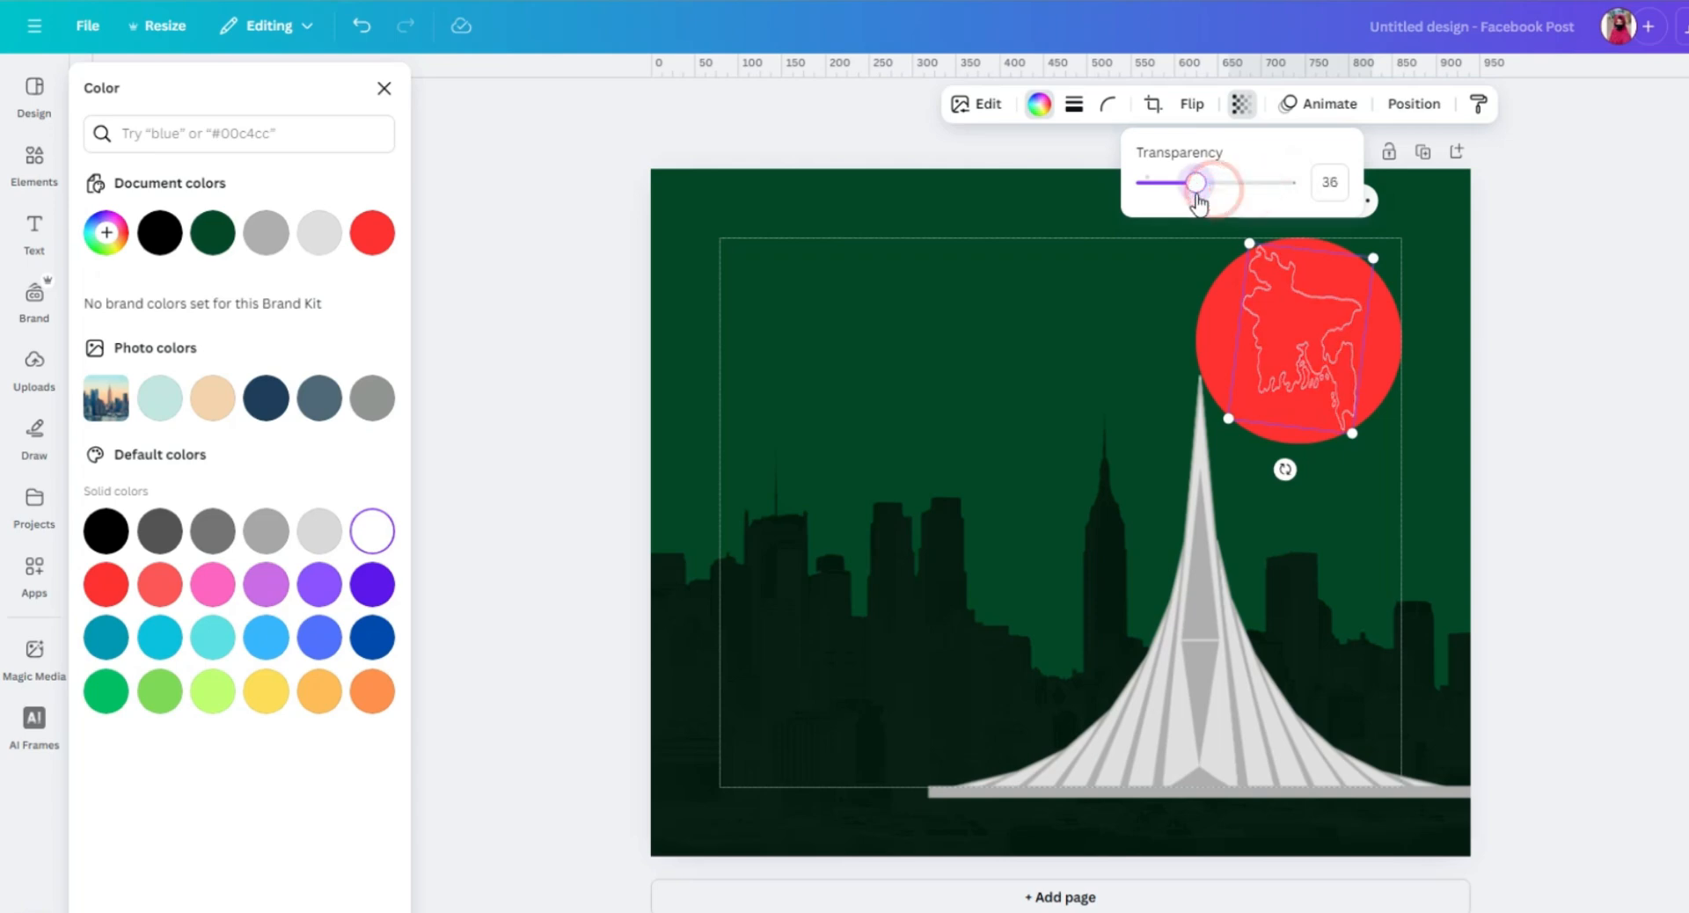
click(1003, 193)
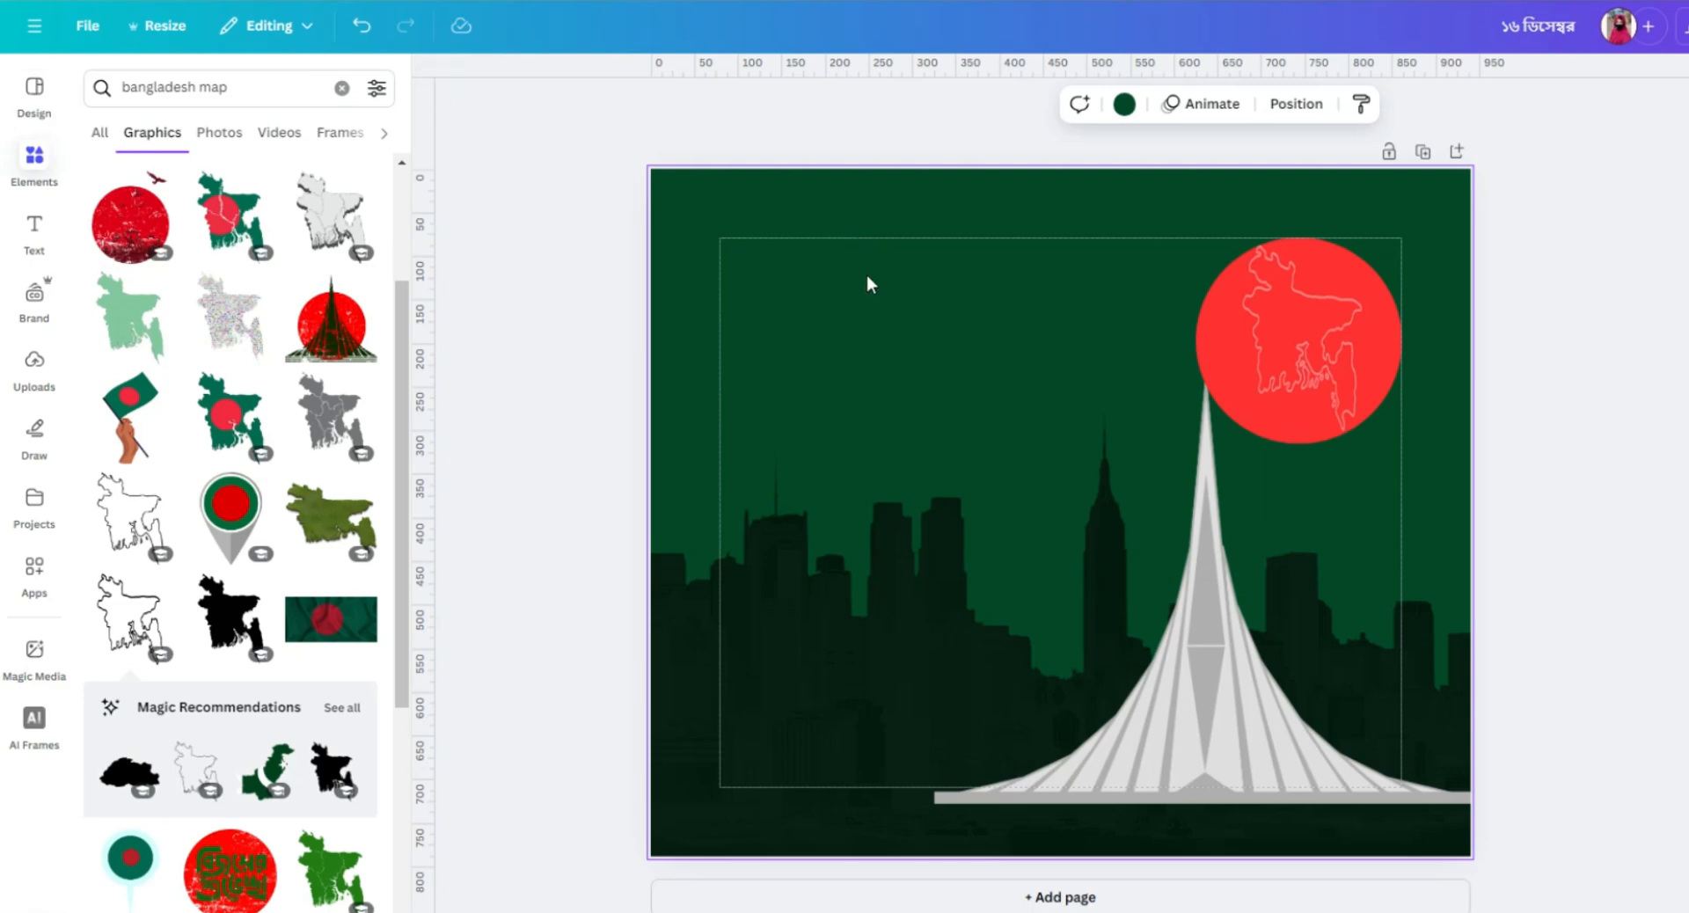
Add a heading that reads only the Bengali digit "১" and place it in the page's upper left.
click(44, 232)
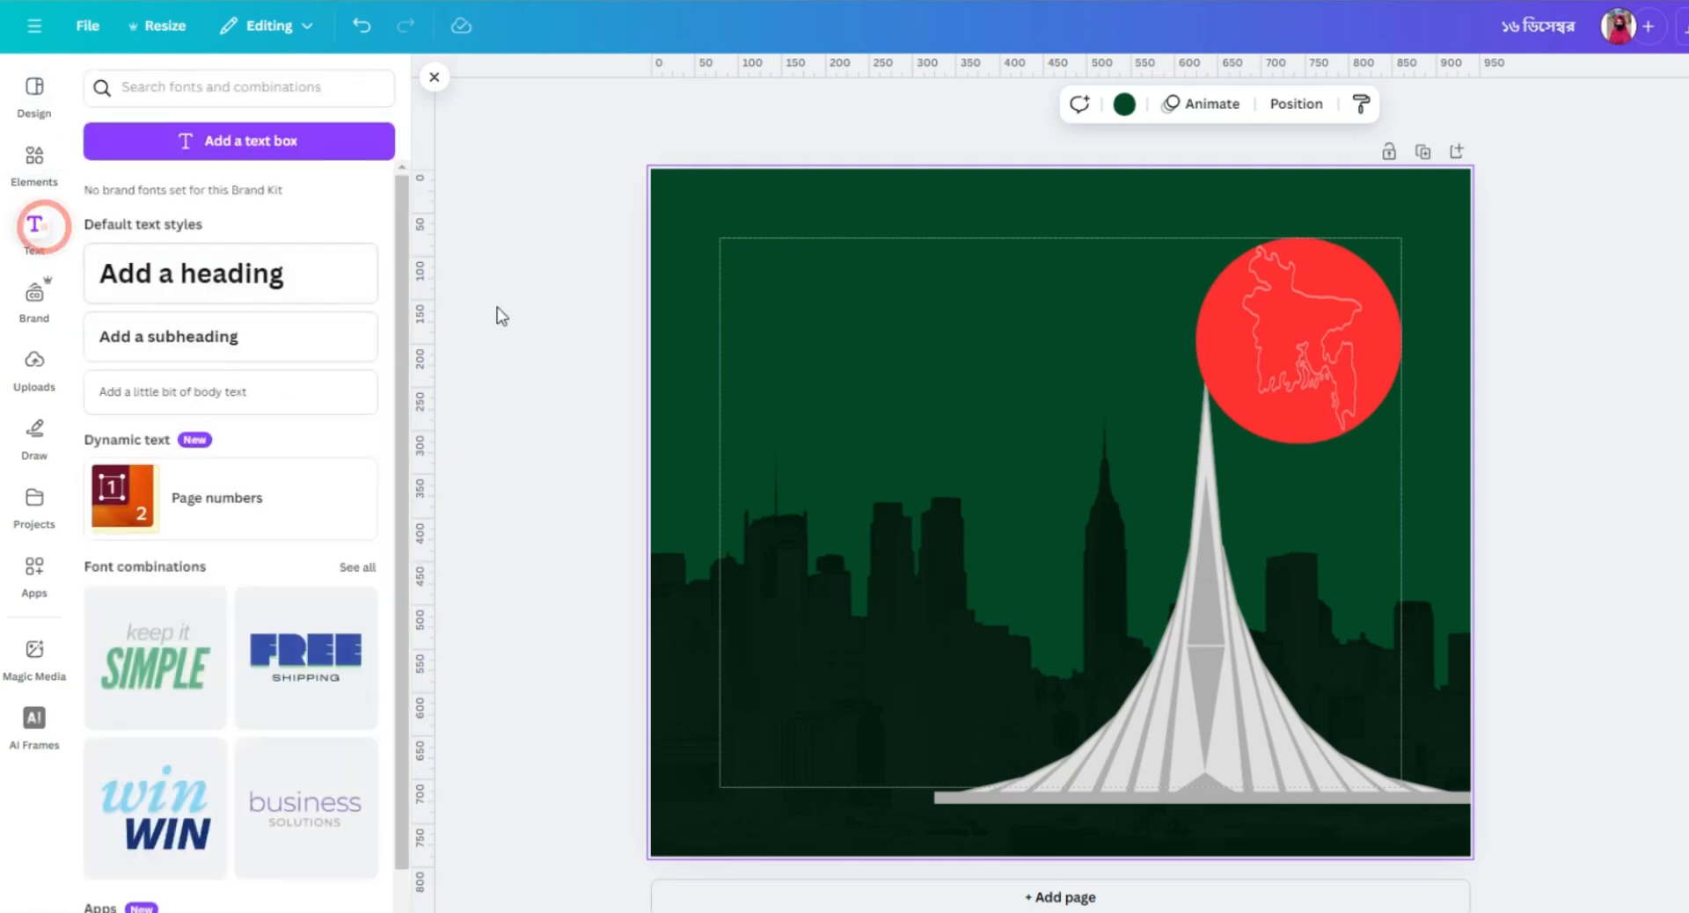
click(272, 272)
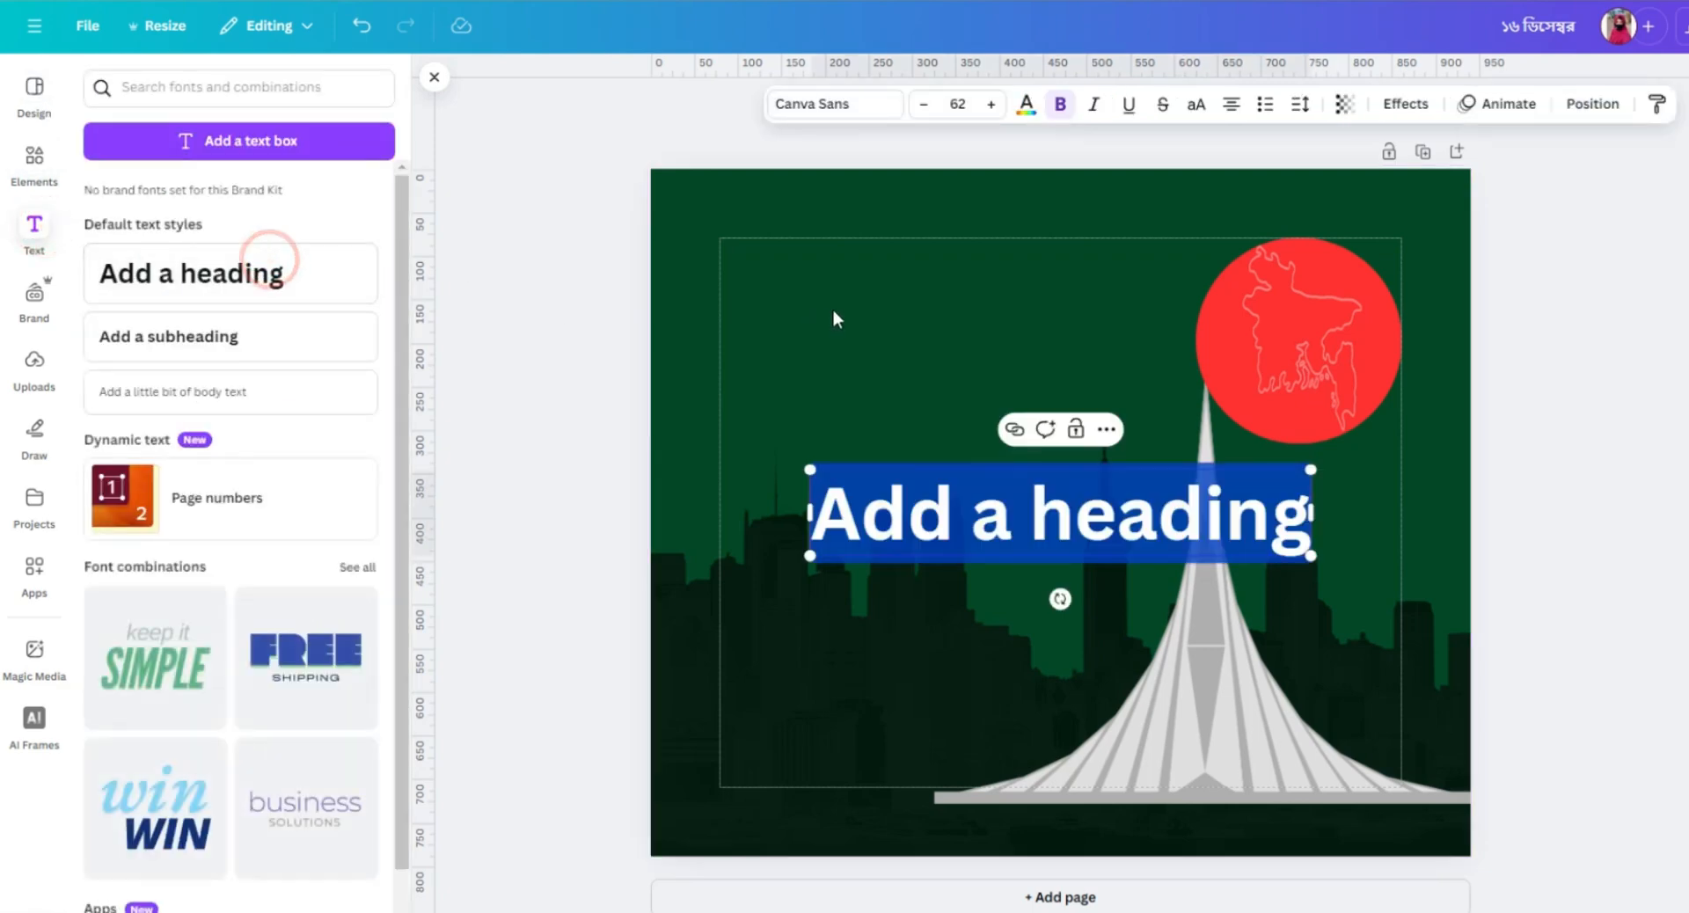
double_click(1046, 516)
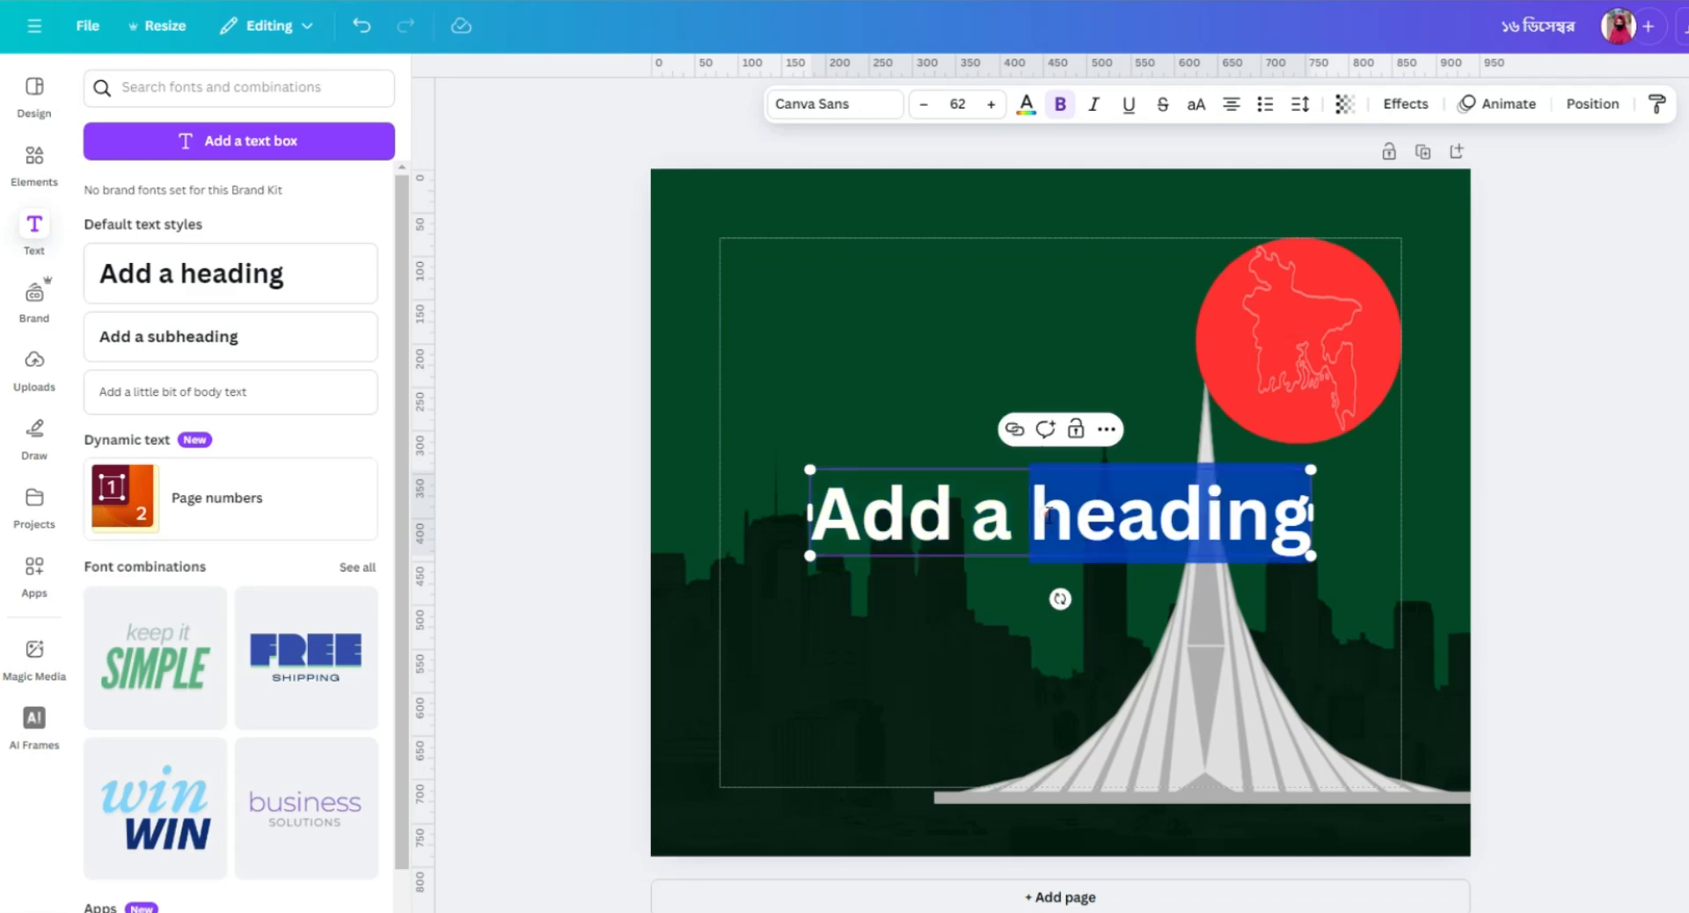
key(BackSpace)
key(BackSpace)
key(BackSpace)
key(BackSpace)
key(BackSpace)
key(BackSpace)
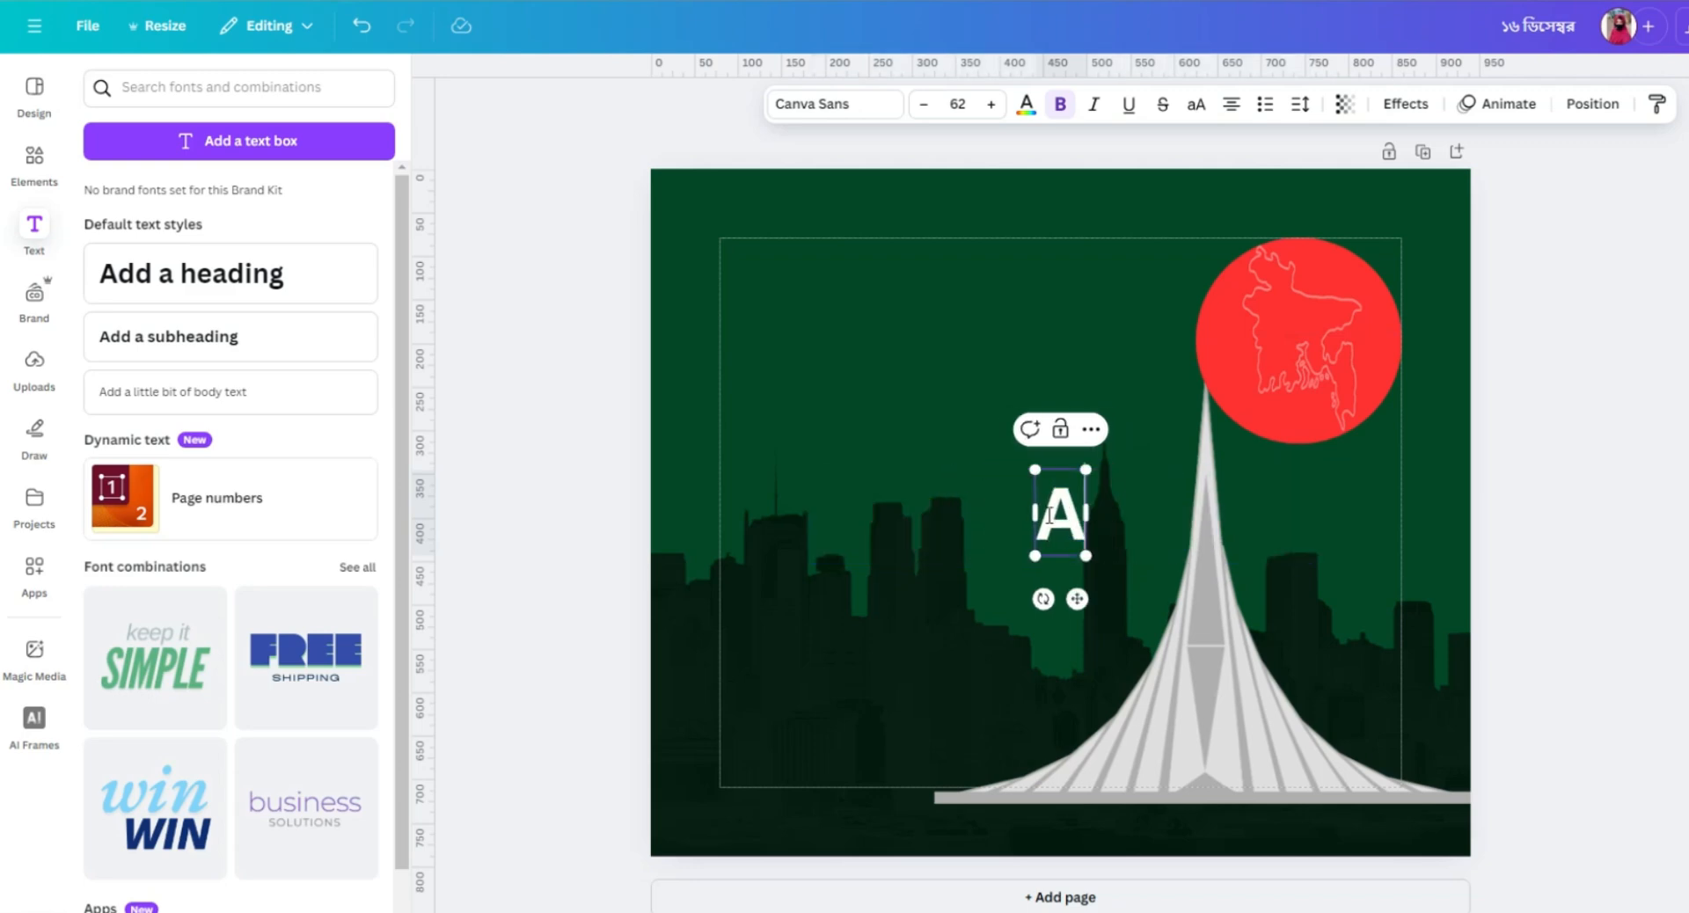
text(১)
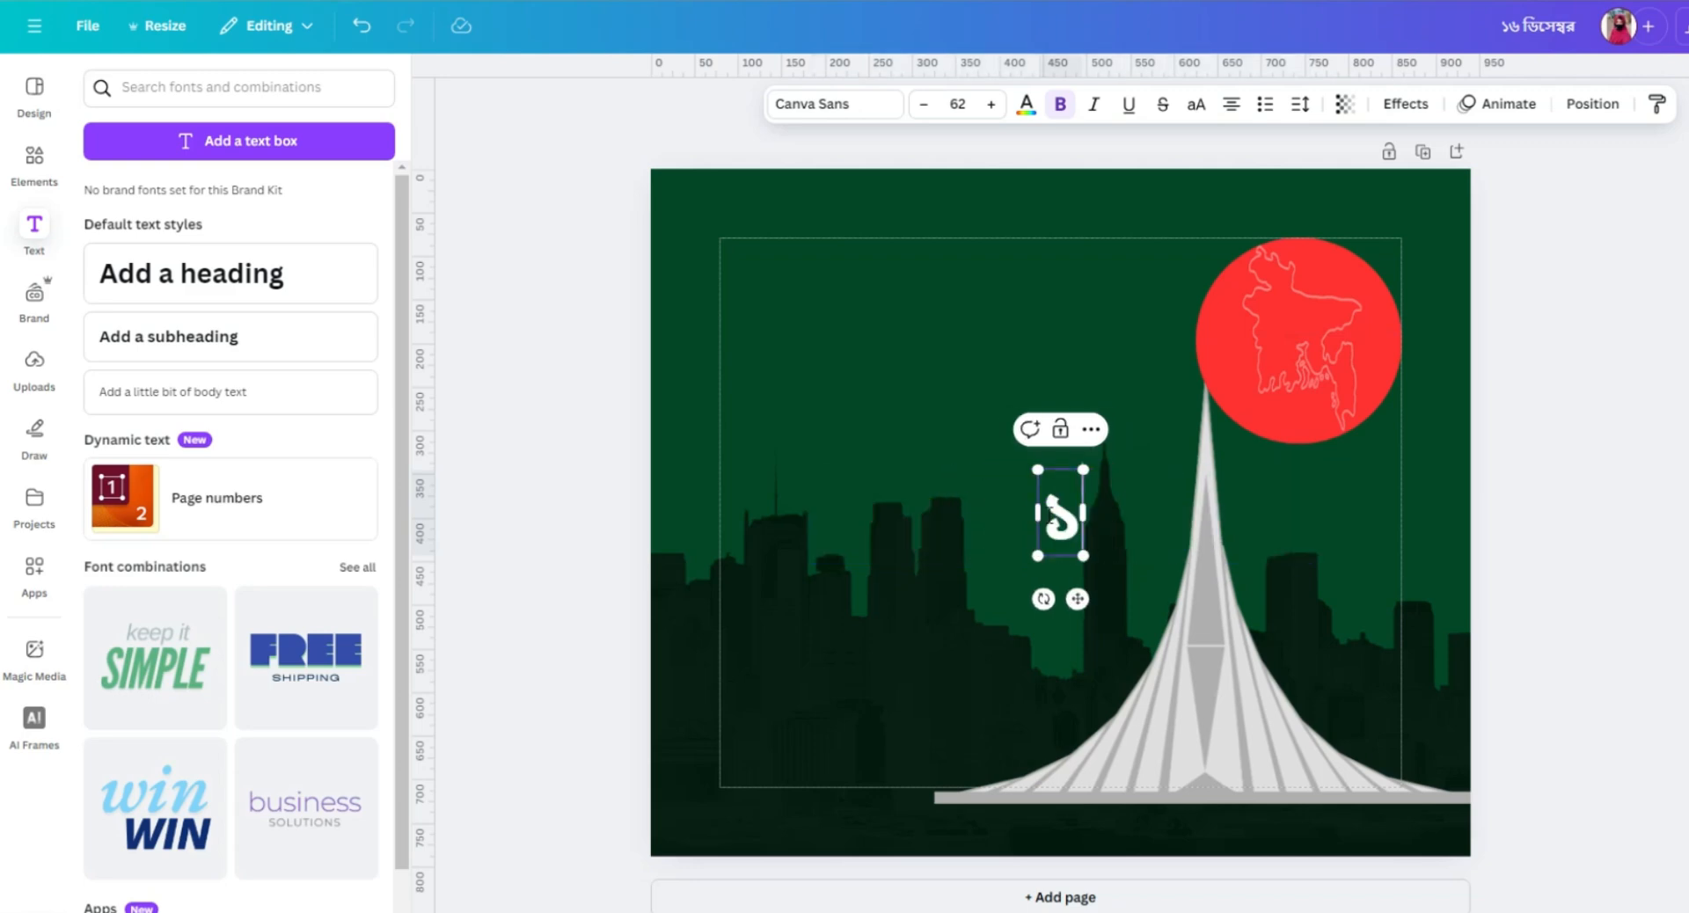
click(931, 301)
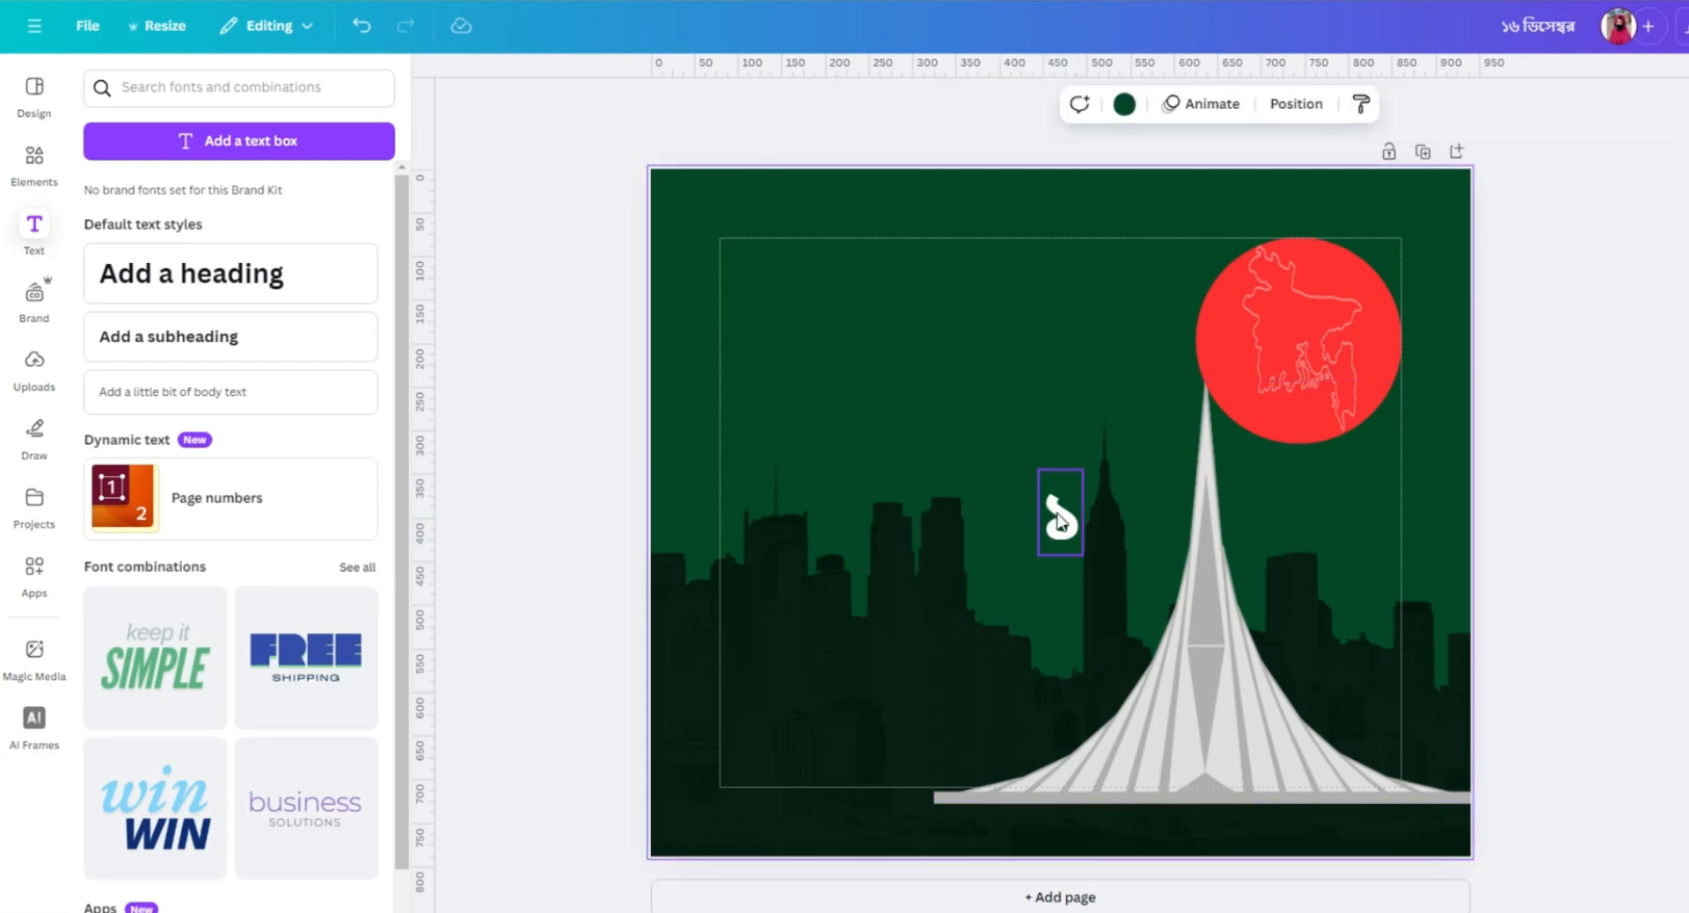
drag(1060, 523, 746, 292)
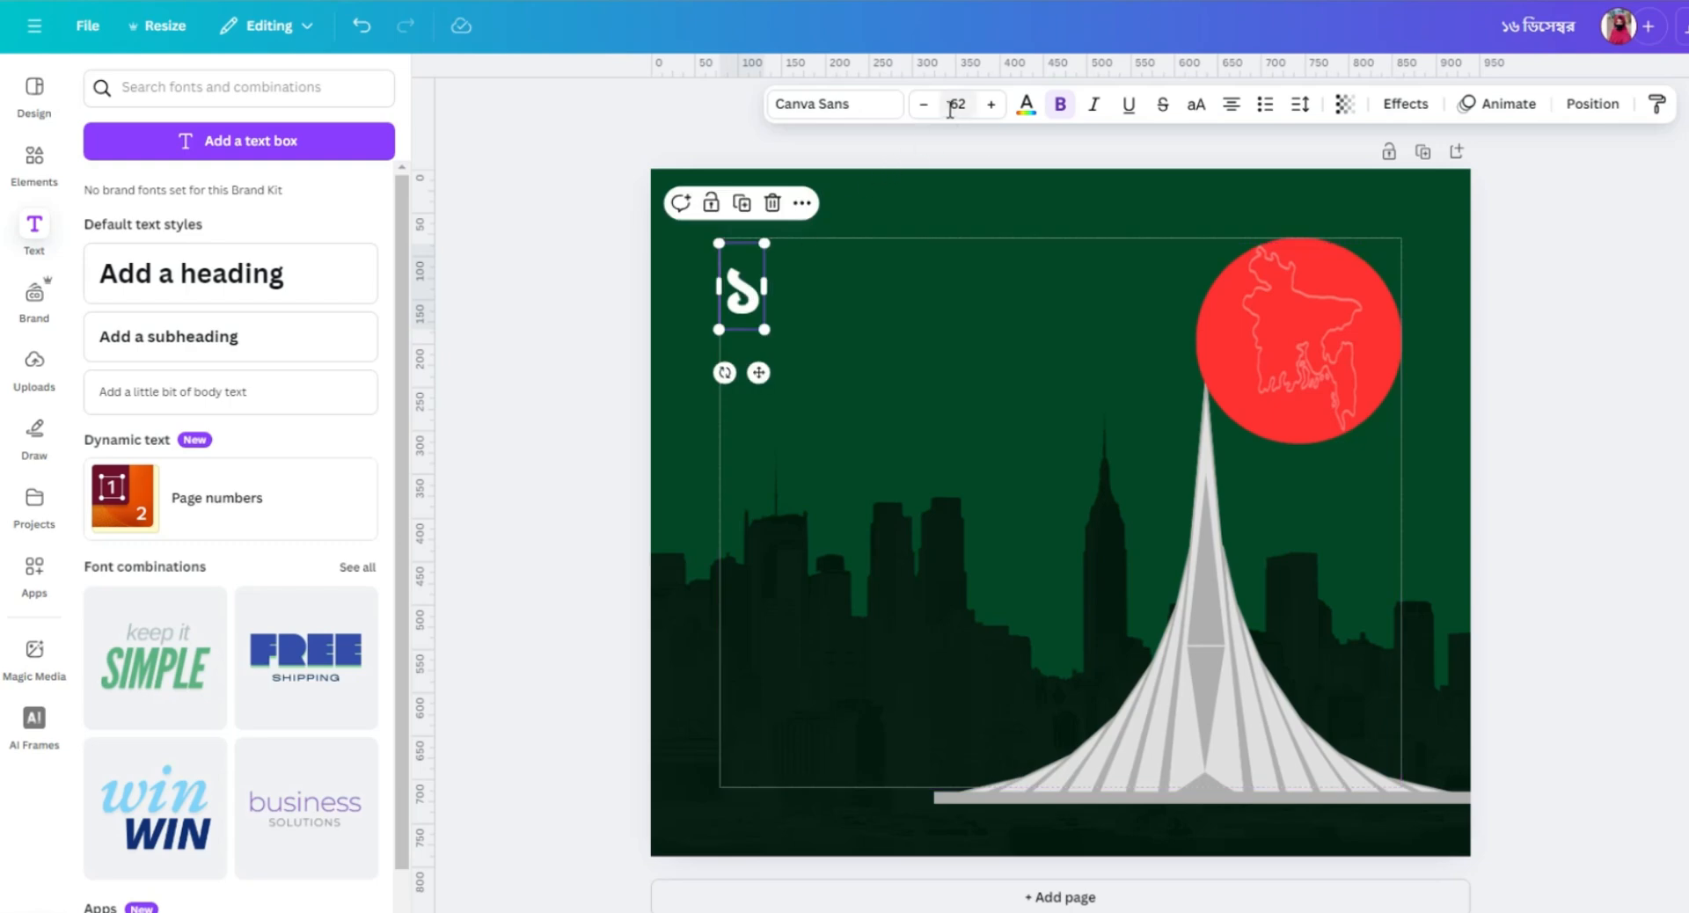
Set the digit's font size to 131 and move it against the left margin near the page's top.
click(871, 104)
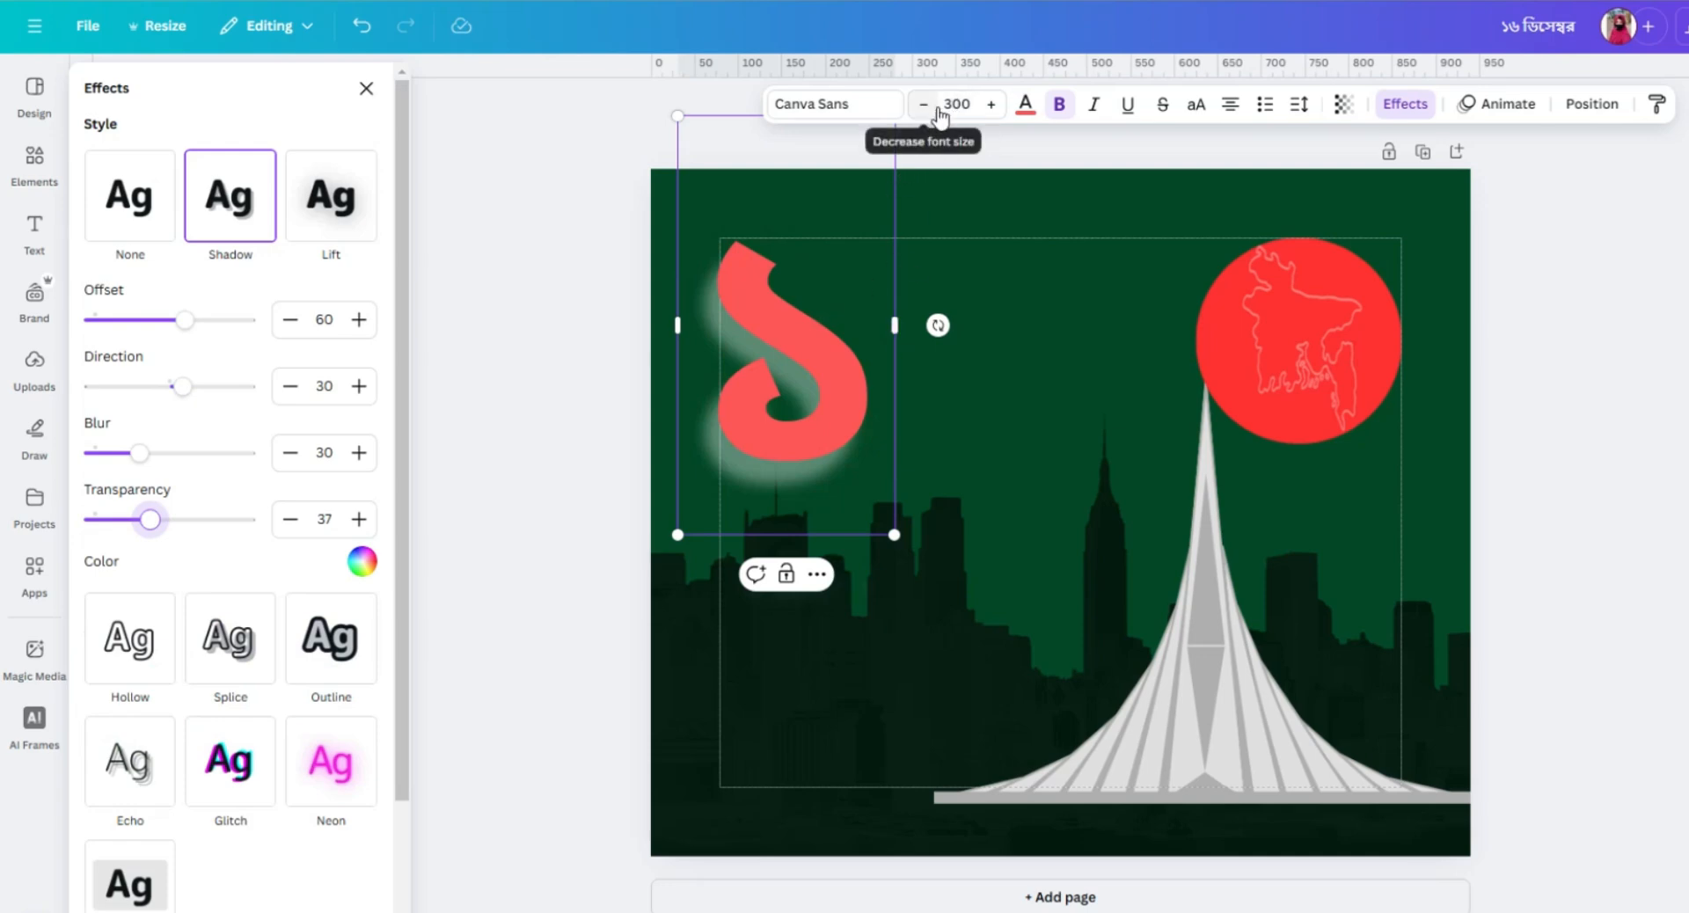
click(956, 104)
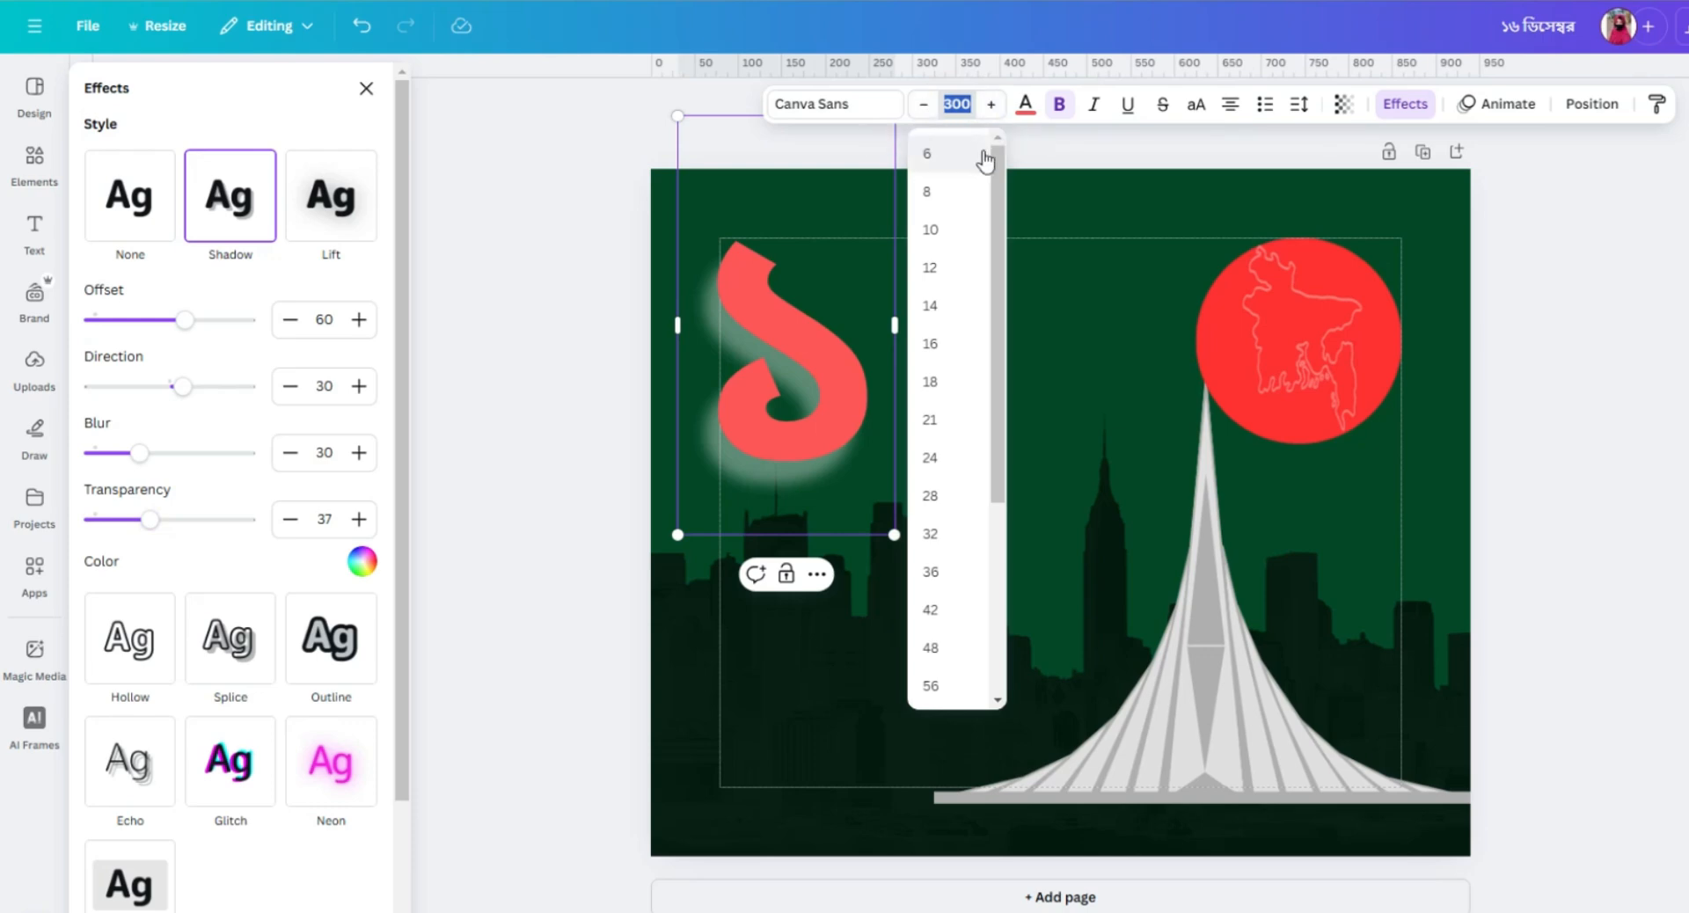
scroll(921, 630, down, 3)
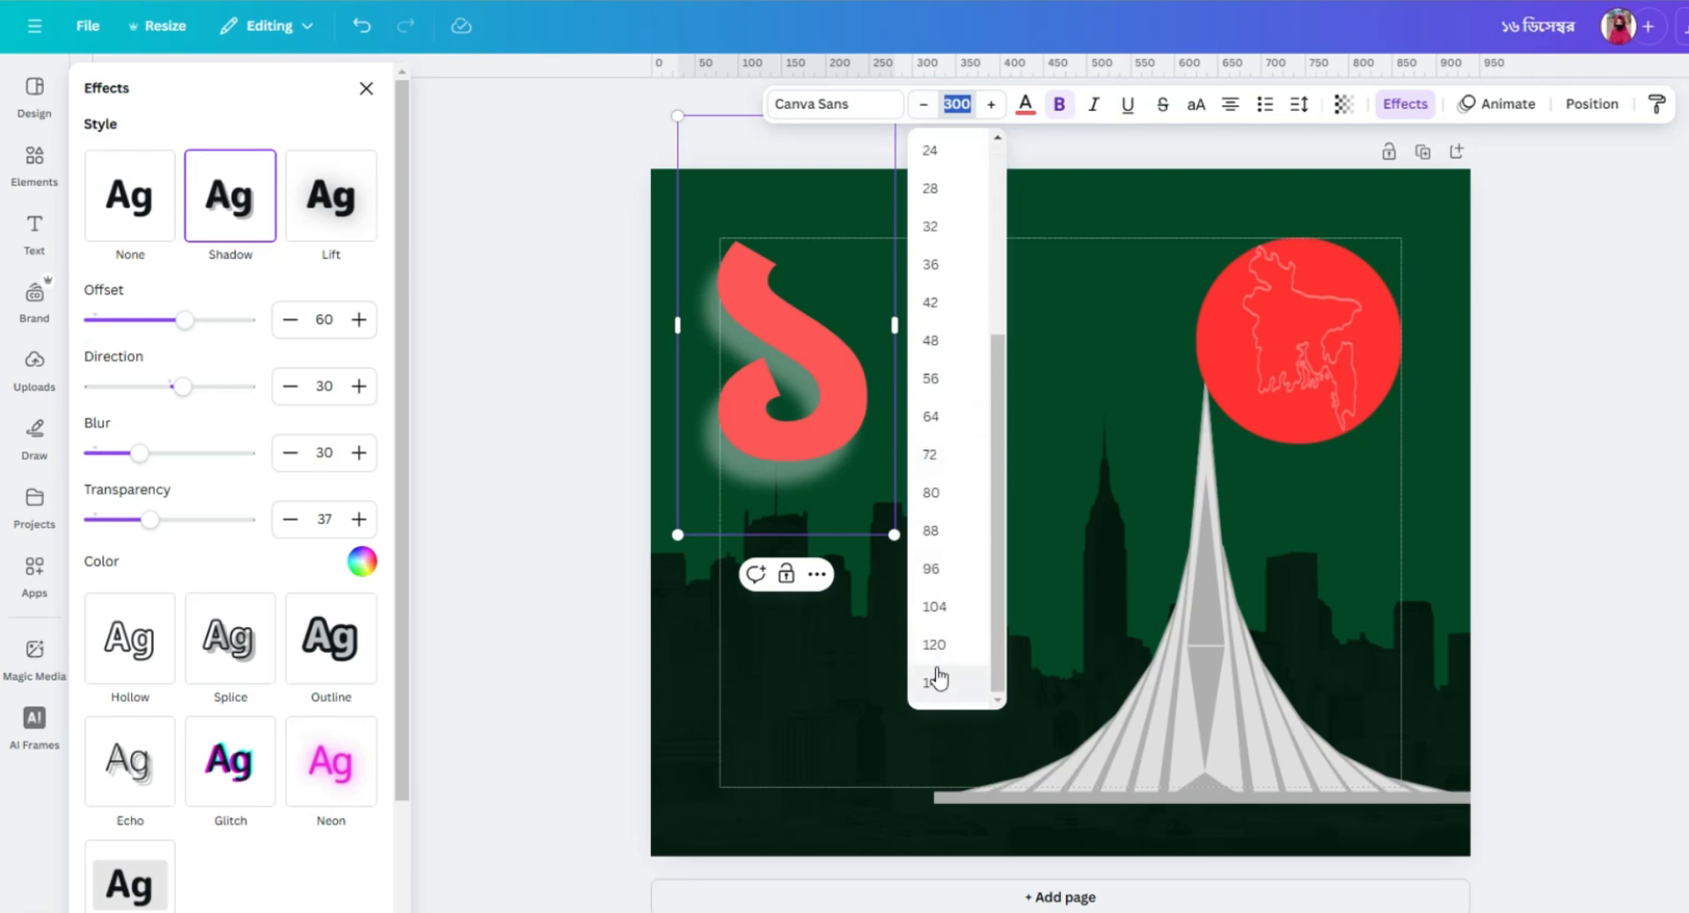
click(936, 648)
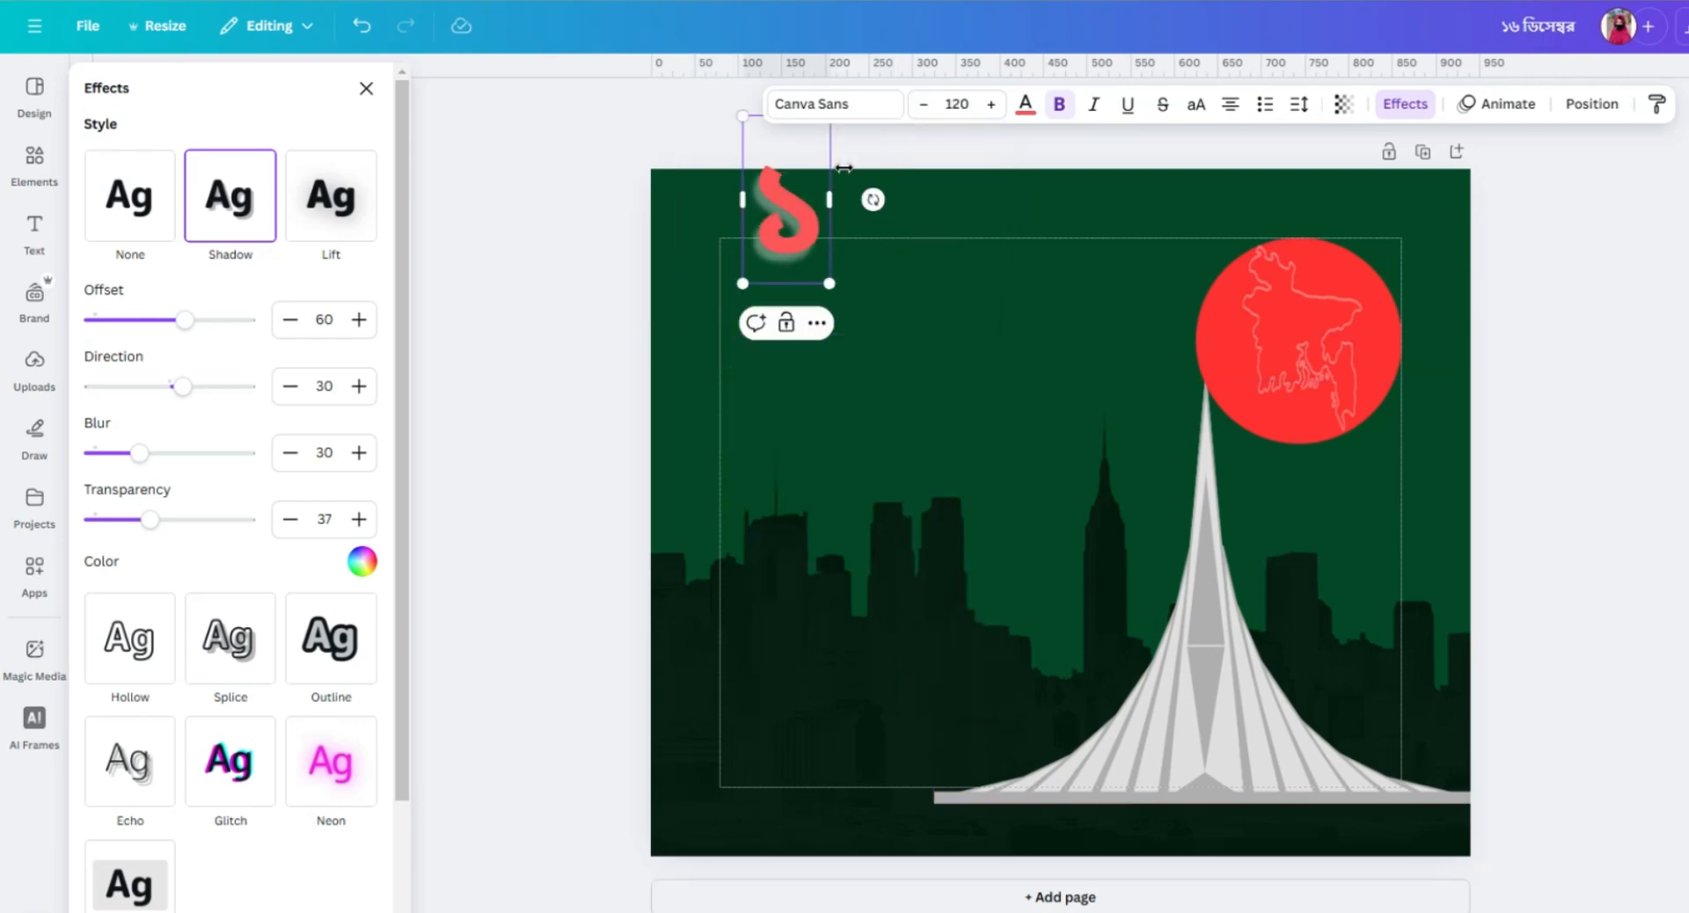
click(994, 104)
click(994, 105)
click(994, 105)
click(994, 105)
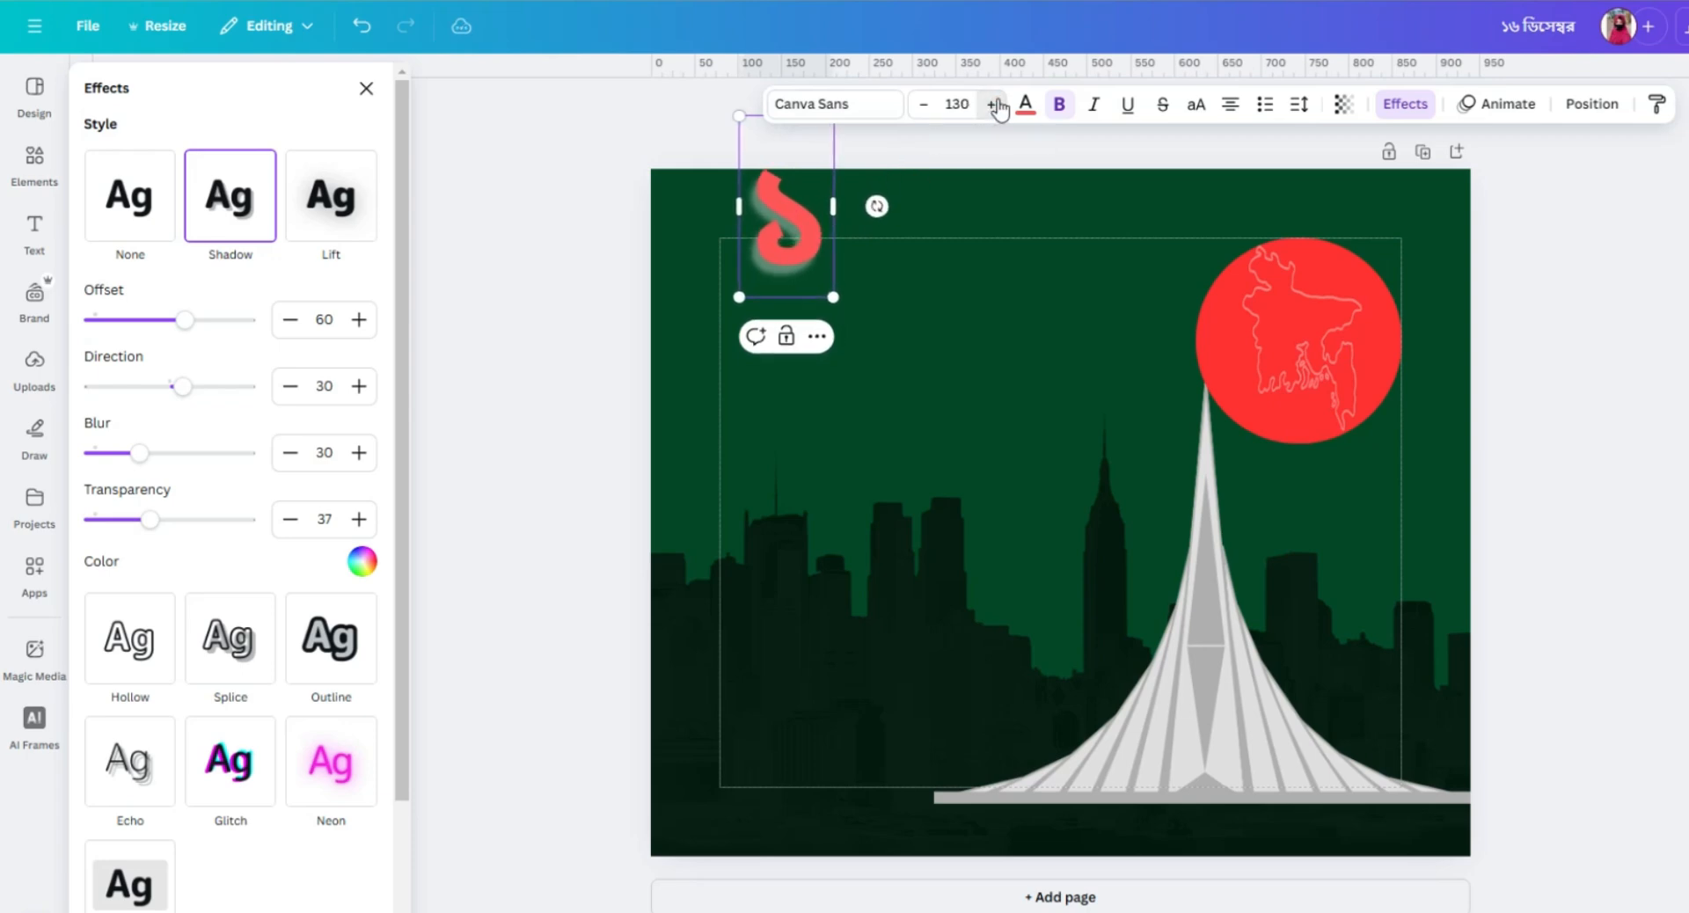
click(993, 104)
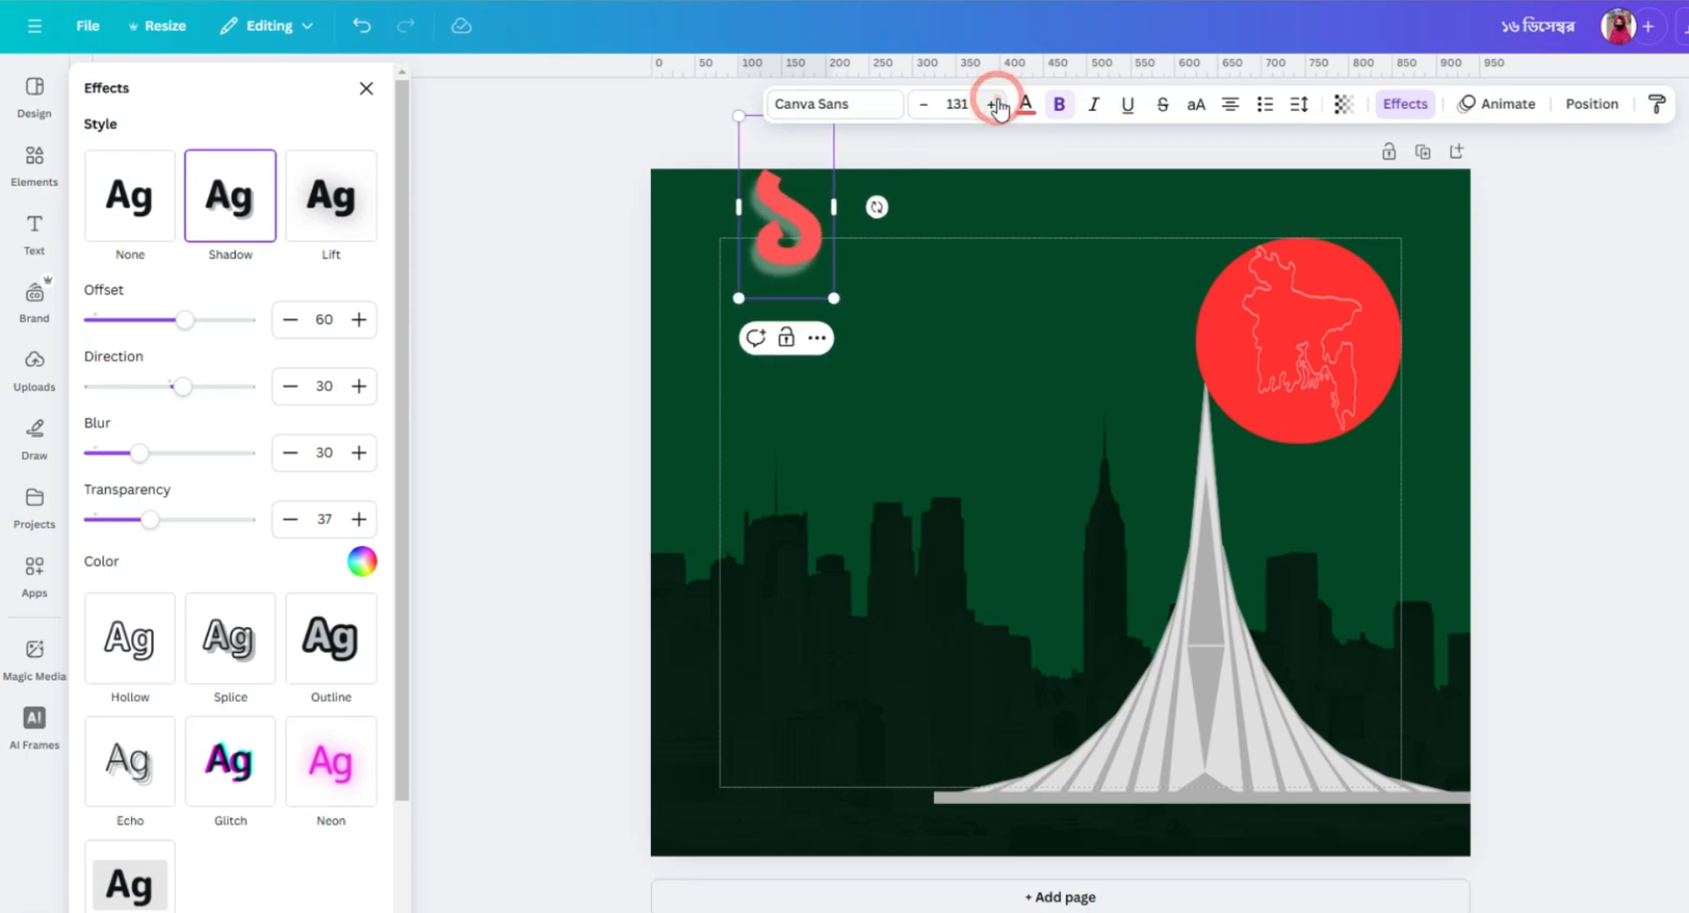
click(948, 357)
drag(810, 219, 792, 325)
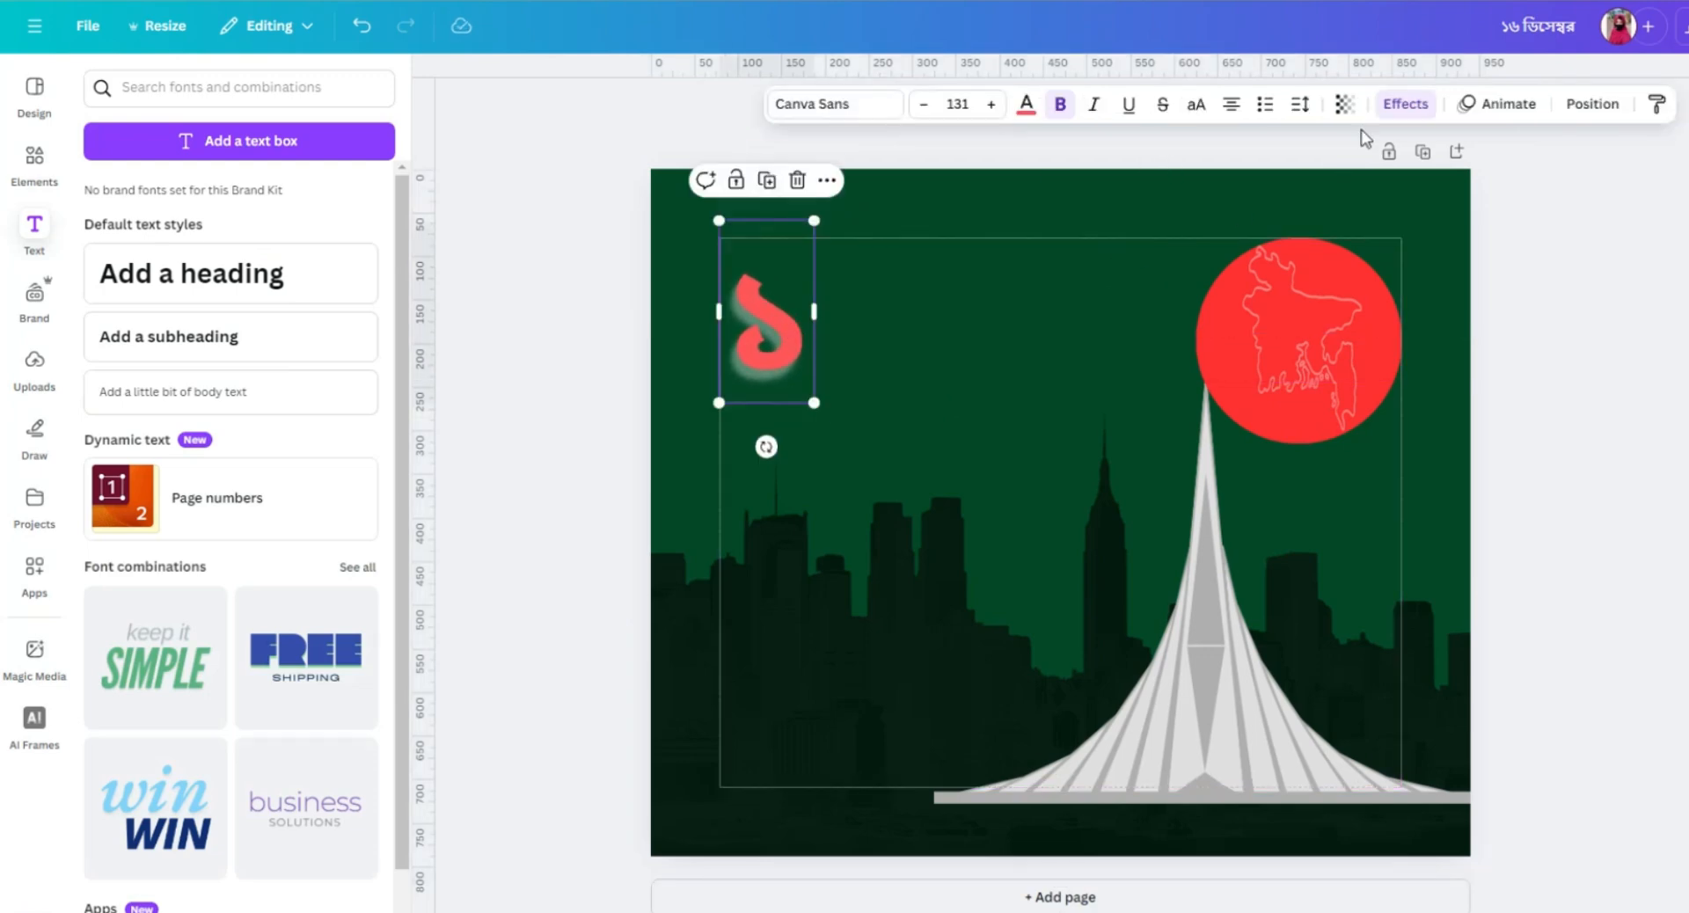
Adjust the digit's shadow effect to an offset of 50 and a direction of 30.
click(1407, 104)
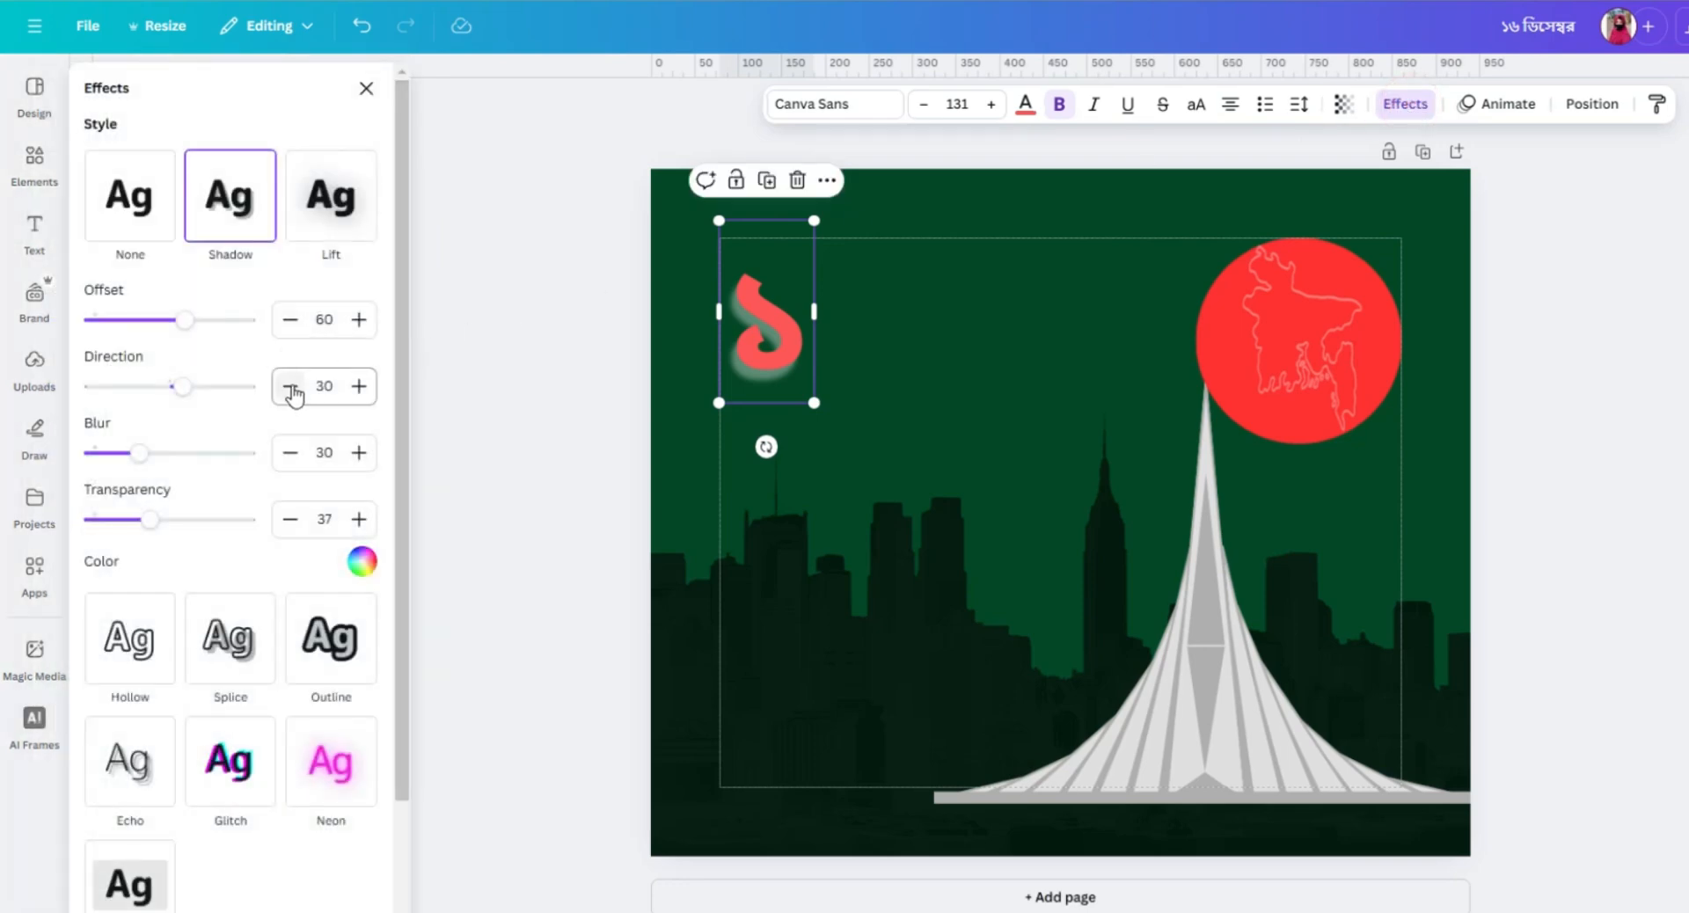
click(356, 387)
click(357, 387)
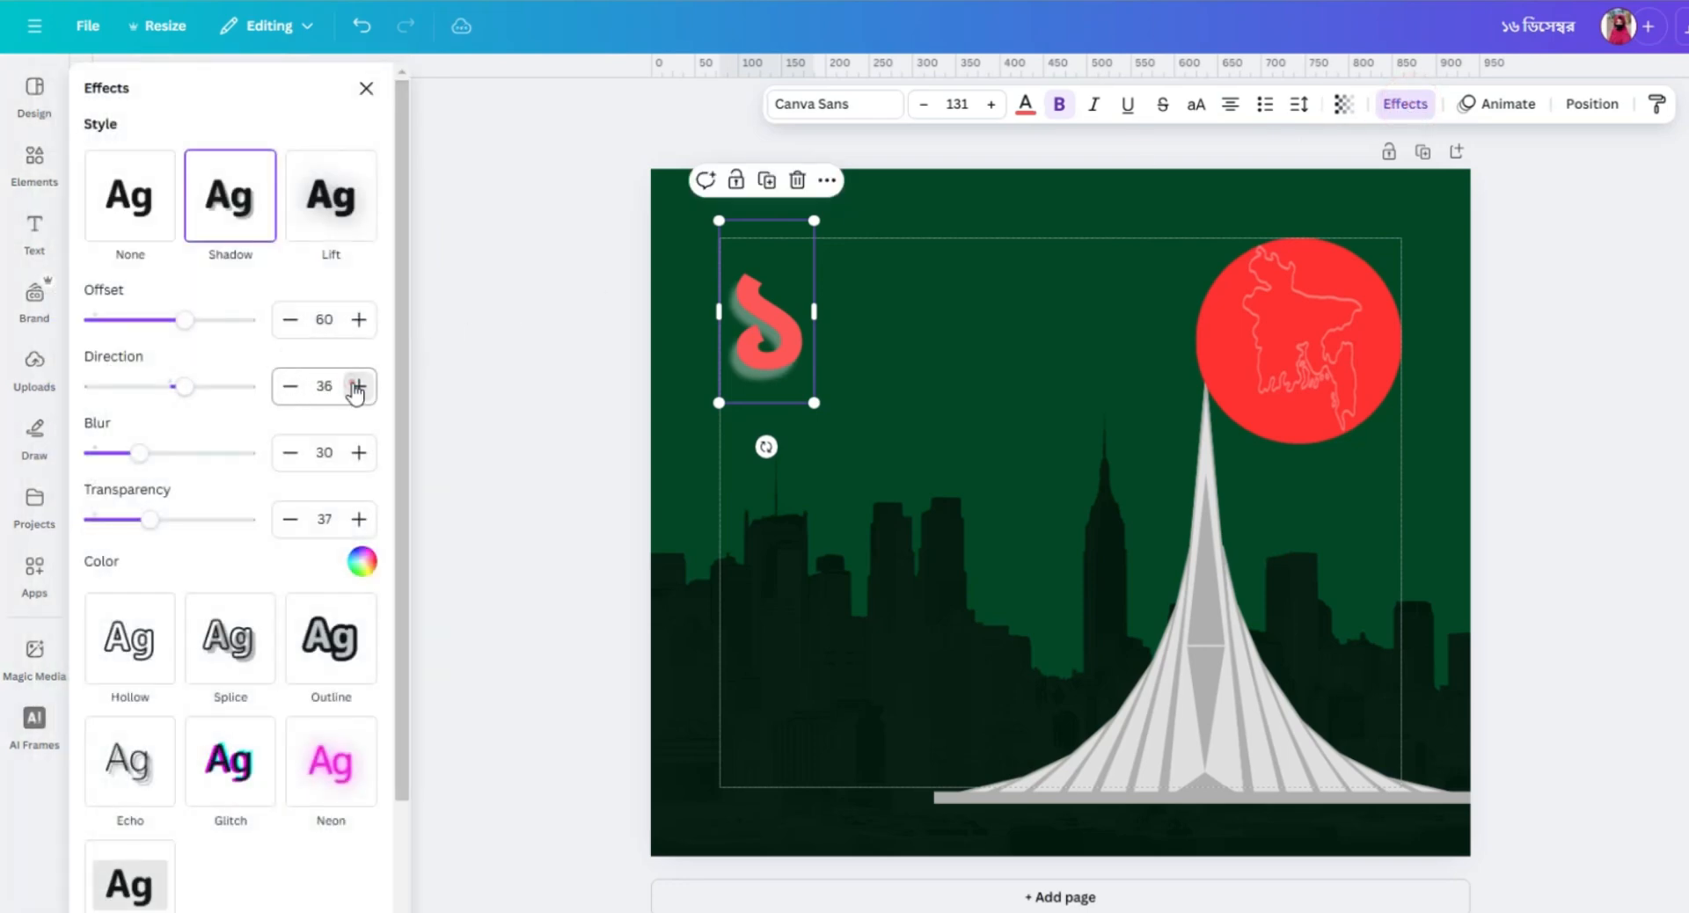
click(356, 387)
click(356, 387)
click(356, 386)
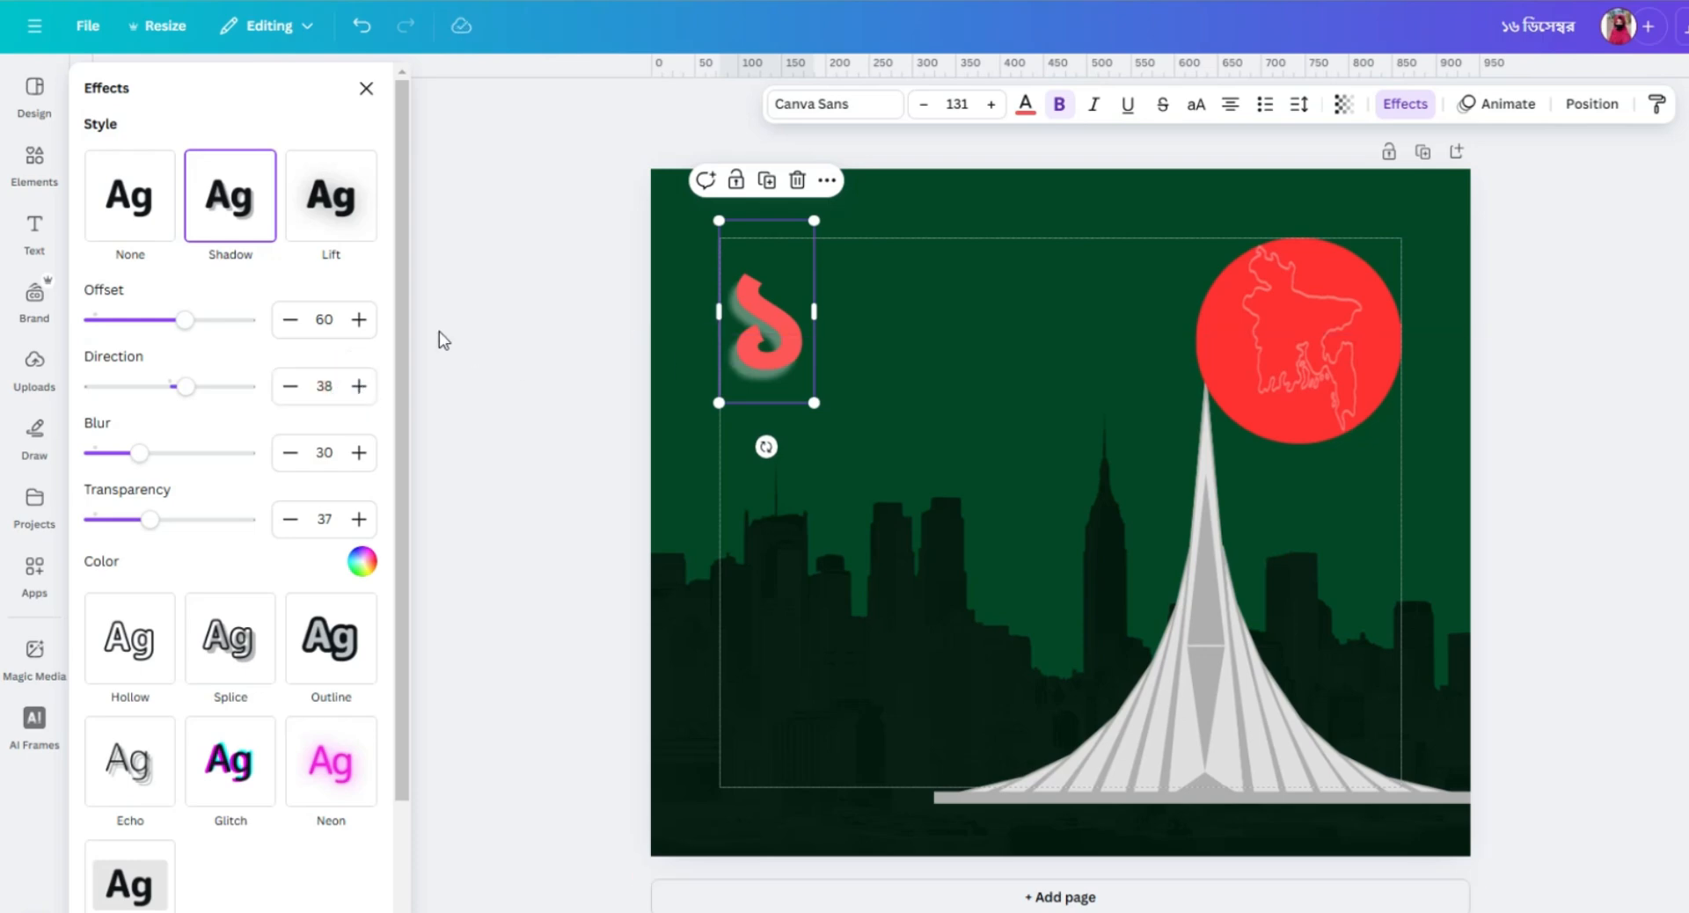
click(293, 320)
click(293, 320)
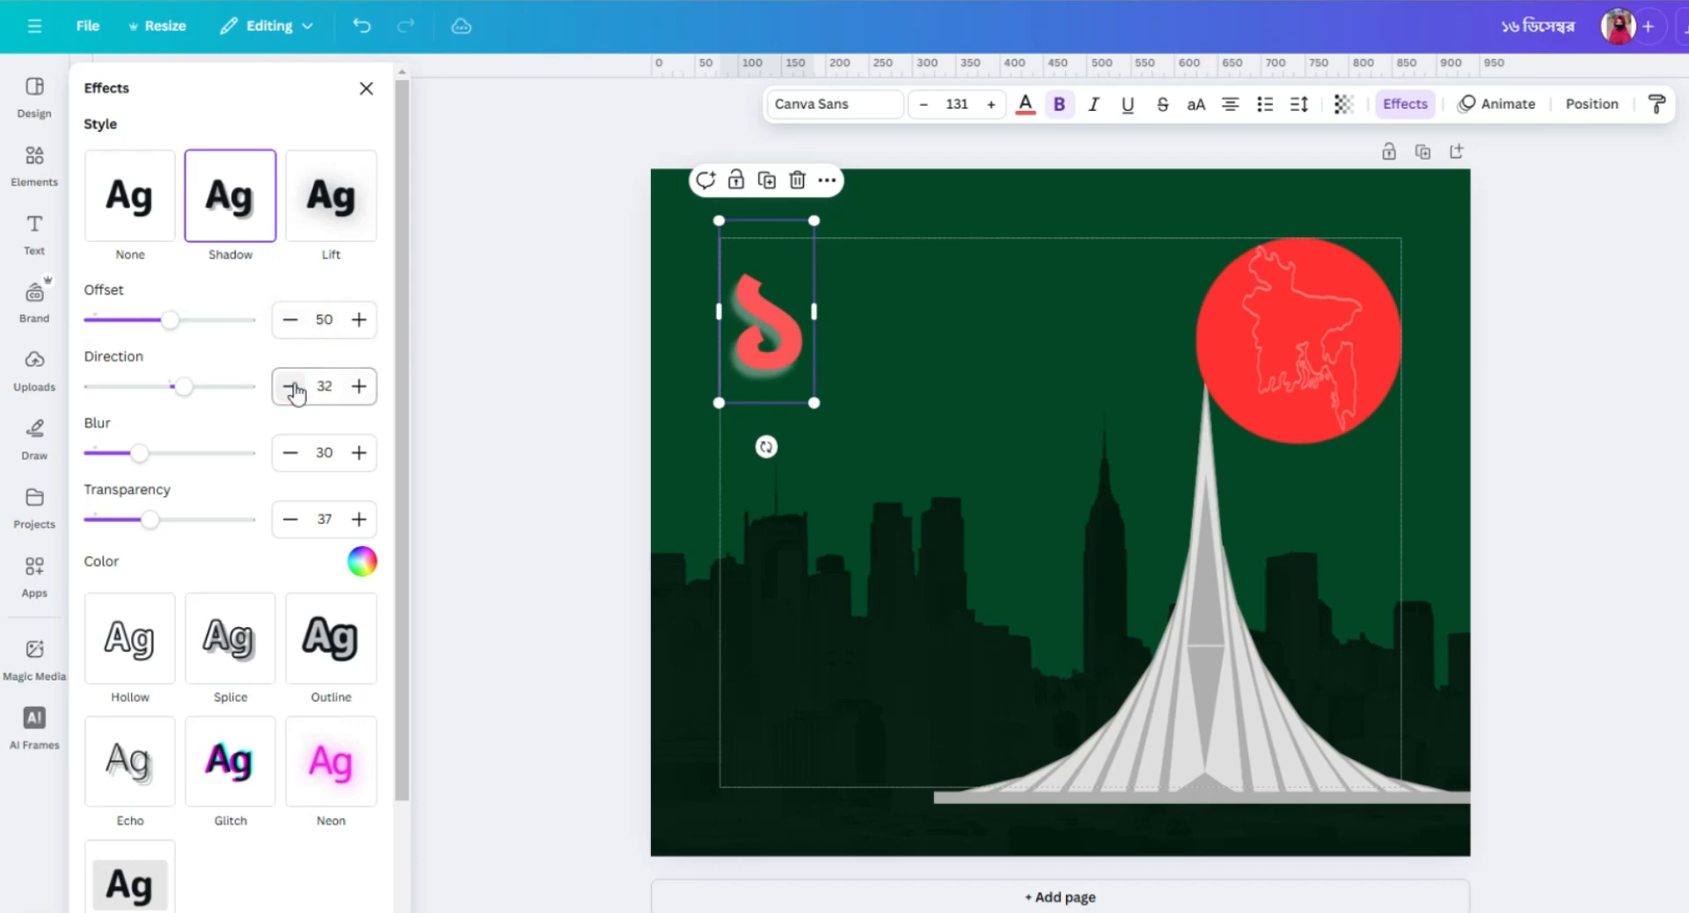
Set the blur of the digit's shadow to 50 and its transparency to 80.
click(357, 453)
click(357, 453)
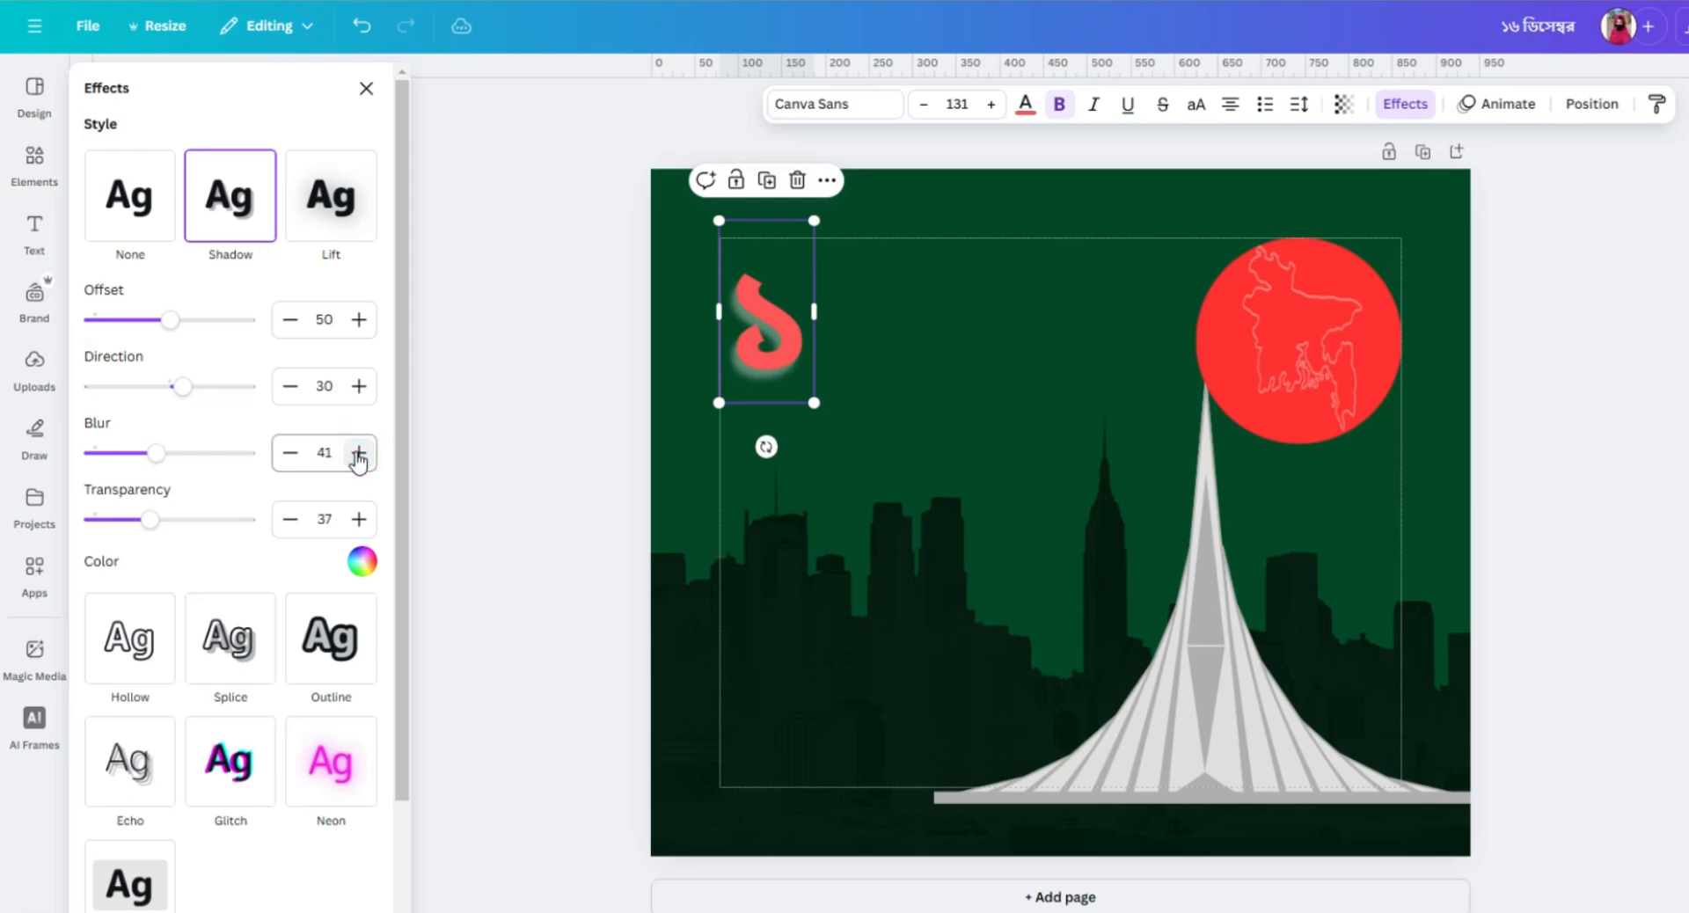
click(358, 453)
click(357, 453)
click(357, 453)
click(357, 453)
click(357, 453)
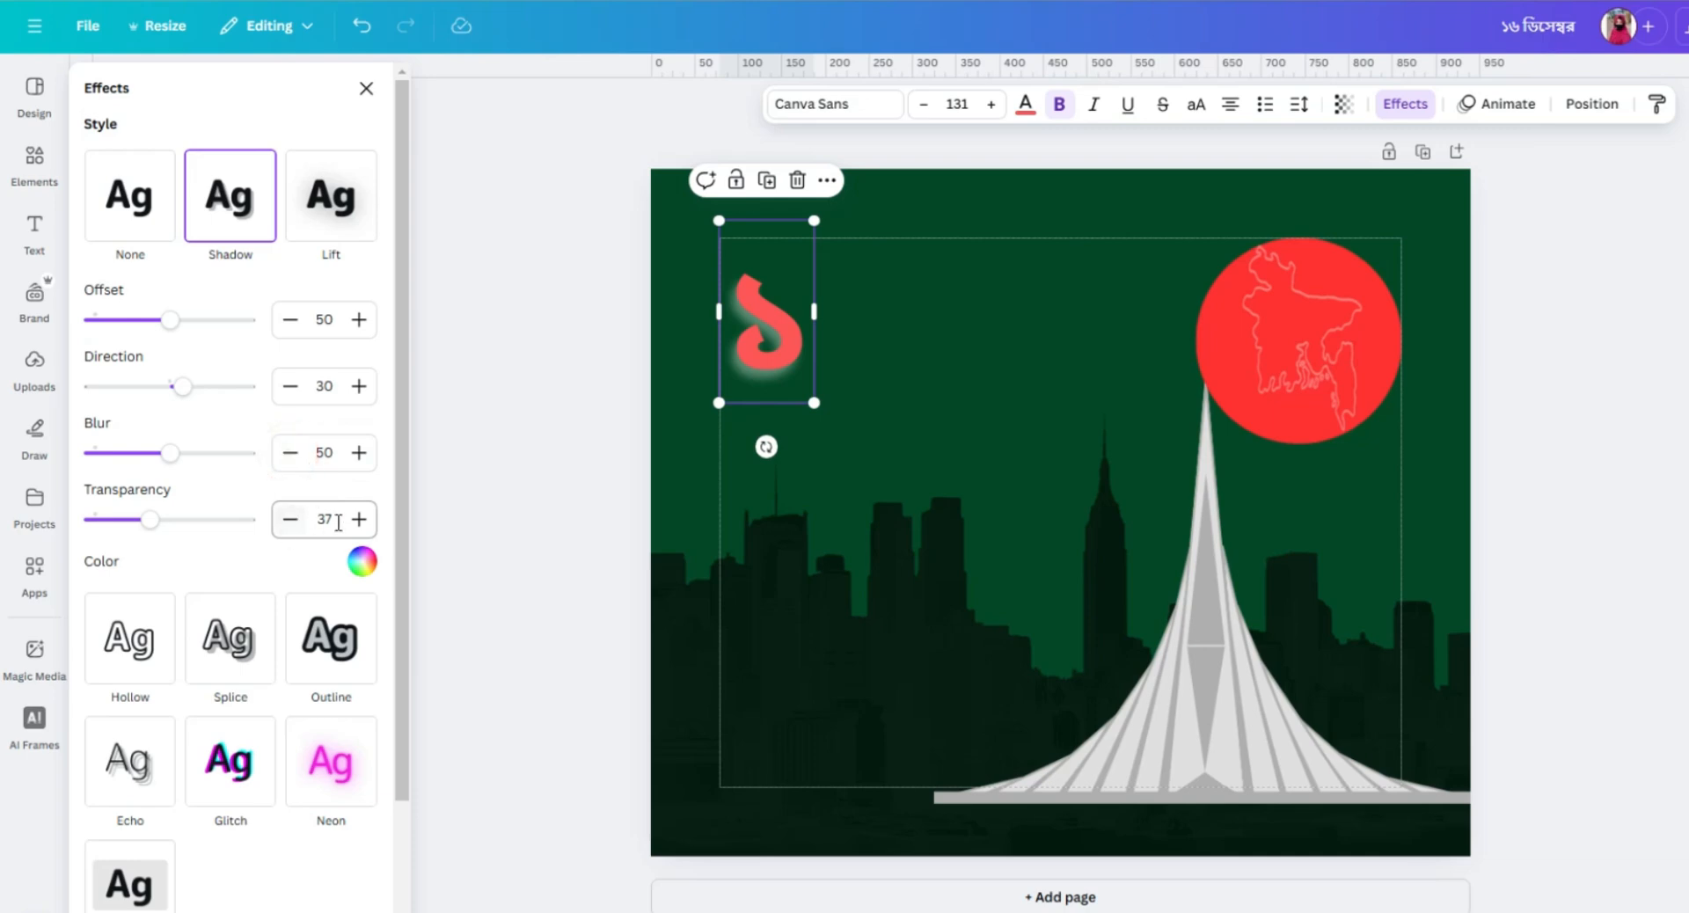
drag(153, 521, 218, 532)
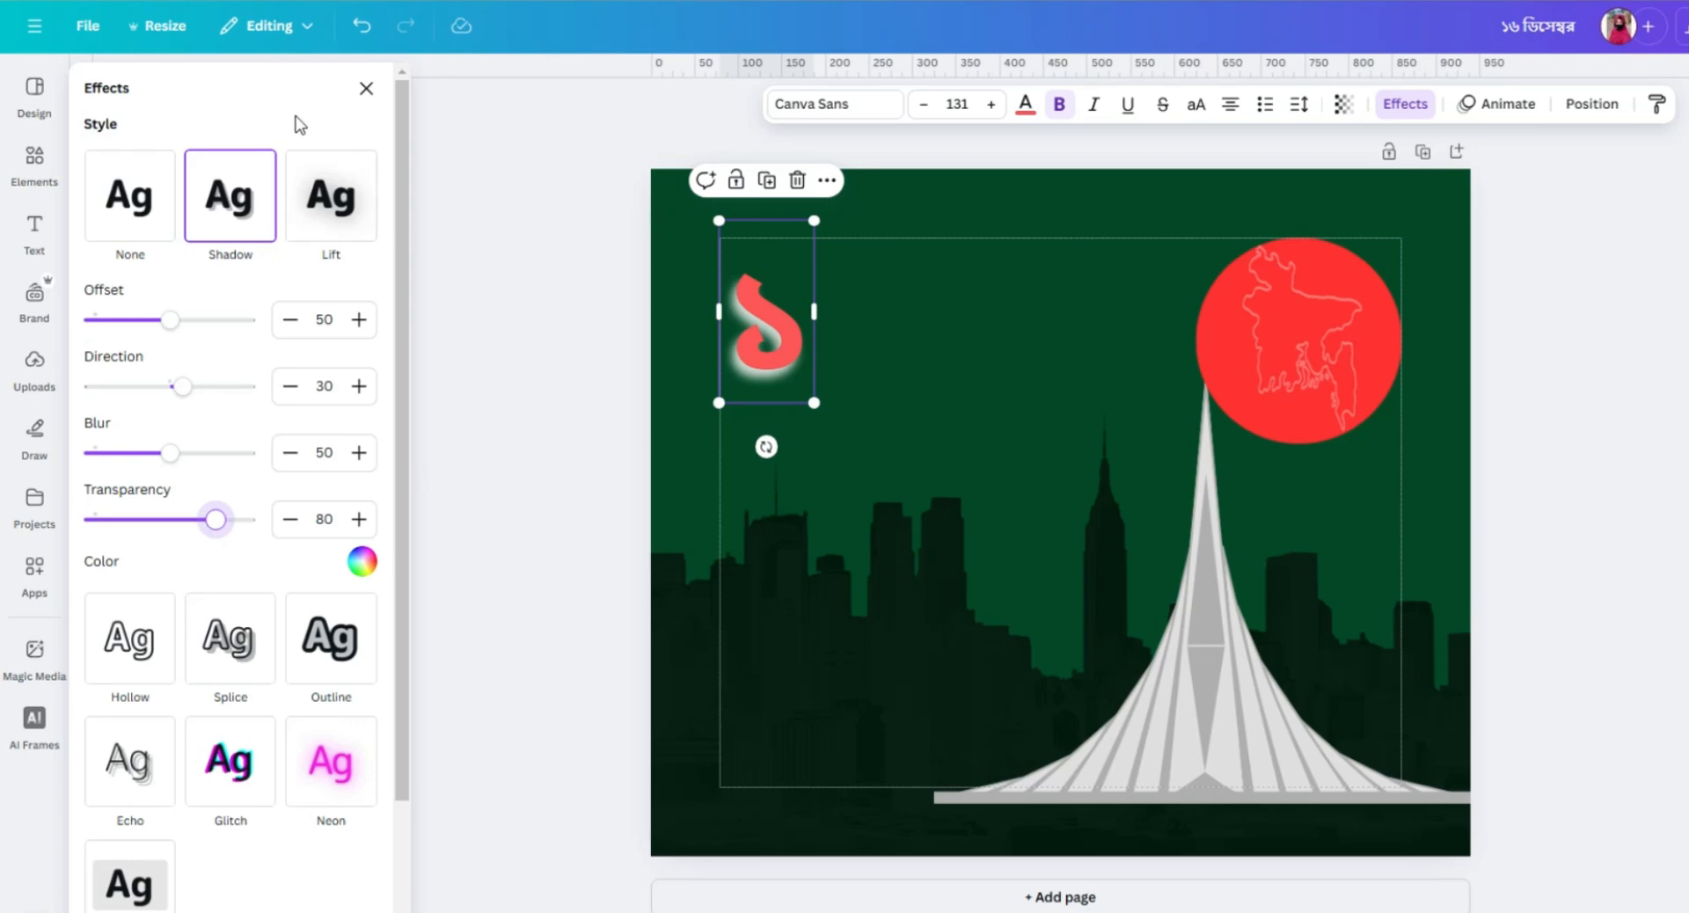
click(265, 86)
Recolour the digit's shadow with the custom green #296800.
click(362, 565)
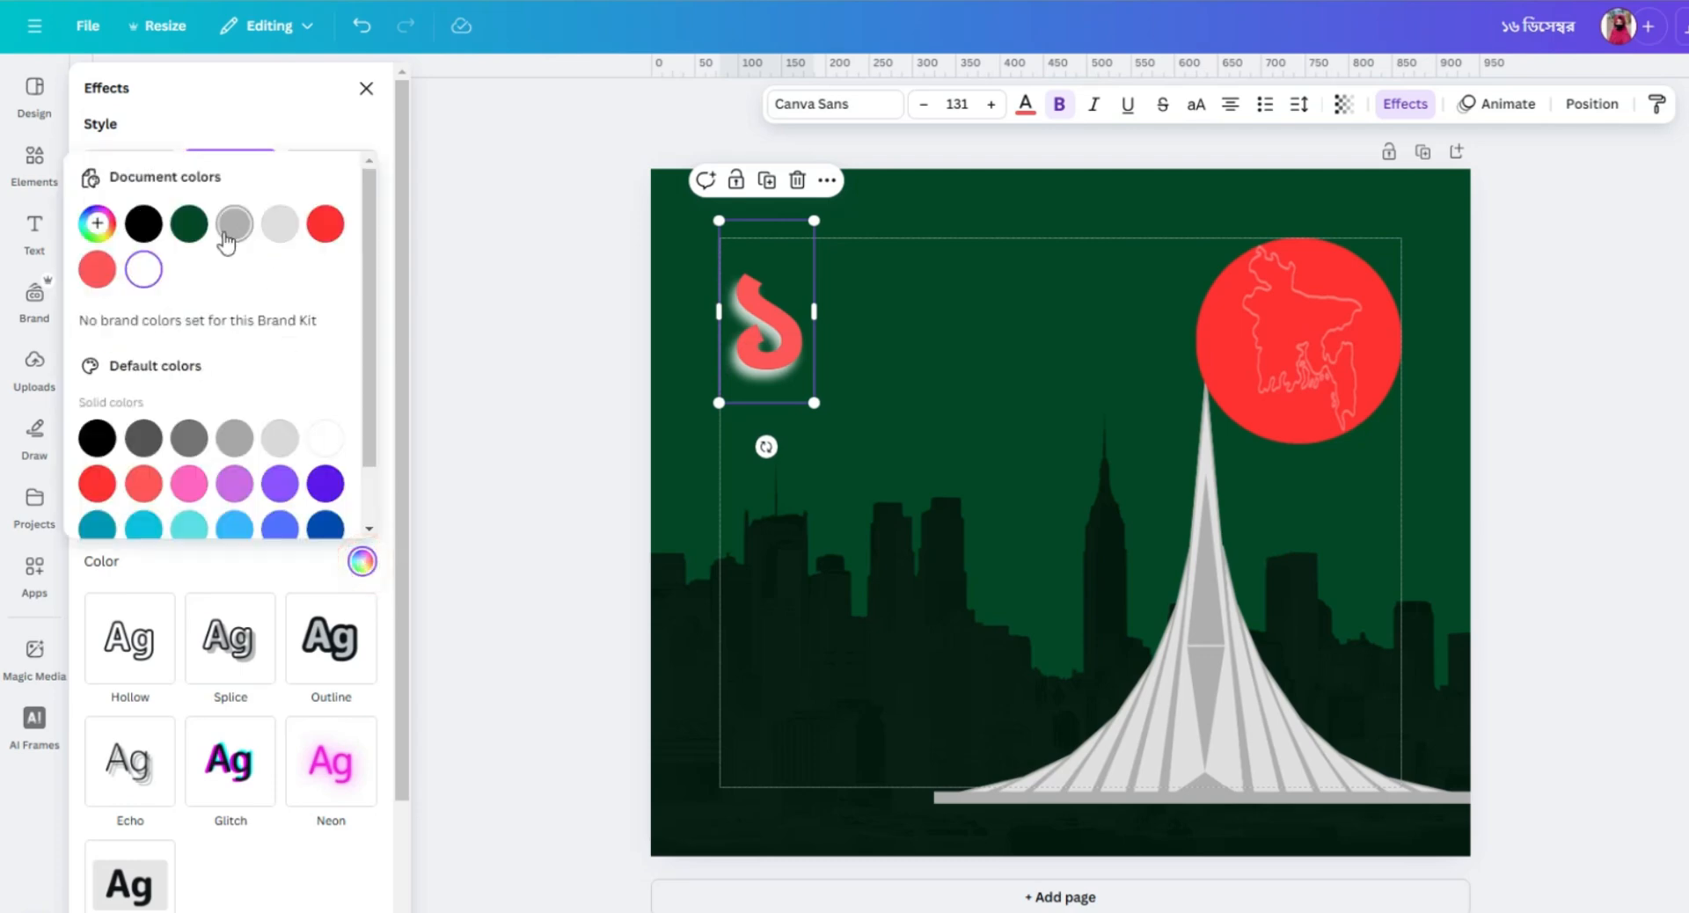
scroll(294, 483, down, 1)
scroll(161, 405, up, 2)
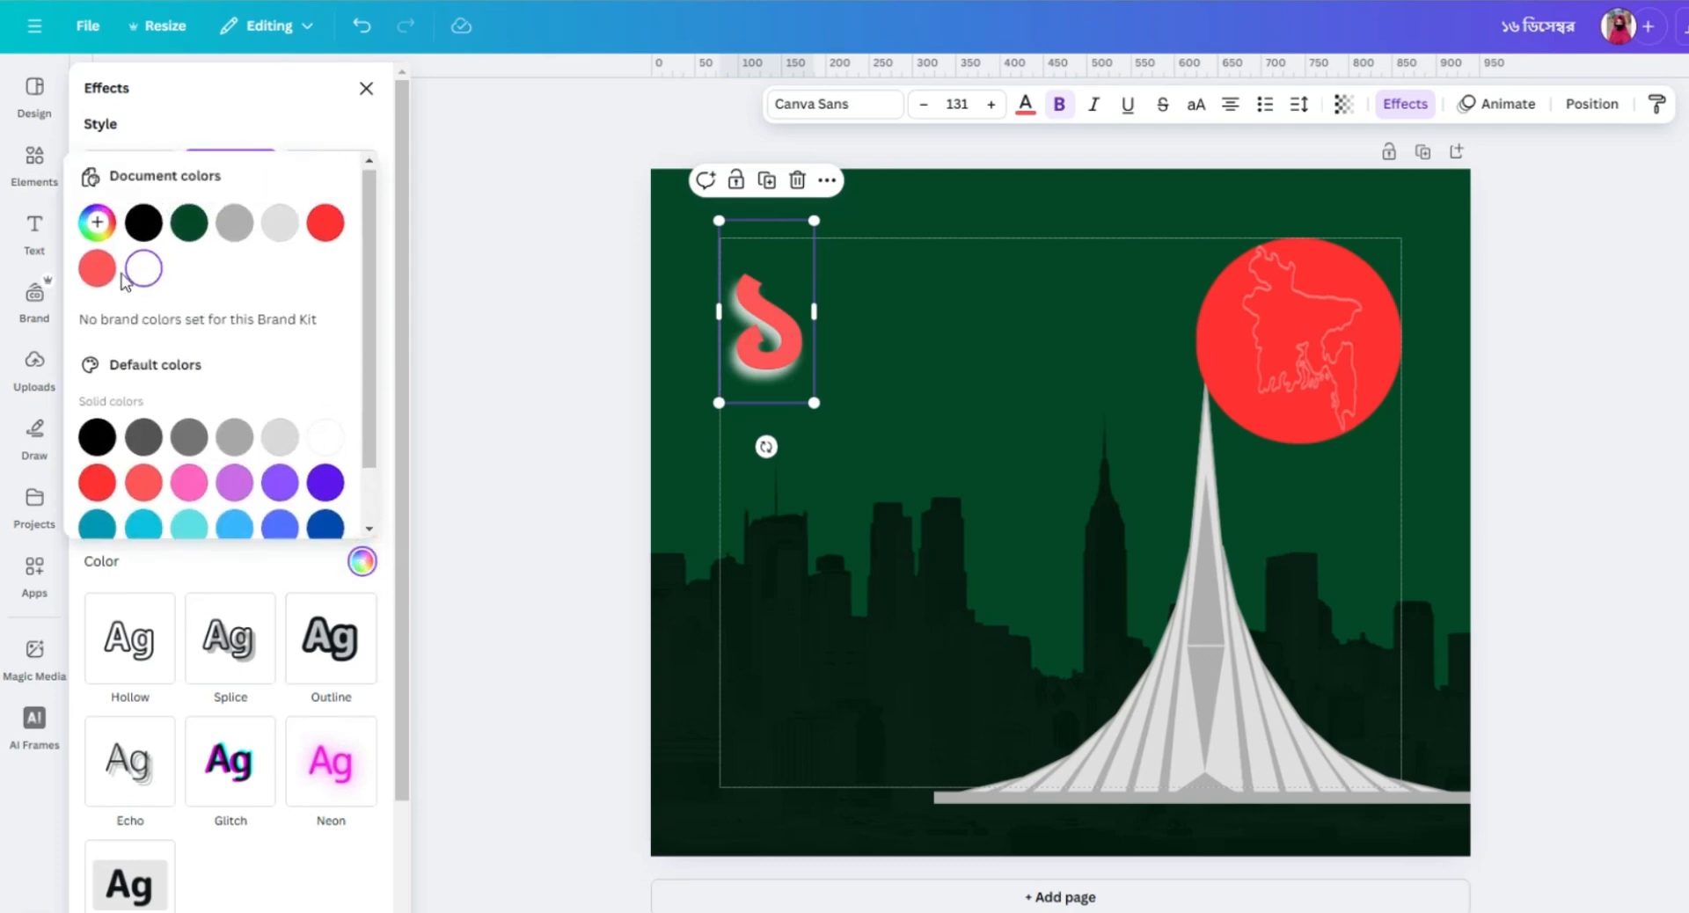
click(97, 224)
click(219, 422)
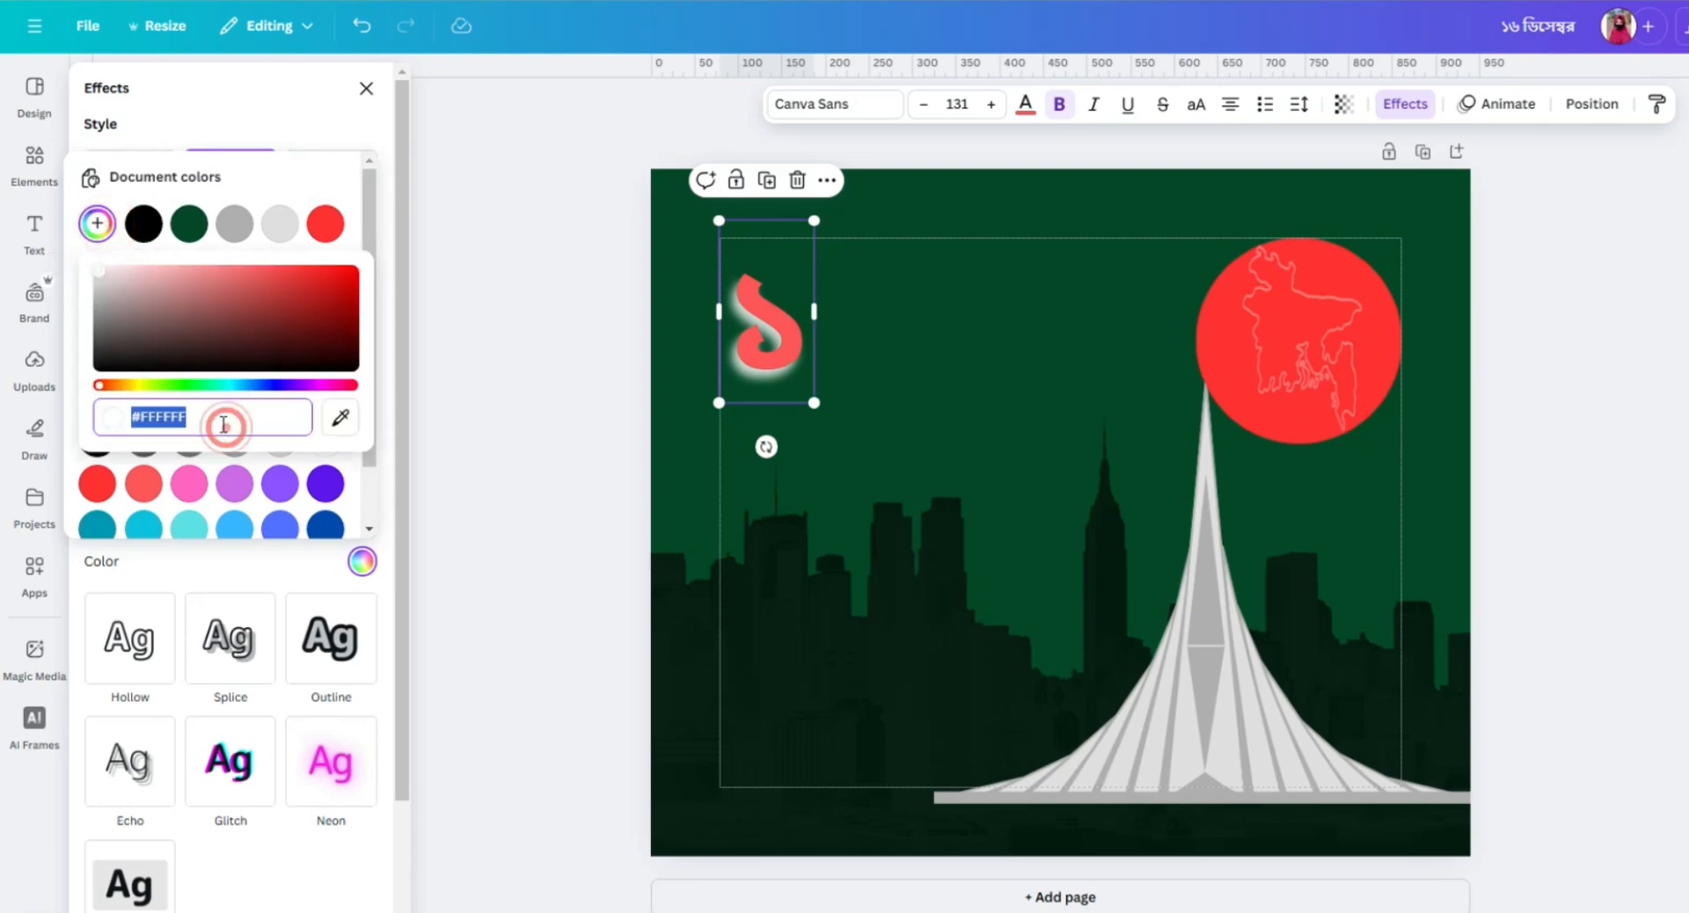
click(225, 419)
key(BackSpace)
key(BackSpace)
key(BackSpace)
key(BackSpace)
key(BackSpace)
key(BackSpace)
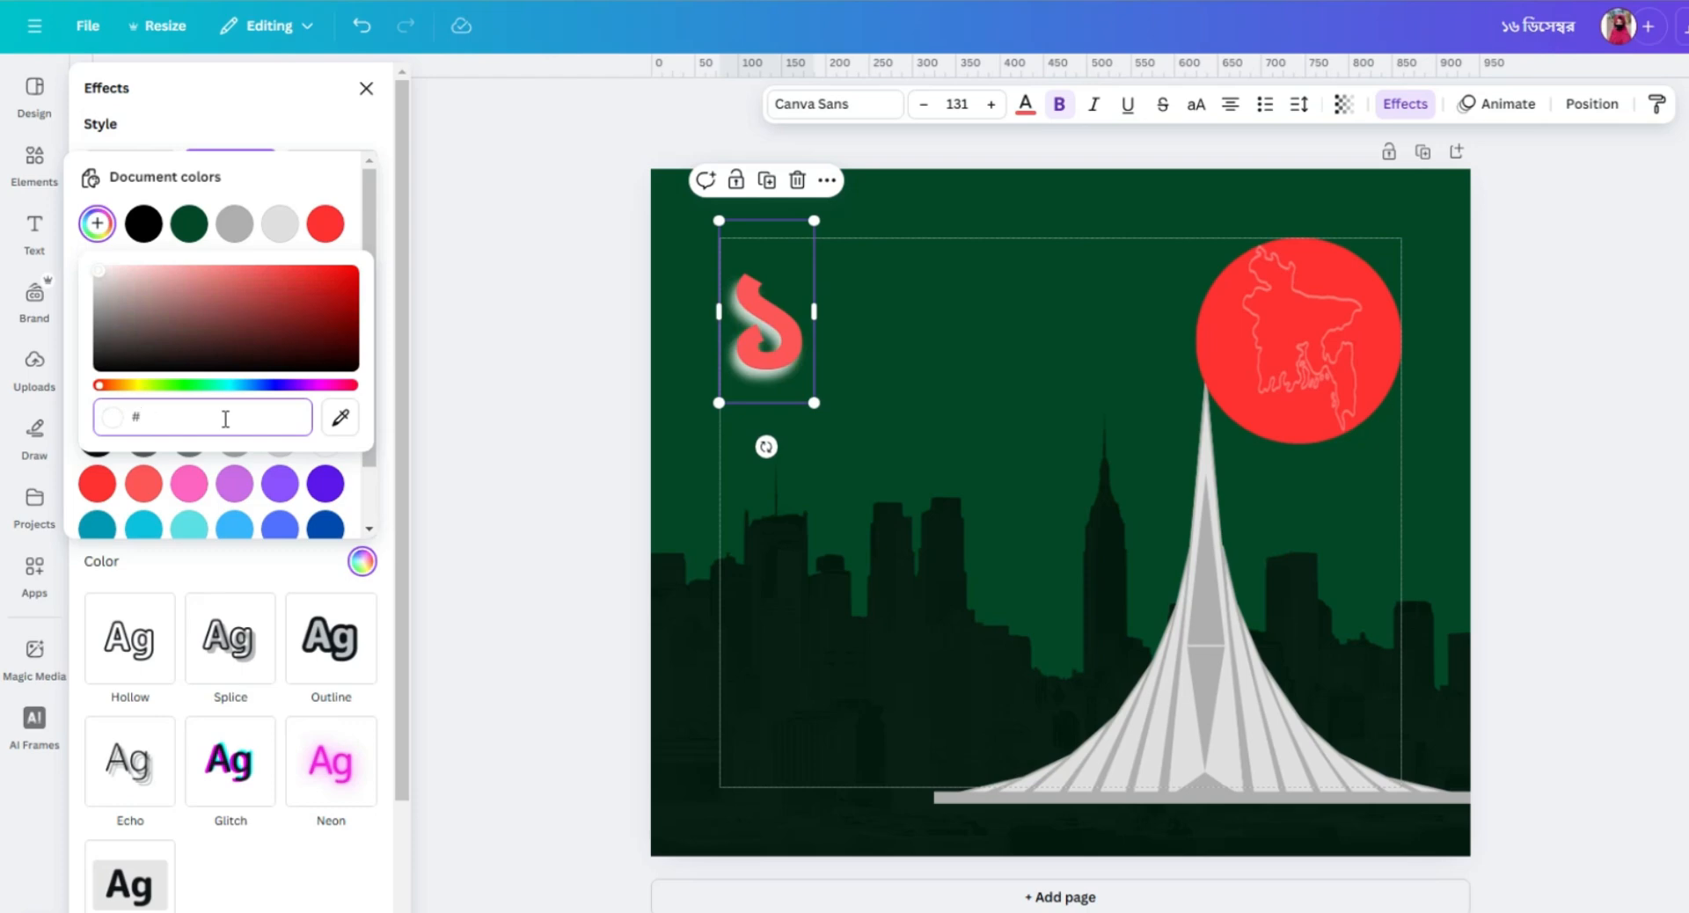
text(296800)
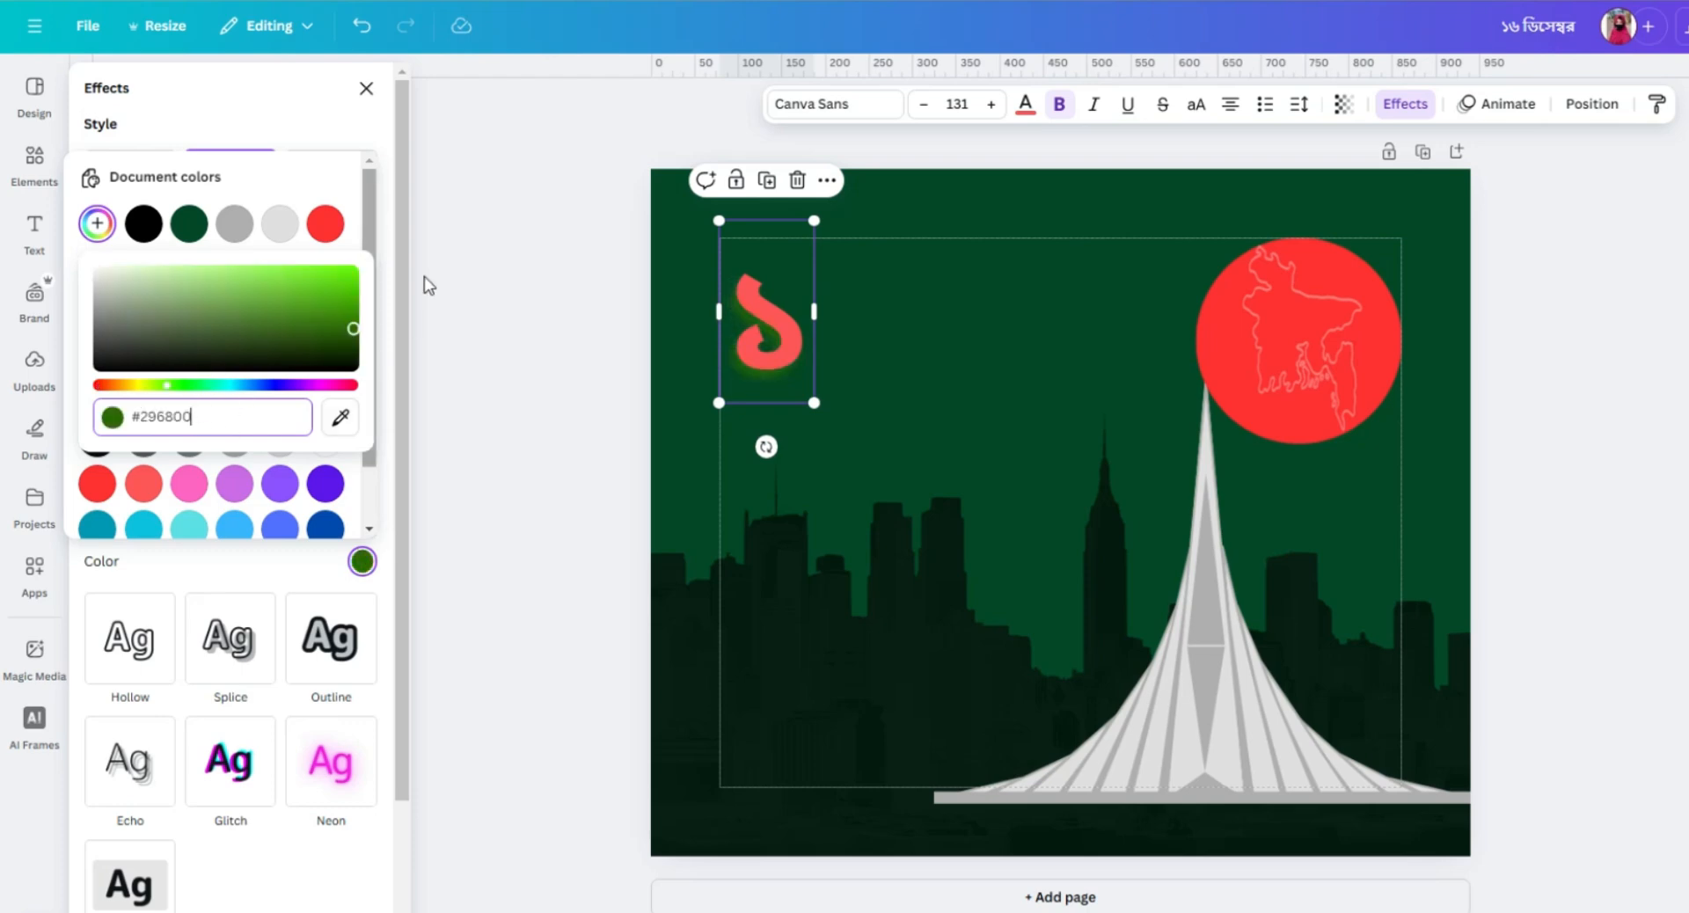
click(322, 118)
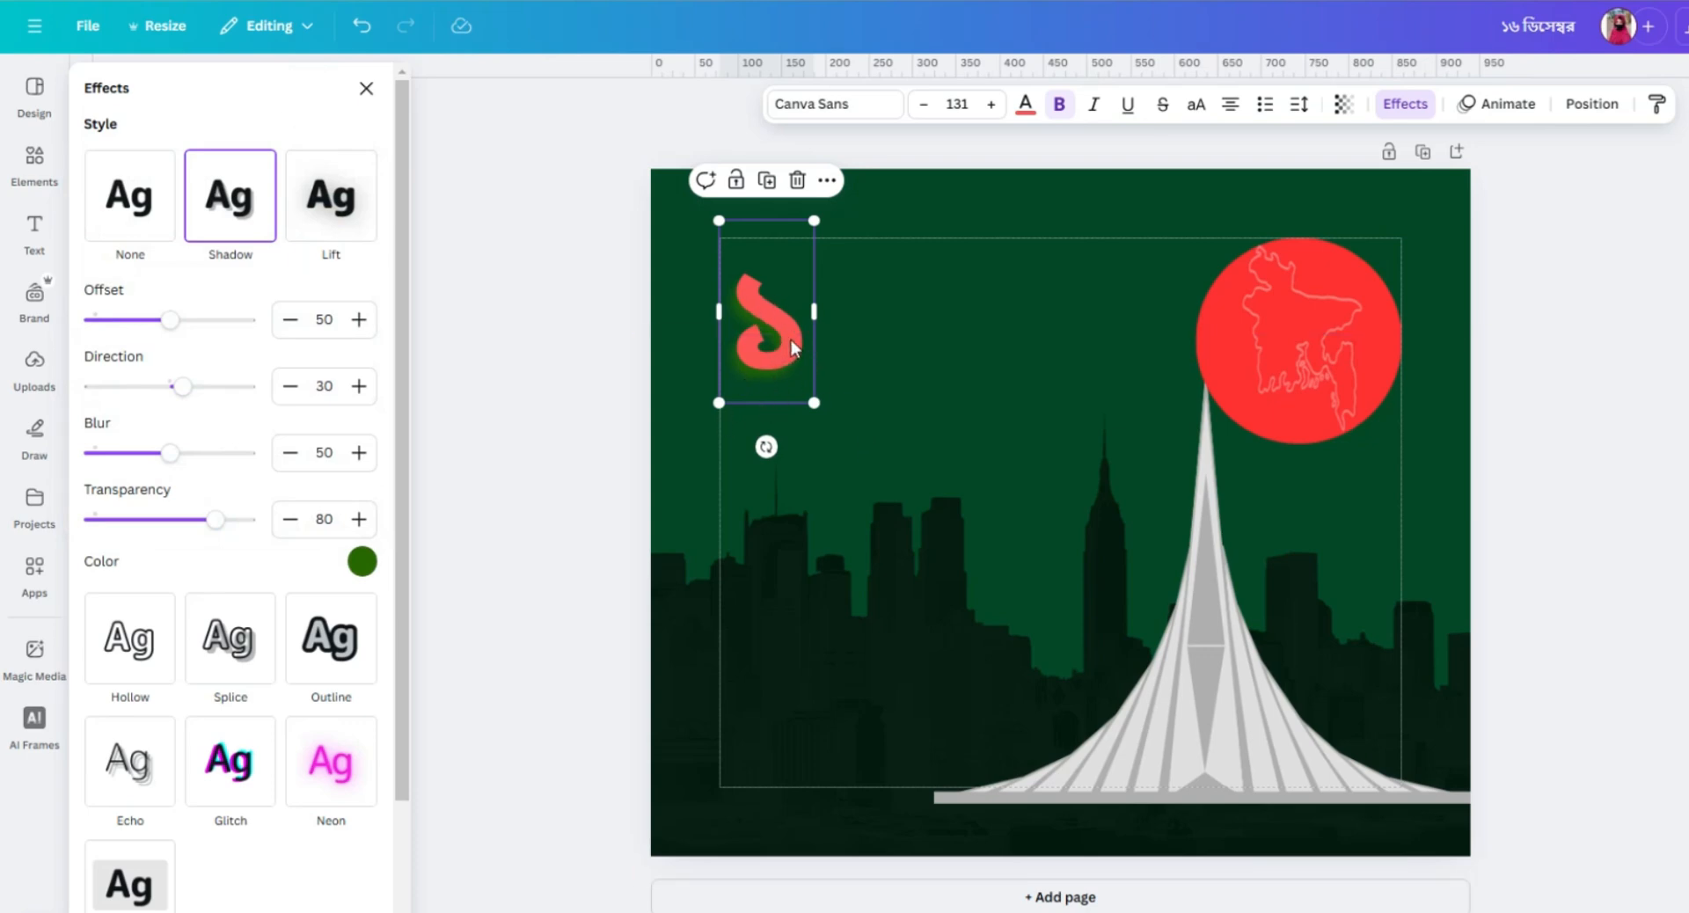
Duplicate the digit ১, place the copy just to its right, and replace the copy's text with ৬.
click(874, 346)
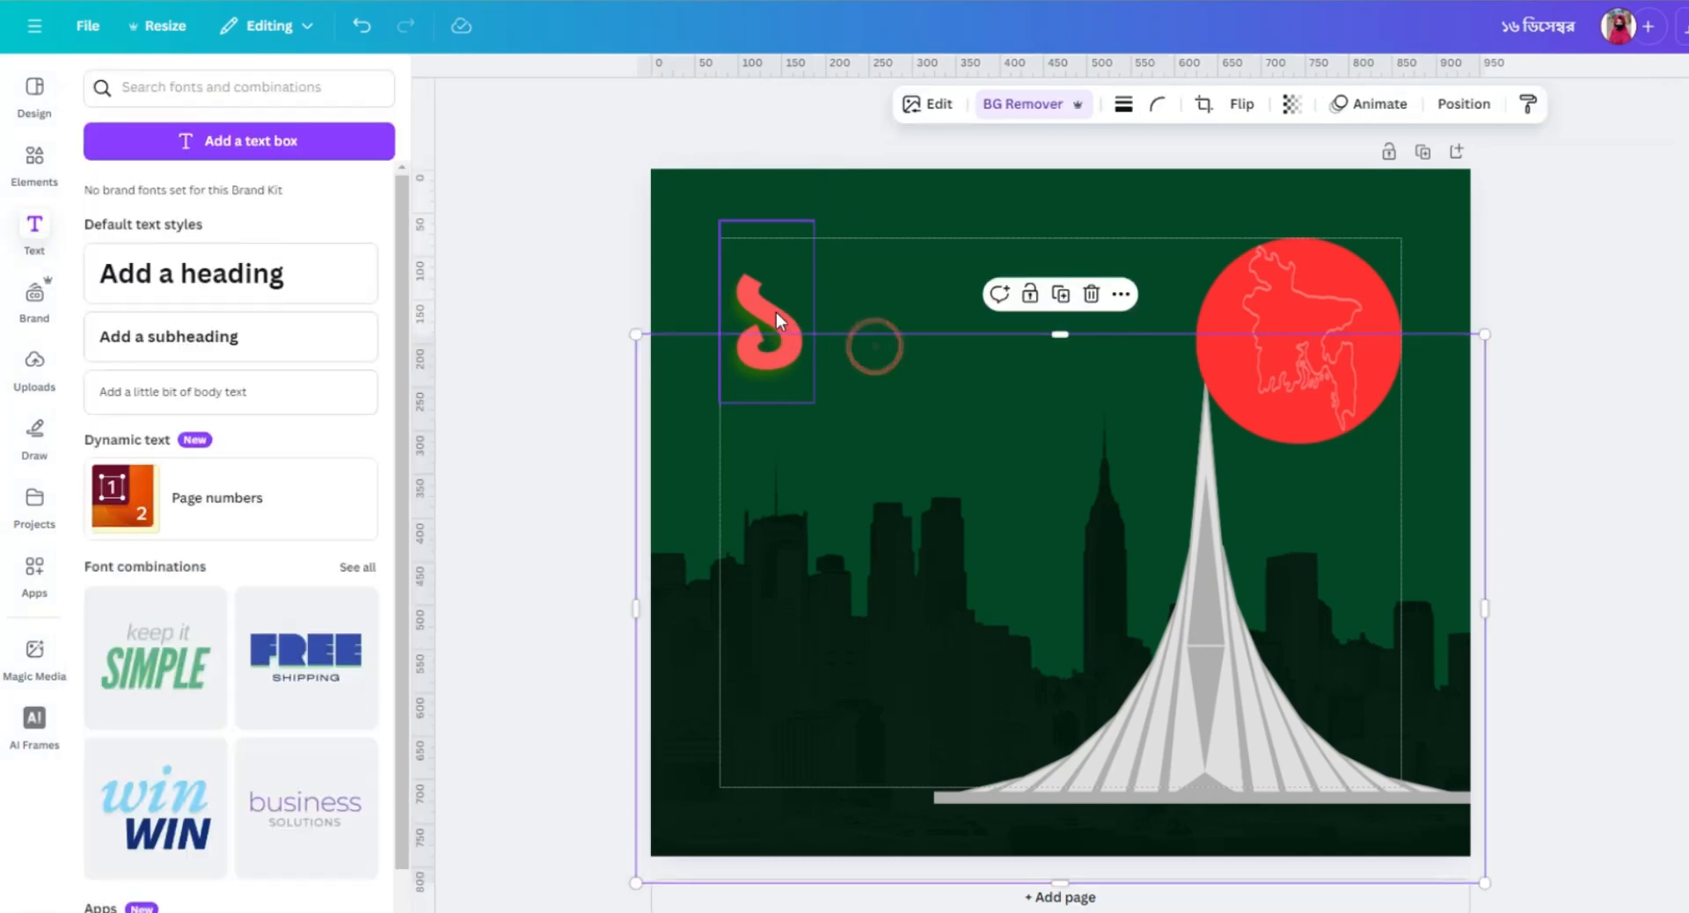
click(776, 313)
click(766, 182)
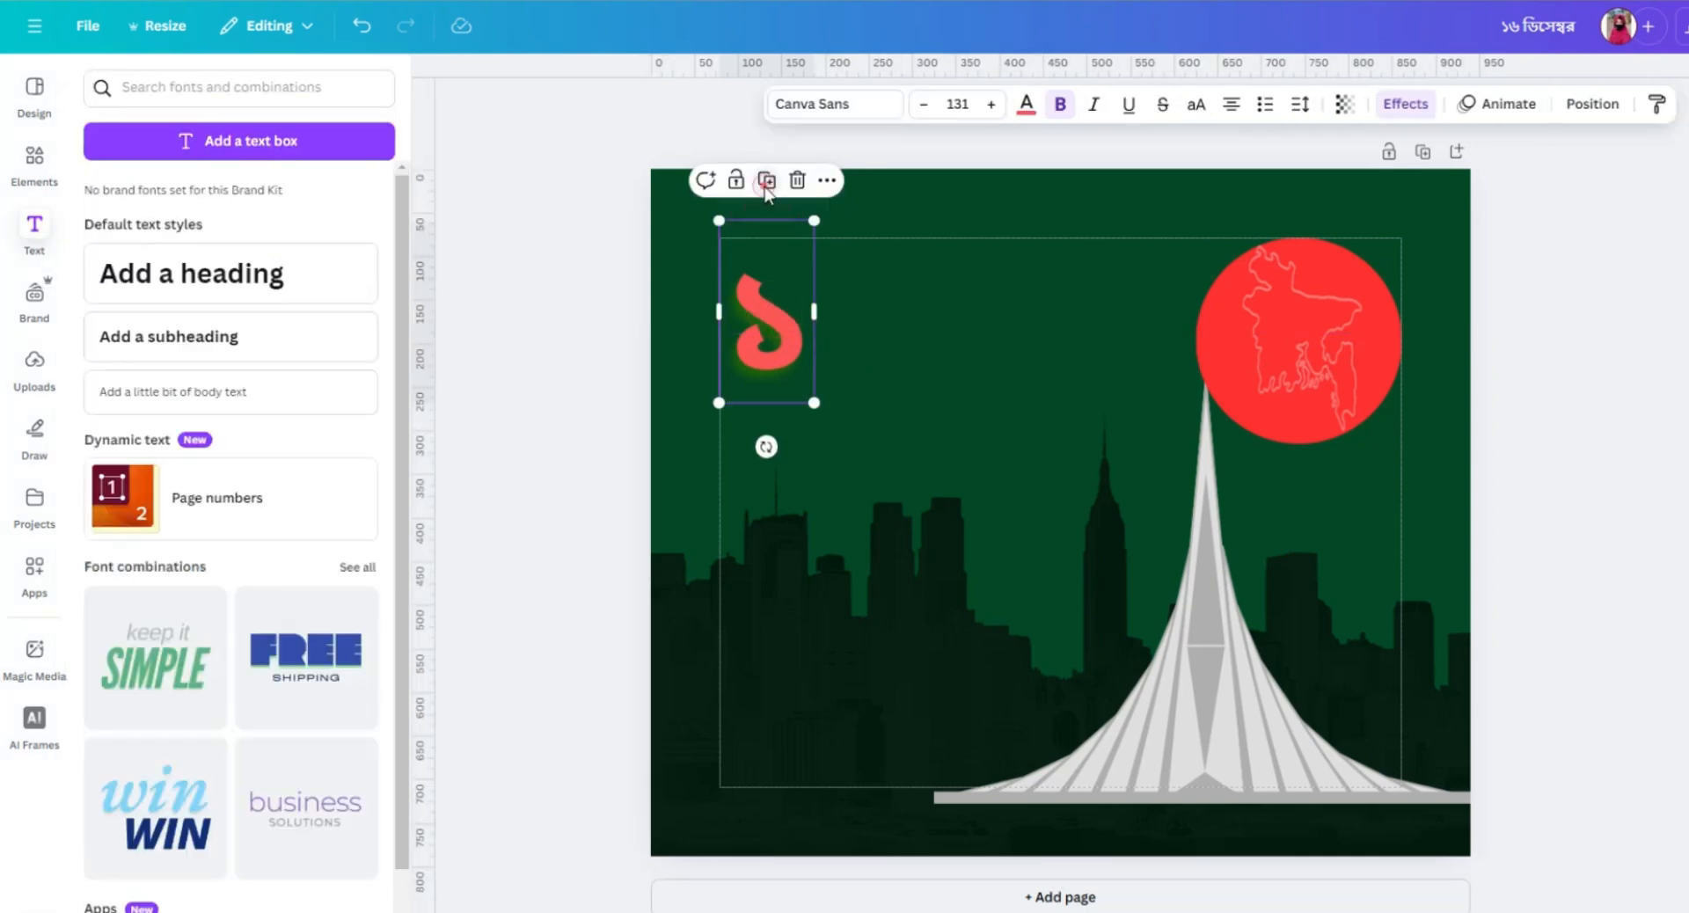
drag(795, 339, 837, 334)
double_click(832, 340)
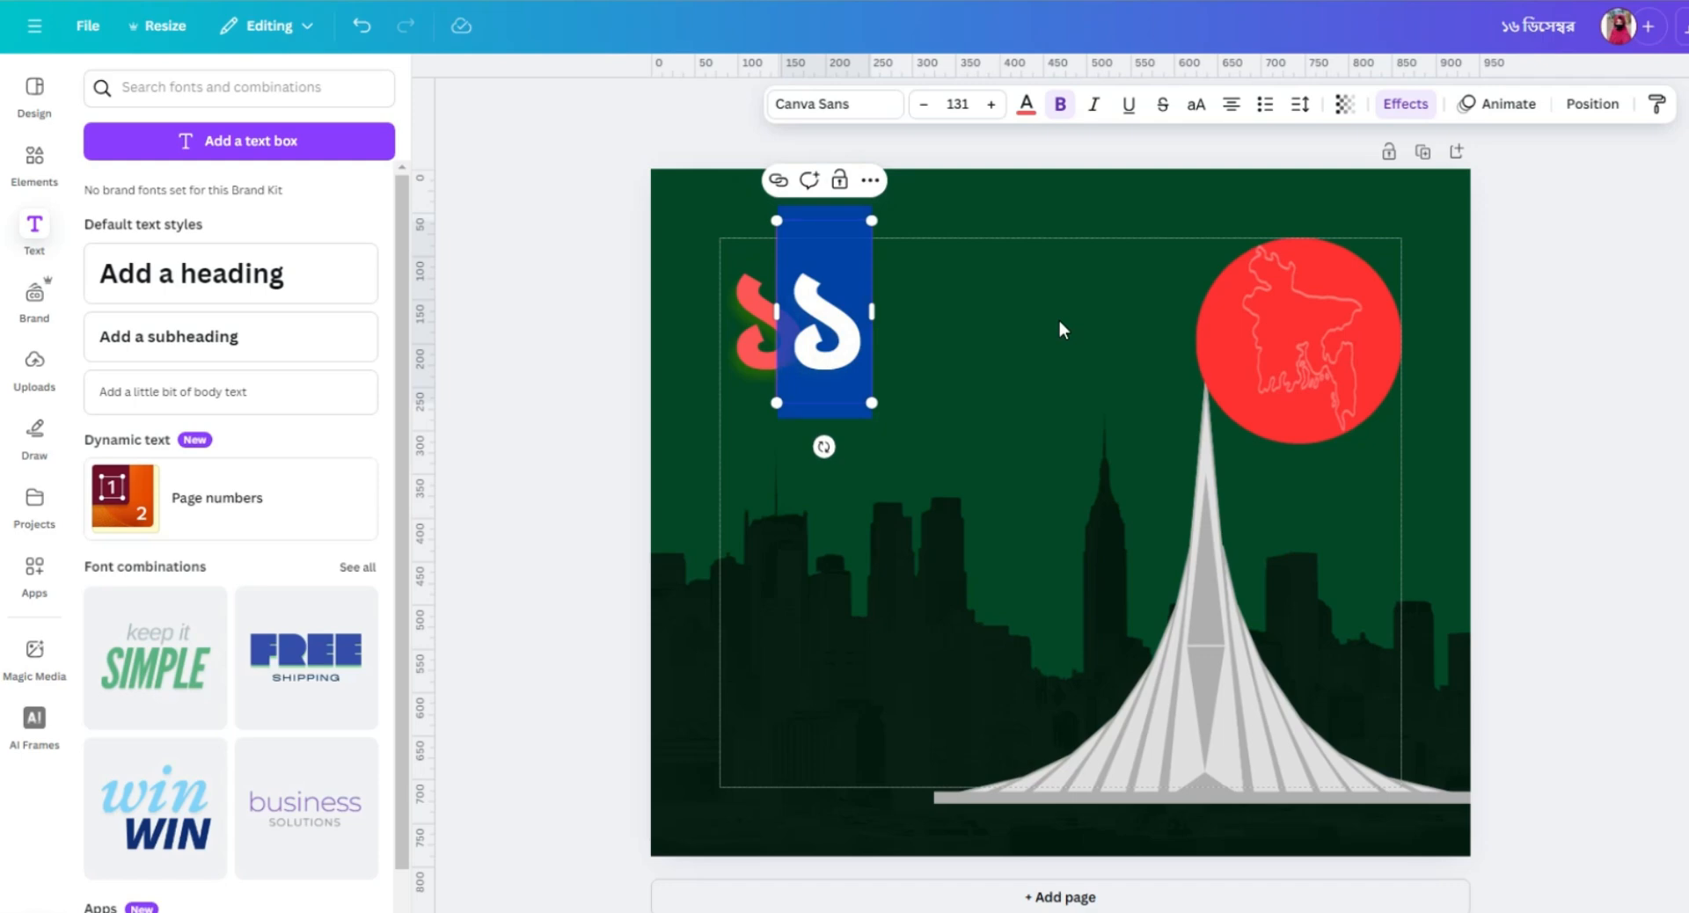
key(BackSpace)
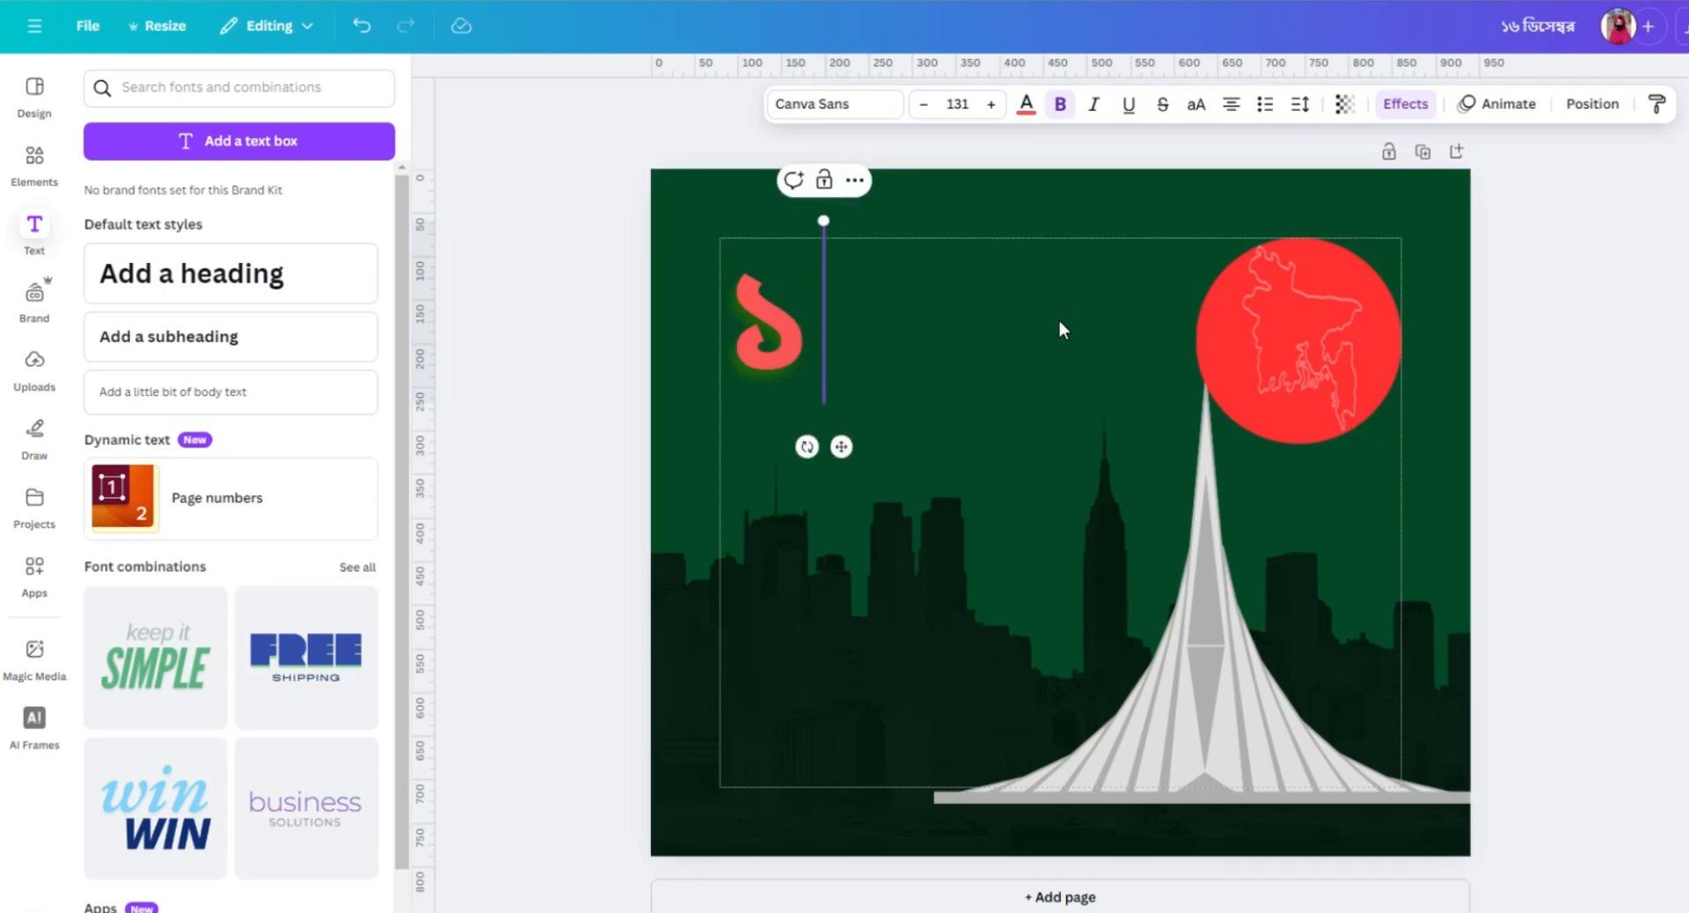
text(৬)
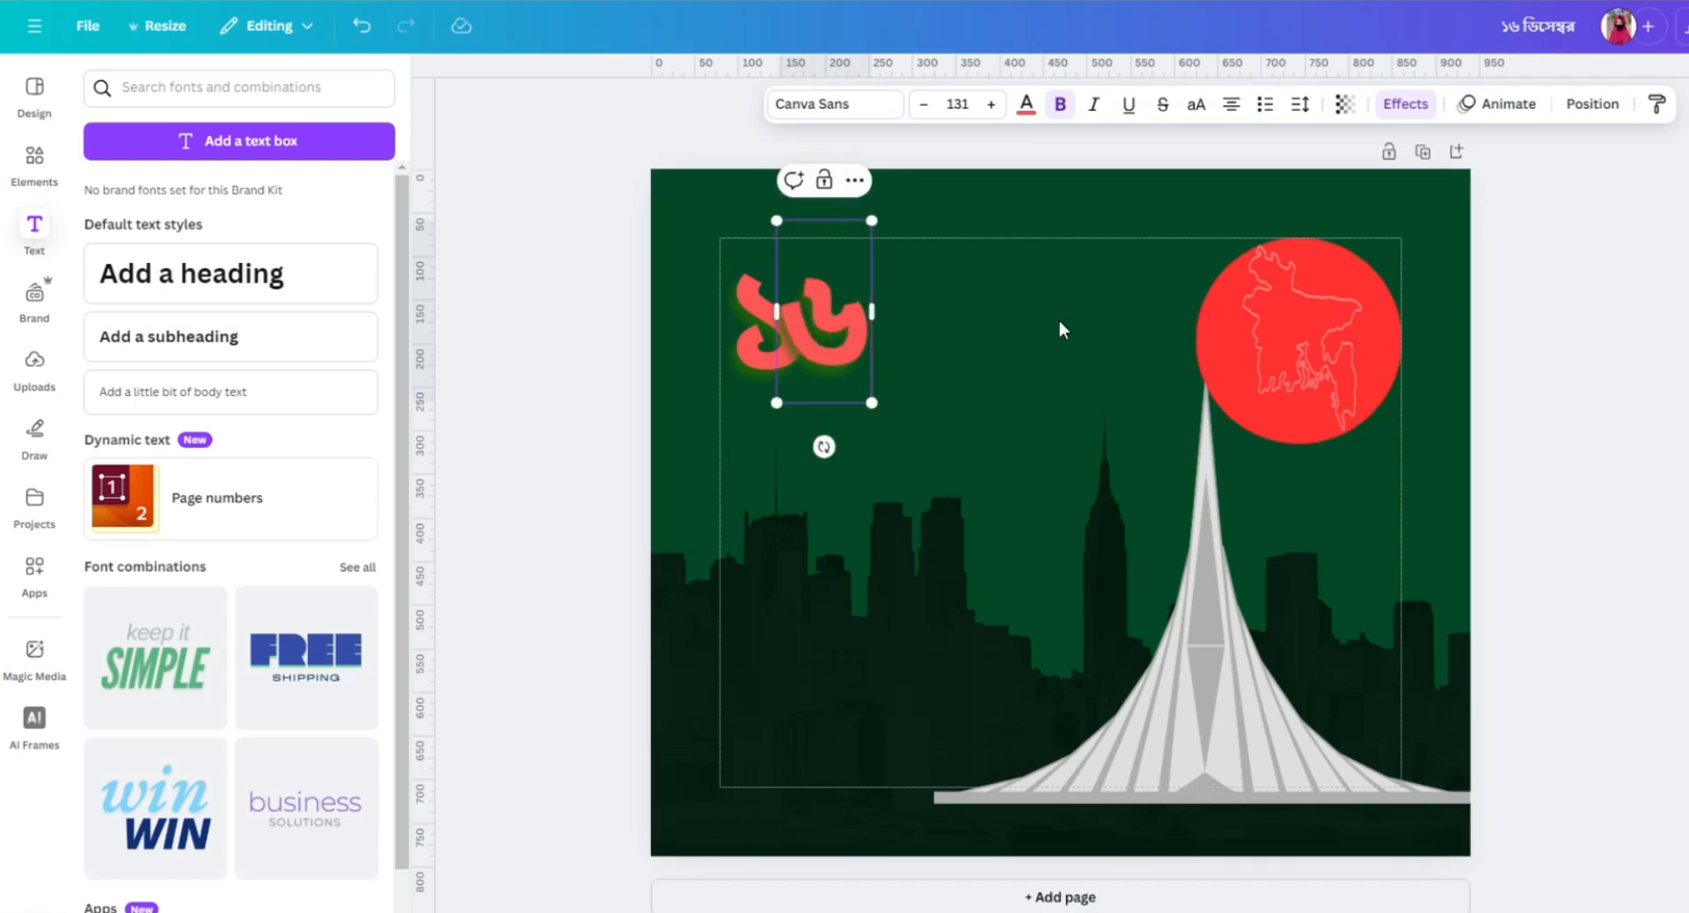
click(961, 306)
Send the digit ৬ one layer backward and shift it slightly right to sit directly beside the ১.
click(833, 321)
drag(833, 321, 840, 322)
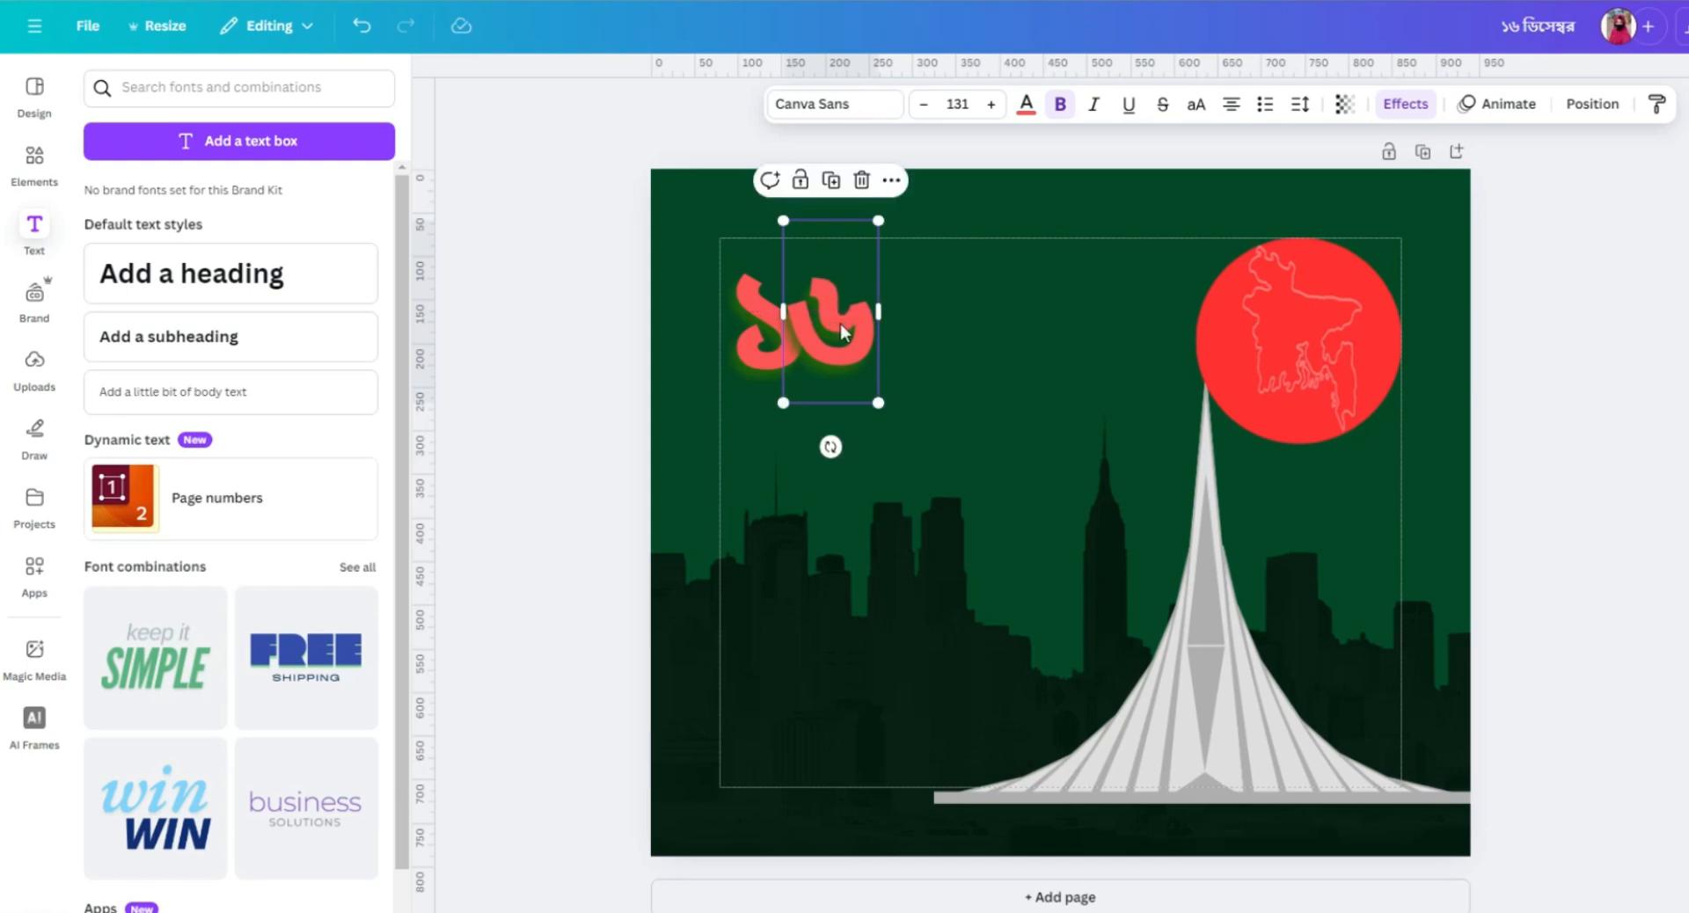
click(1592, 104)
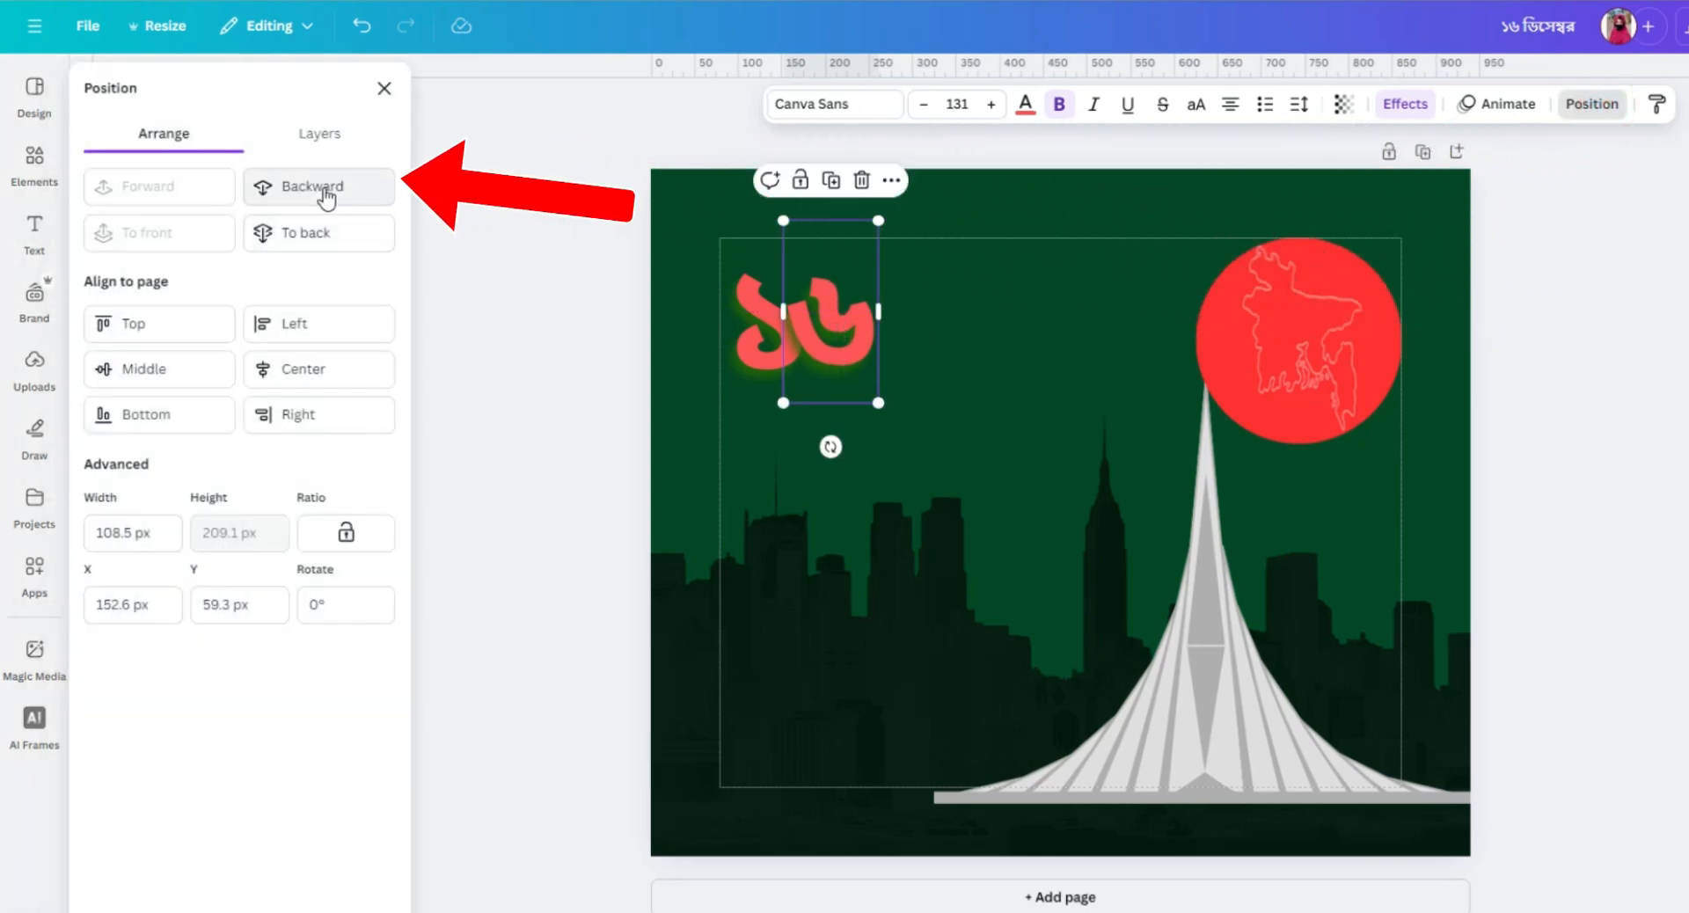
click(326, 196)
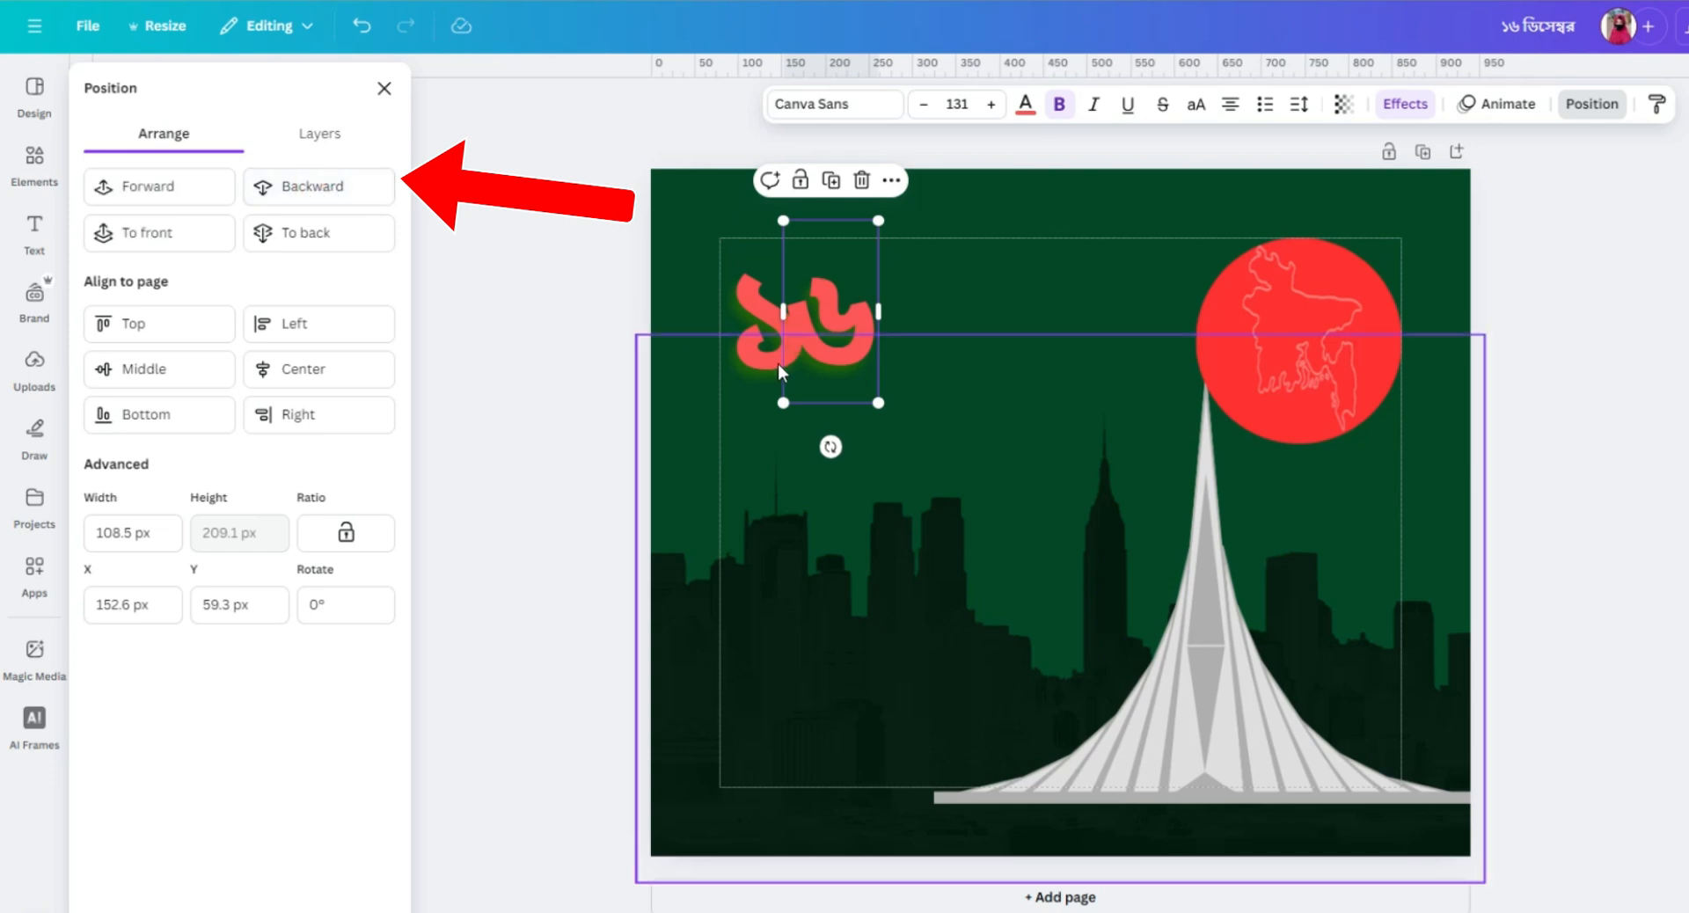
drag(839, 316, 846, 315)
click(943, 350)
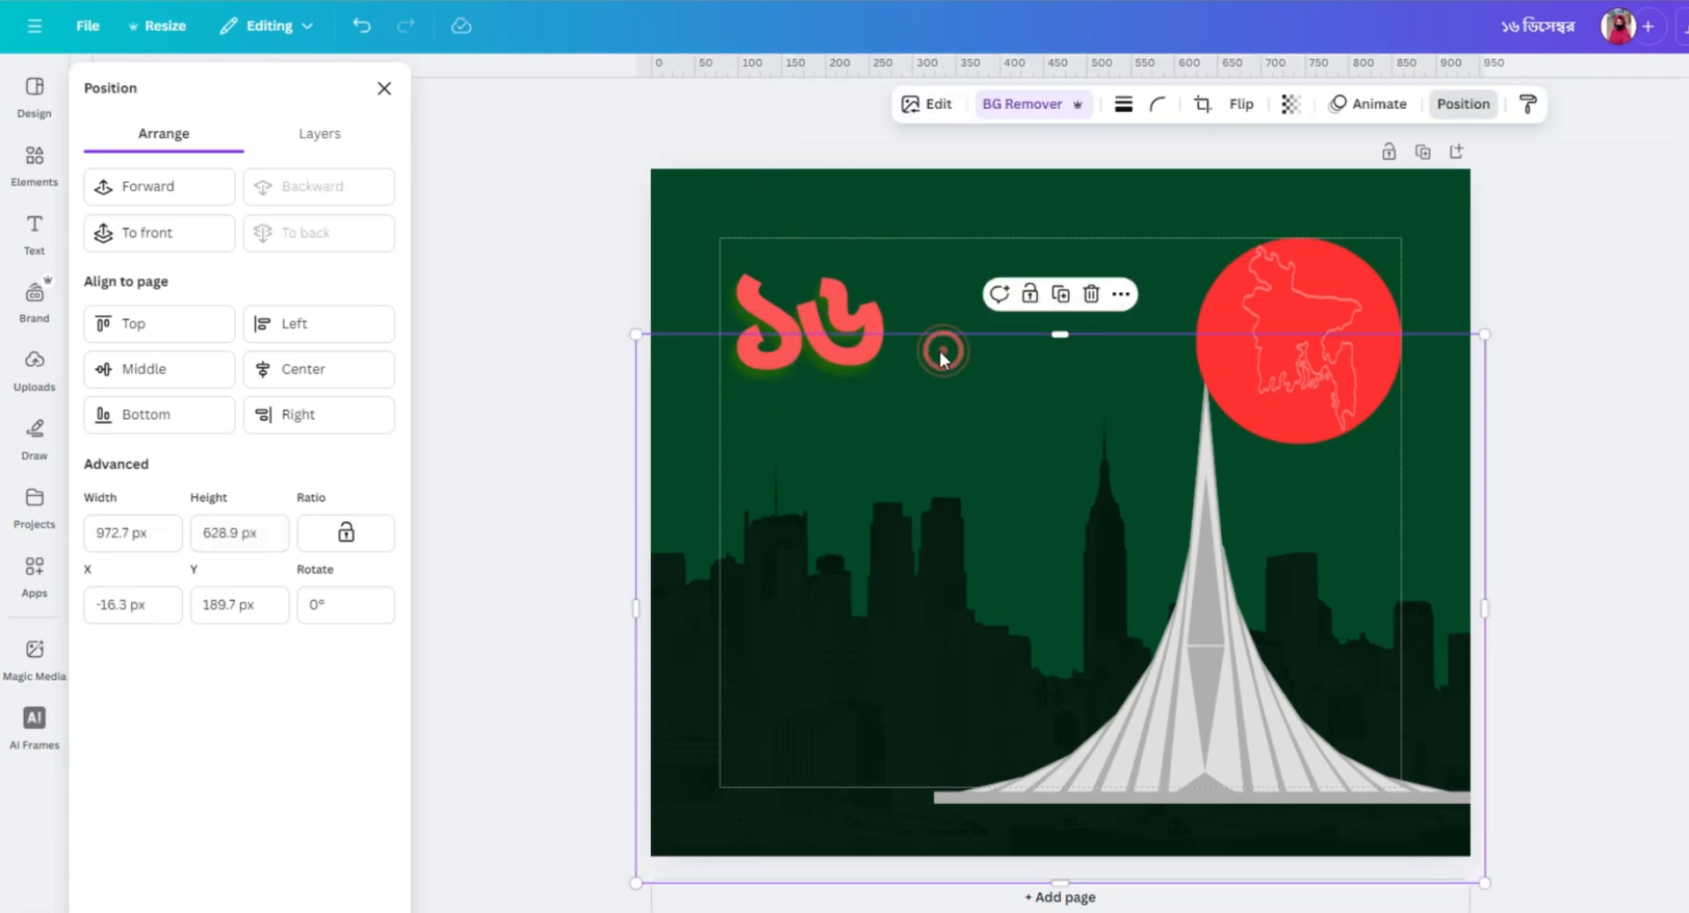
Duplicate the digit ৬, place the copy to its right, and replace the copy's text with ডি.
click(869, 325)
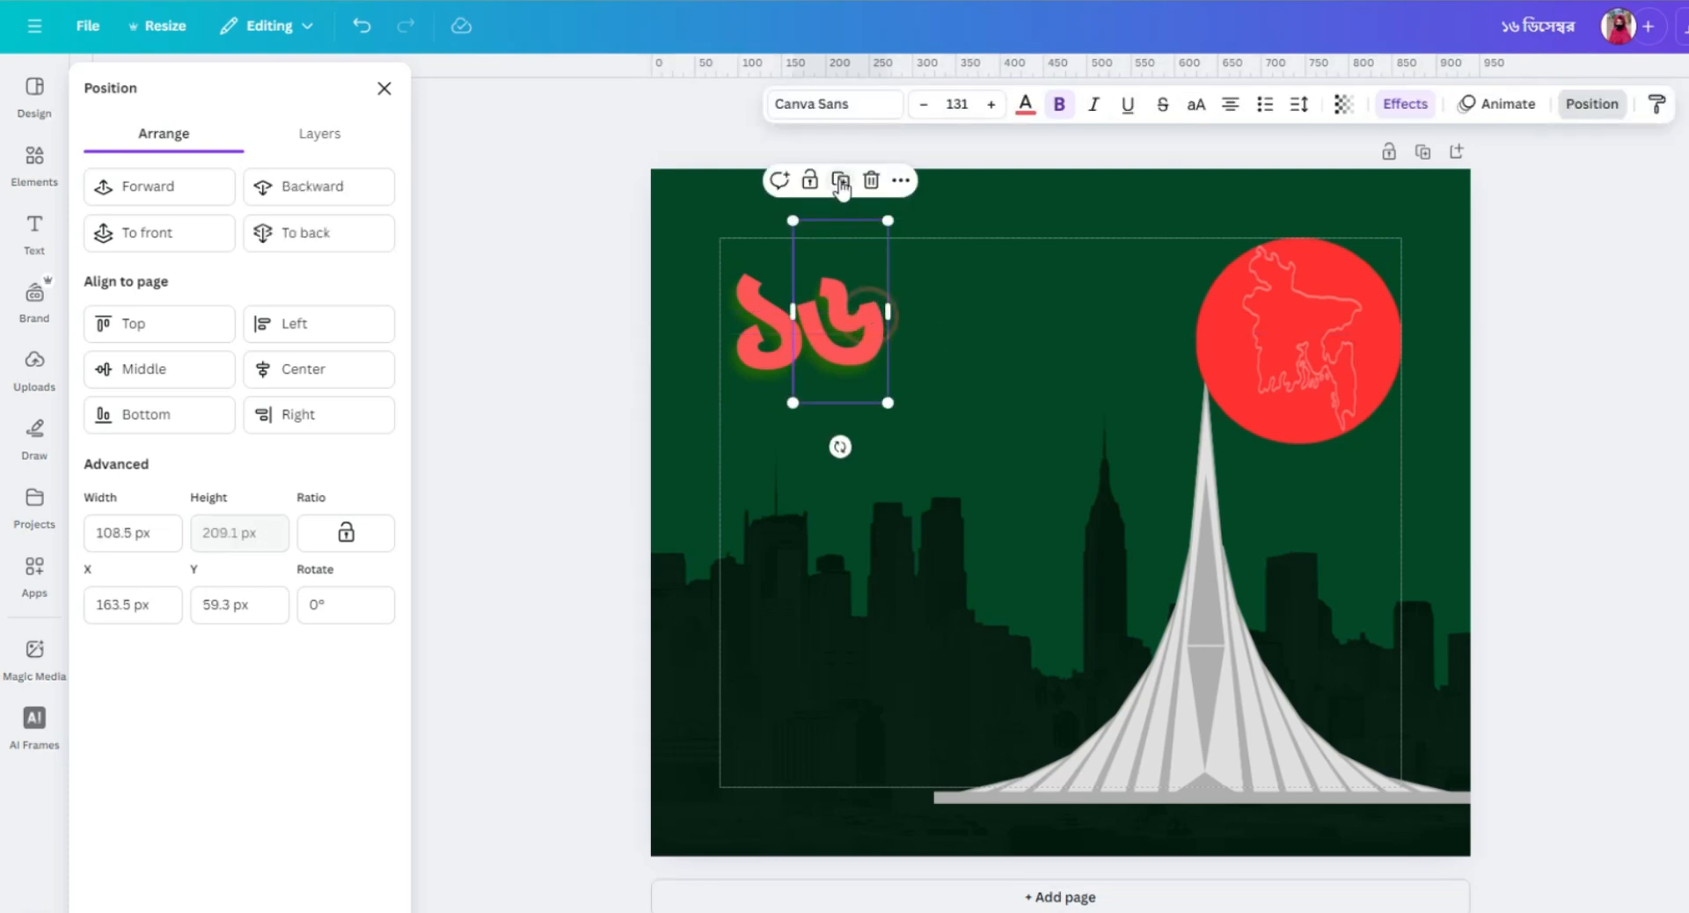
click(839, 180)
drag(878, 339, 968, 323)
double_click(959, 316)
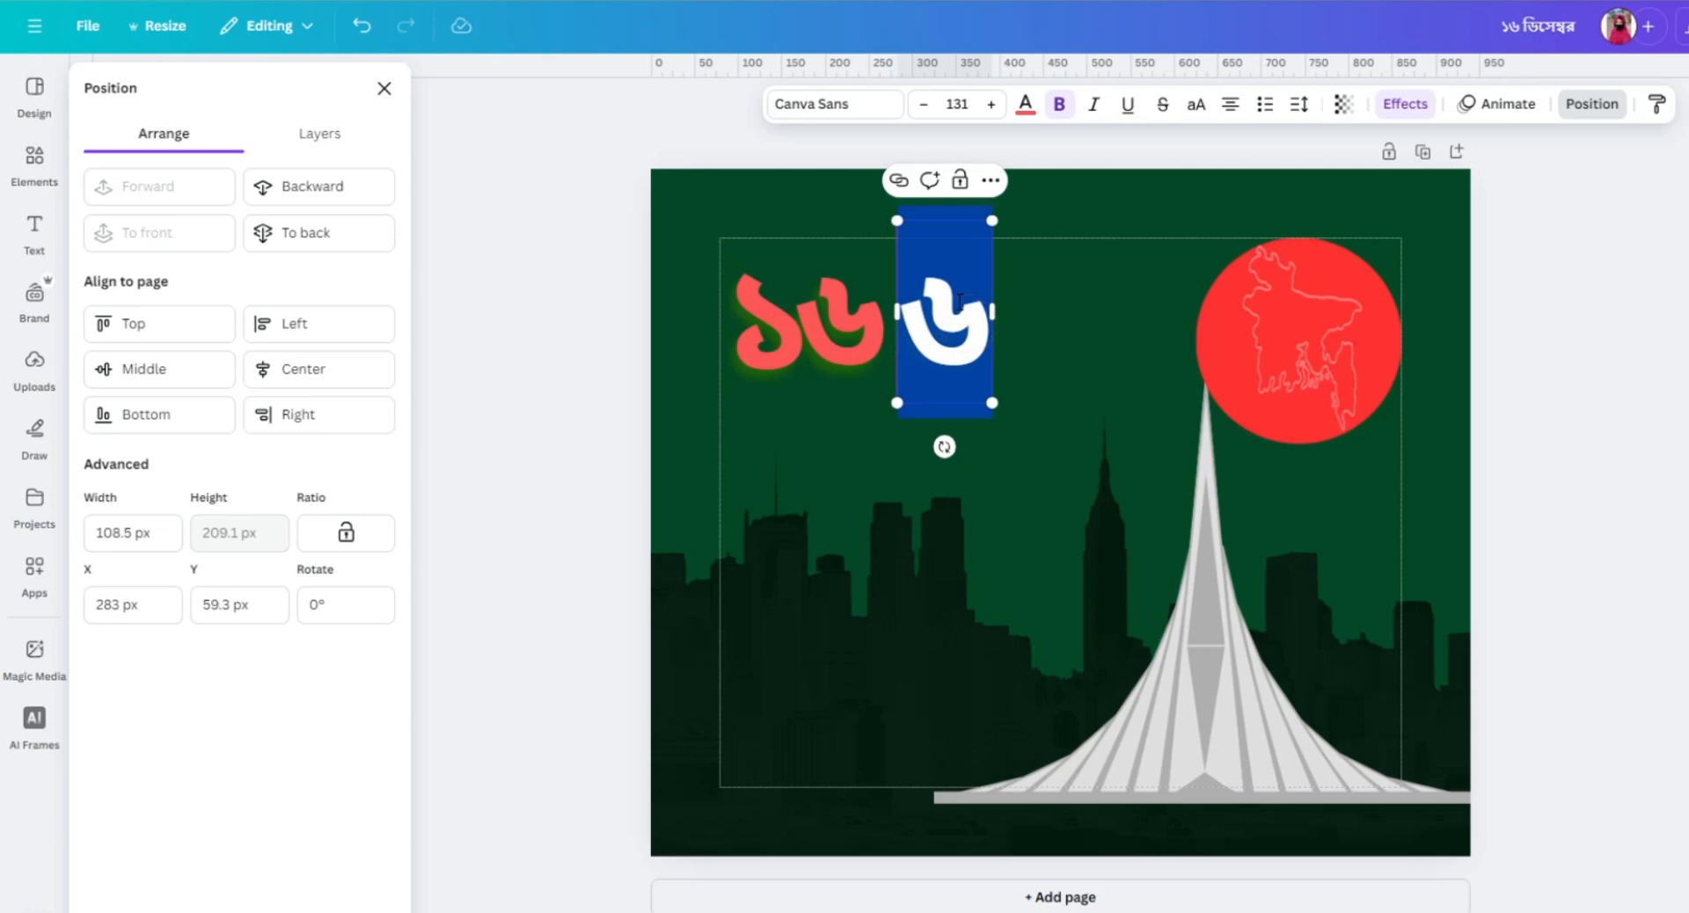
key(BackSpace)
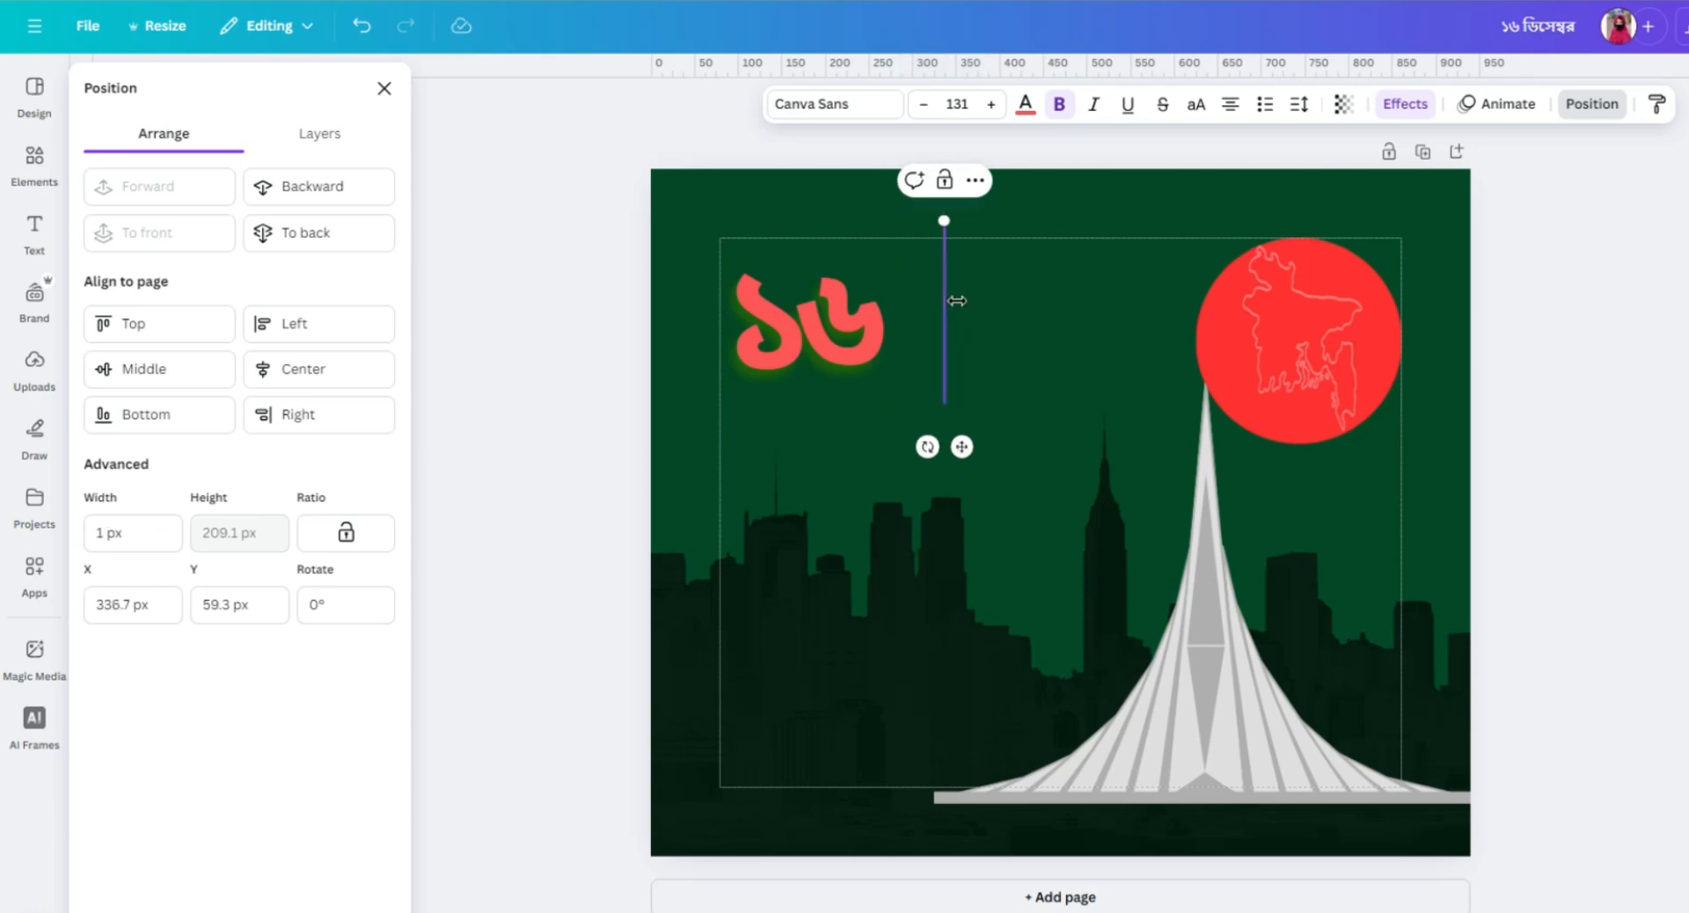
text(ডি)
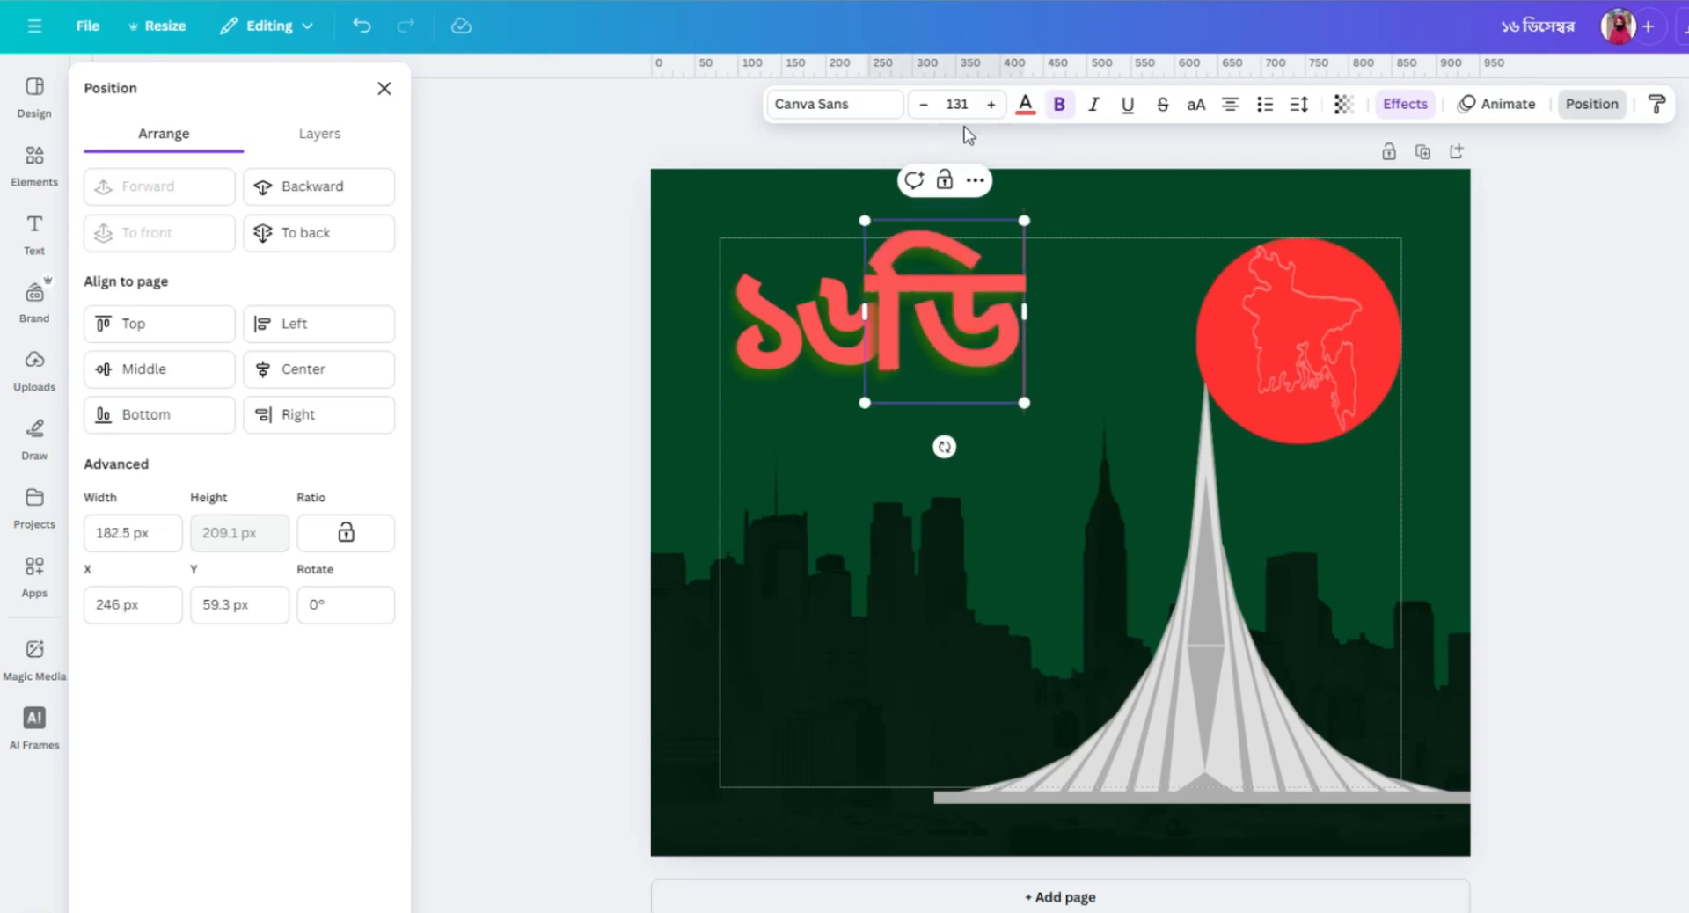
Set the font size of ডি to 70 and move it down beside the digit ৬.
click(922, 105)
click(922, 106)
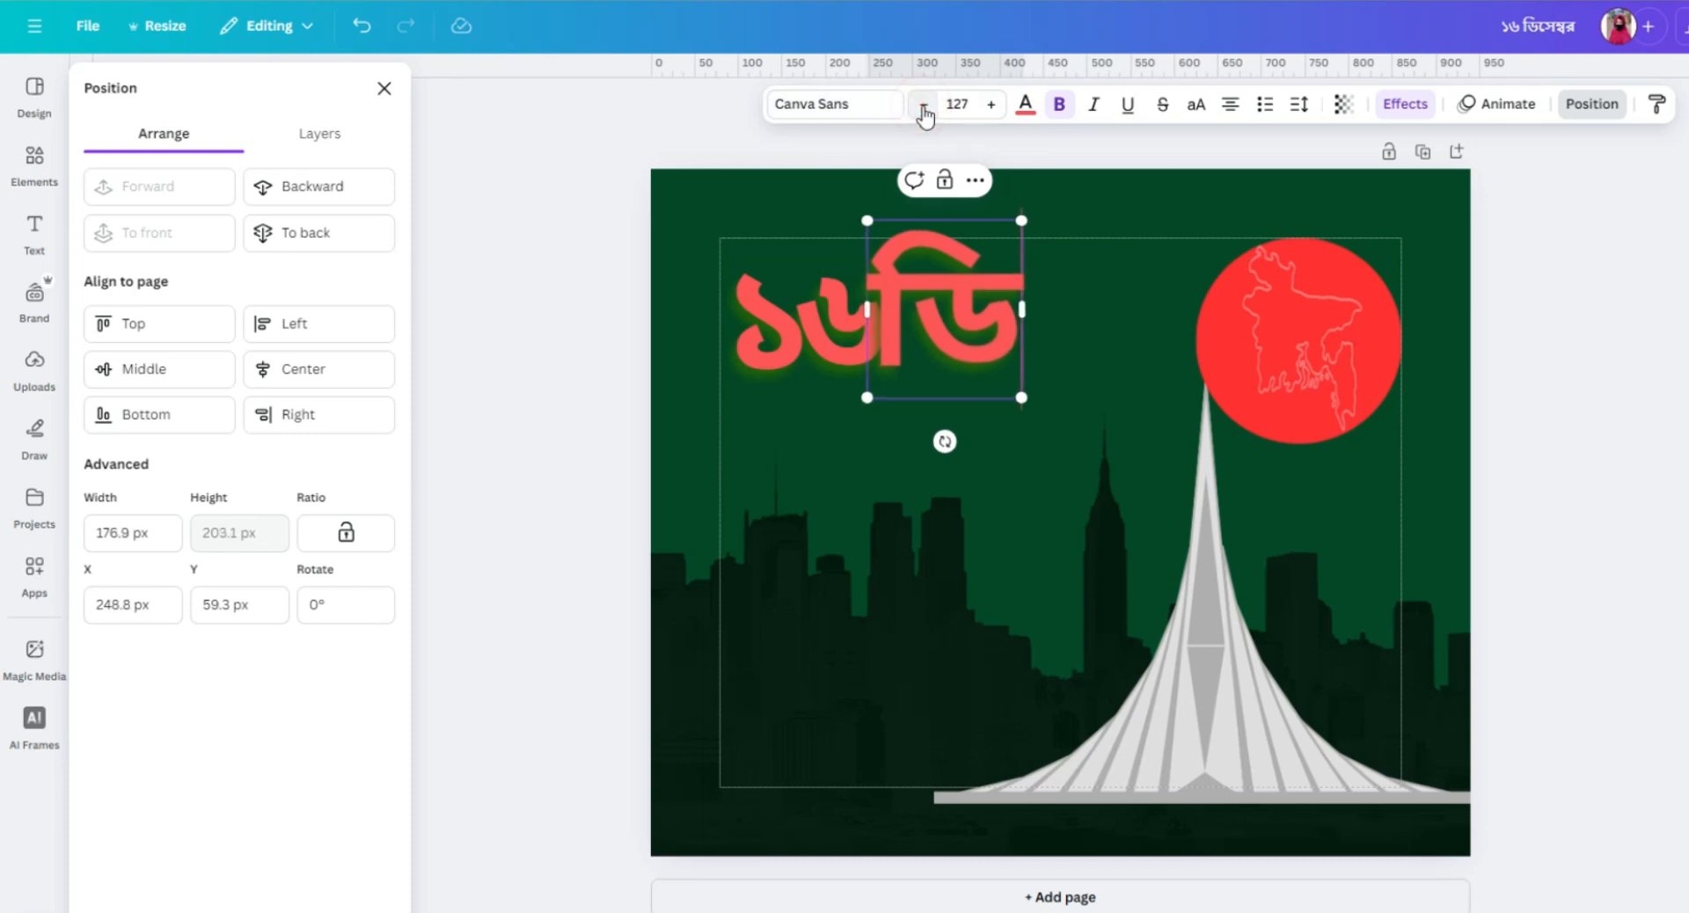
click(923, 106)
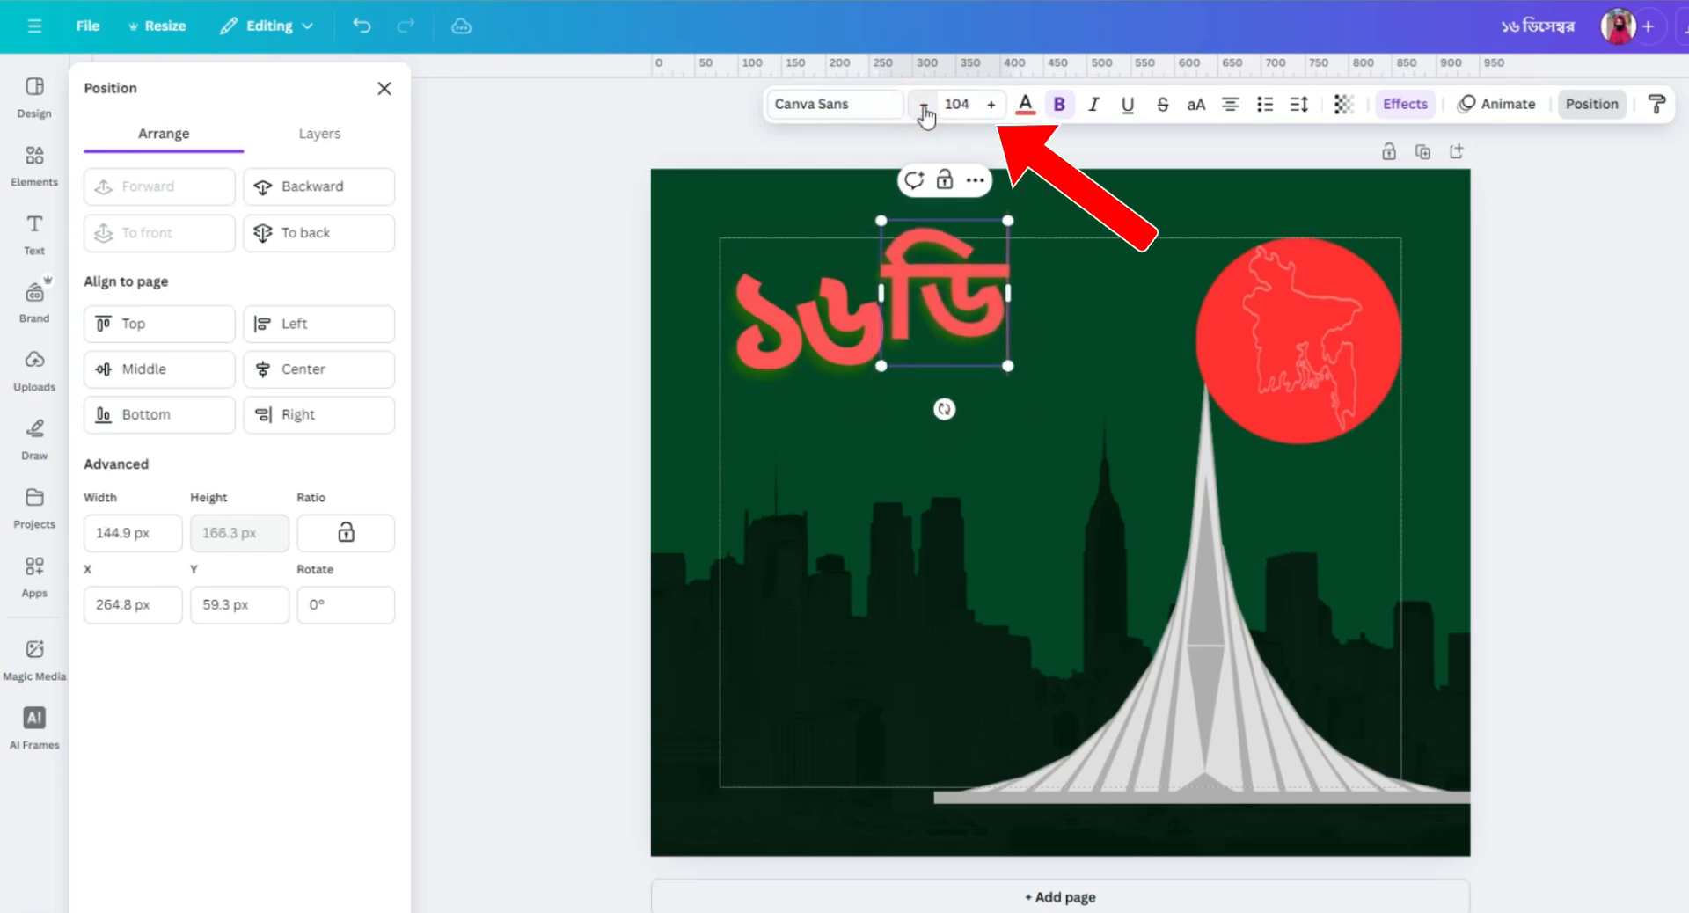
click(924, 107)
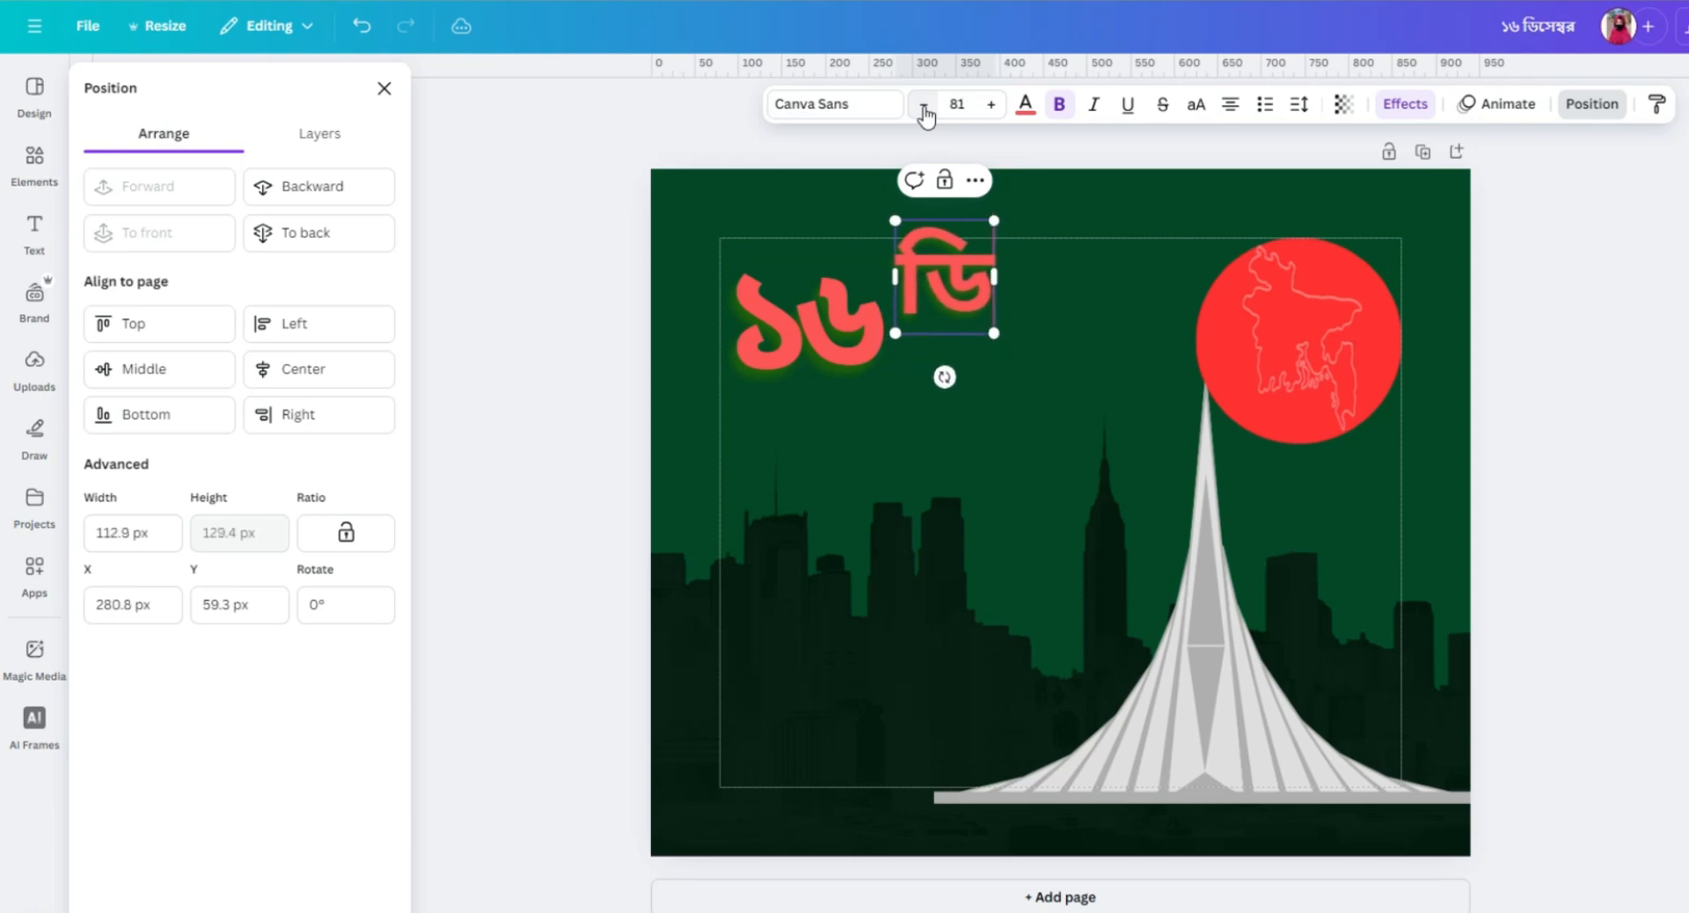
click(923, 106)
click(919, 106)
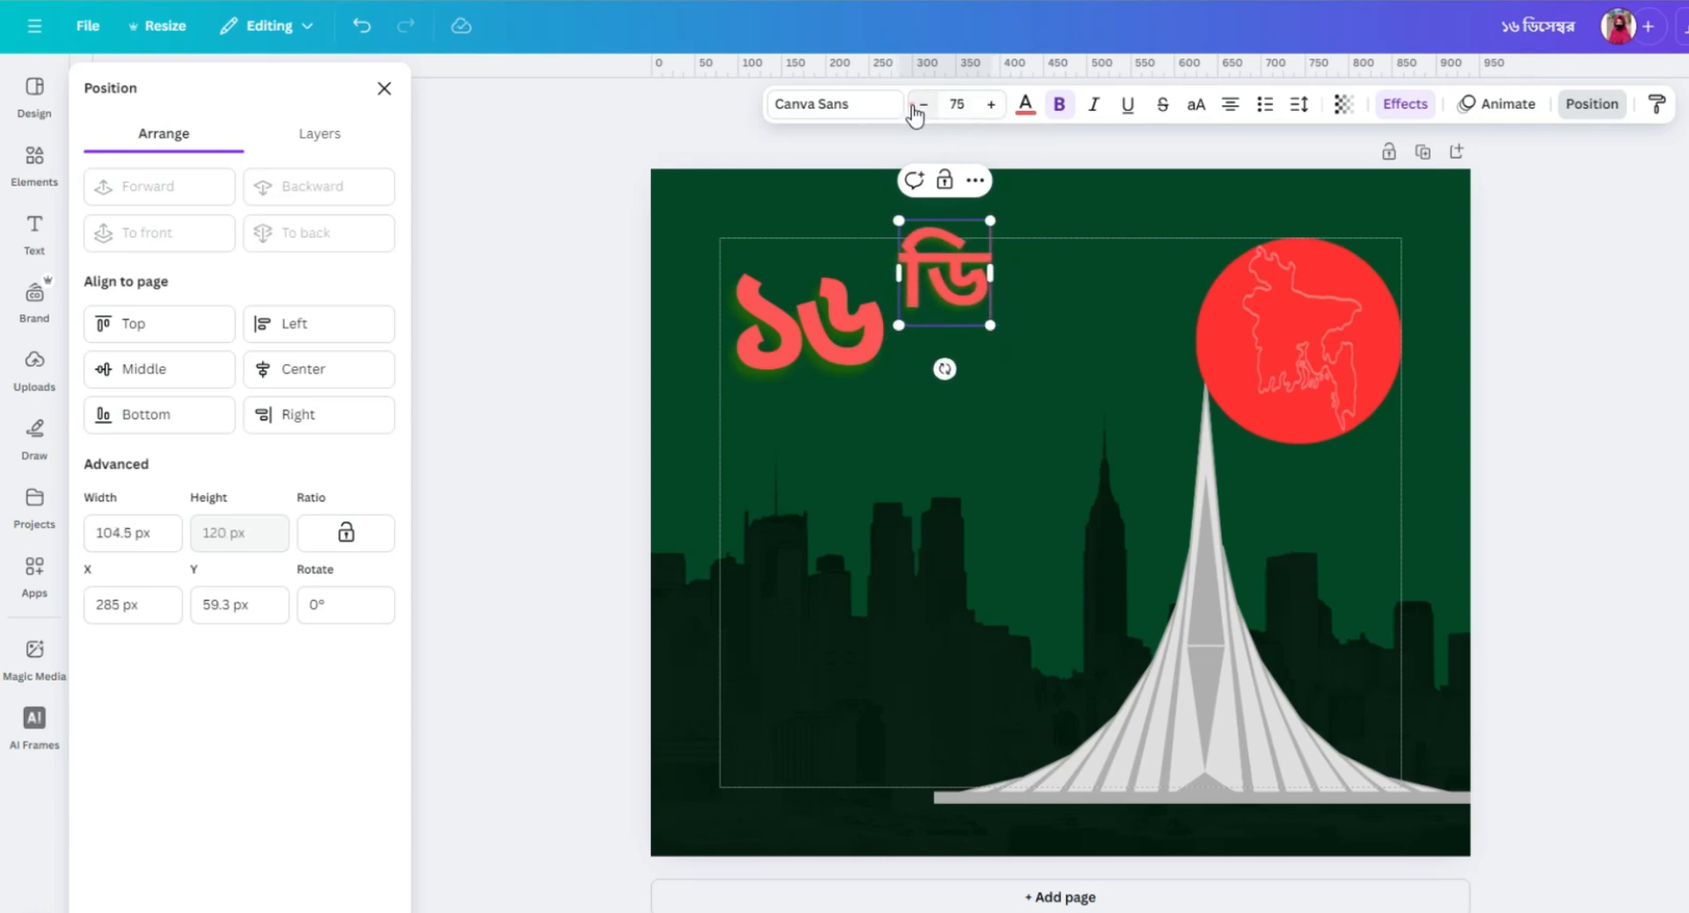
click(919, 105)
click(919, 106)
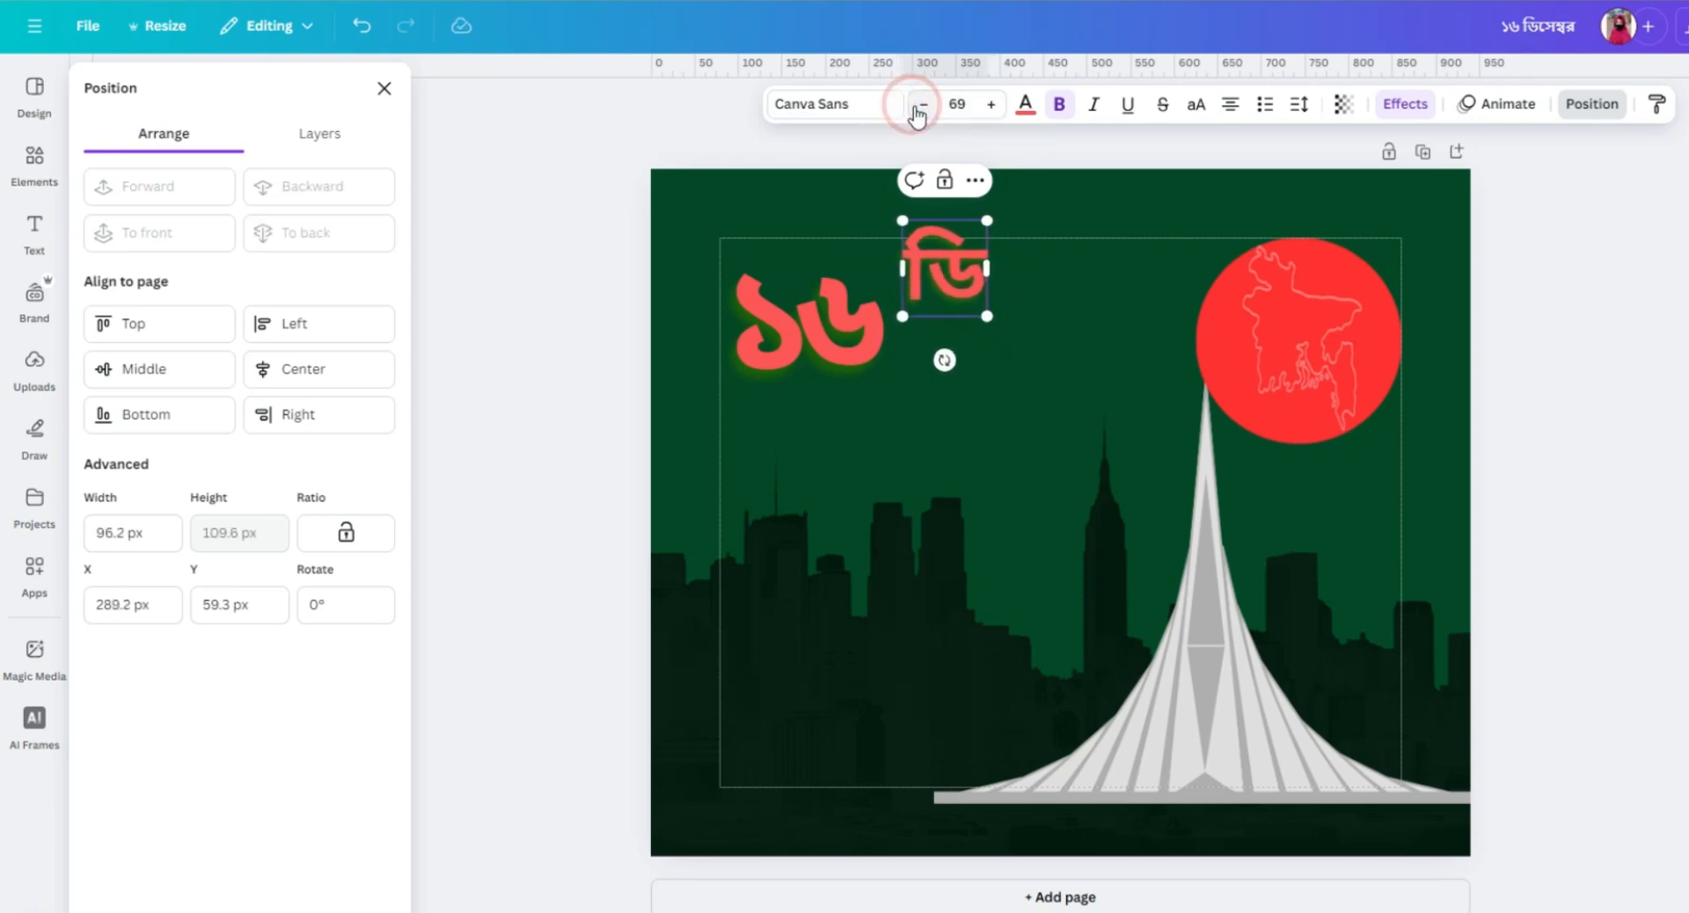
click(992, 105)
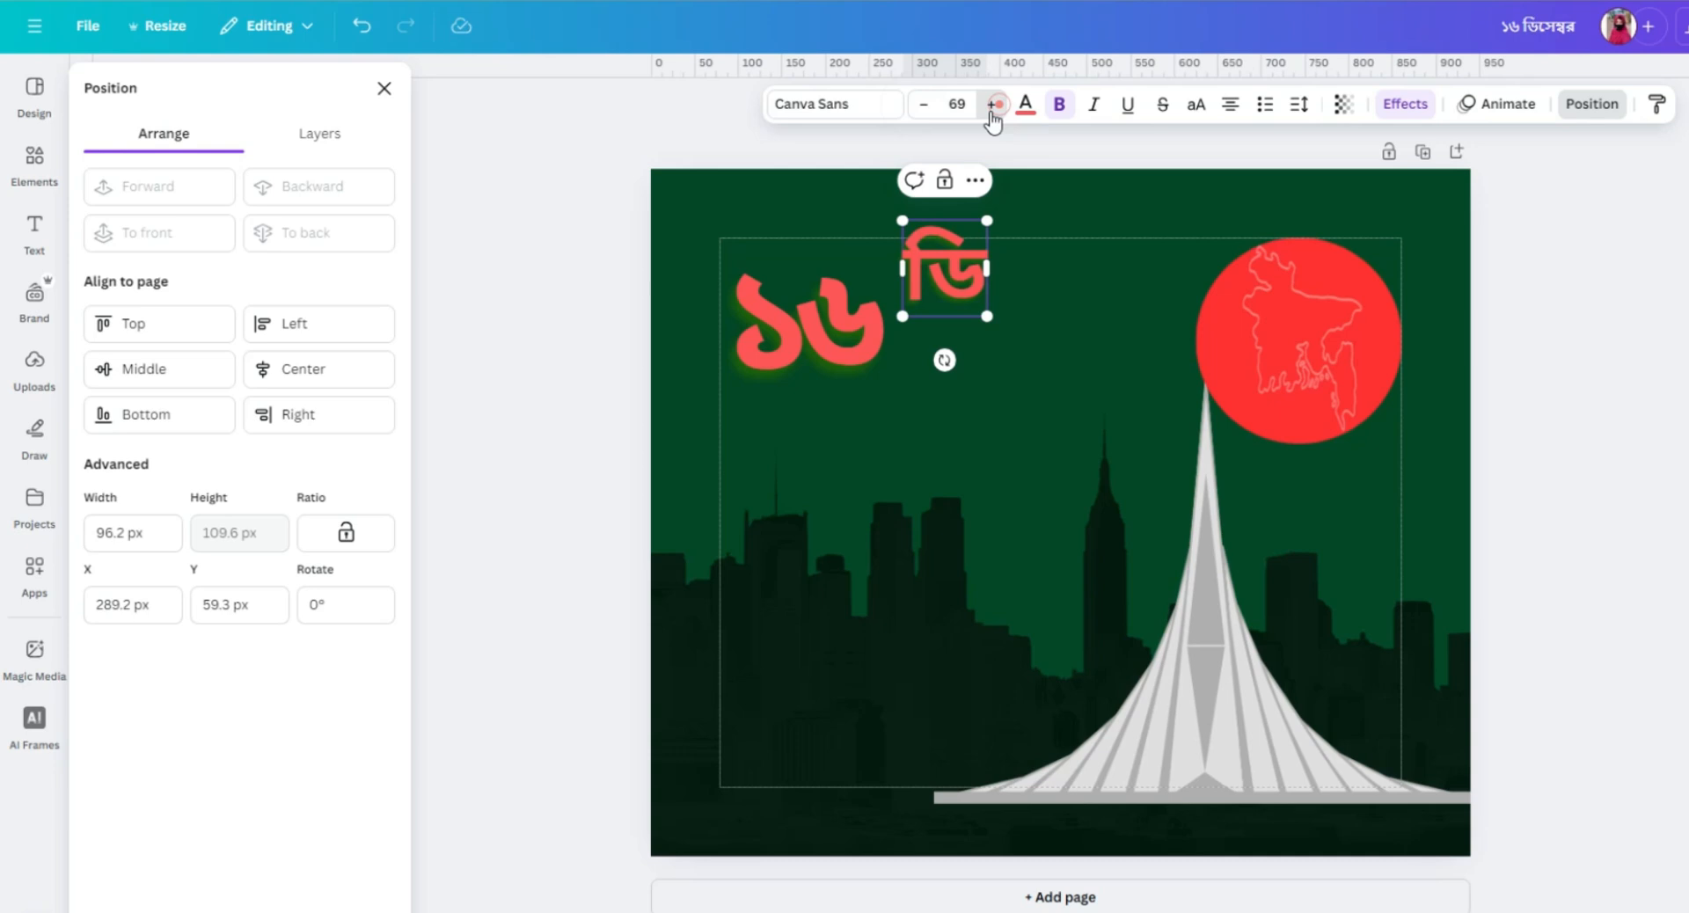
click(1054, 315)
drag(952, 268, 935, 338)
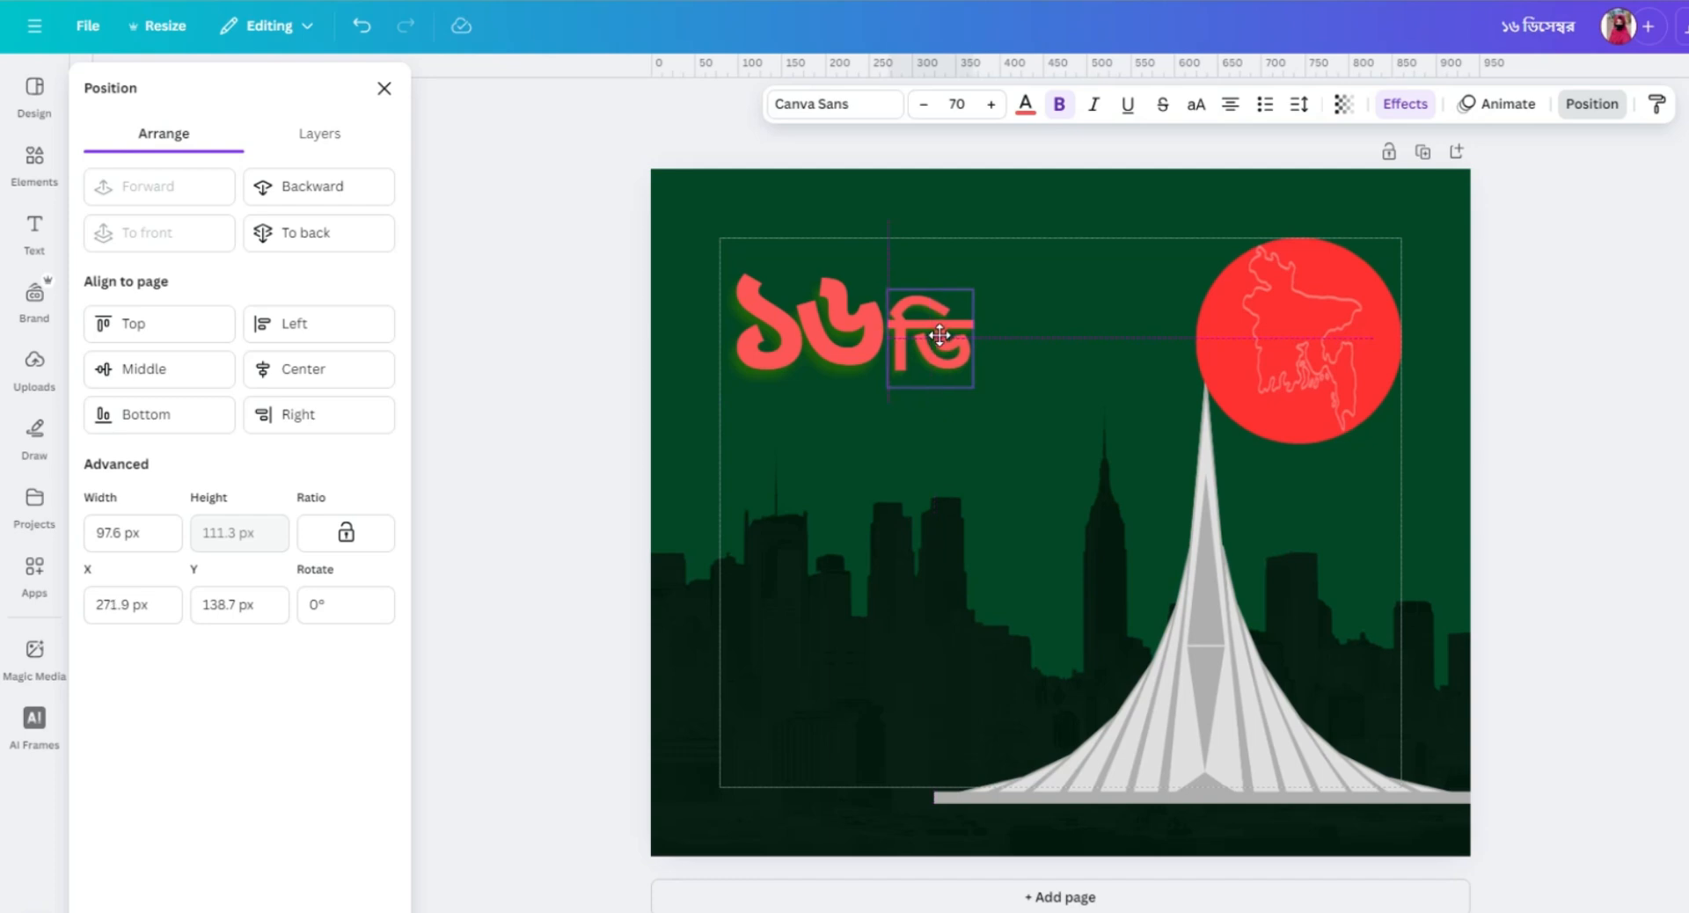
drag(939, 335, 941, 339)
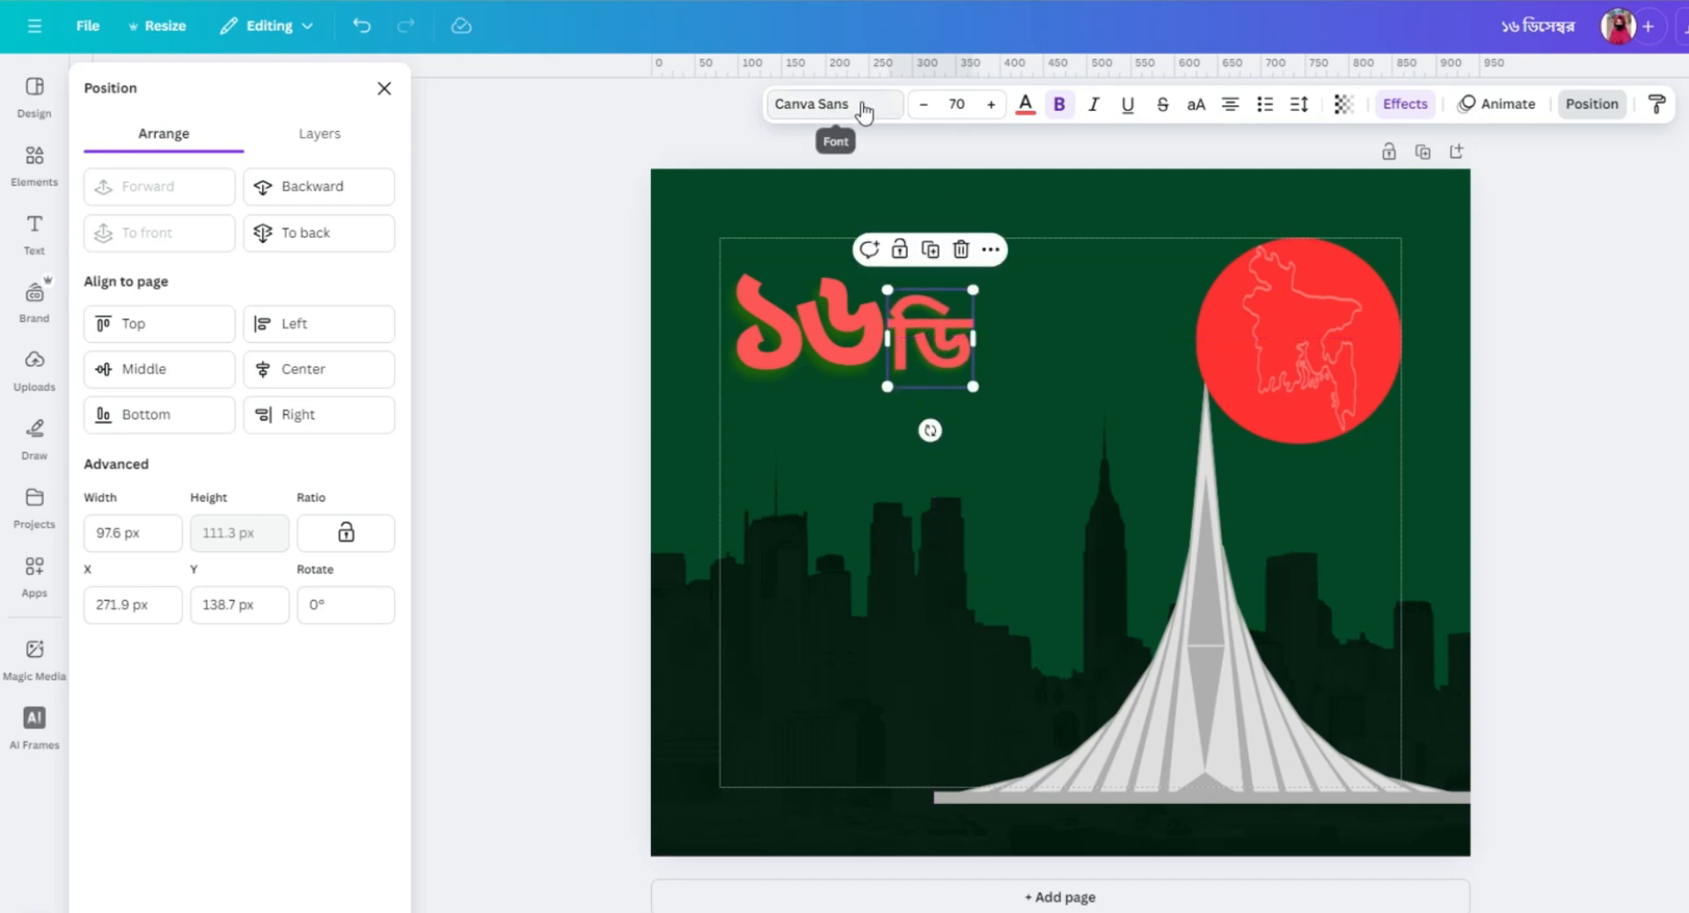
Recolour the ডি text with the custom green #296800.
click(1024, 108)
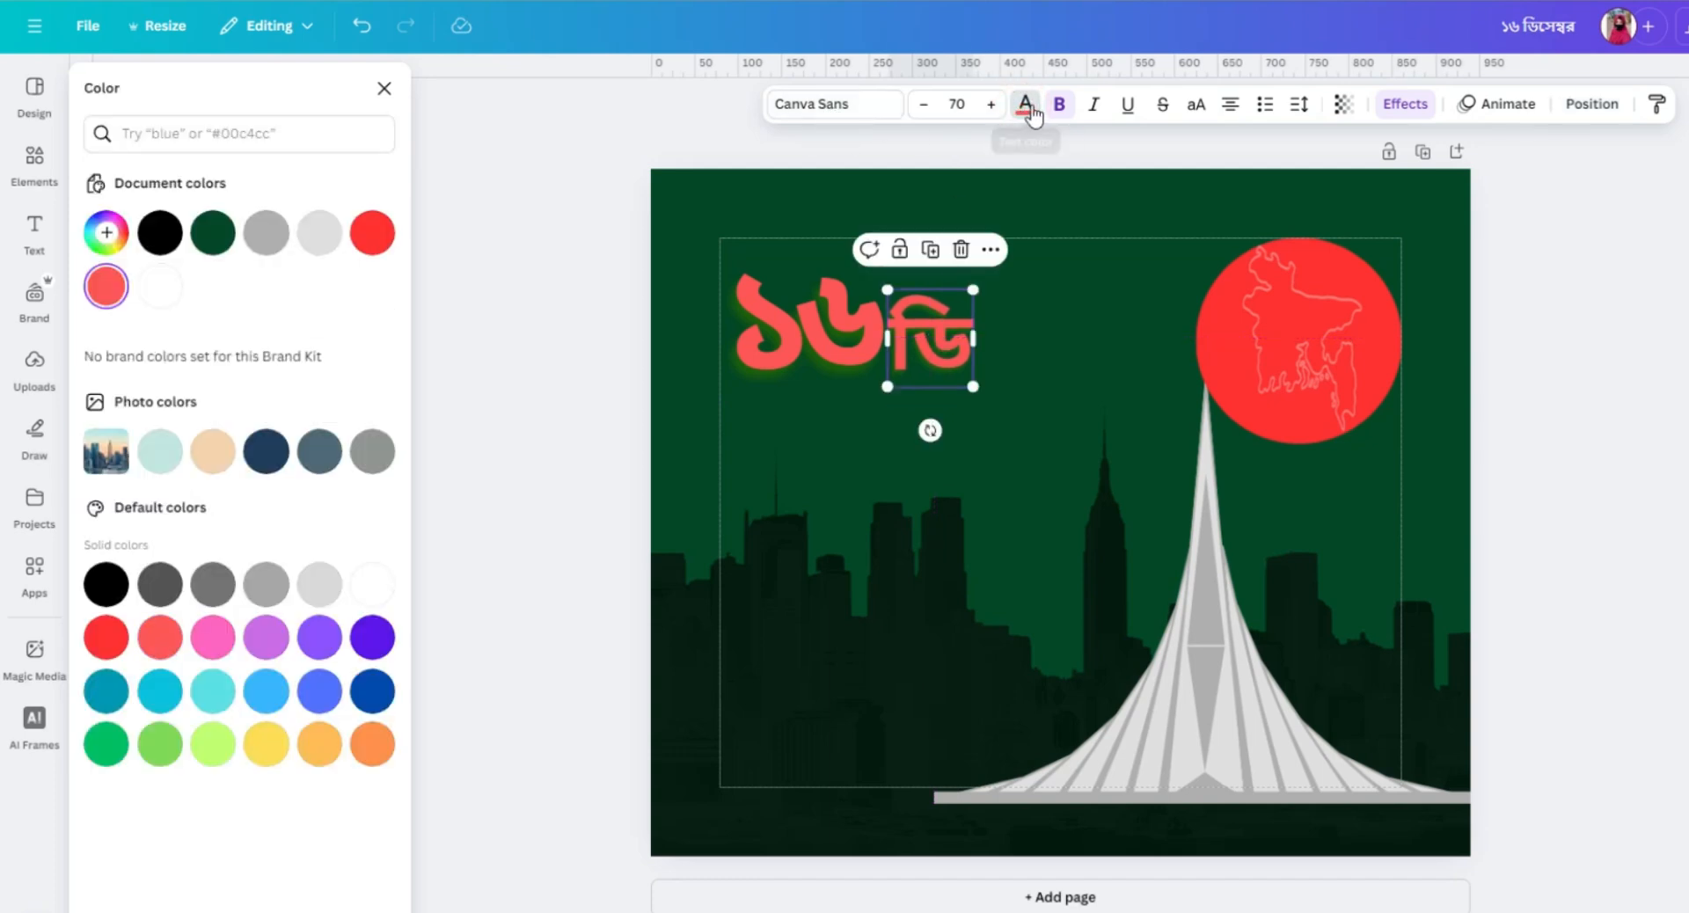
click(1025, 113)
click(1026, 113)
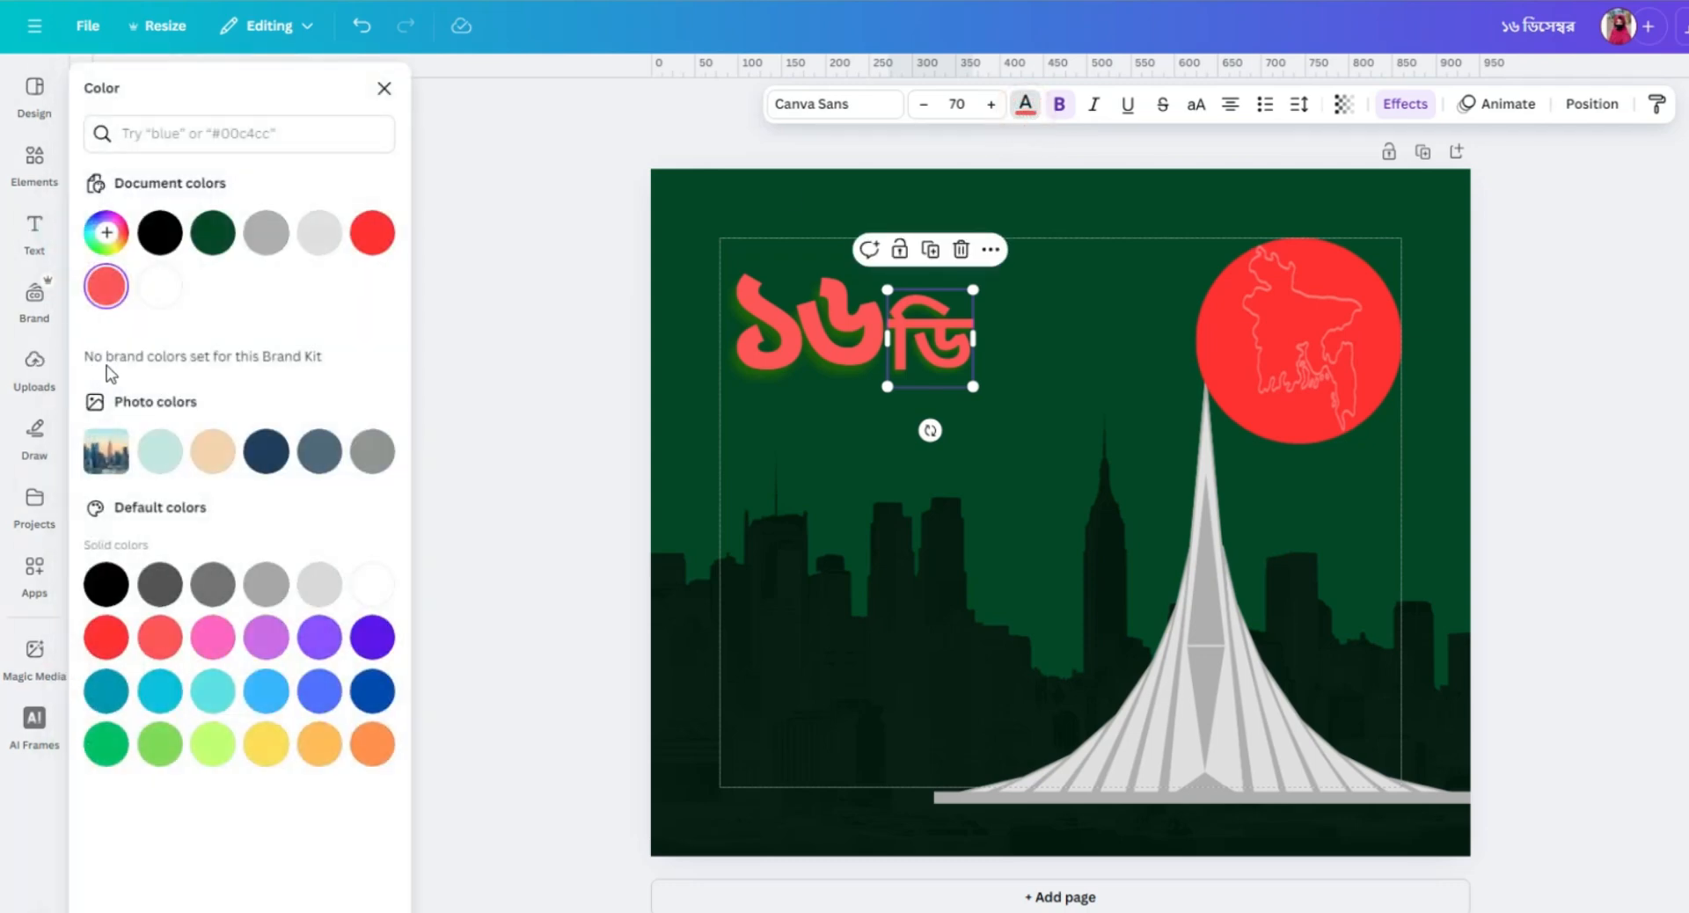
click(106, 233)
drag(189, 429, 146, 429)
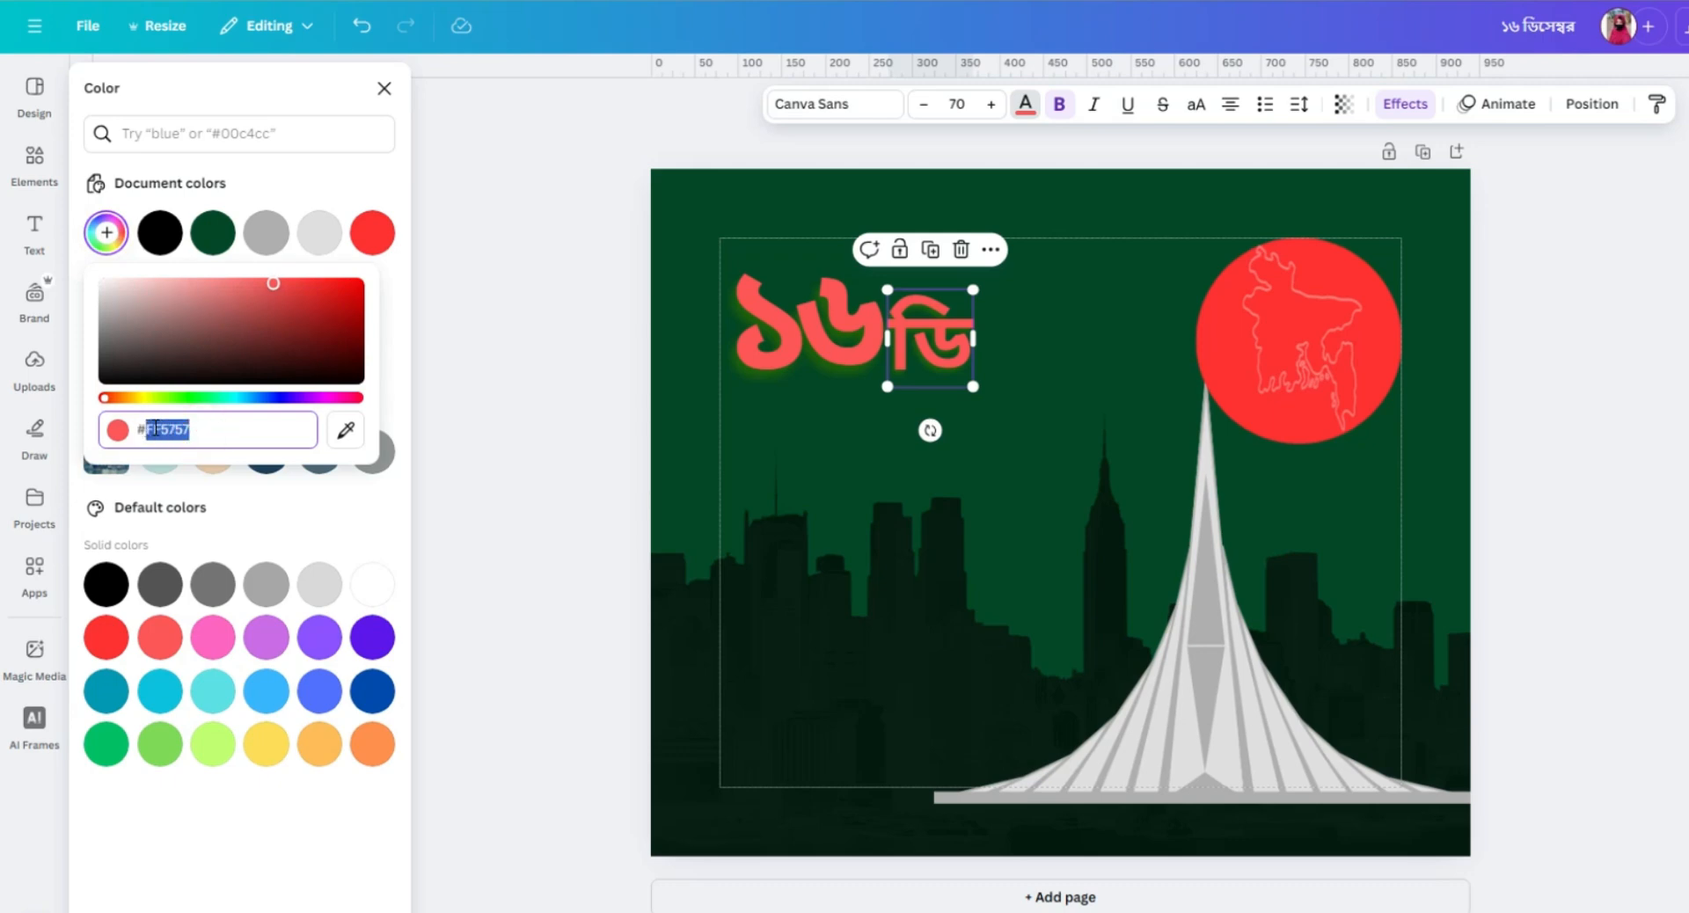
text(296800)
click(223, 431)
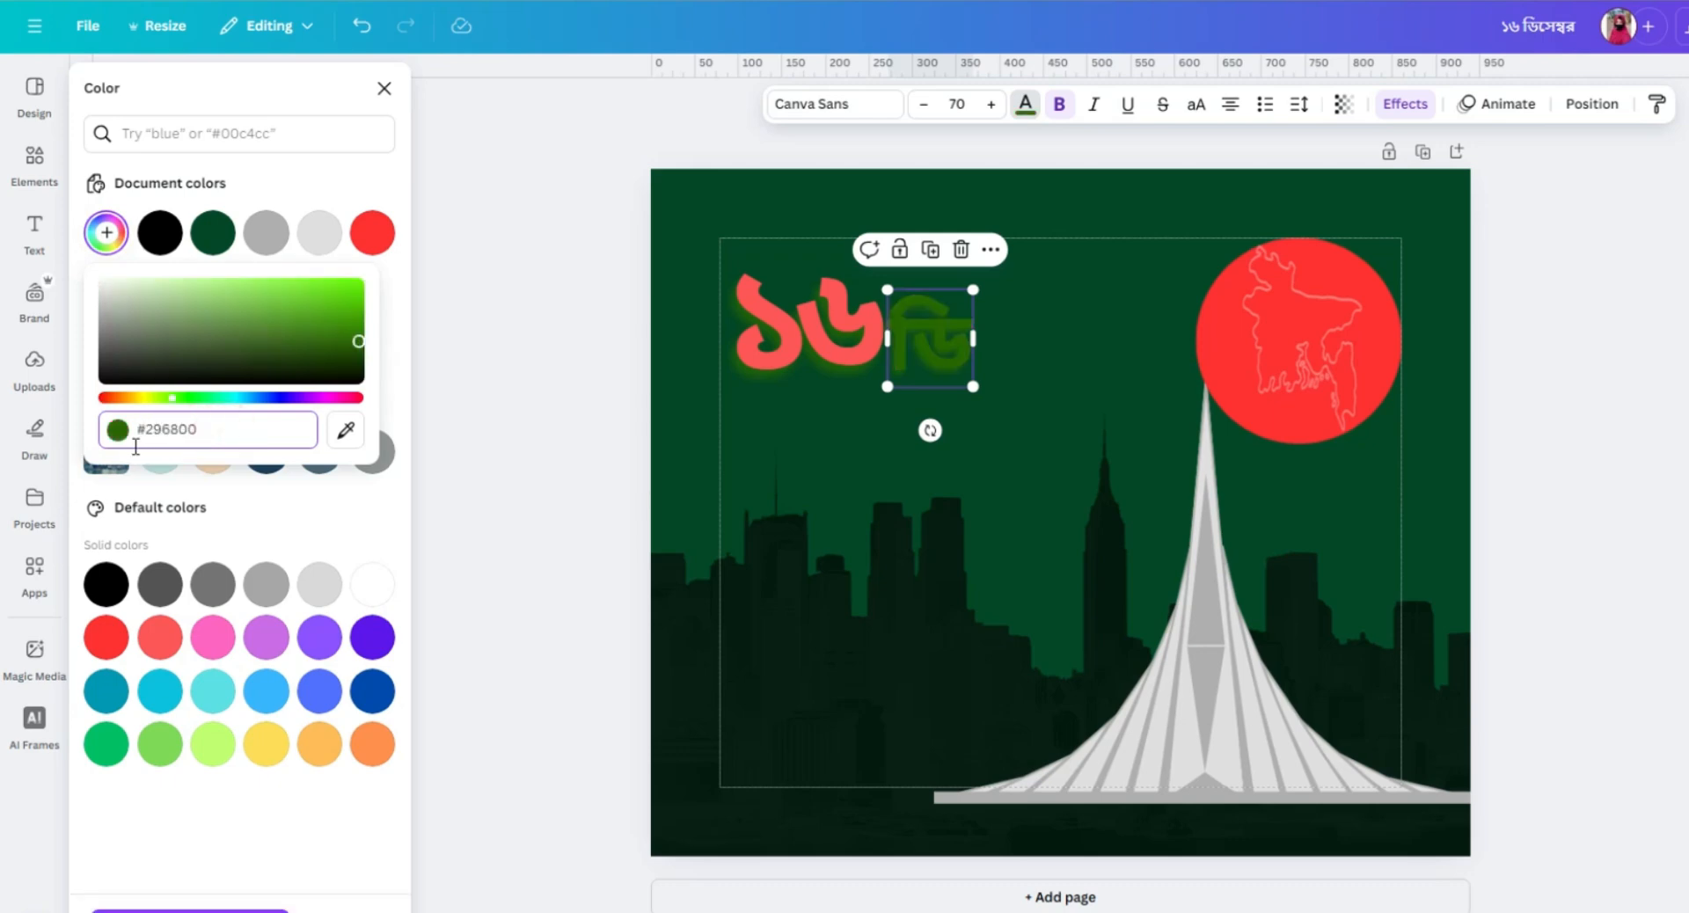
click(392, 397)
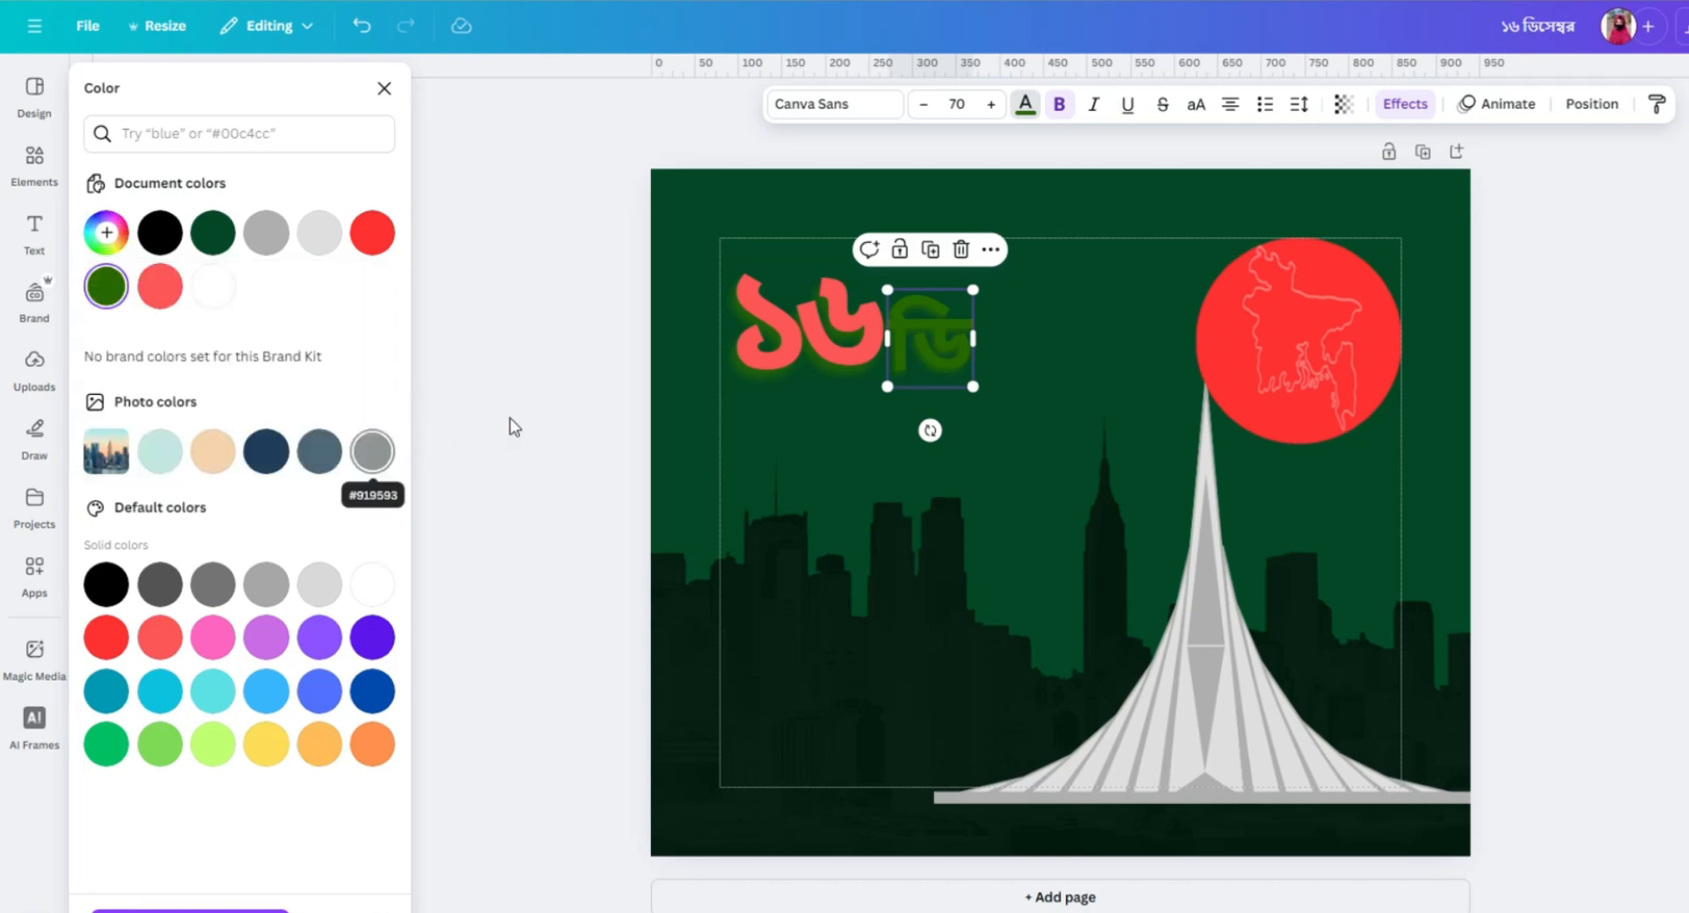
Change the shadow colour of ডি to the coral red used for the date digits.
click(1414, 109)
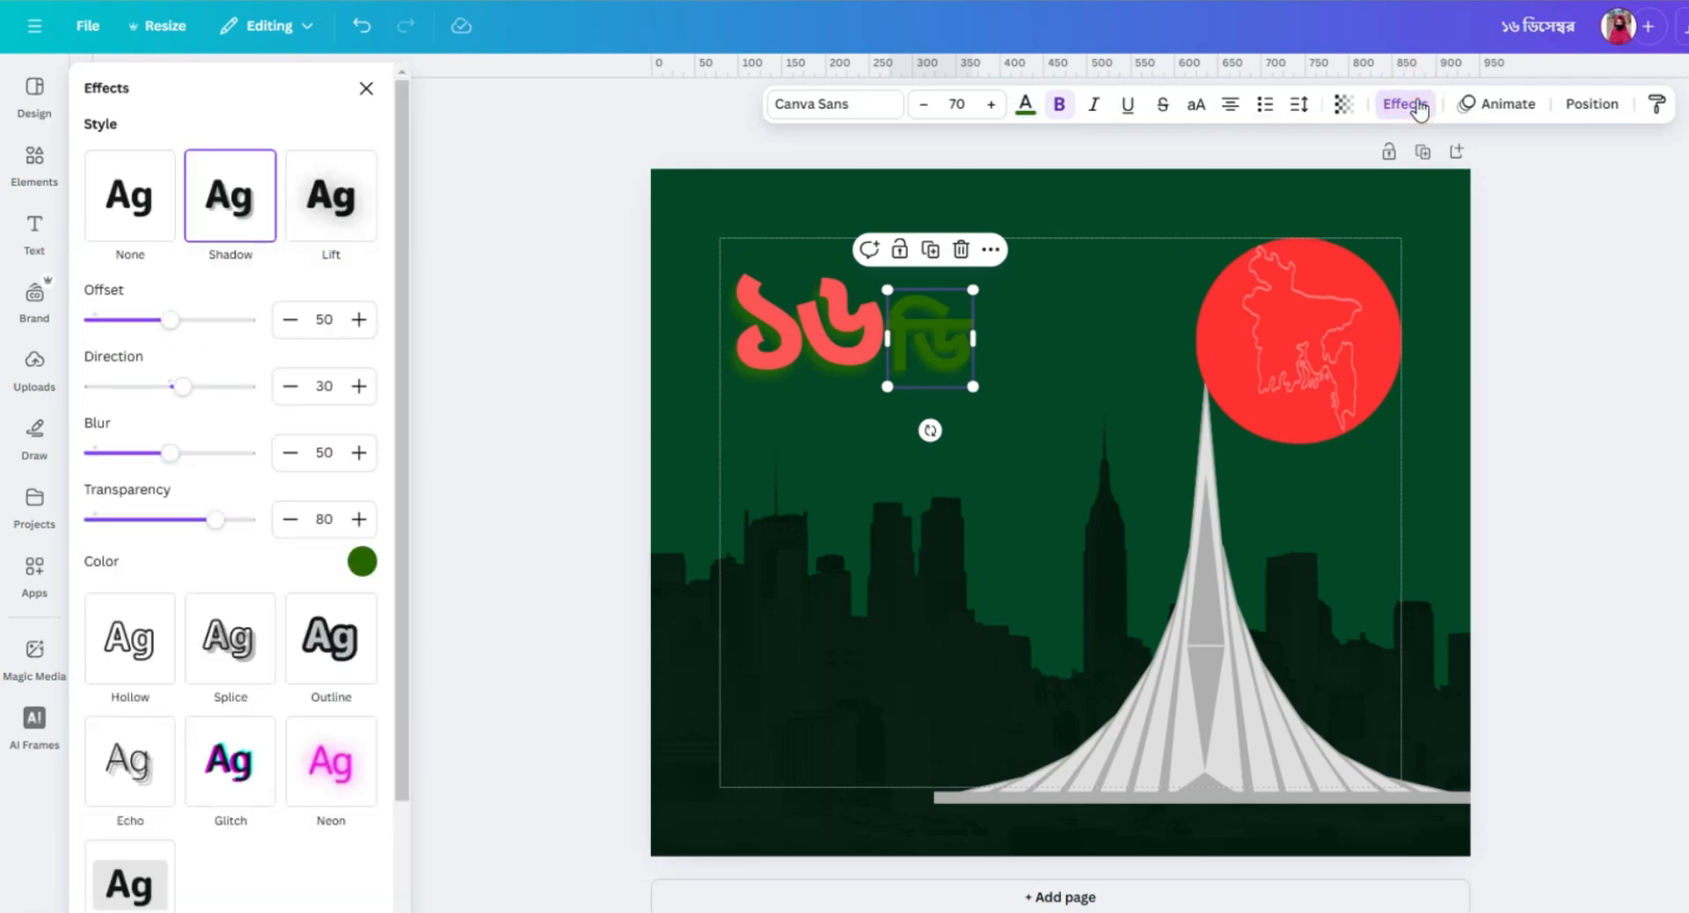
click(371, 568)
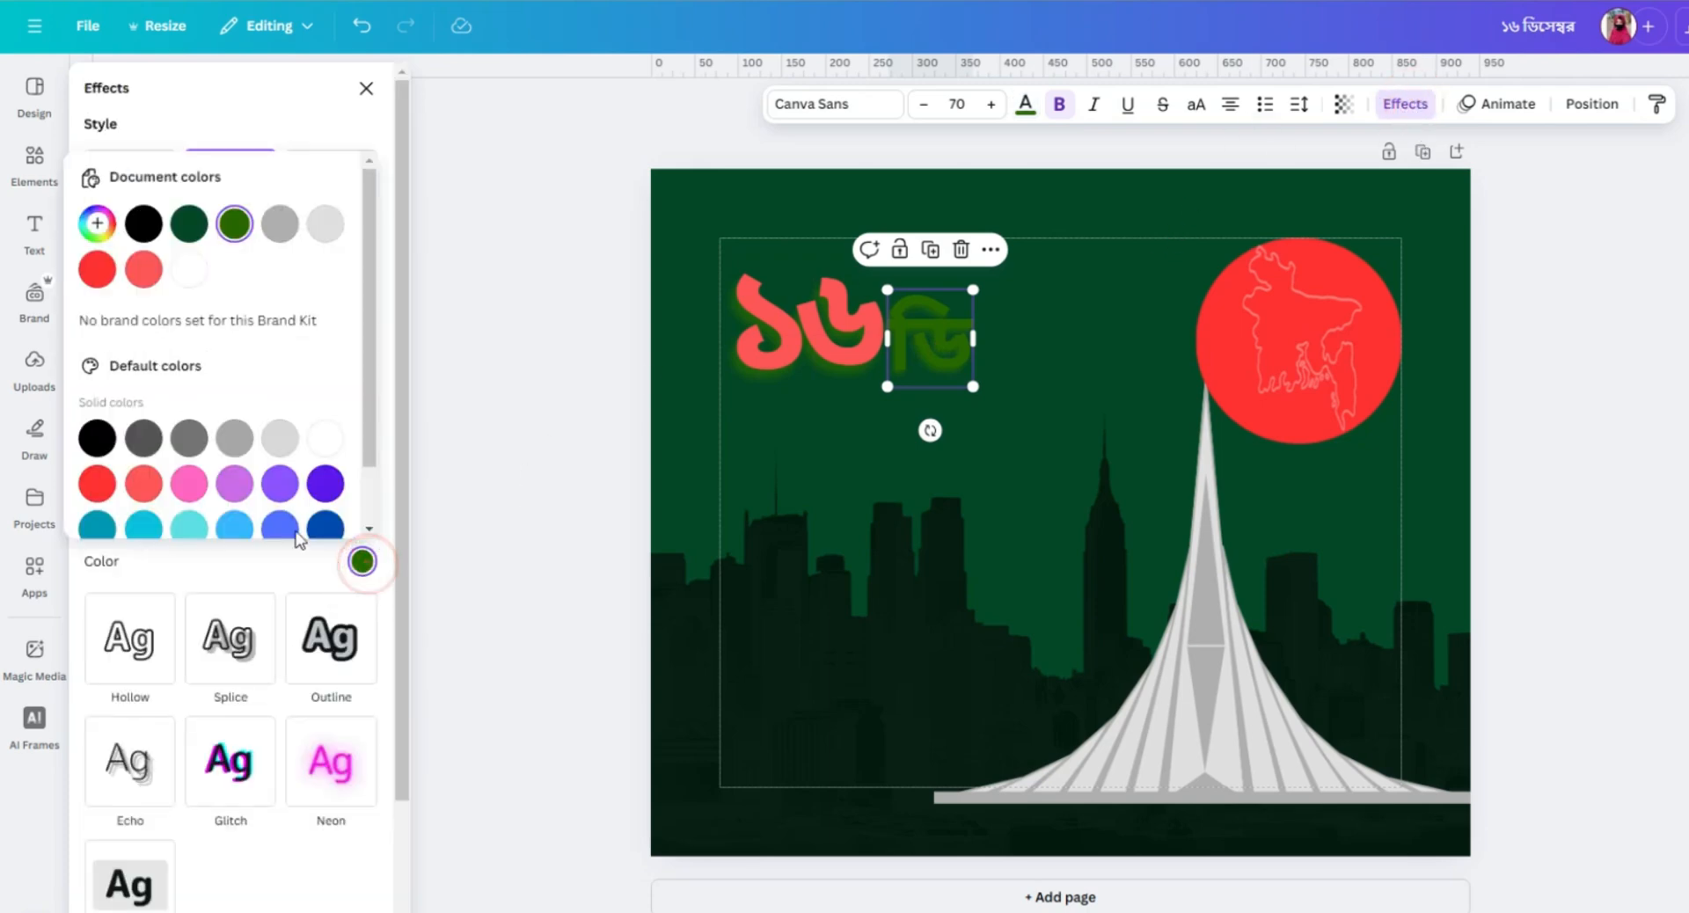
click(144, 271)
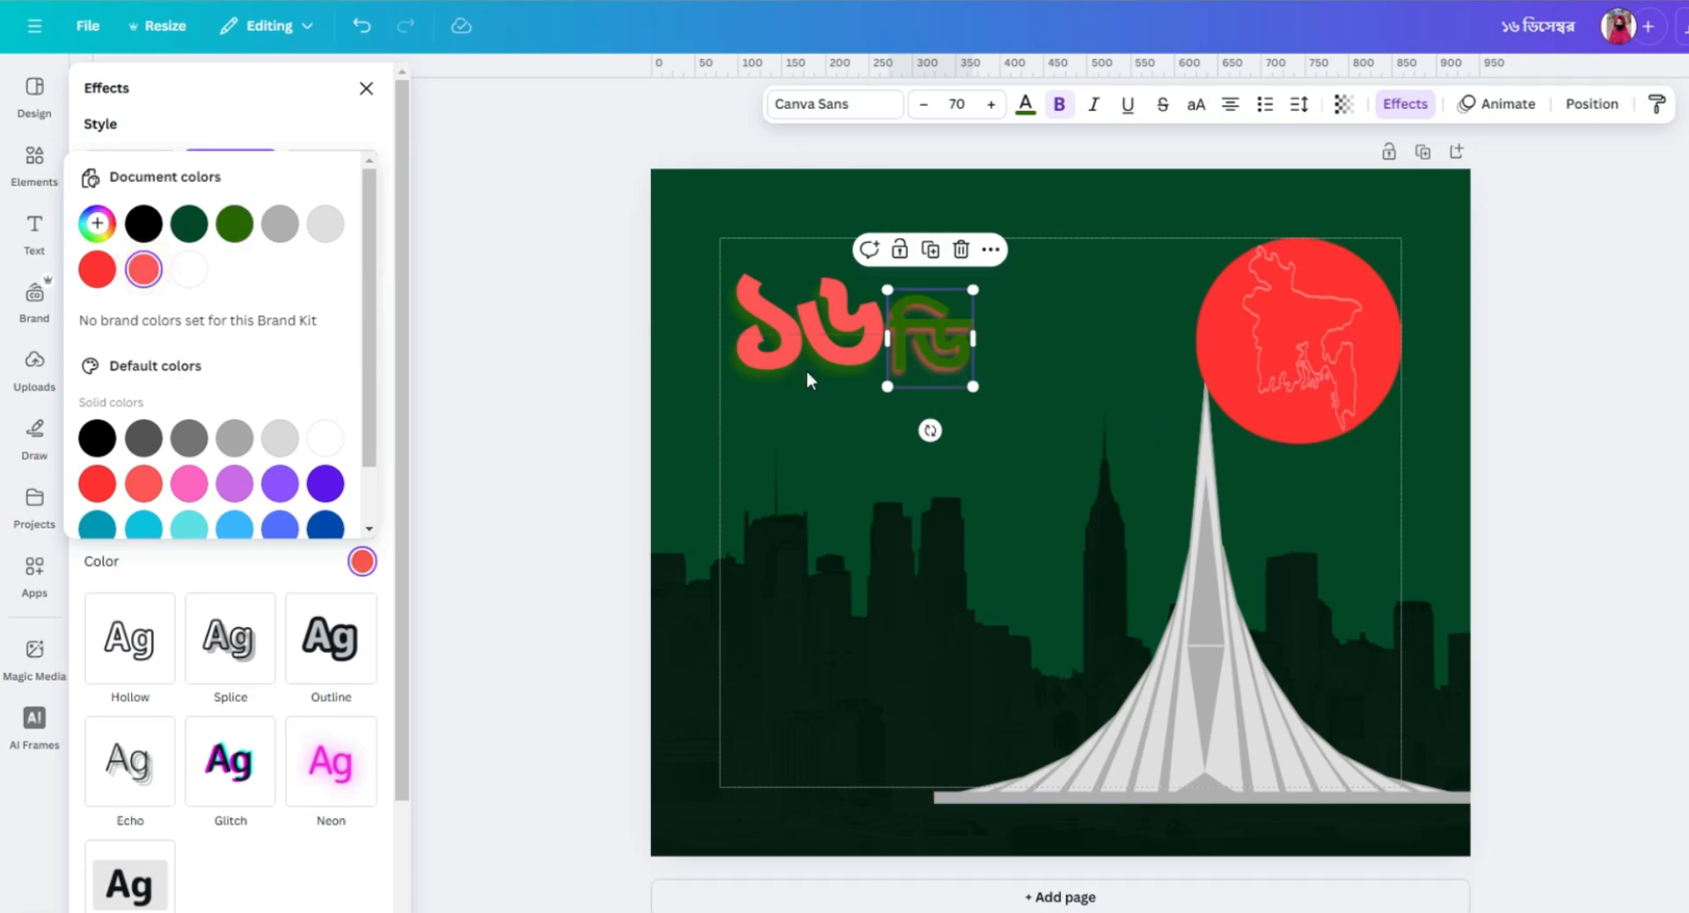
Reduce the font size of ডি to 60 and position it with a small gap after the digit ৬.
drag(933, 322, 946, 323)
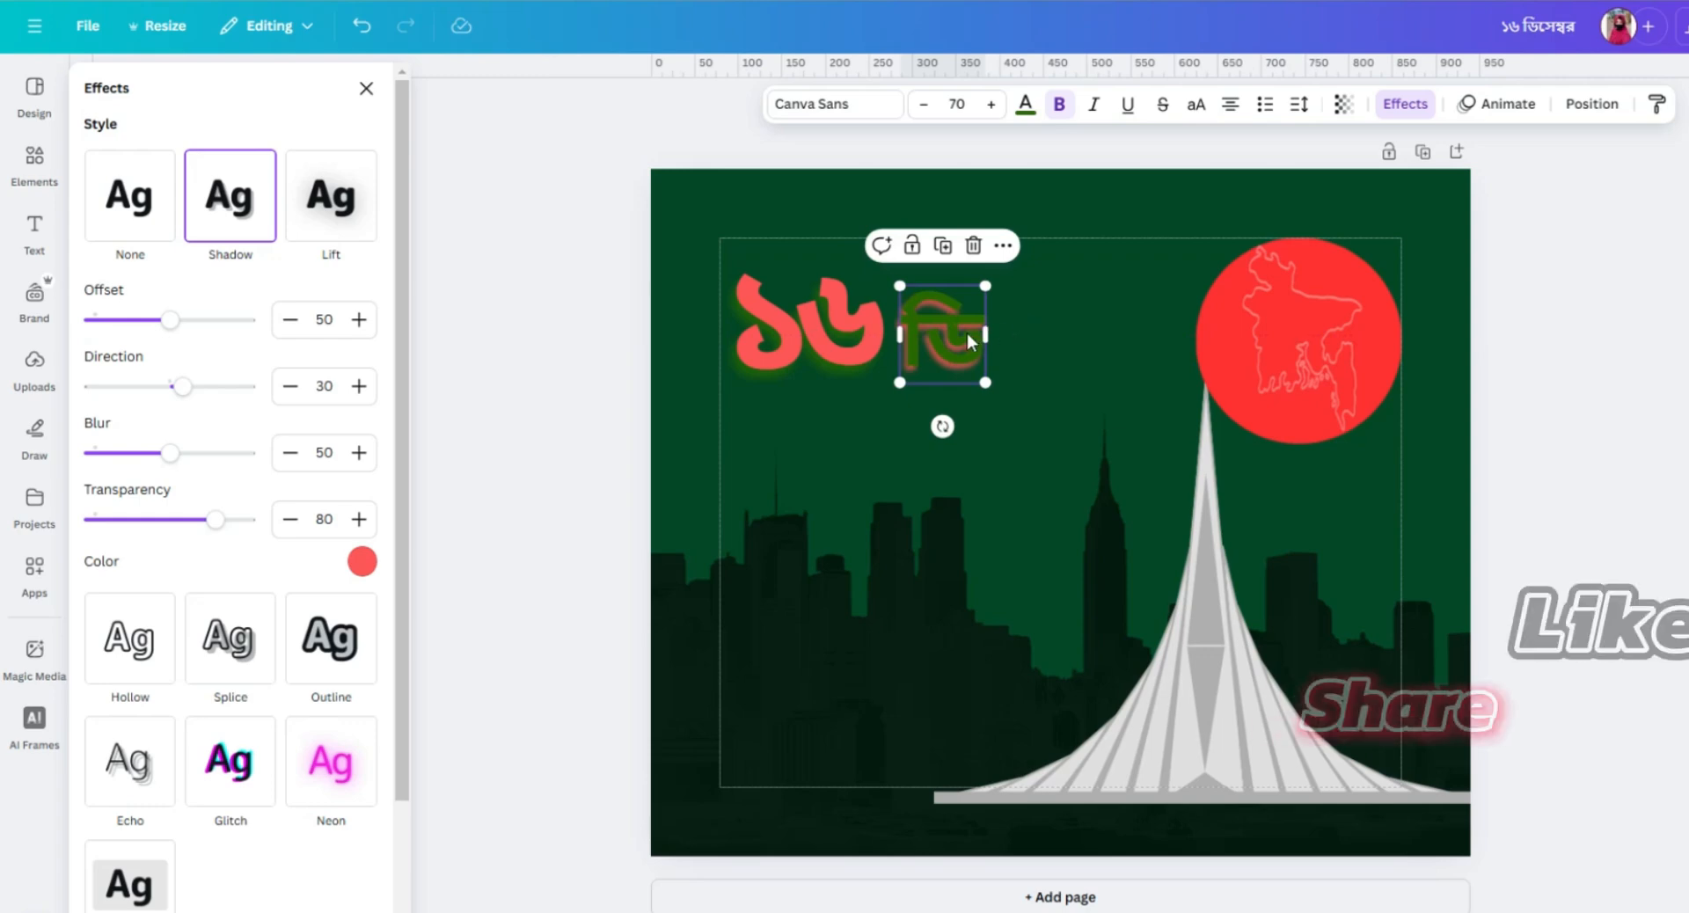
click(956, 104)
click(922, 107)
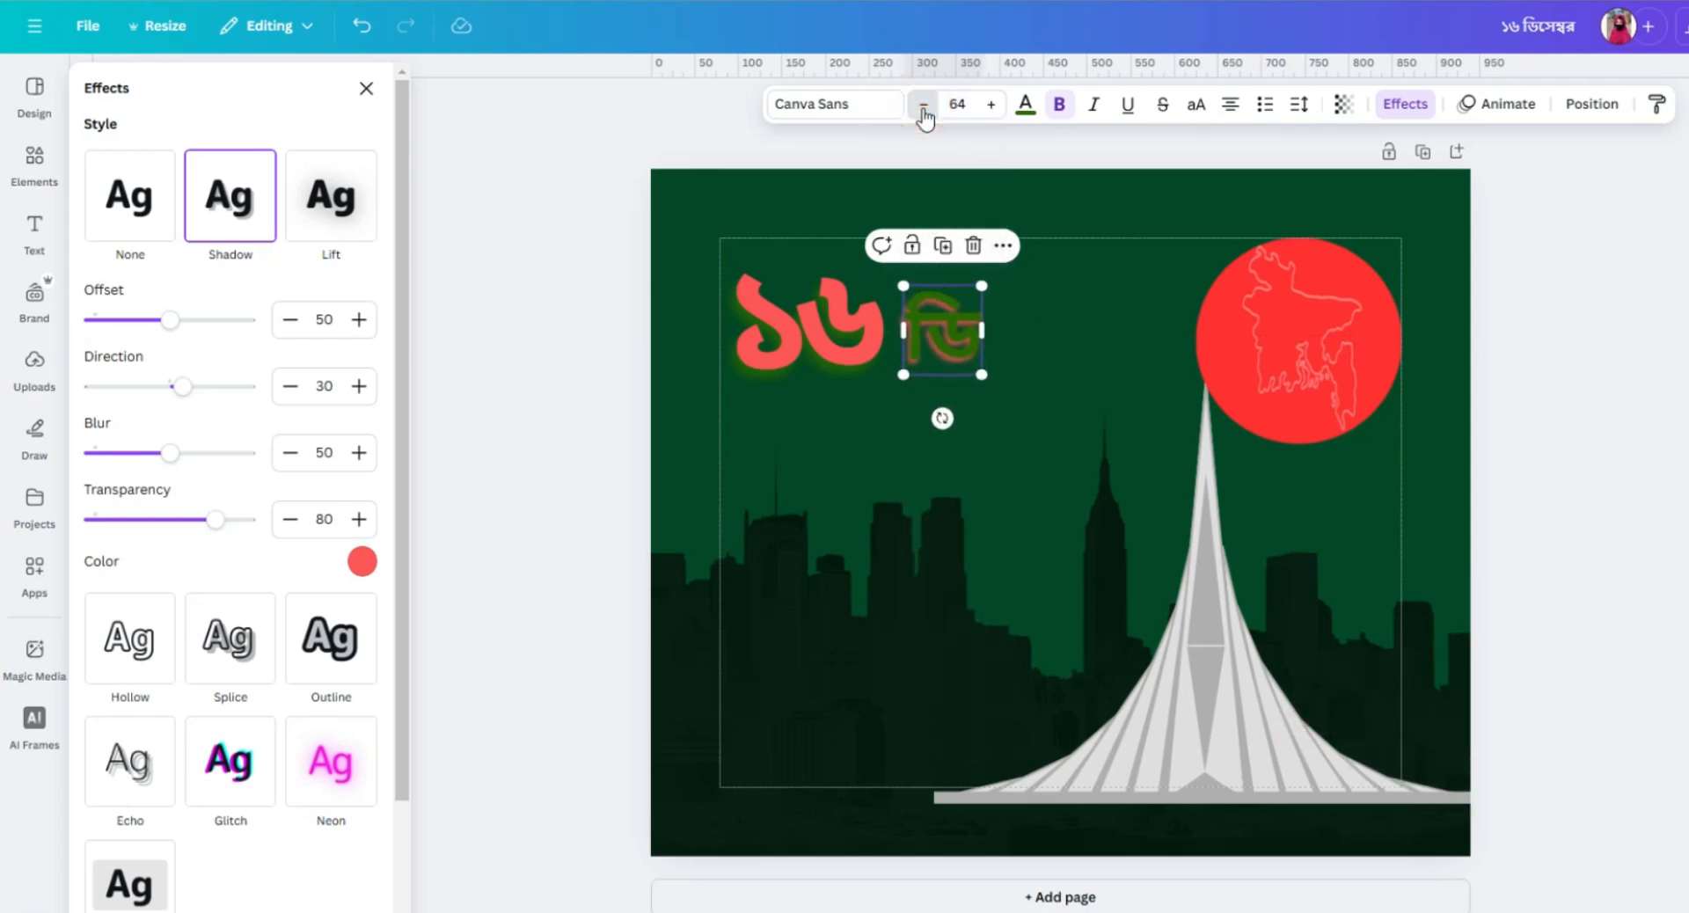
click(922, 109)
click(921, 109)
click(921, 109)
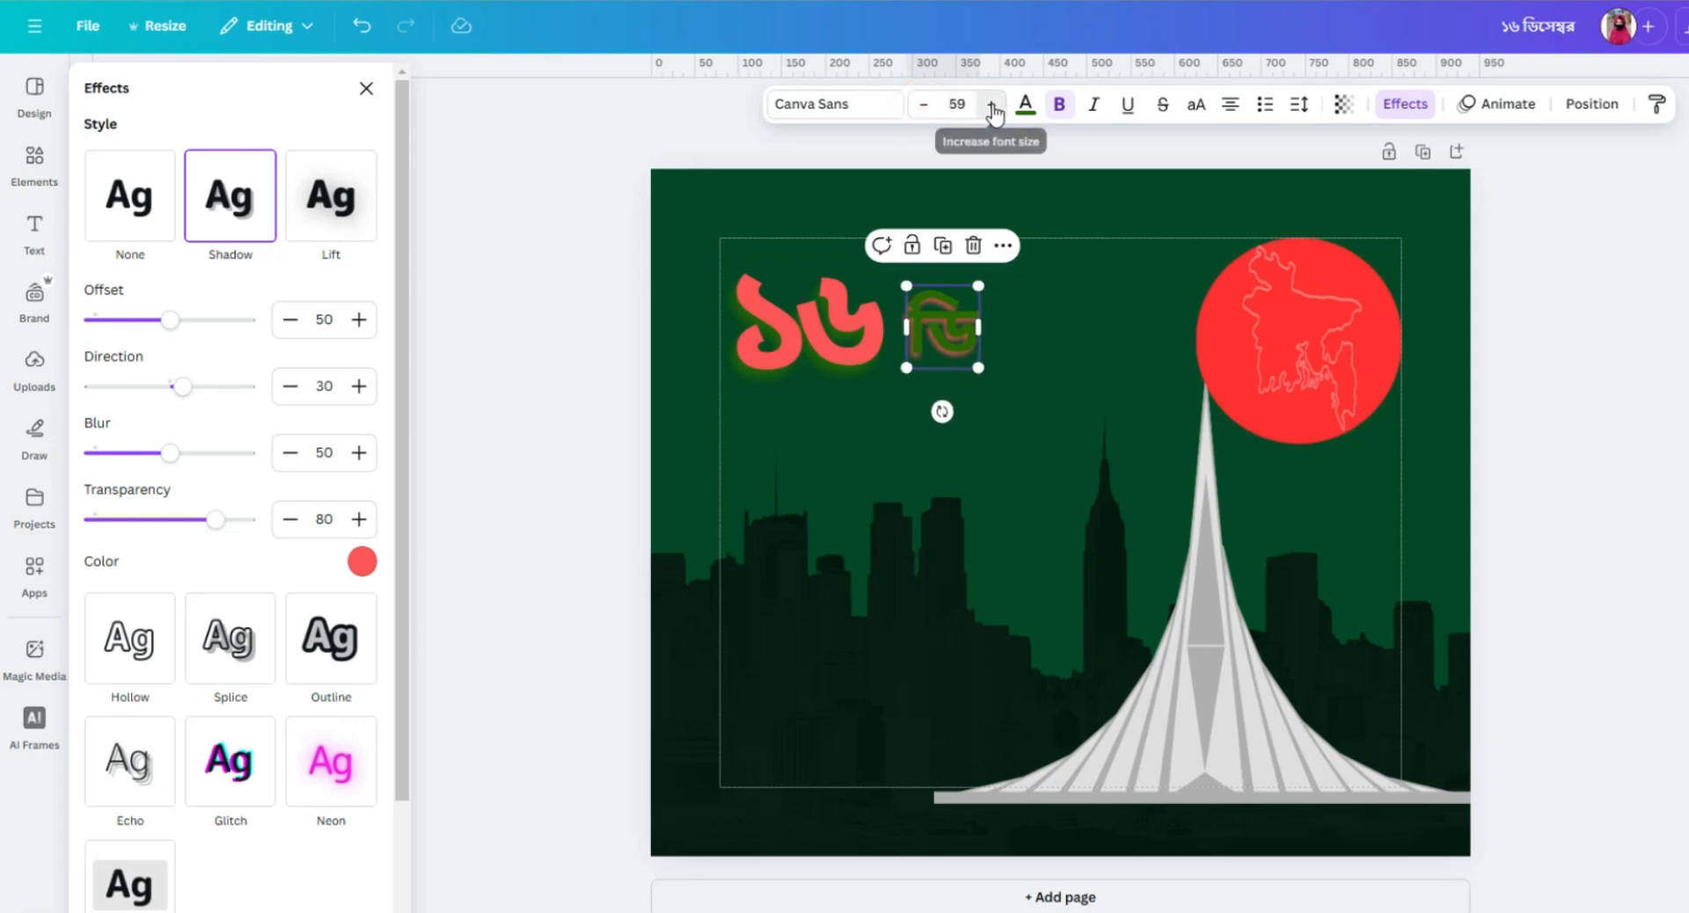
click(991, 104)
drag(951, 322, 943, 321)
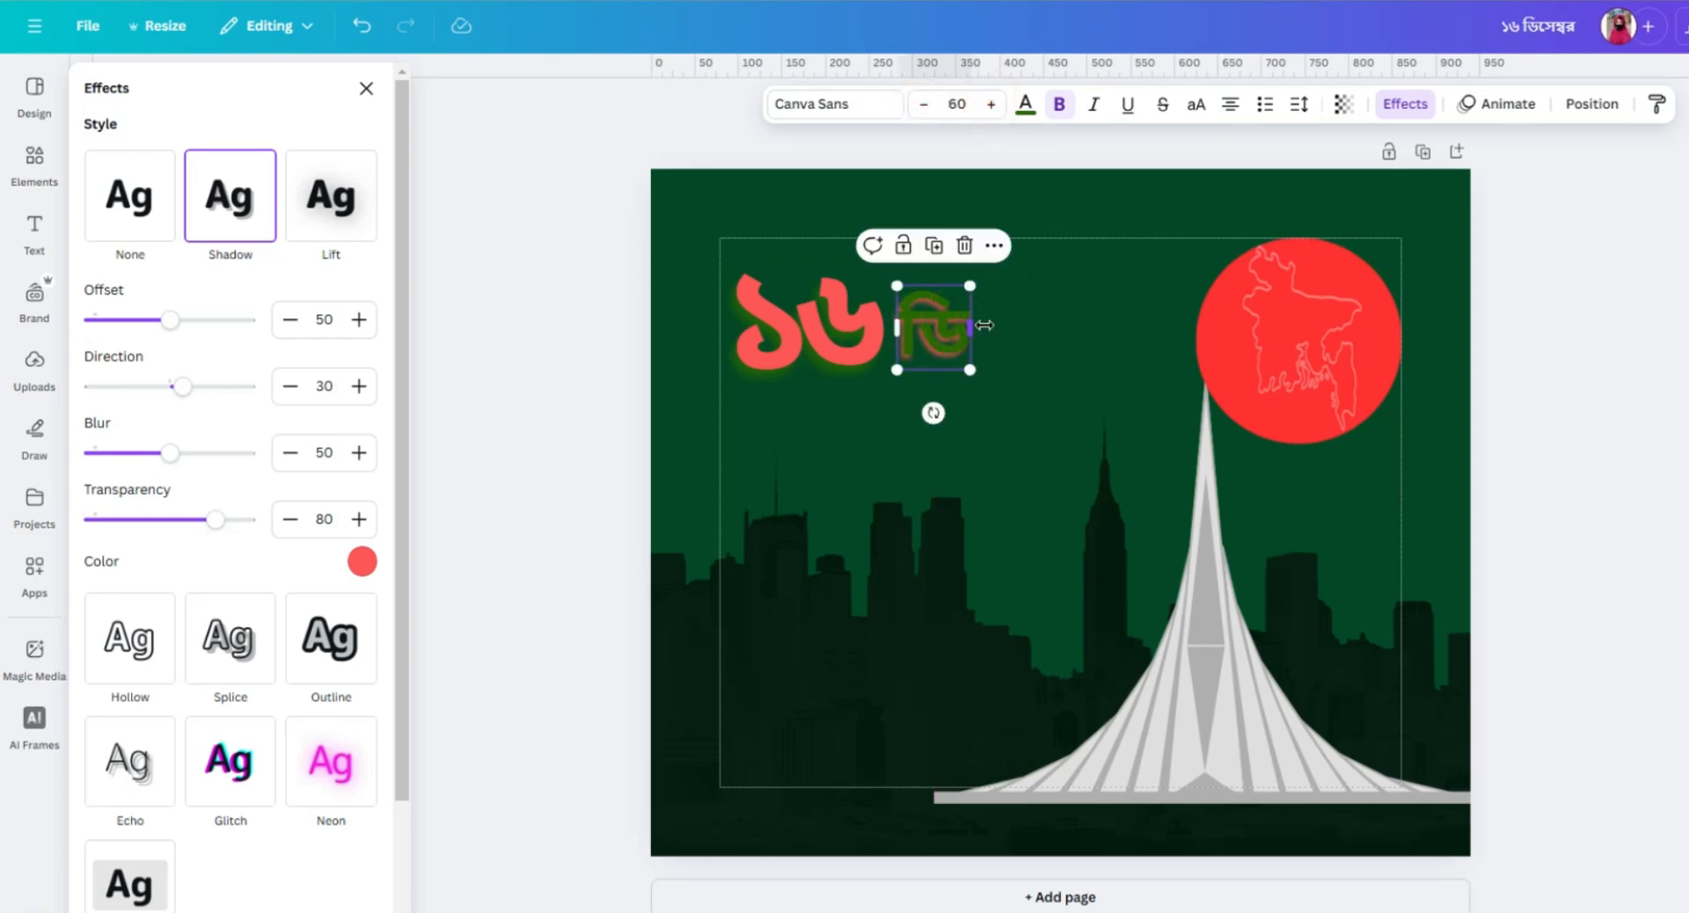
Duplicate the ডি text, place the copy directly after it on the same line and change its text to সে.
click(943, 327)
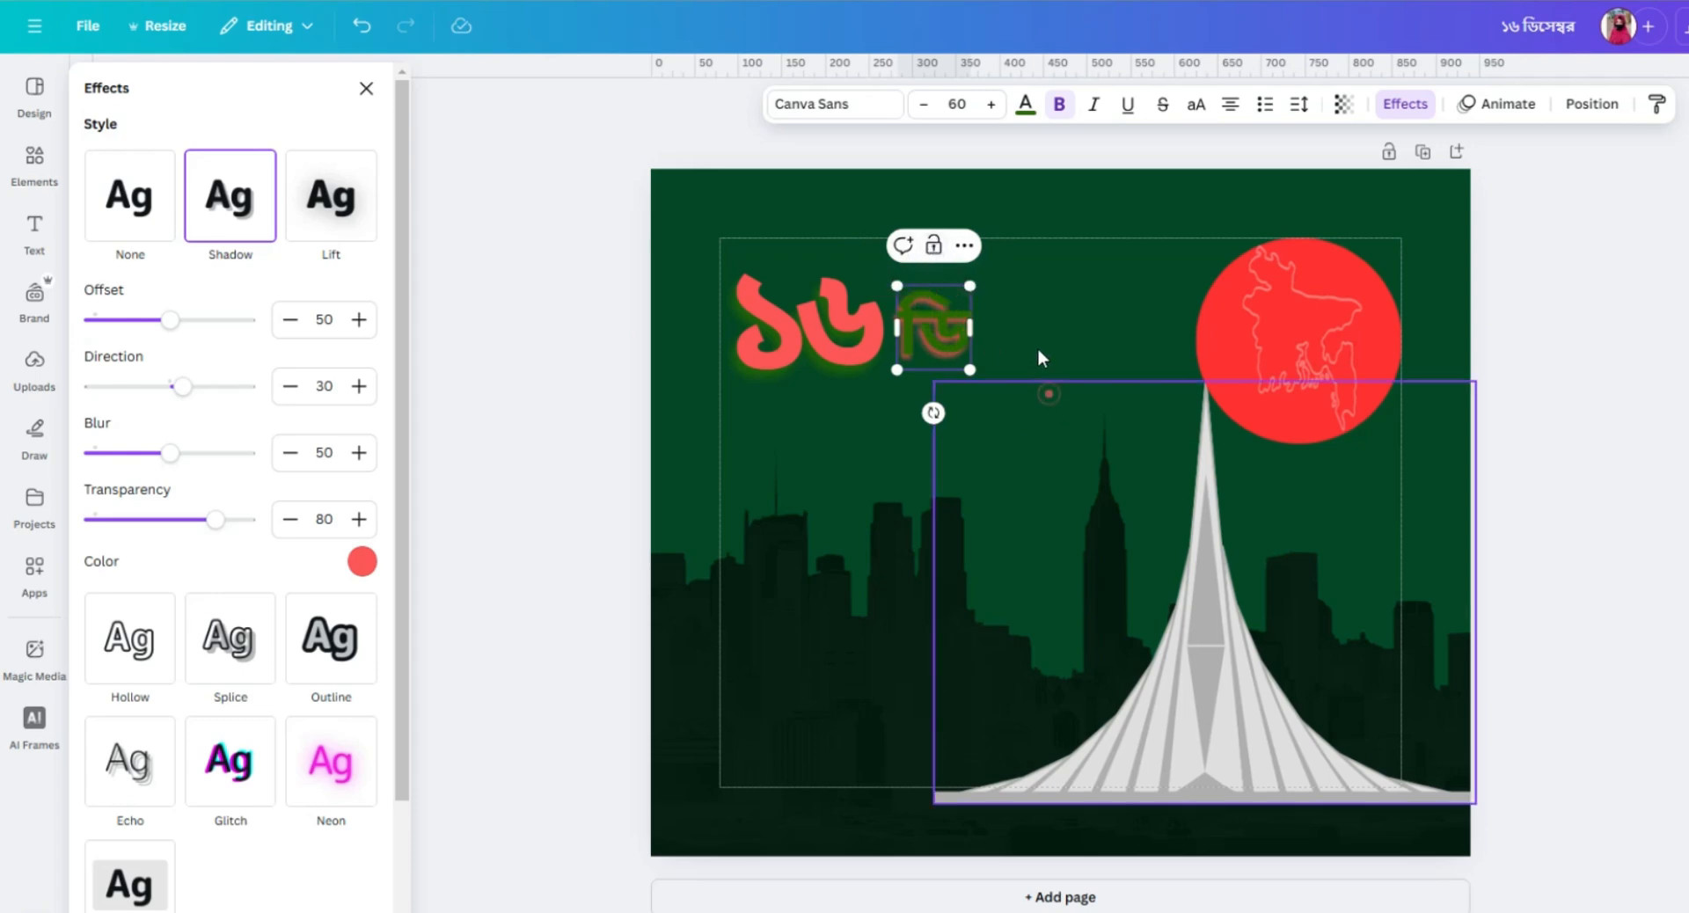
click(1048, 393)
click(942, 320)
click(933, 247)
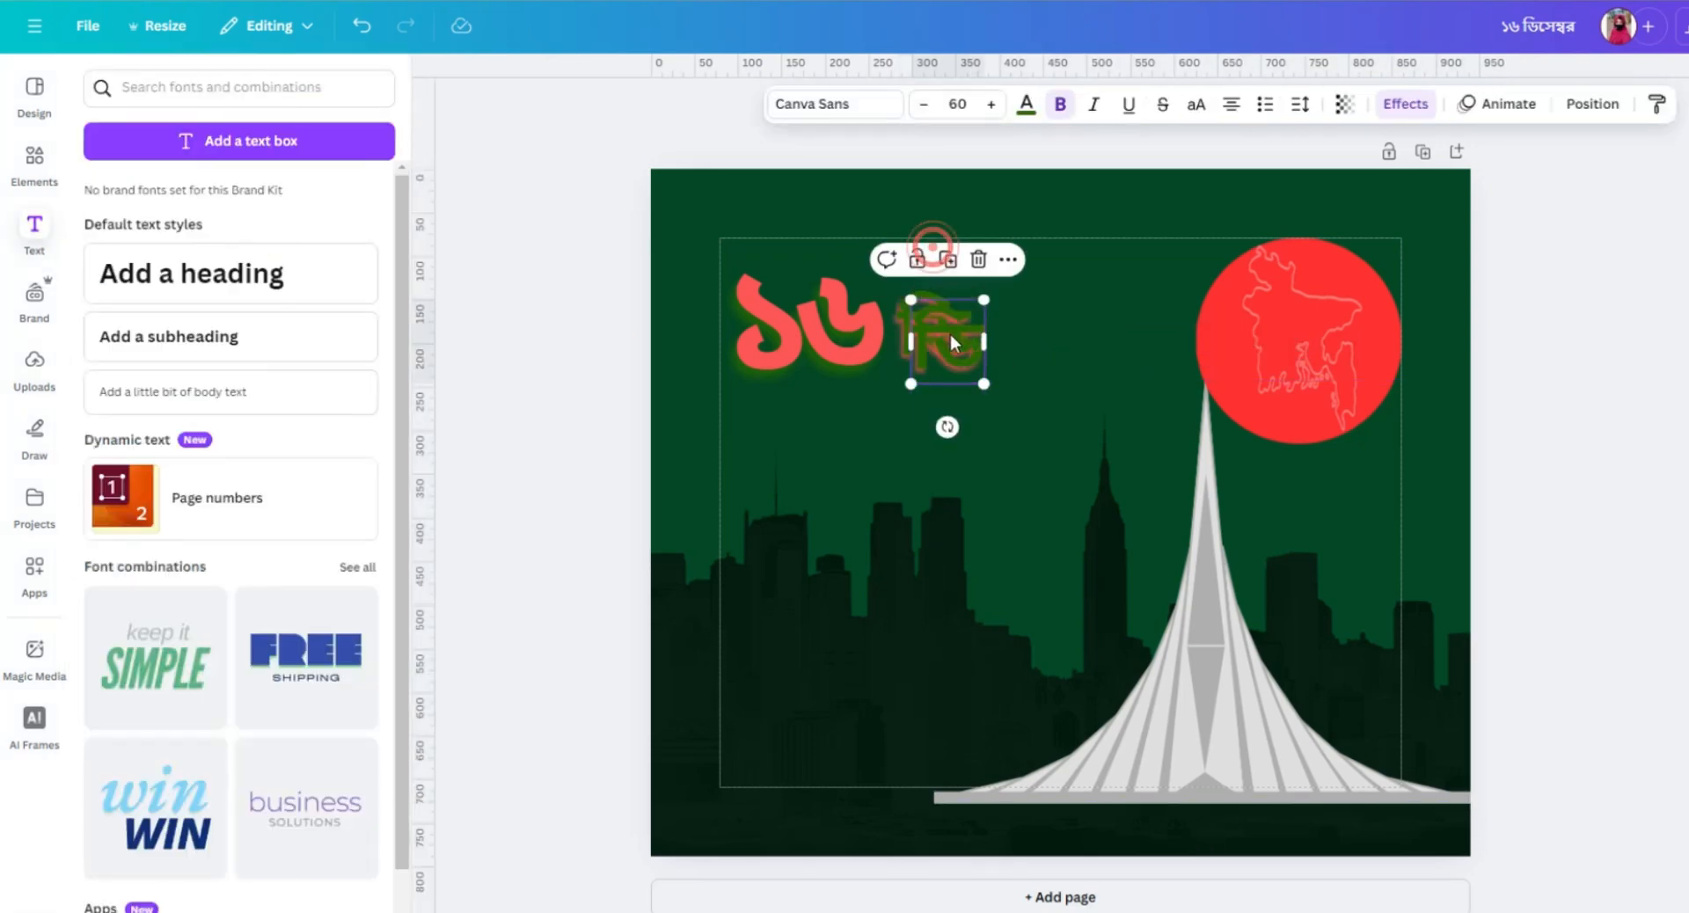
drag(950, 334, 1005, 319)
double_click(1006, 321)
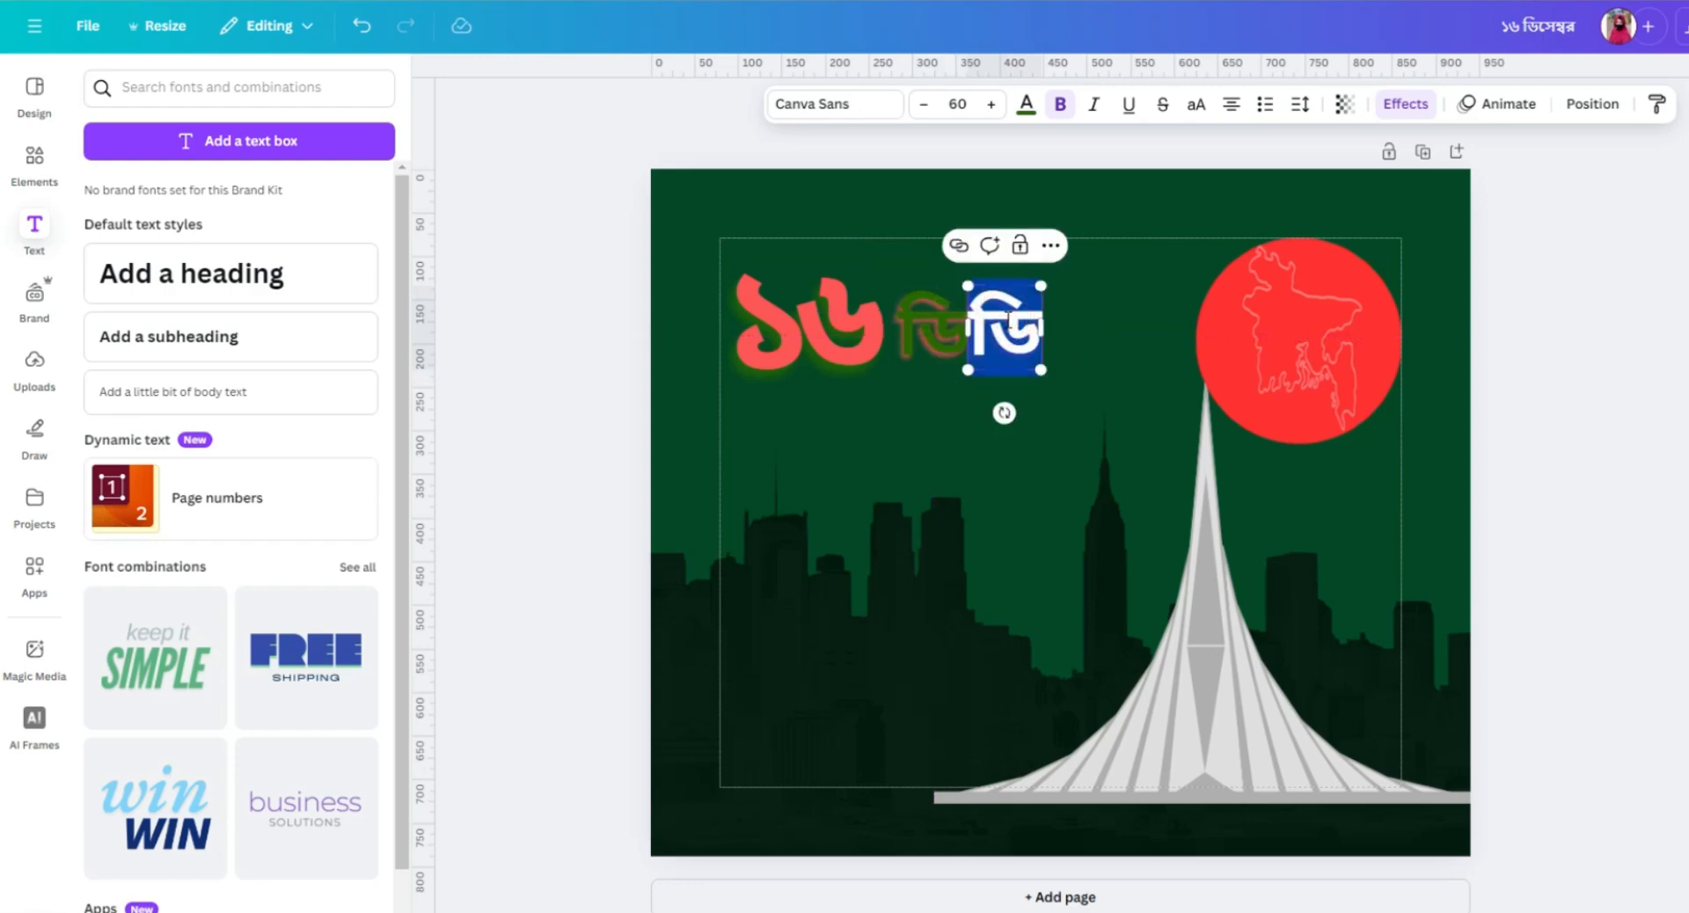
text(সে)
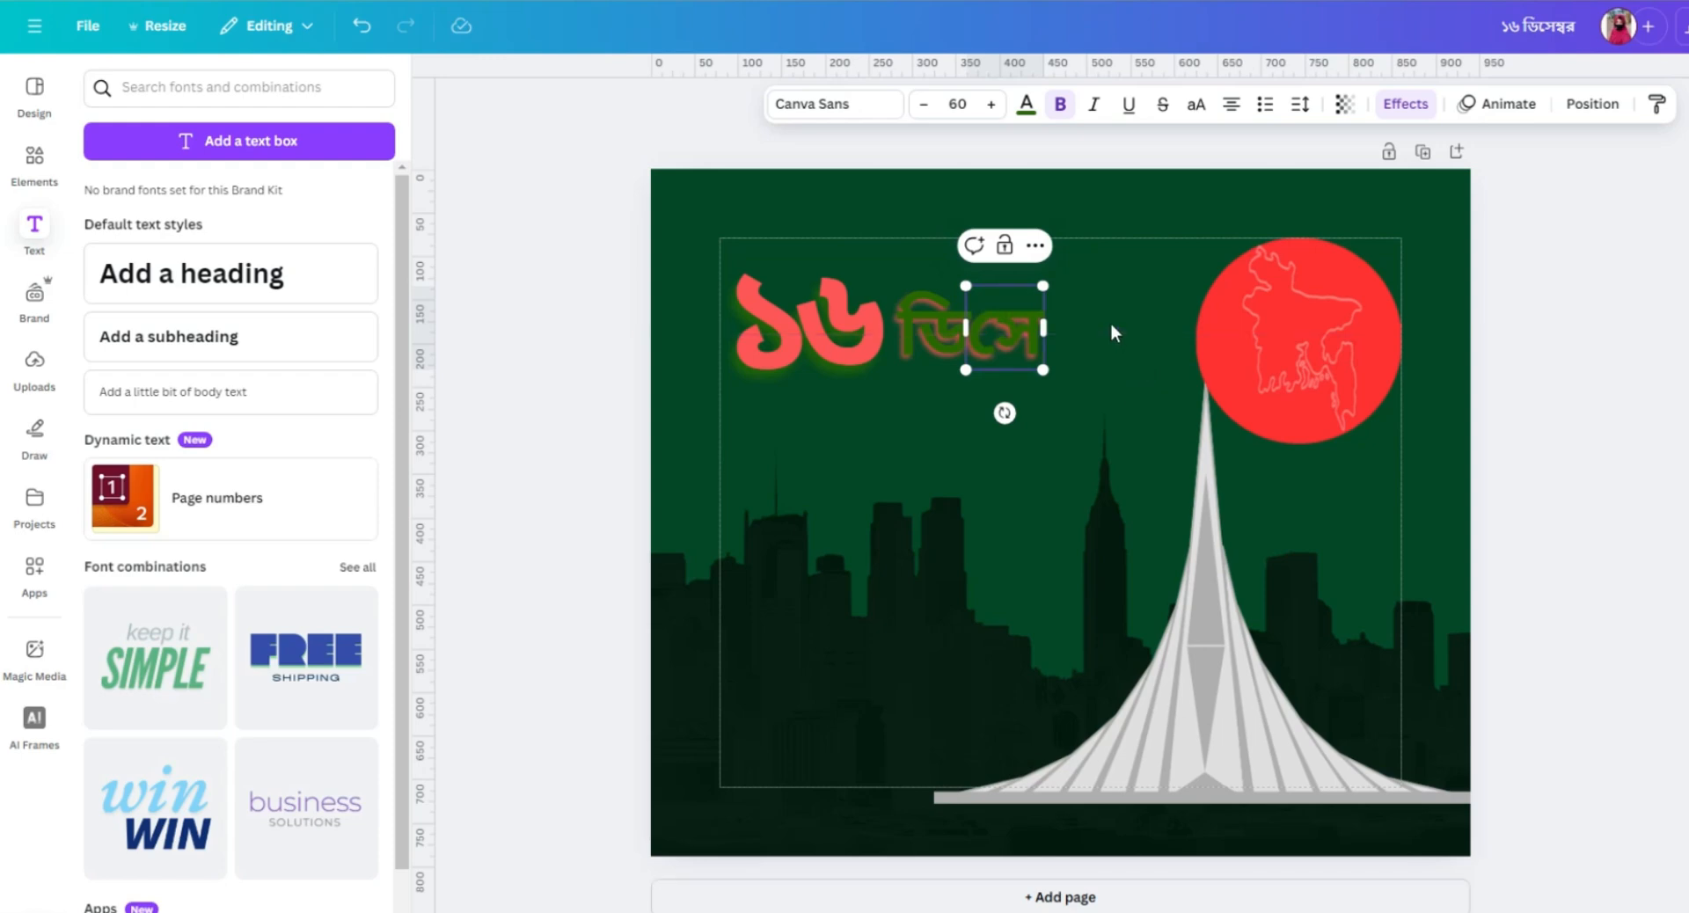
Send the সে text one layer backward.
click(1588, 104)
click(337, 180)
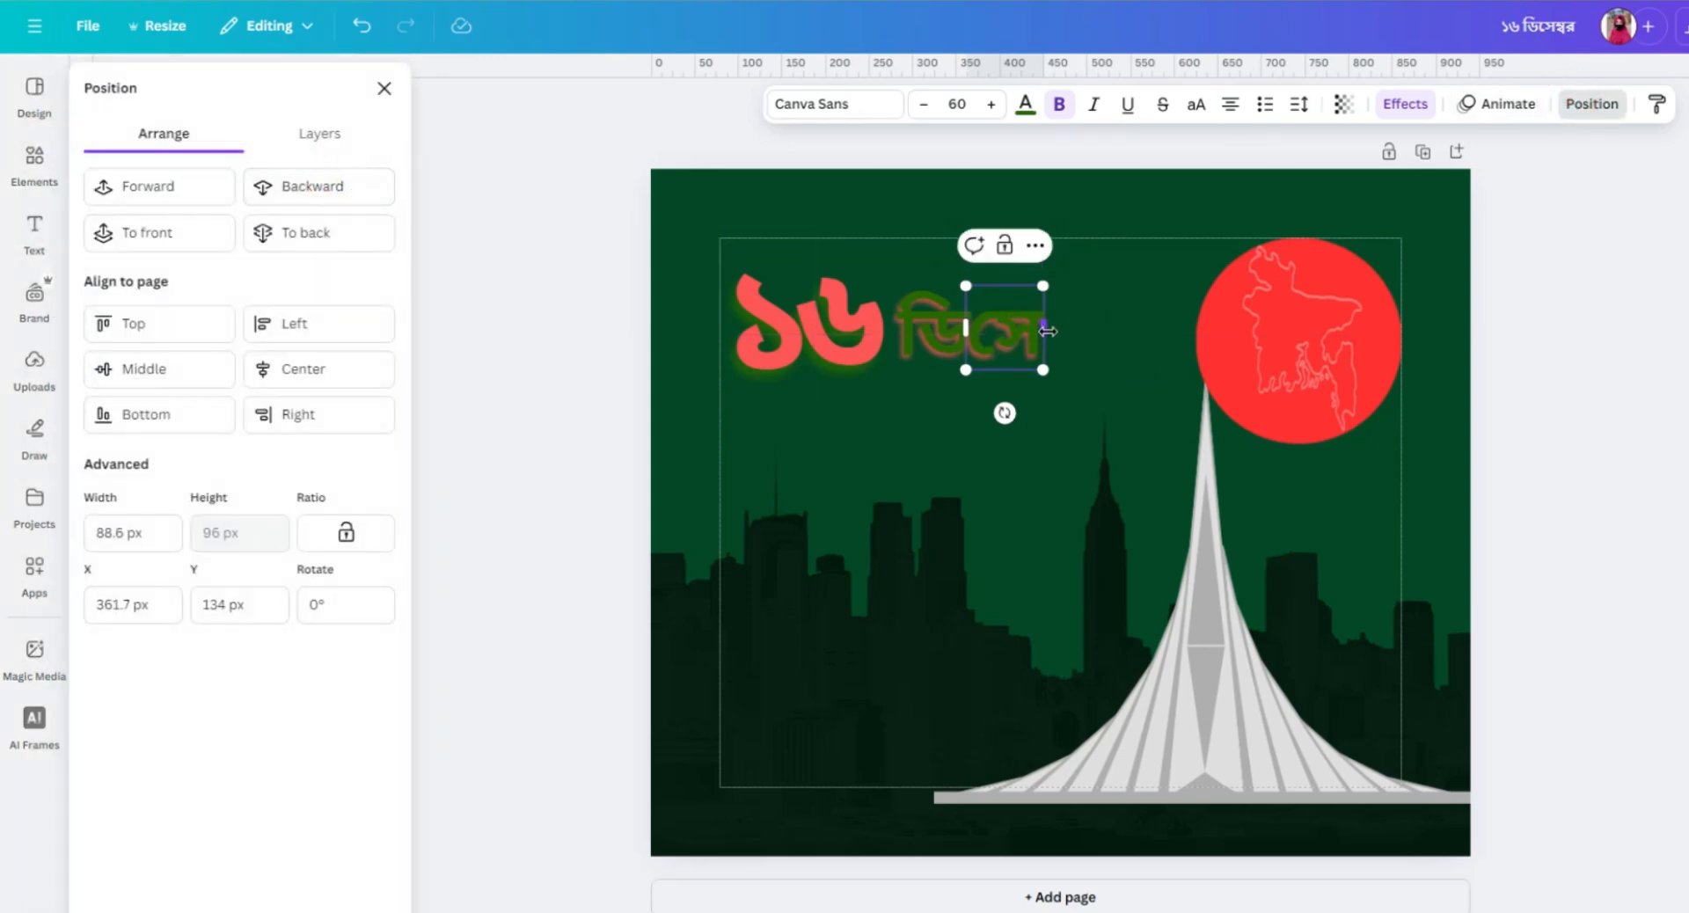
click(1091, 313)
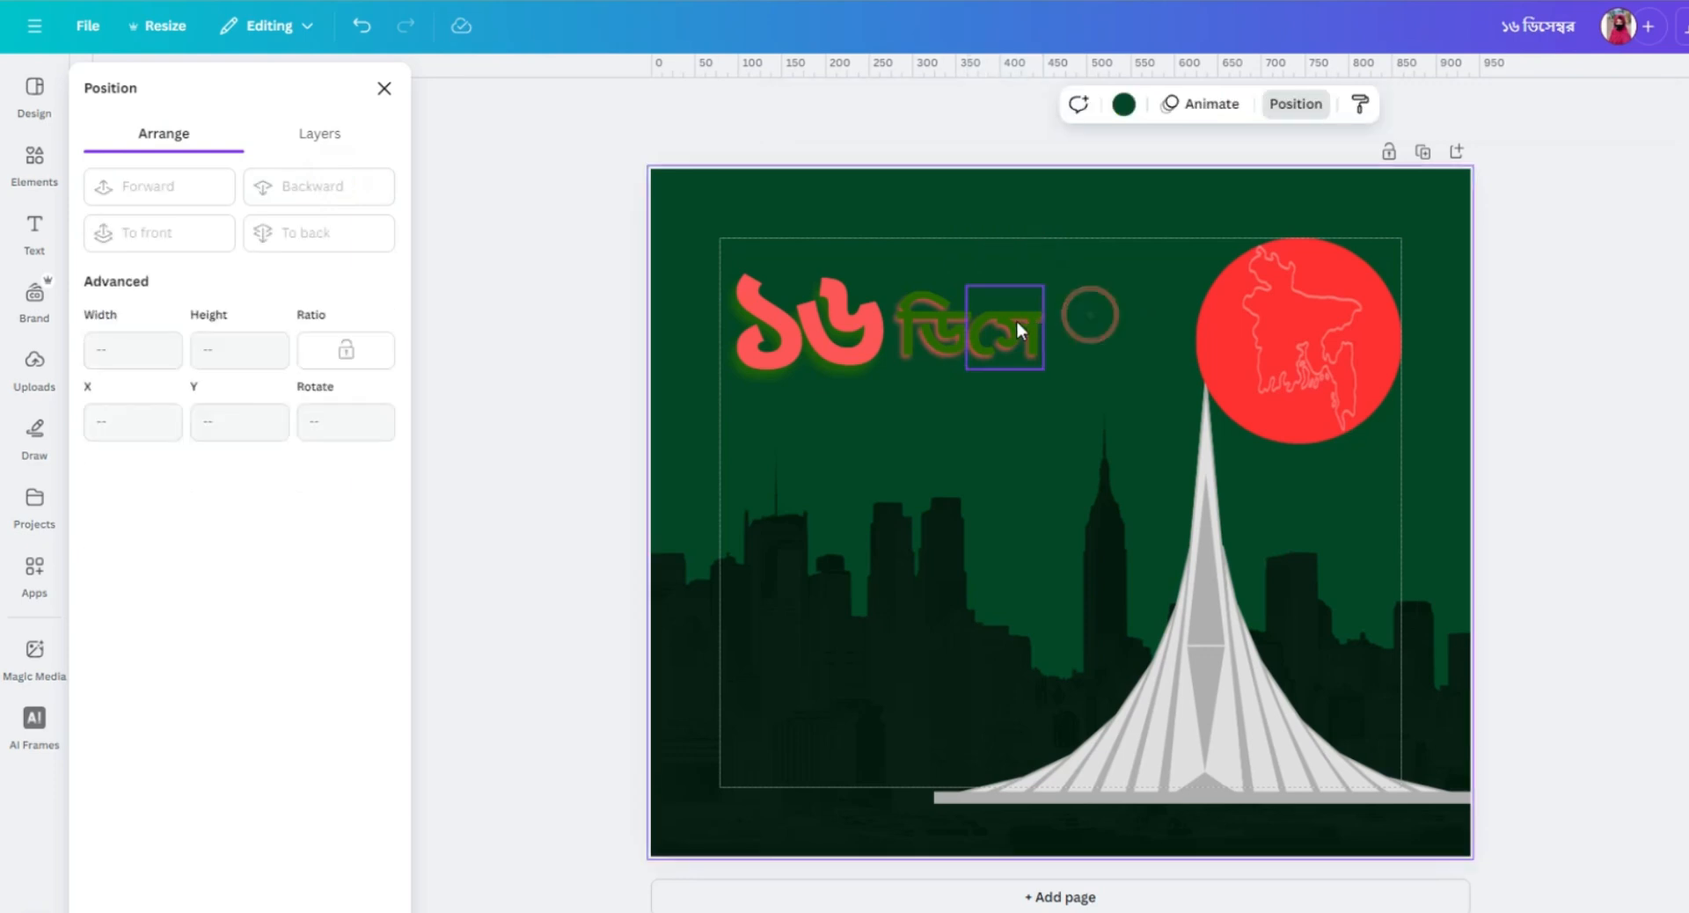
Duplicate the সে text, change the copy to ম্ব and place it close after সে on the same line.
click(1016, 320)
click(1004, 247)
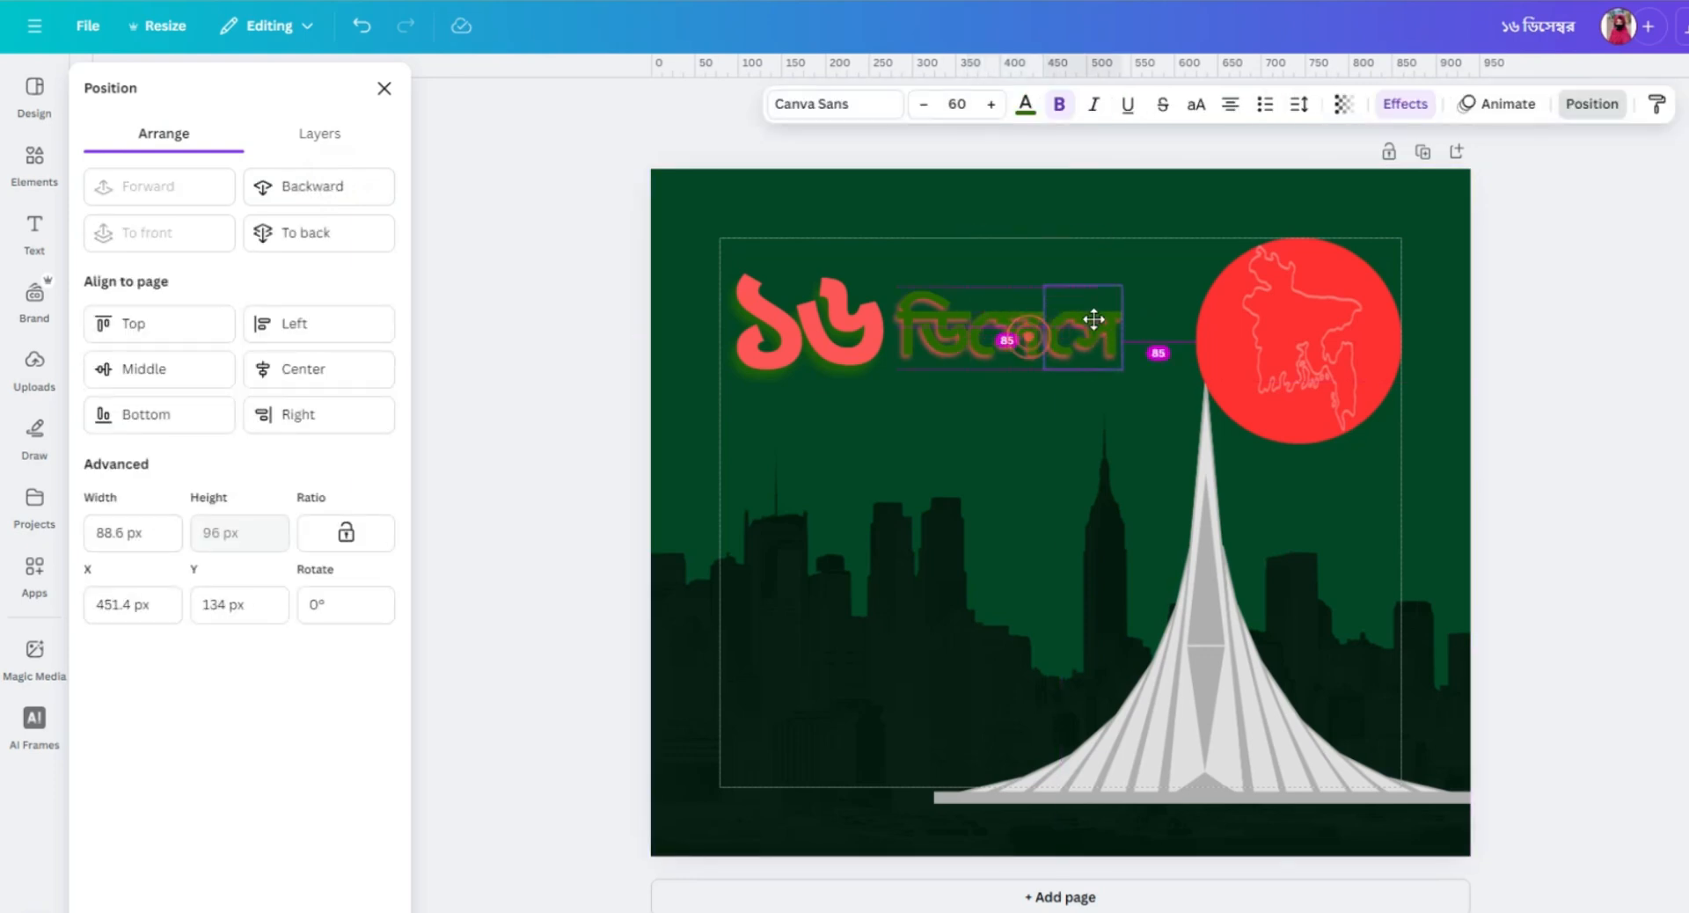
drag(1094, 321, 1086, 319)
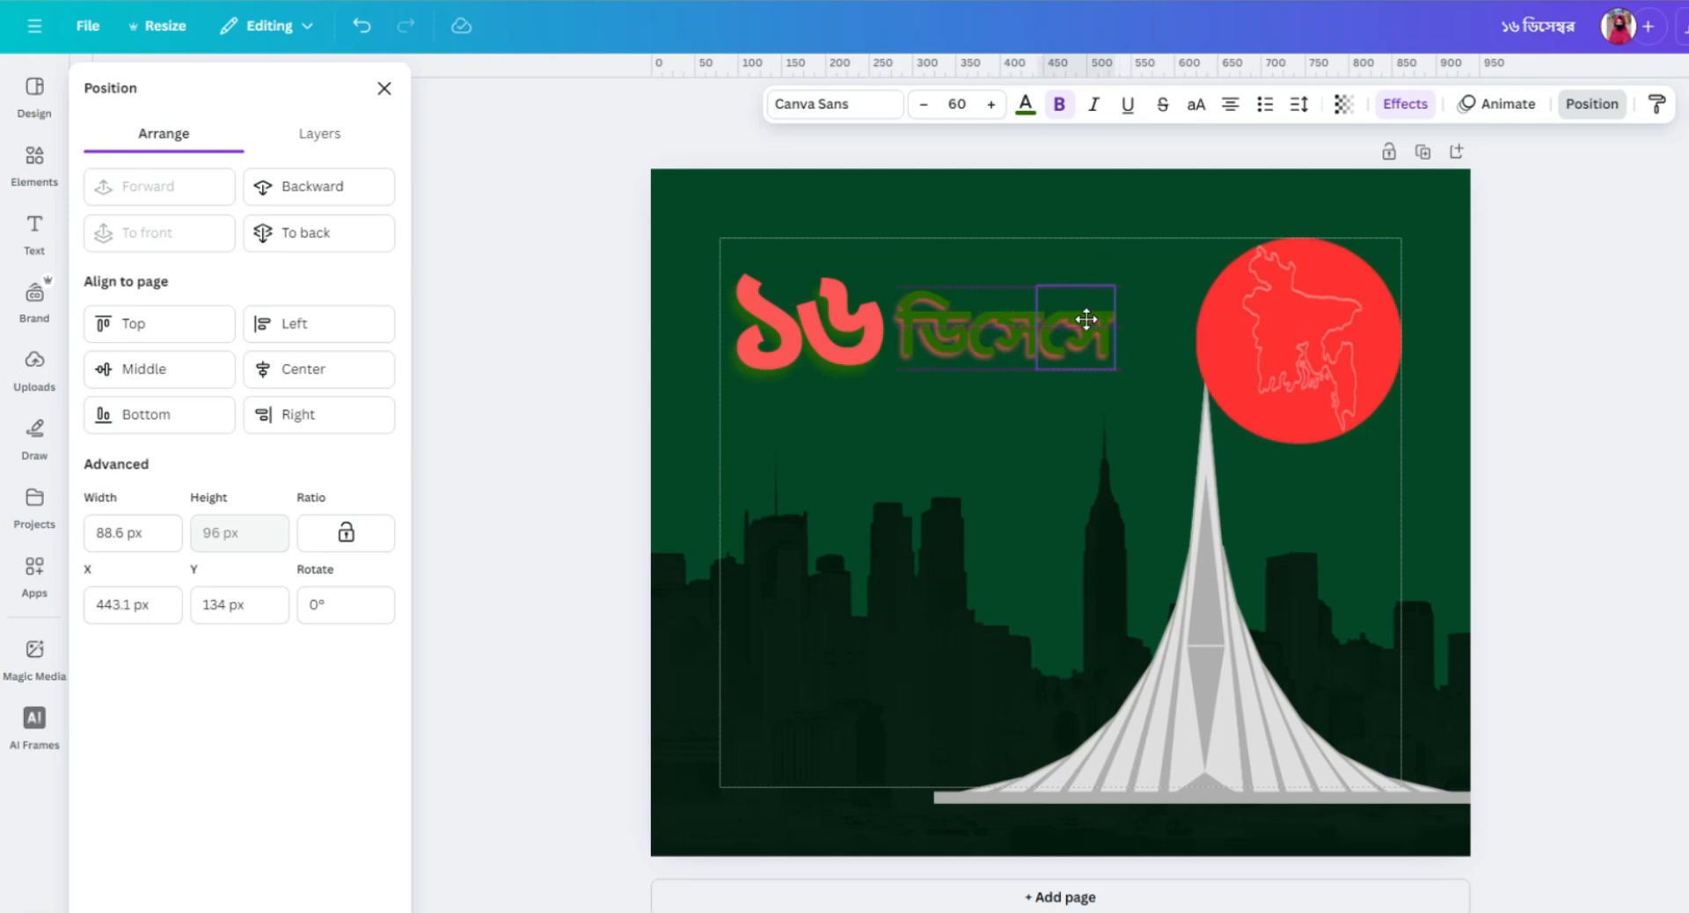
double_click(1086, 319)
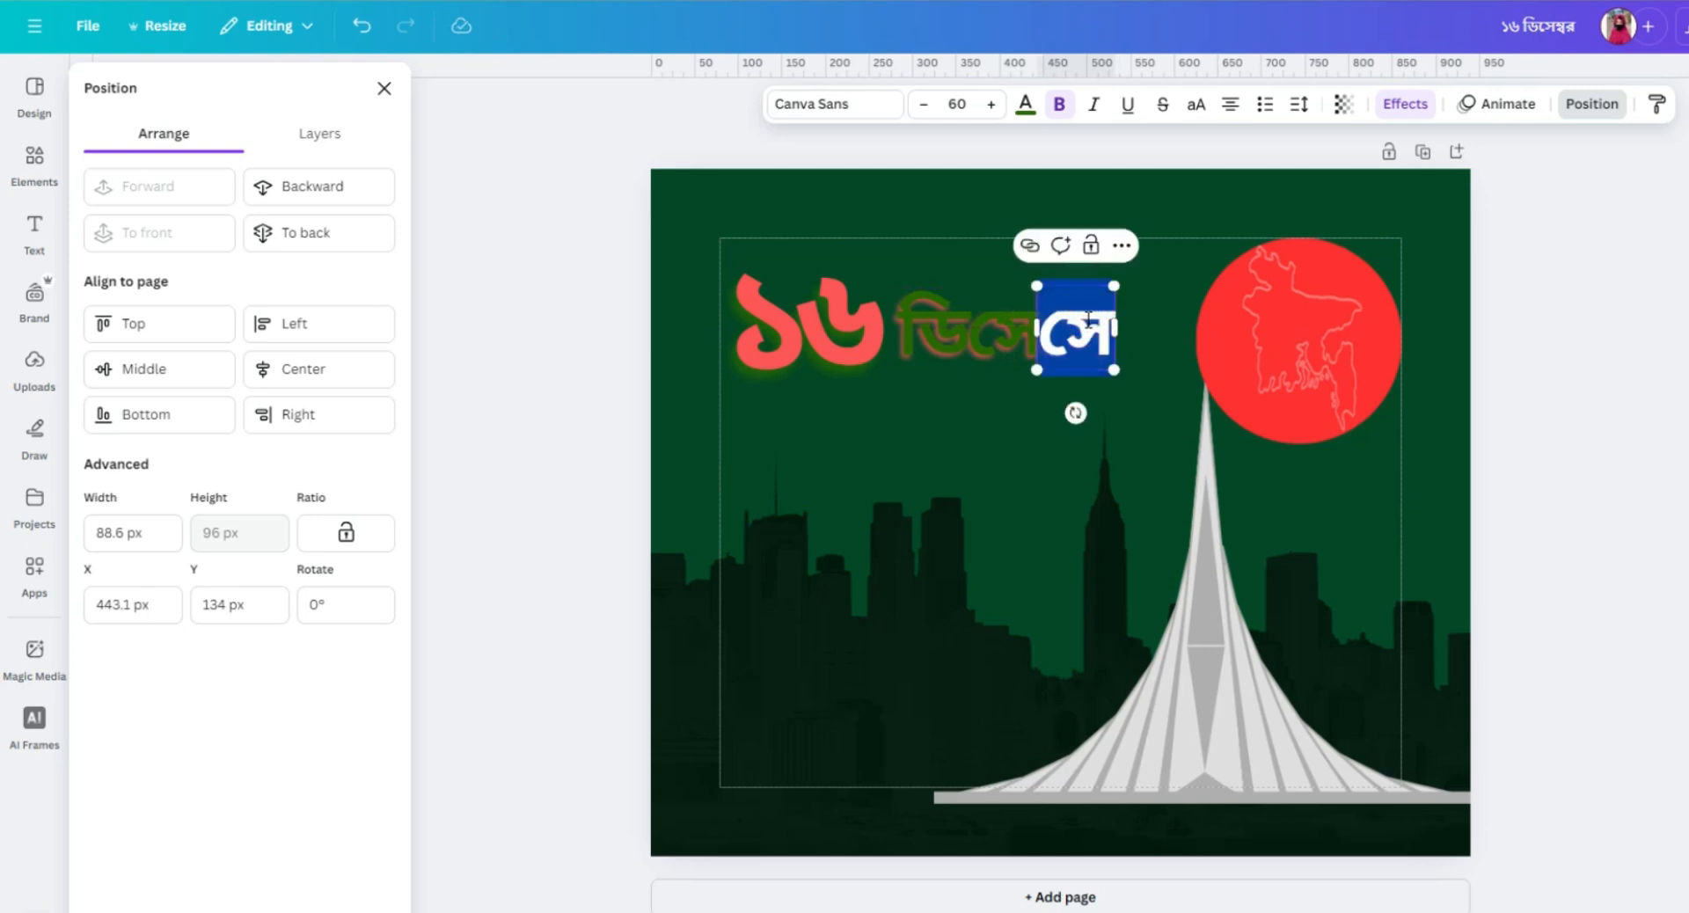
text(ম্ব)
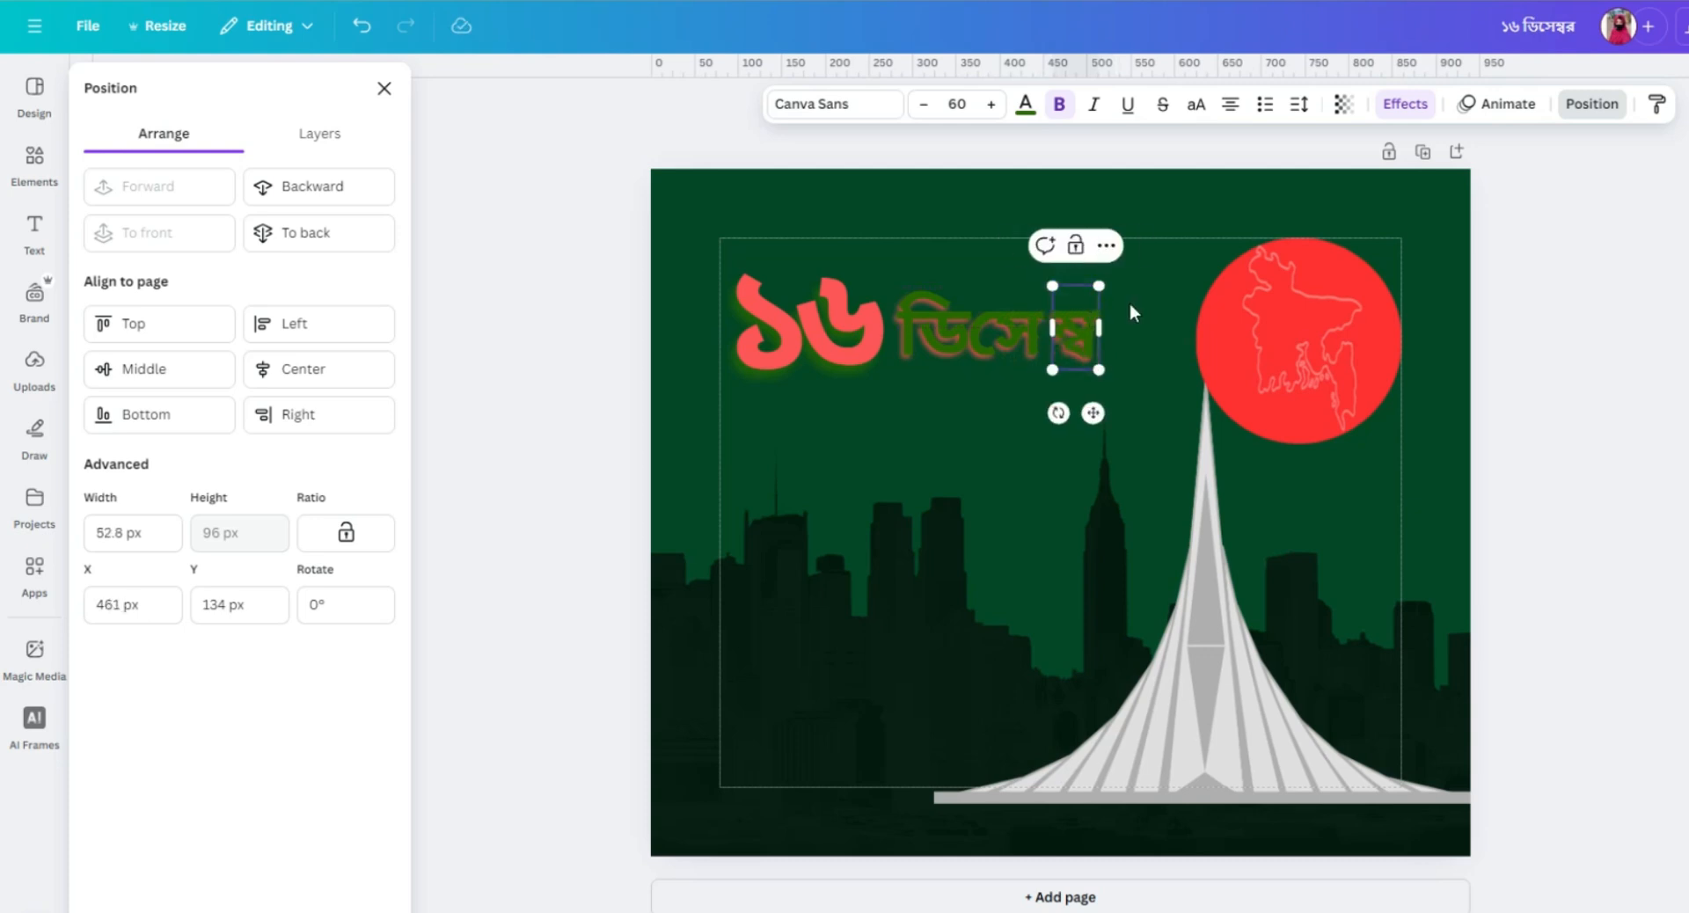
drag(1084, 320, 1057, 325)
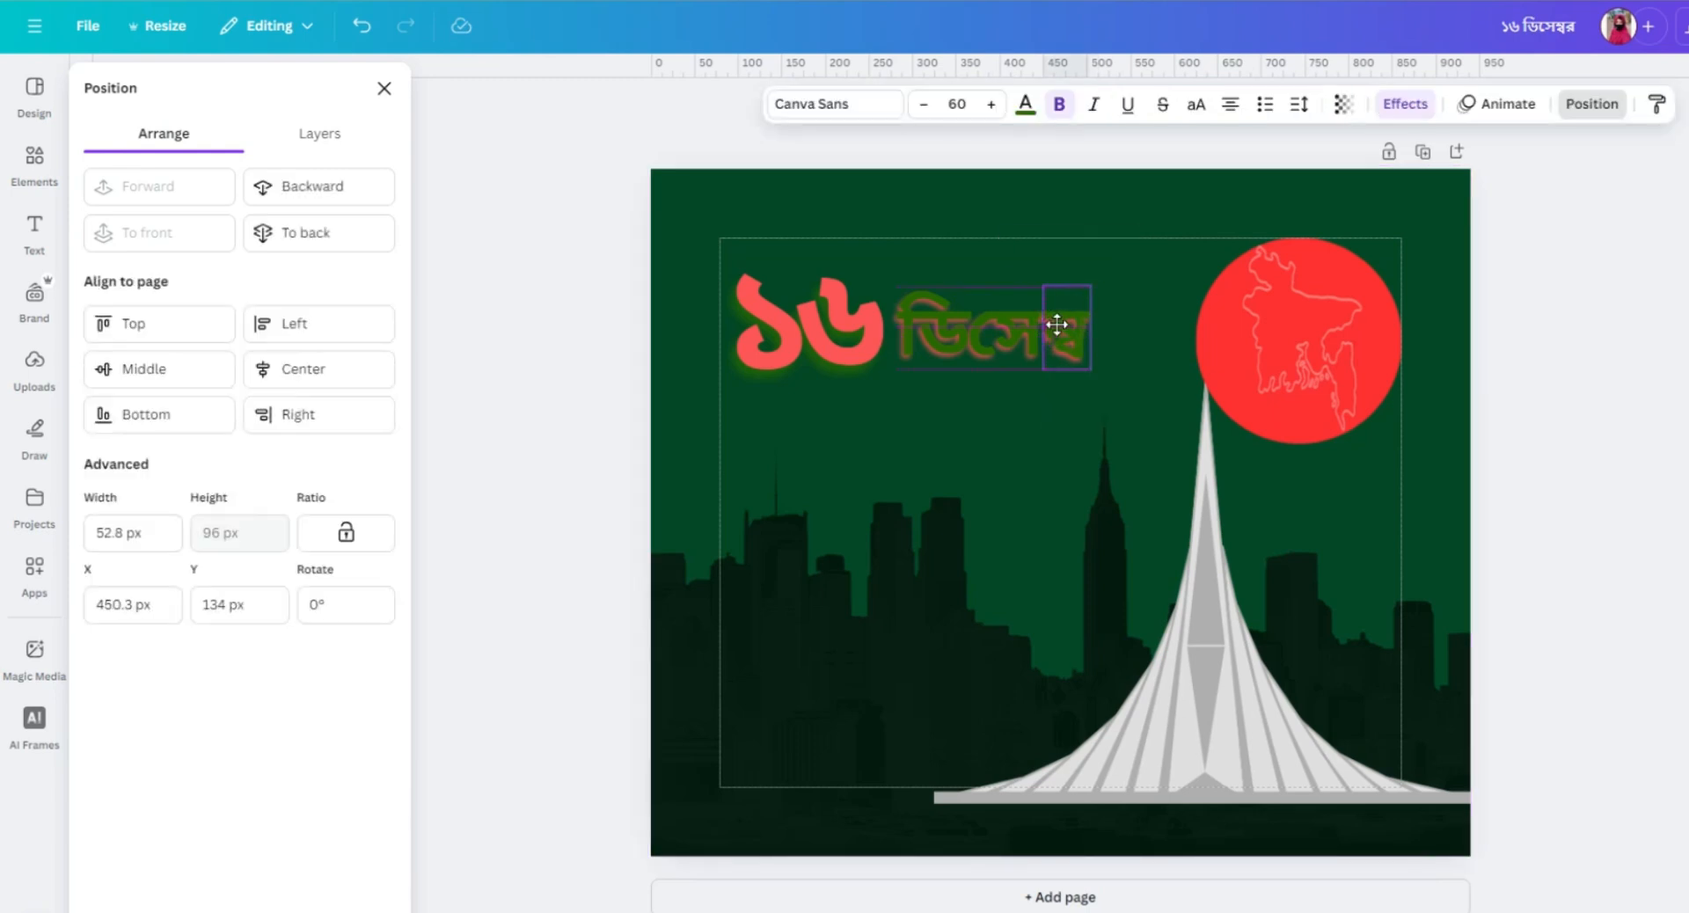
Duplicate the ম্ব text, place the copy directly after it and change its text to র to complete ডিসেম্বর.
click(1022, 324)
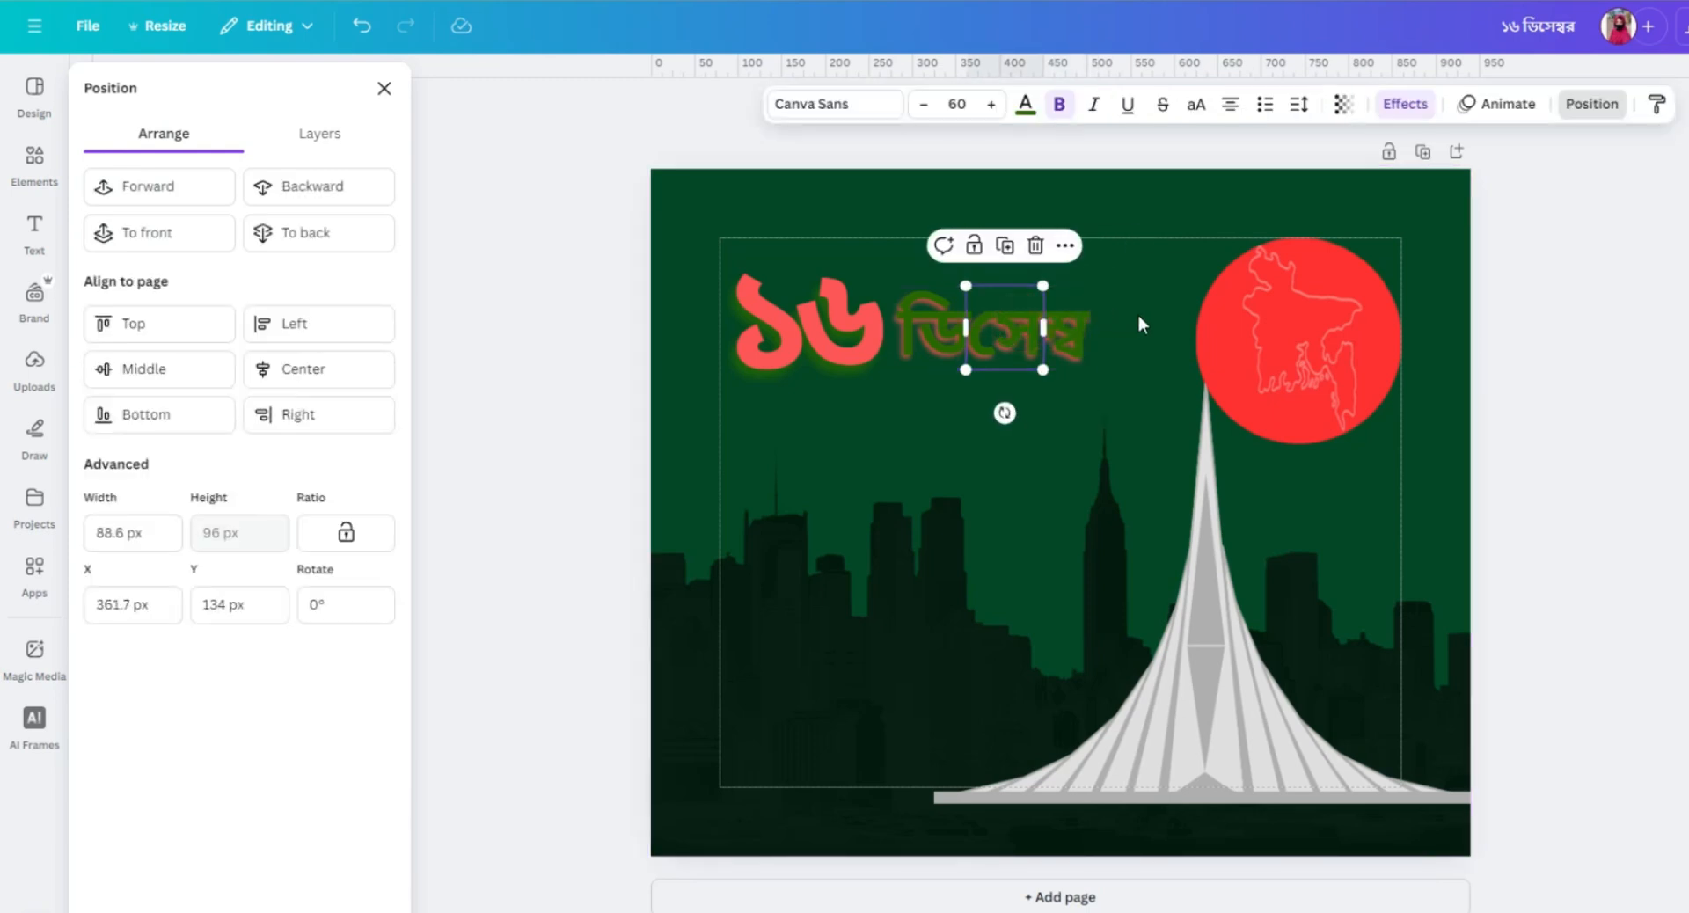
click(1086, 324)
click(1086, 324)
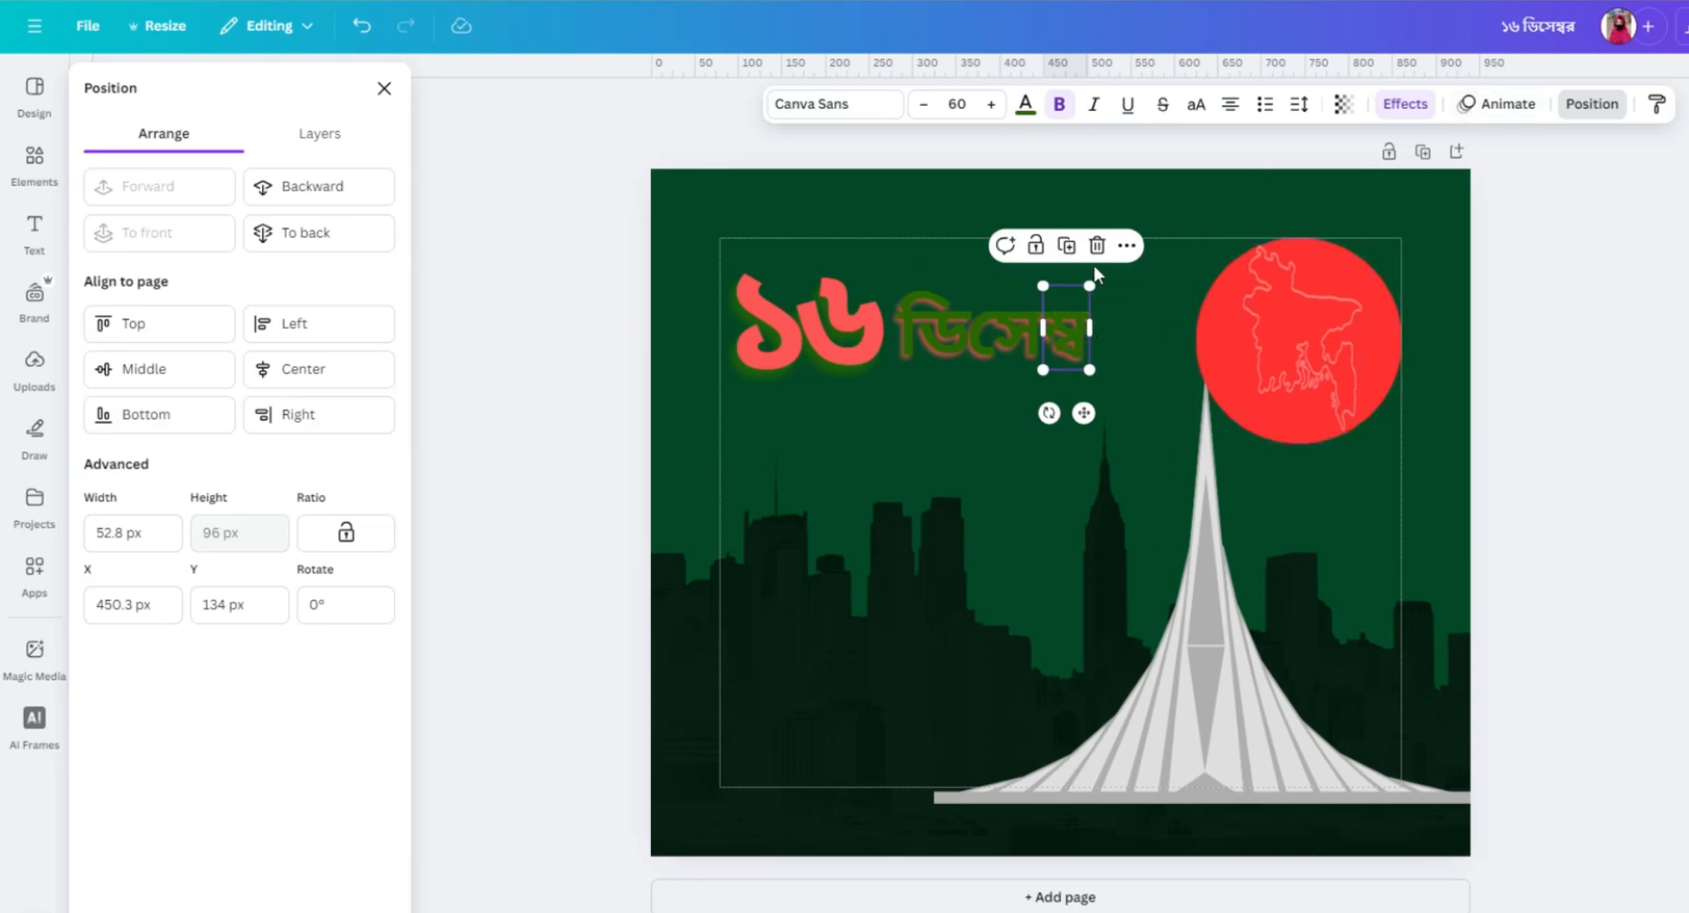
click(1067, 246)
drag(1075, 339, 1115, 328)
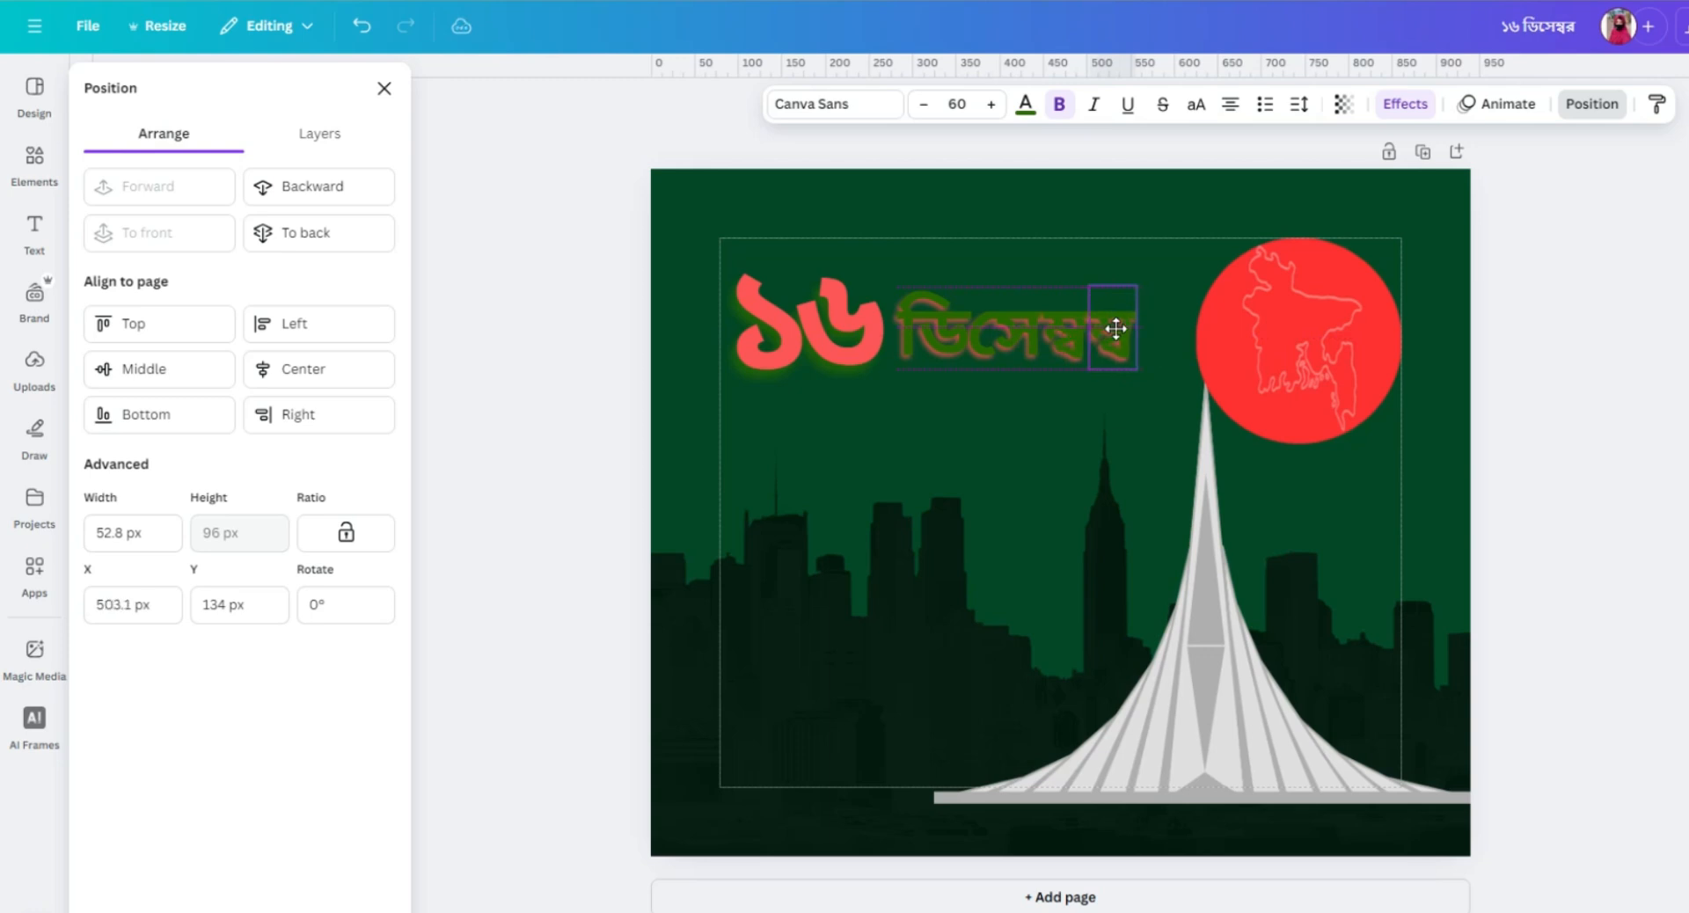
double_click(1116, 328)
key(BackSpace)
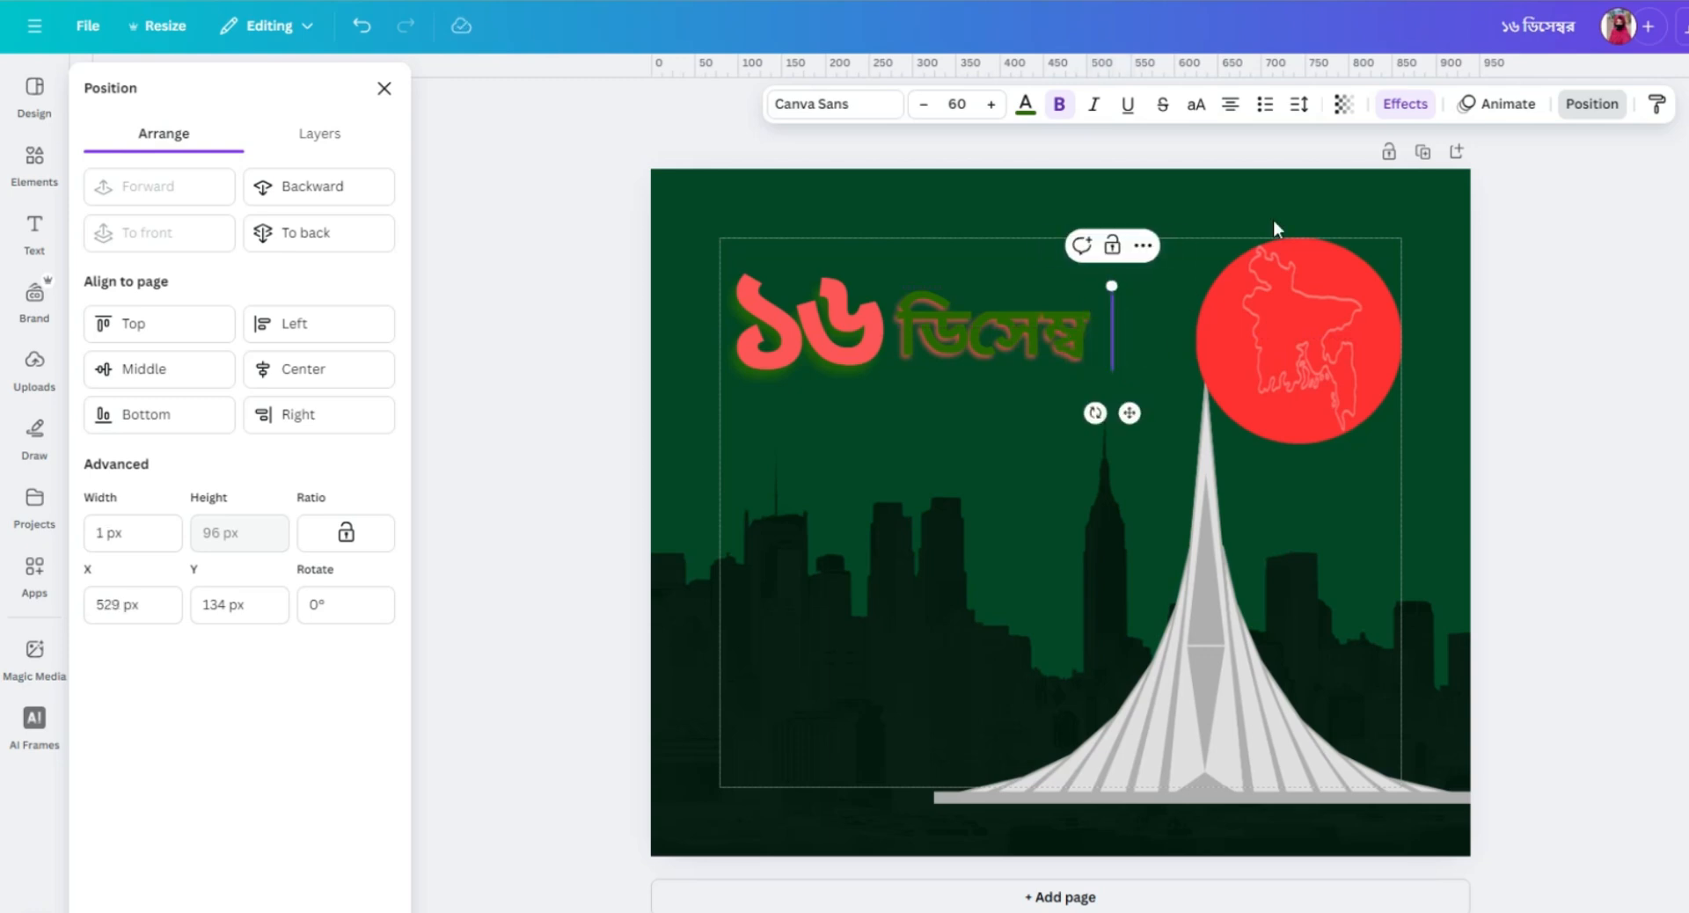
text(র)
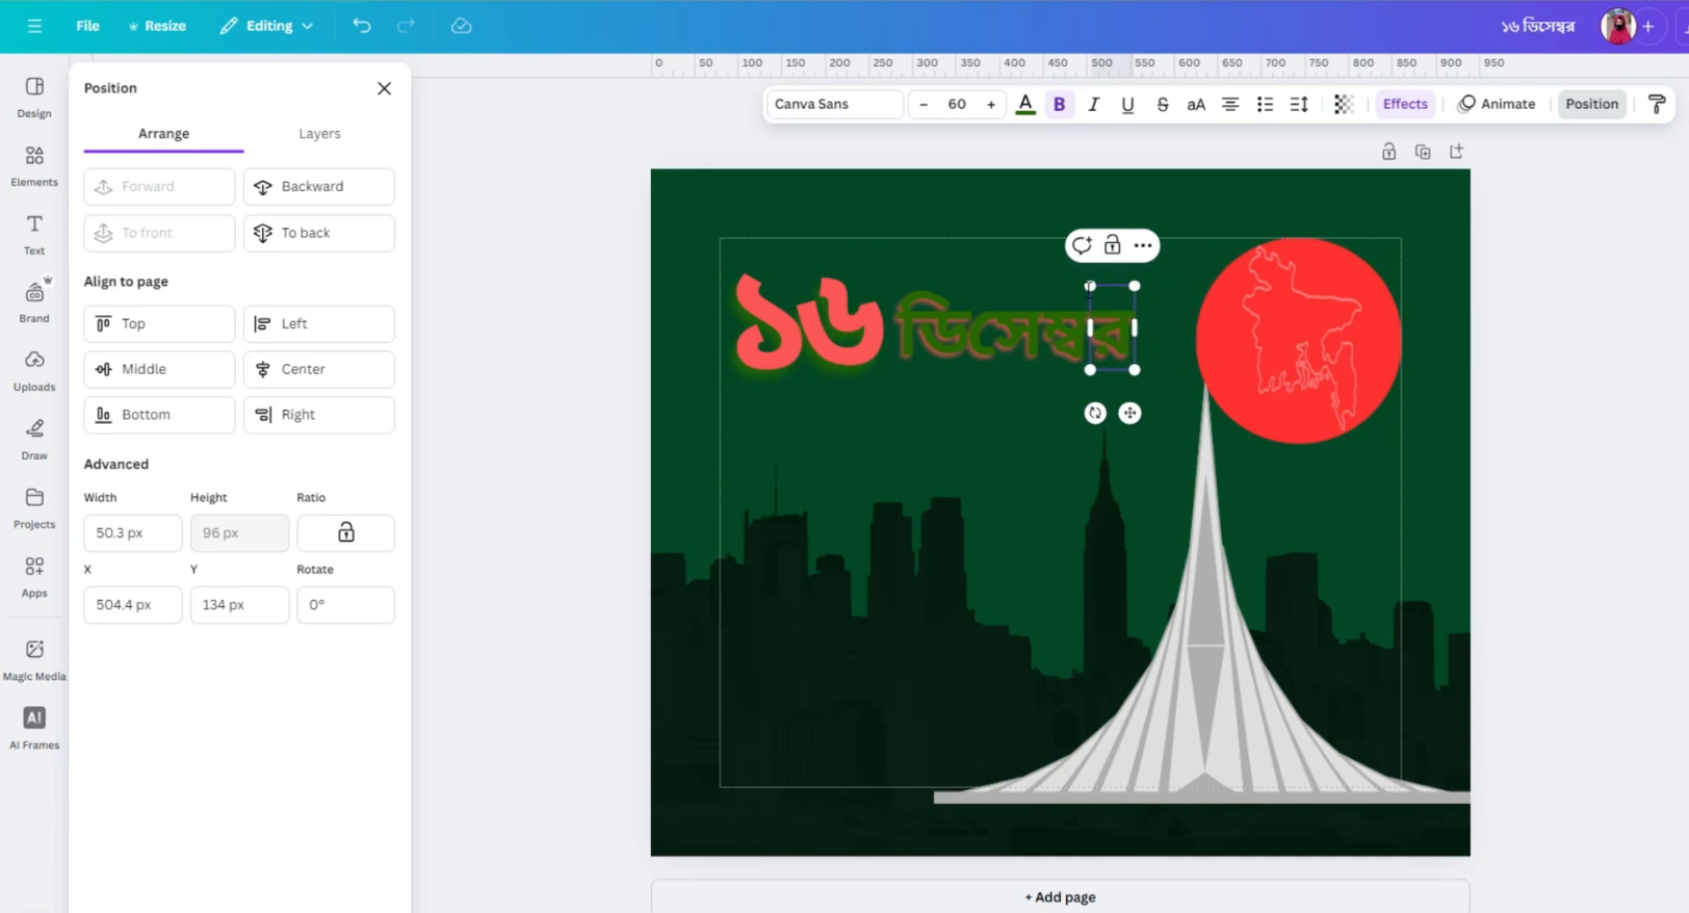
click(1026, 457)
click(865, 419)
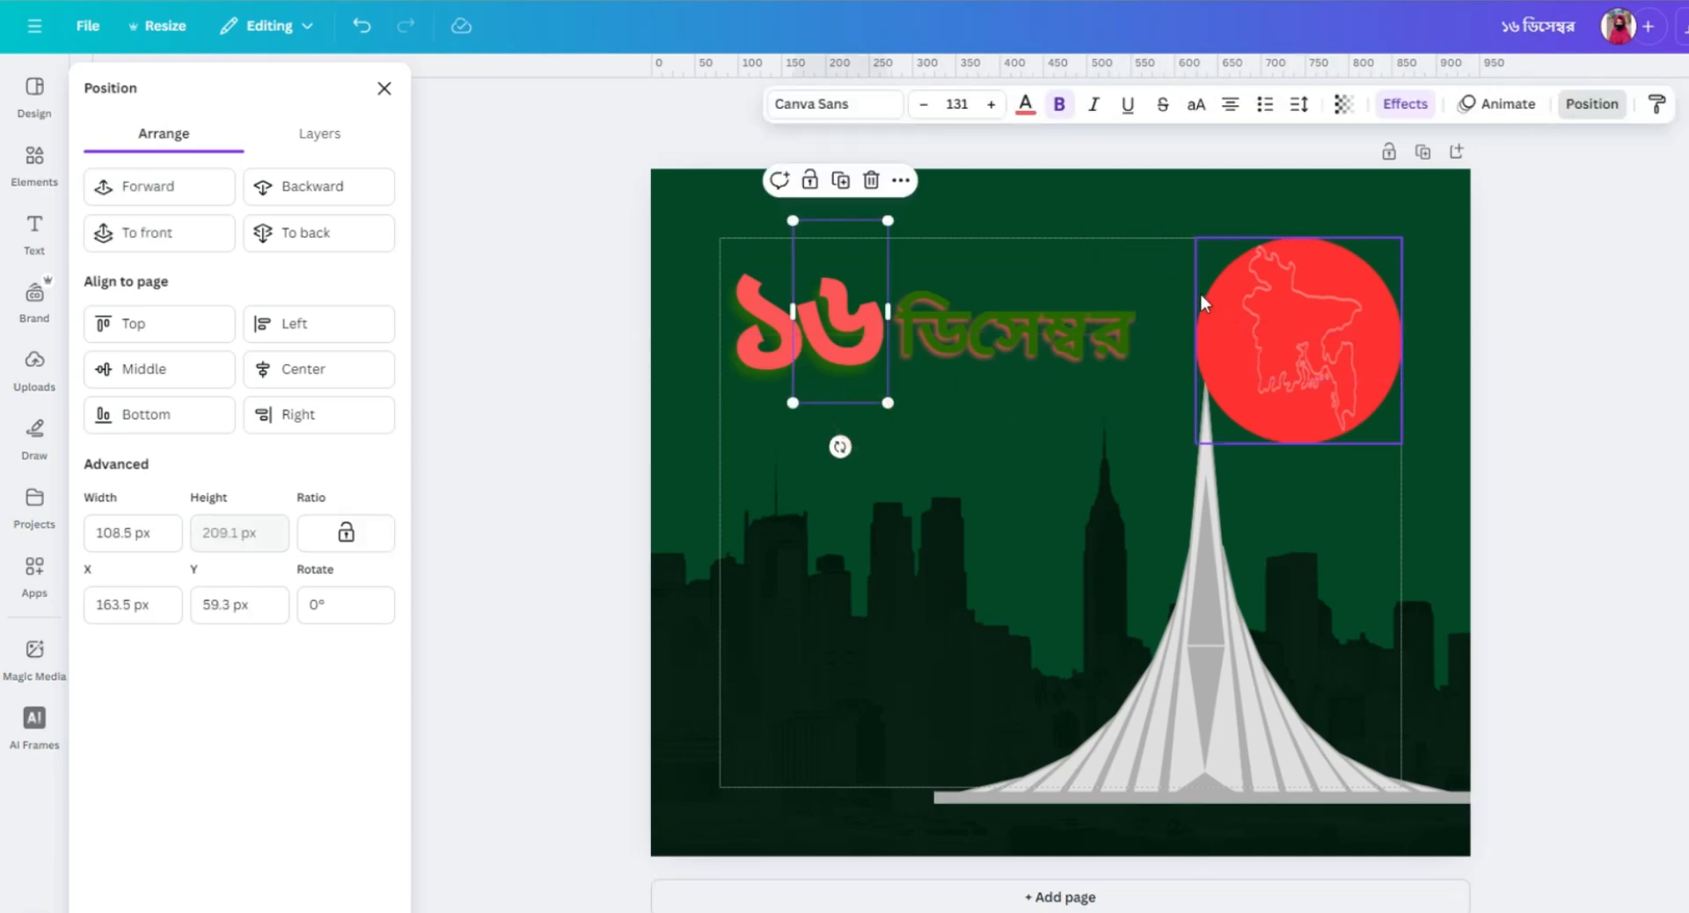
click(1077, 270)
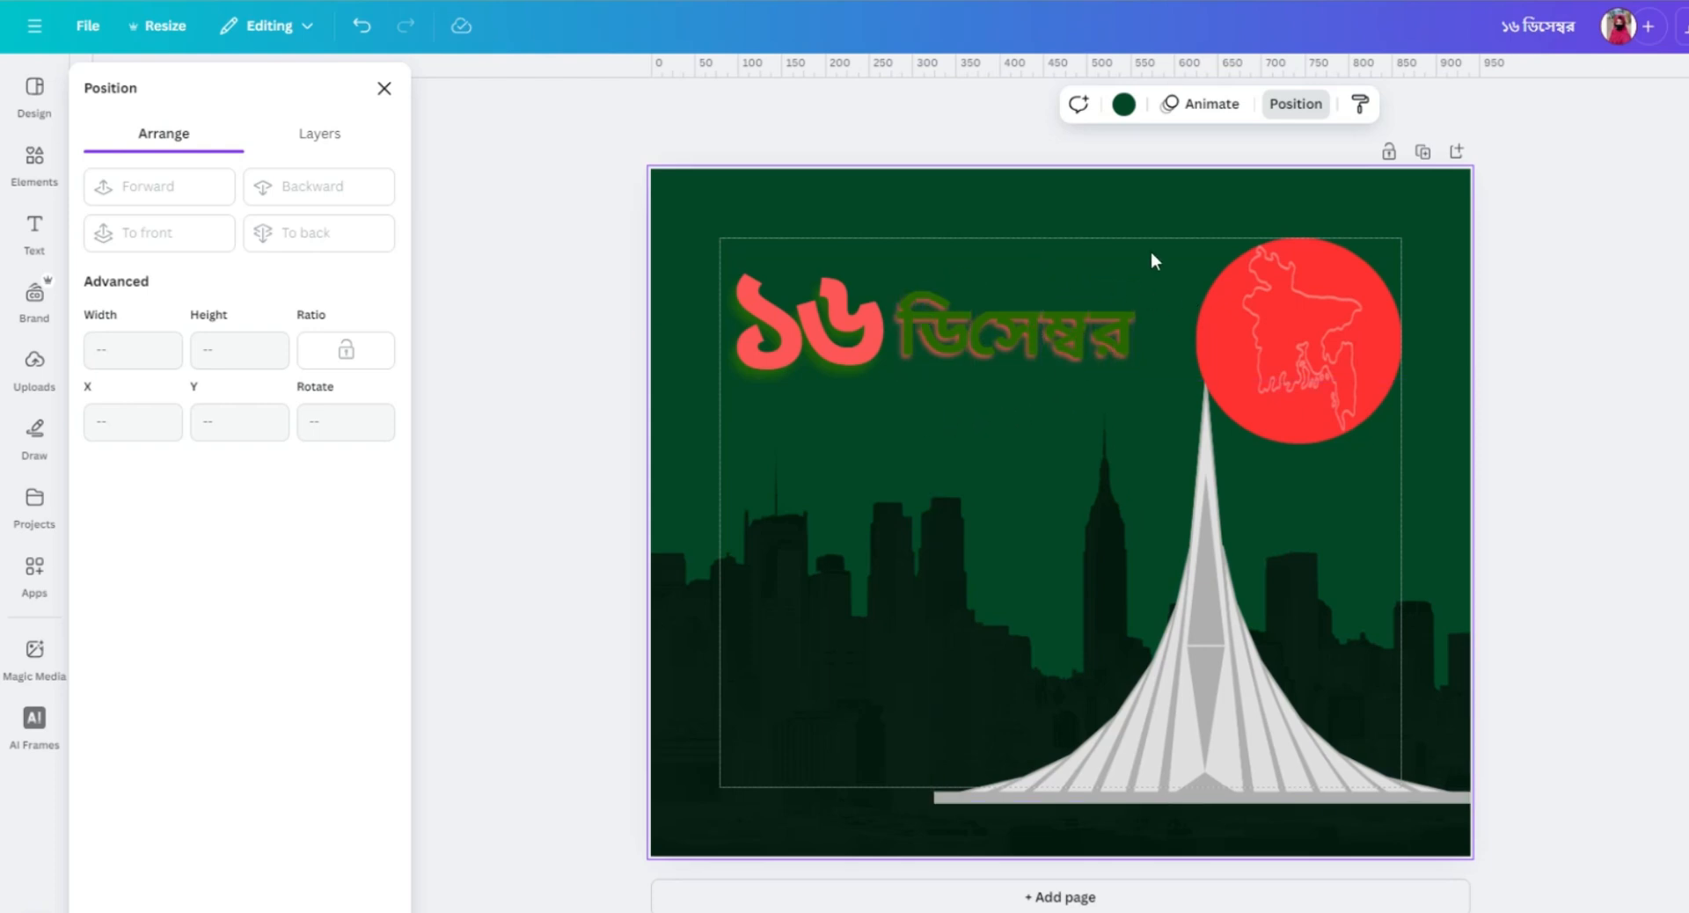
Recolour all four text pieces of ডিসেম্বর white (#ffffff) together.
drag(1166, 197, 1546, 223)
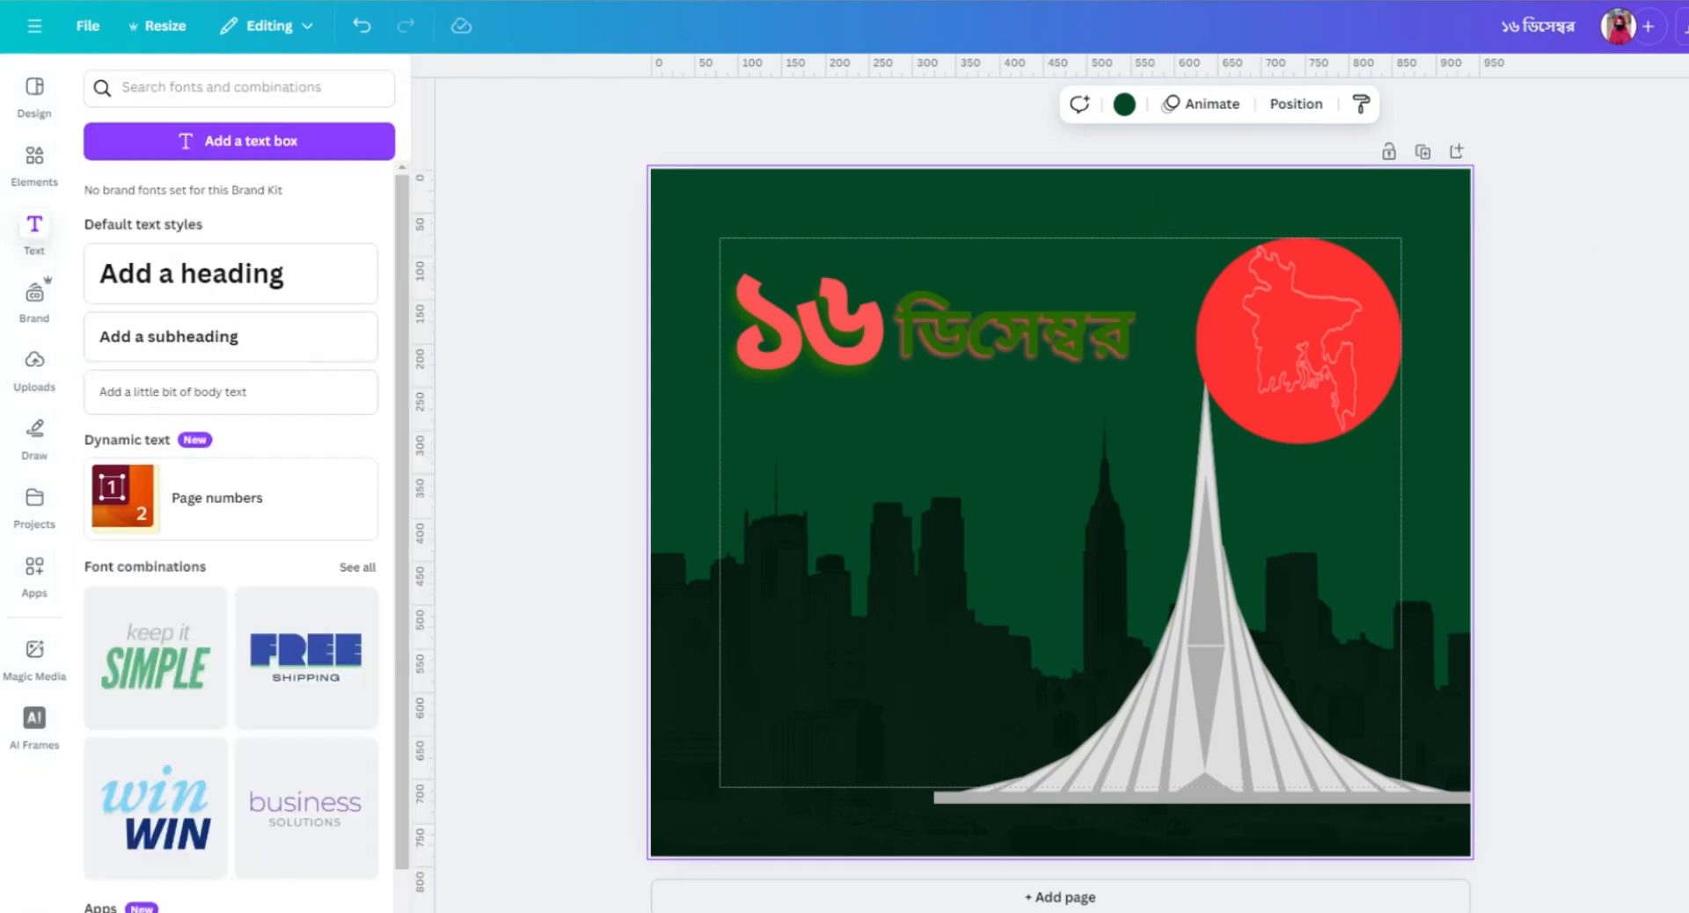
click(910, 188)
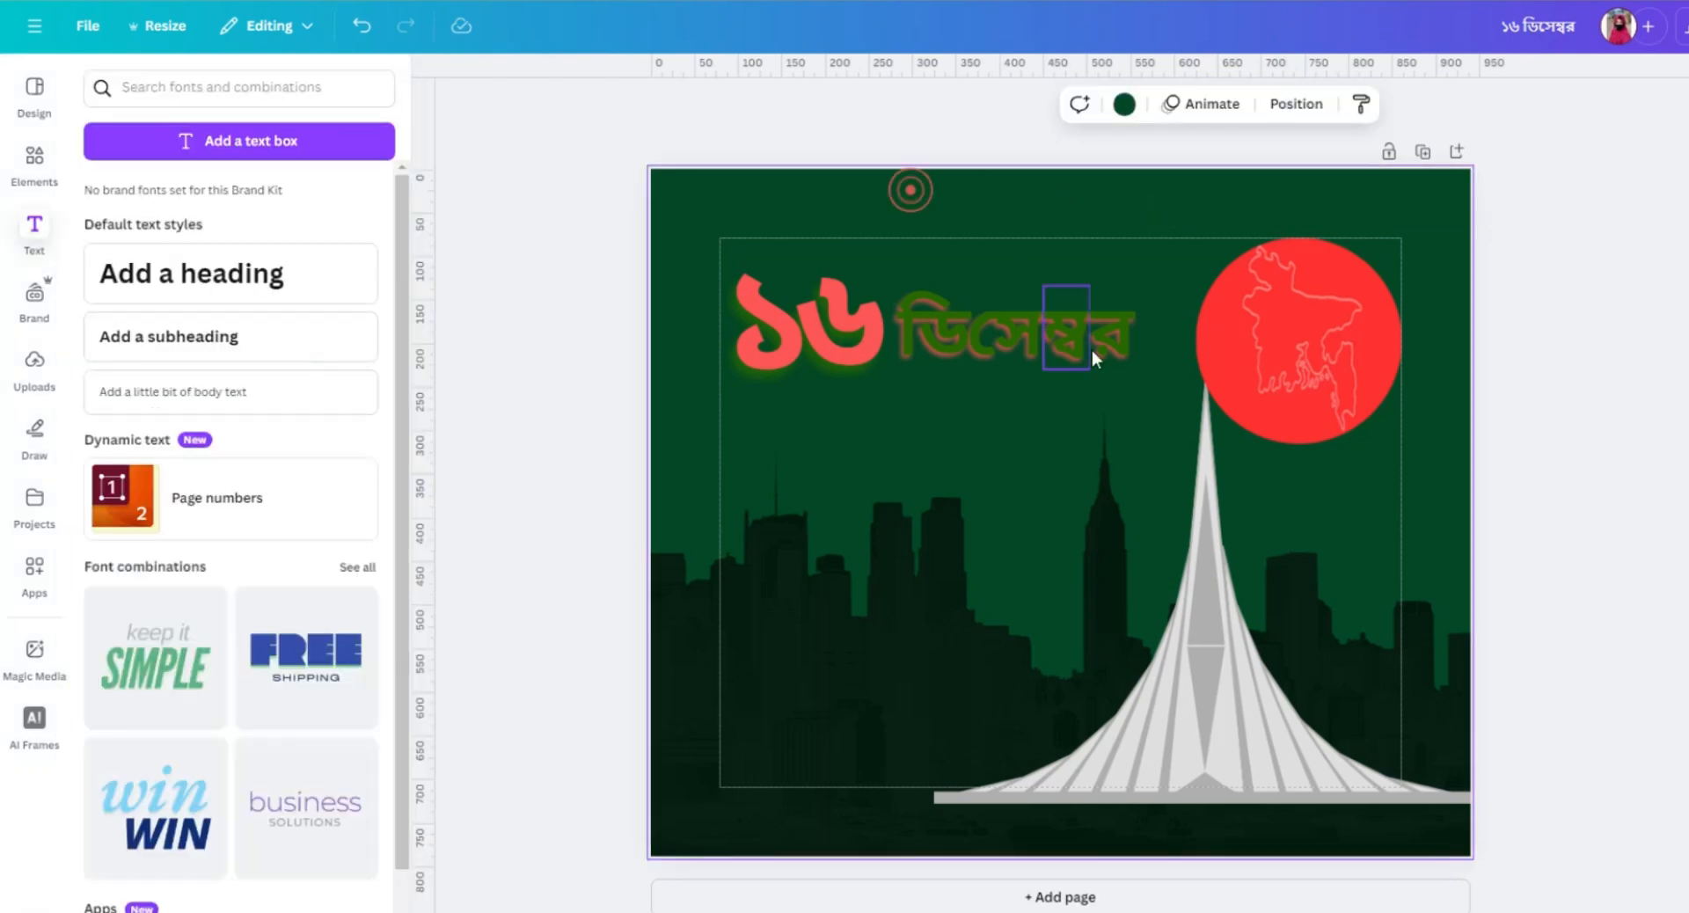
click(1152, 332)
click(1150, 289)
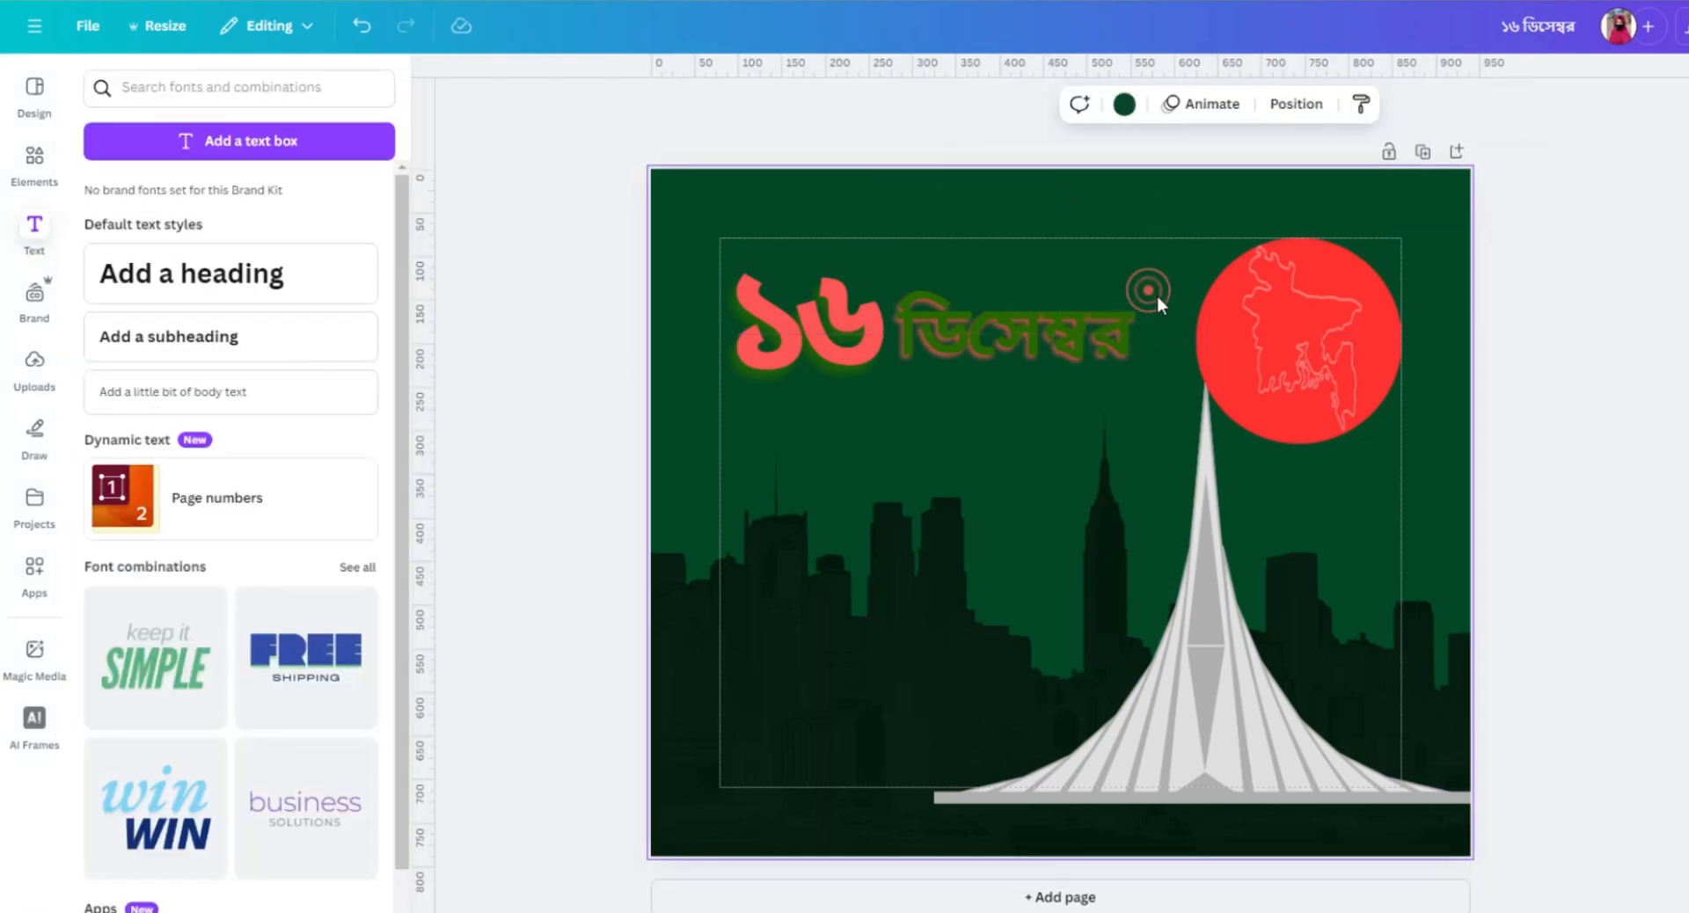
click(914, 335)
click(1064, 104)
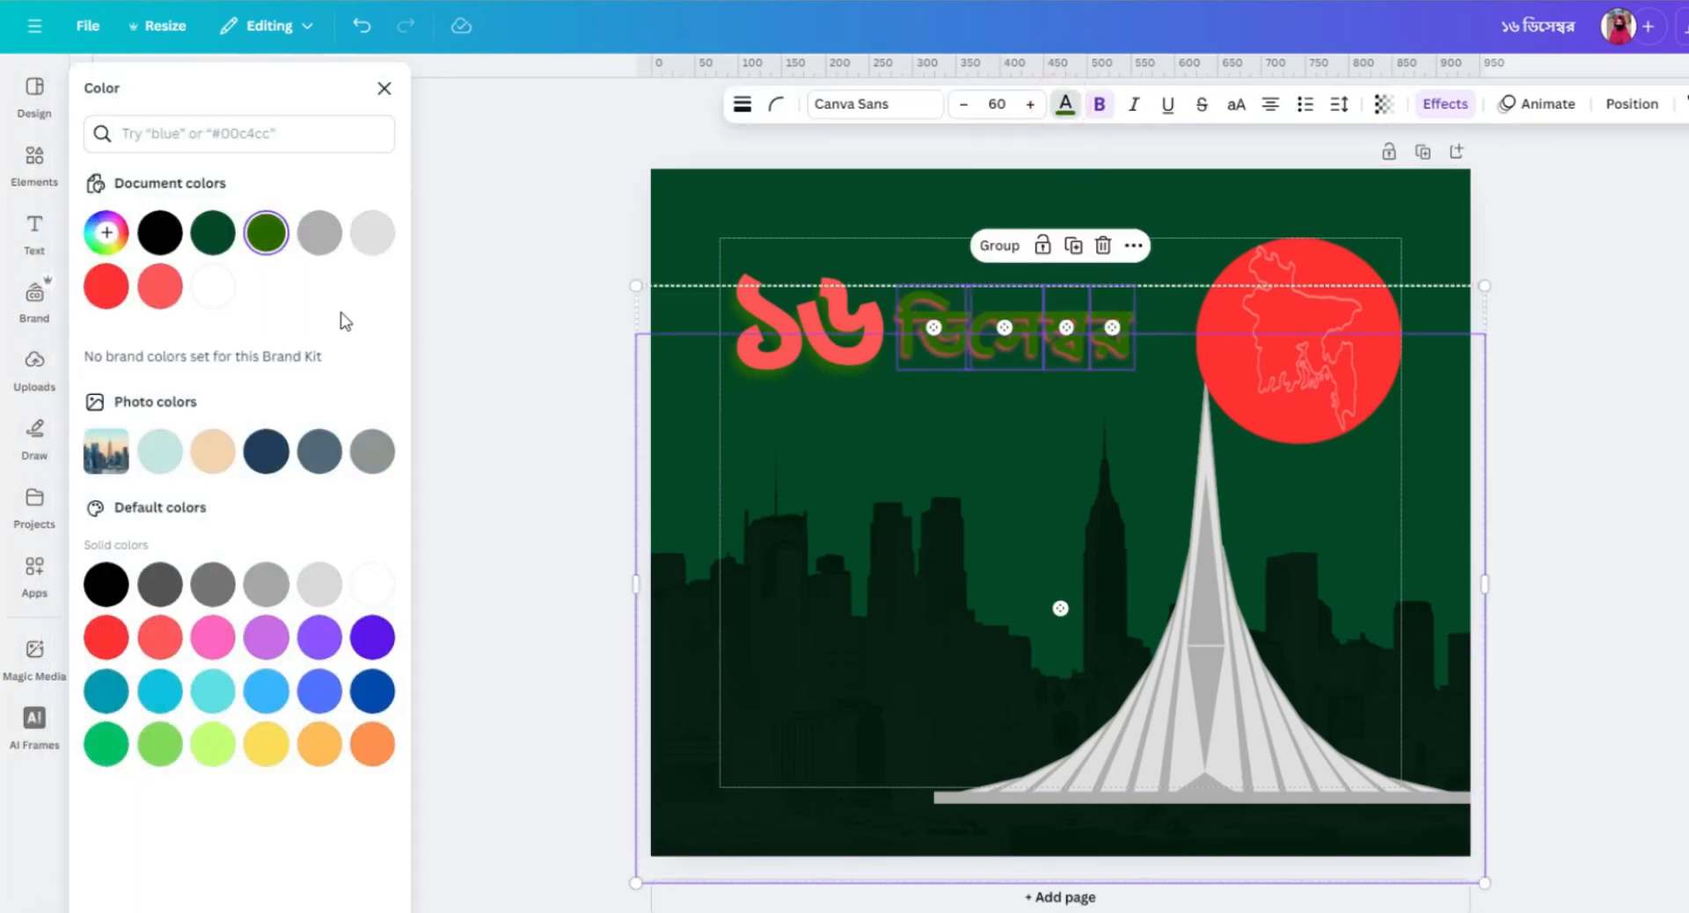
click(214, 287)
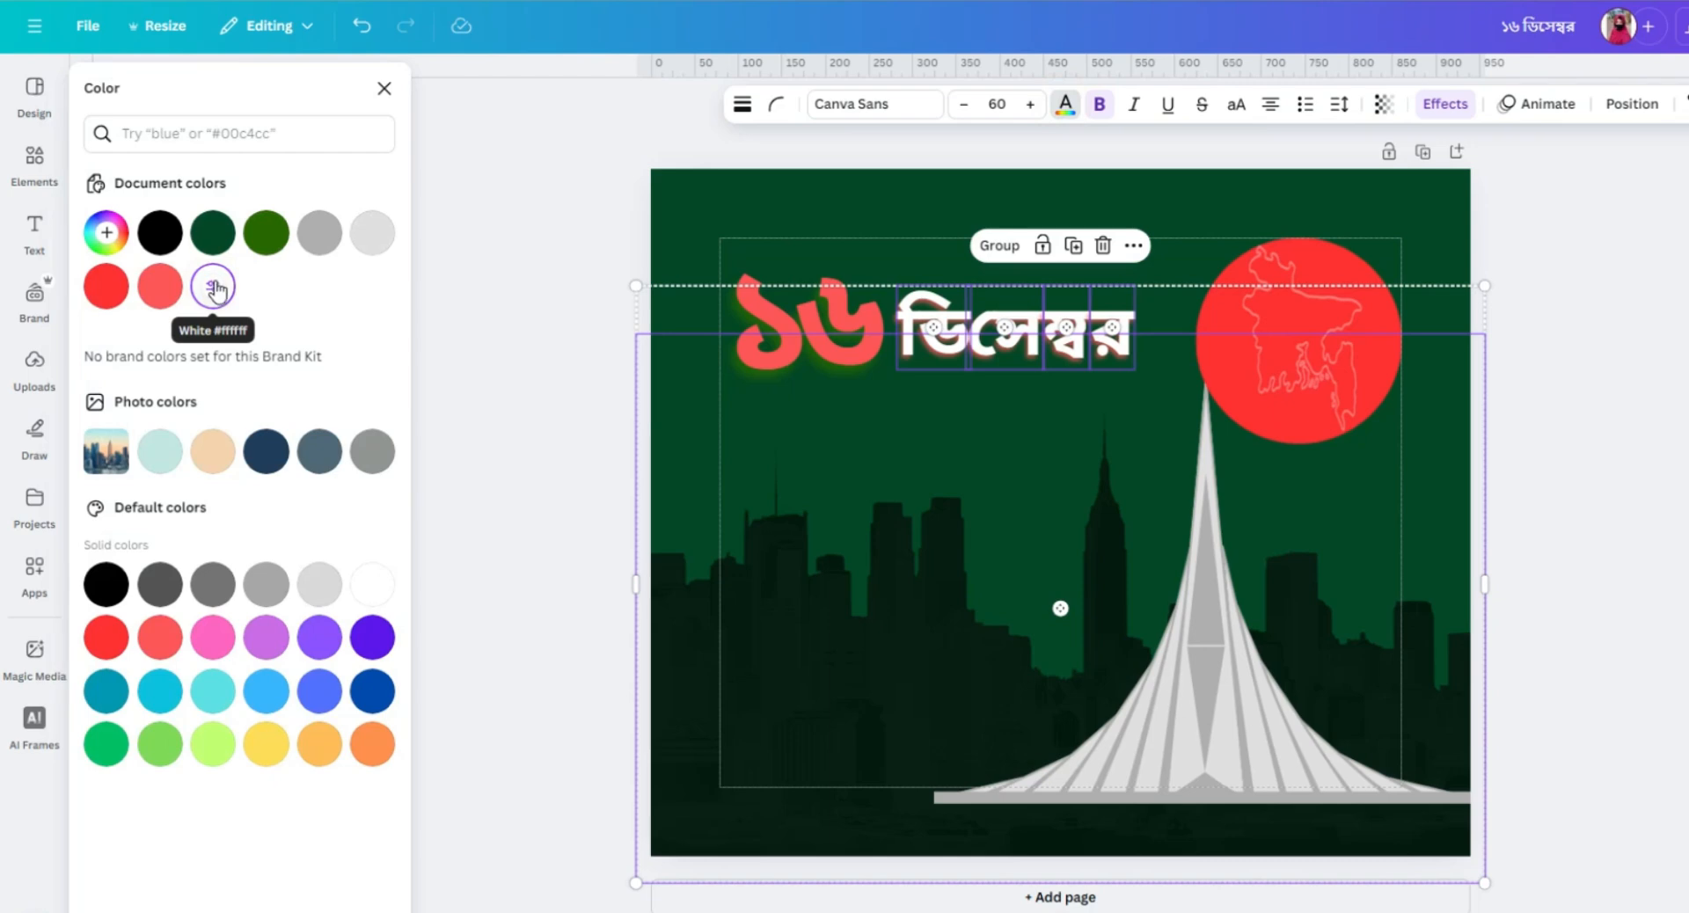
Try coral red, dark green and #296800 on the ডিসেম্বর pieces, and return them to white.
click(160, 286)
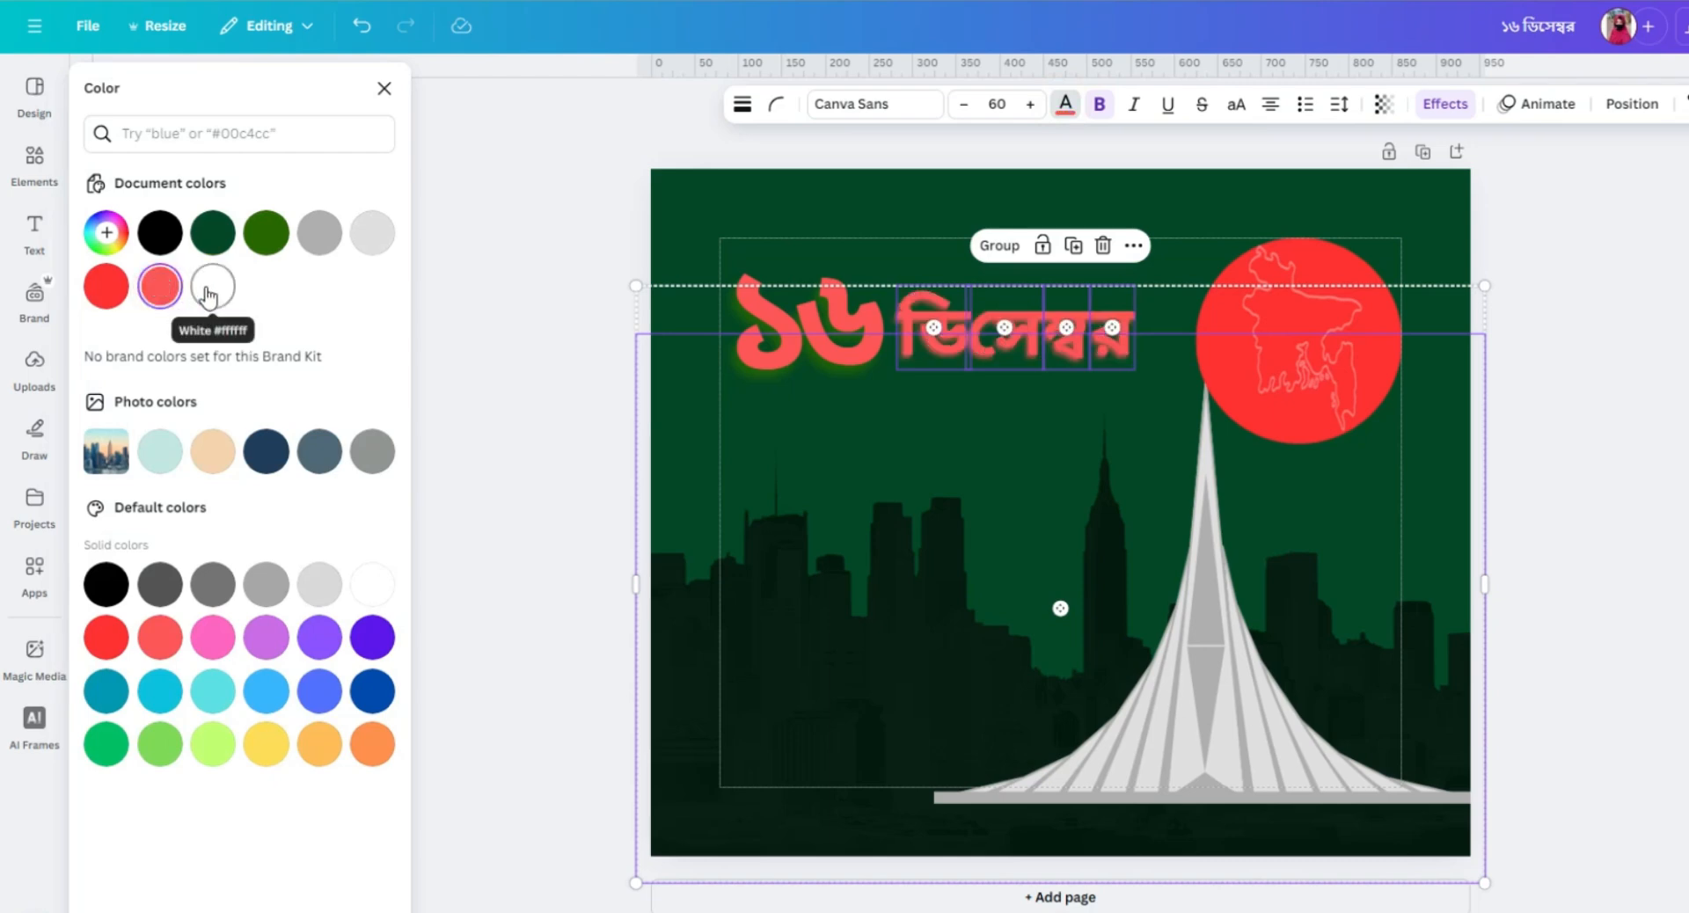
click(218, 243)
click(266, 236)
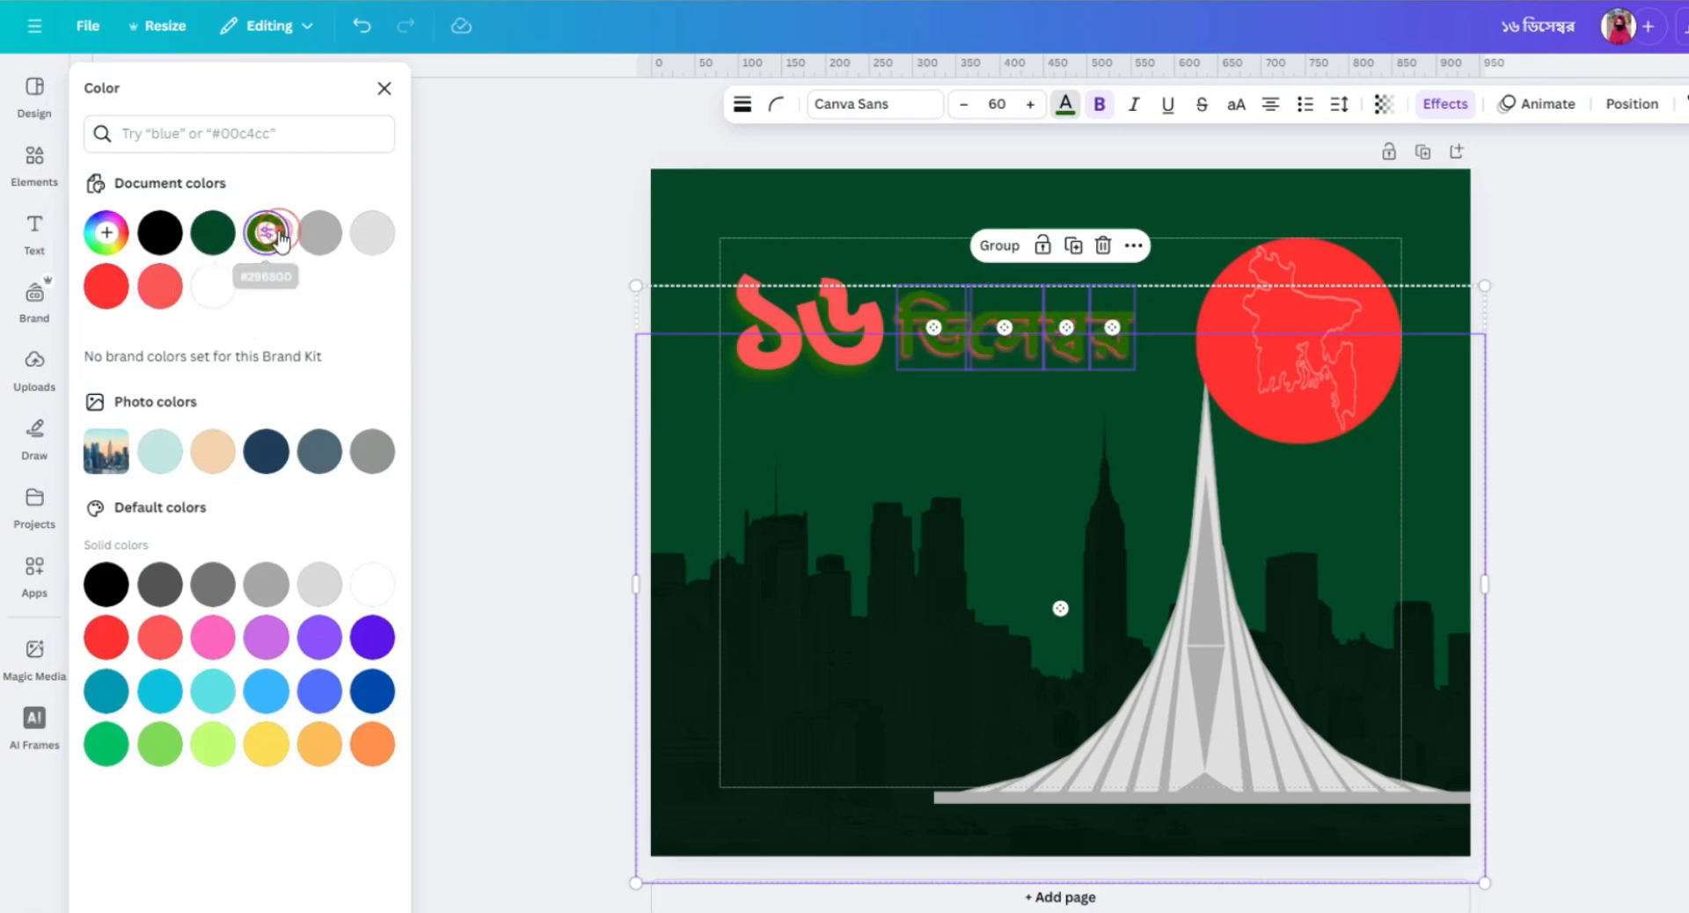
click(214, 287)
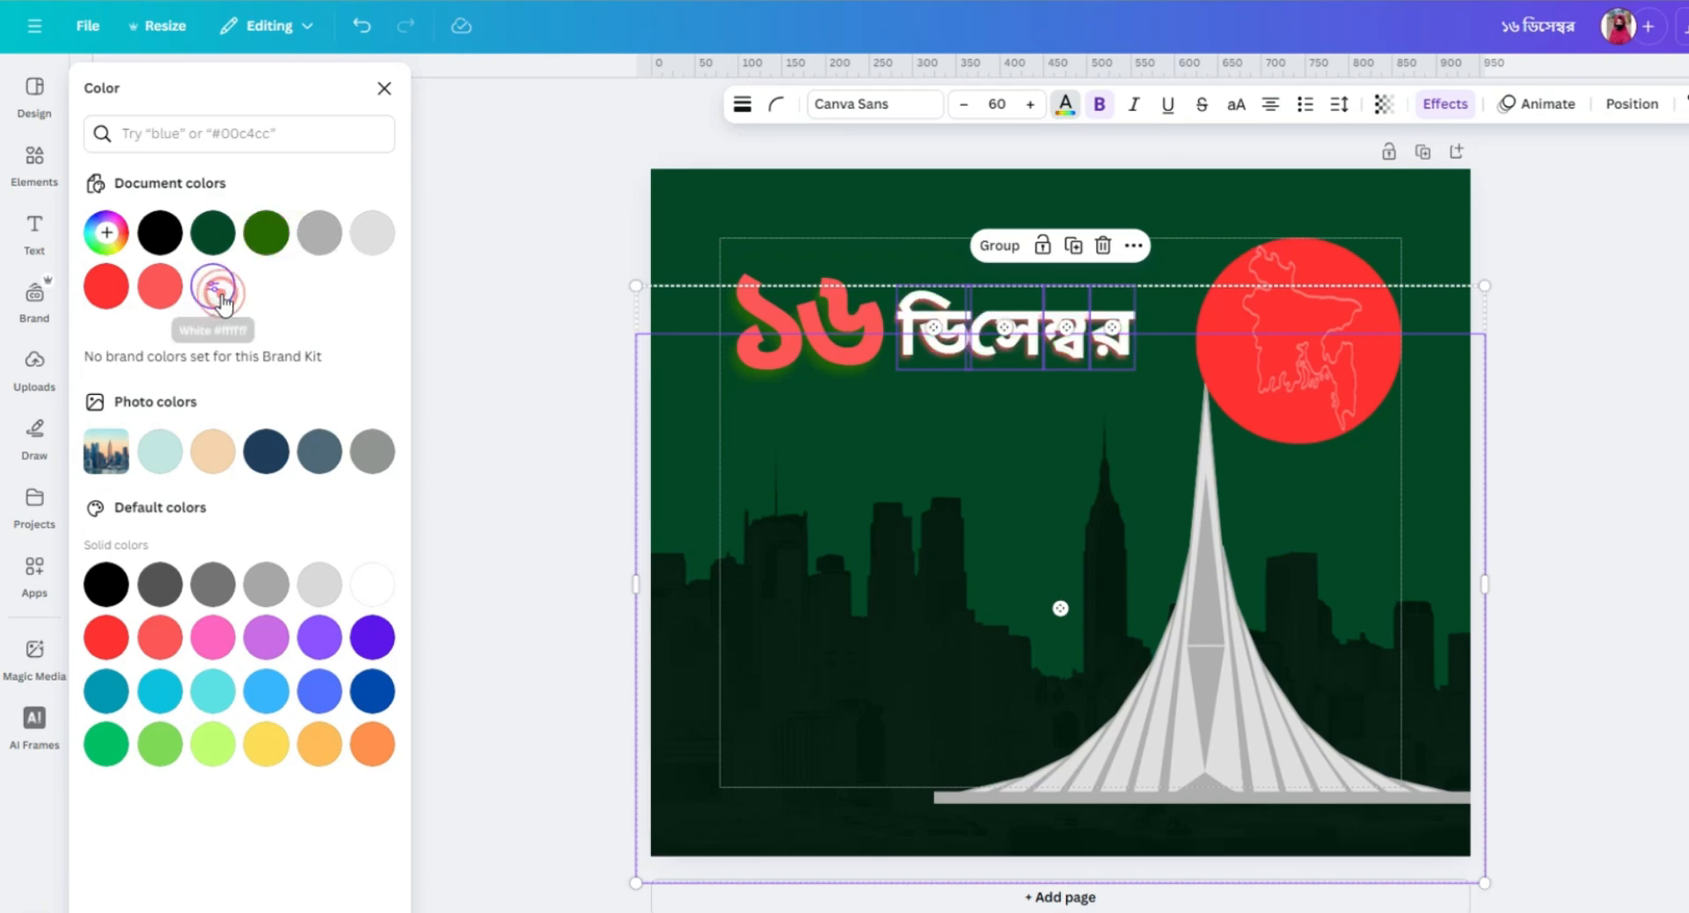
click(989, 204)
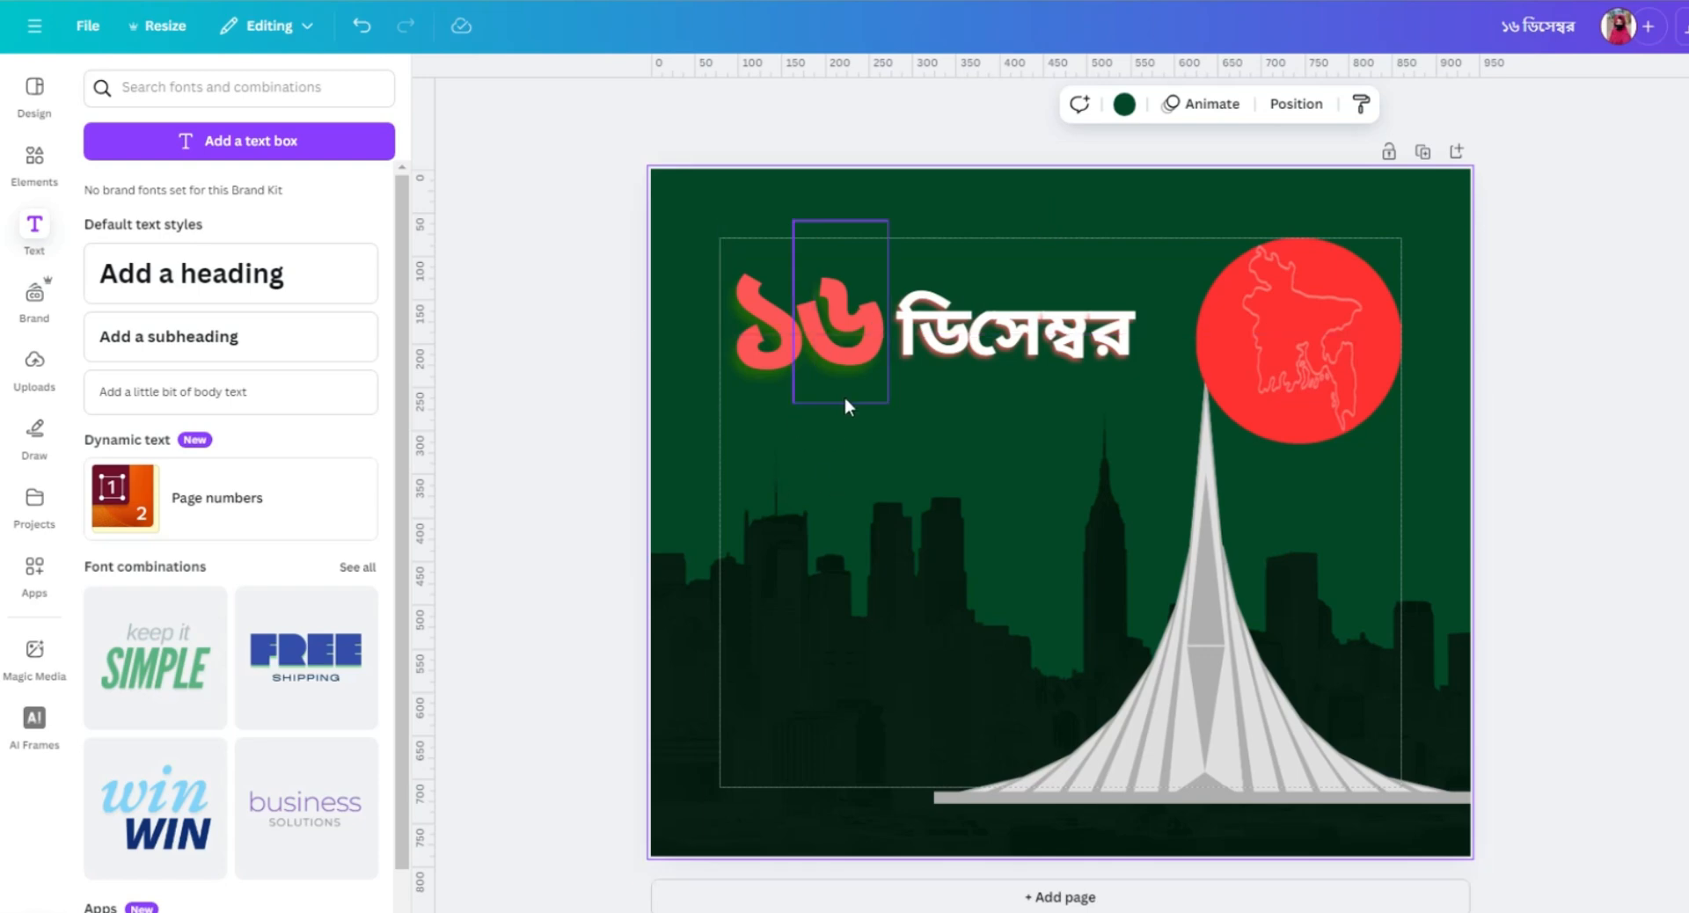
Duplicate the ডি text, move the copy below the digit ১ to start a second line and change it to বা.
click(932, 337)
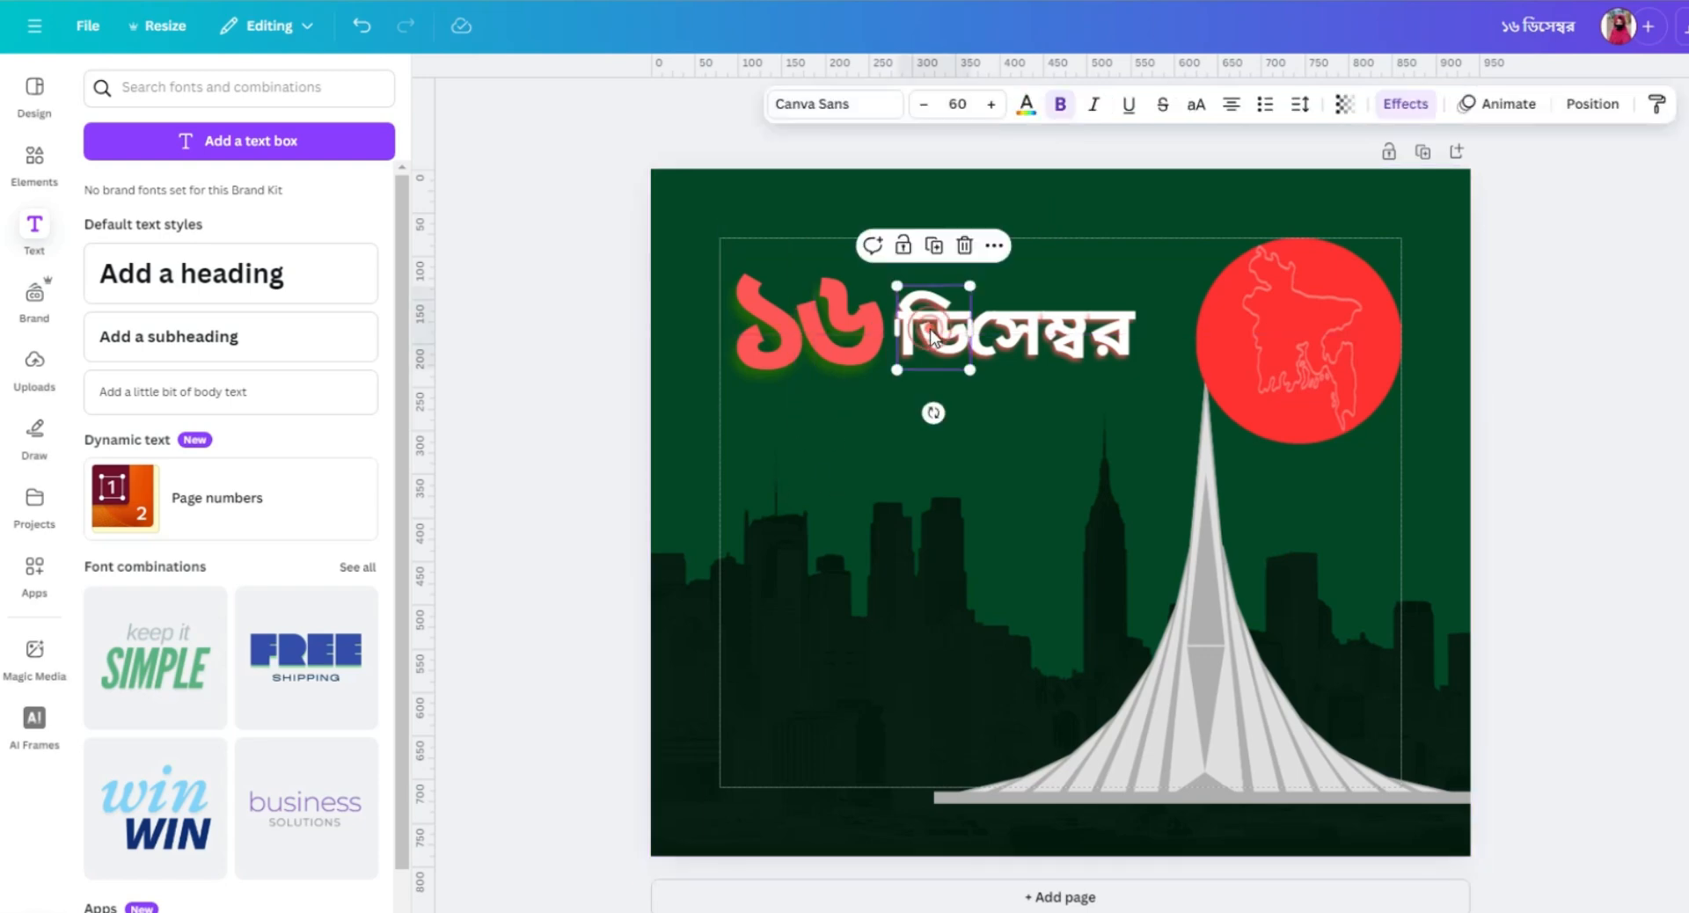
click(933, 245)
drag(952, 343, 767, 435)
double_click(768, 435)
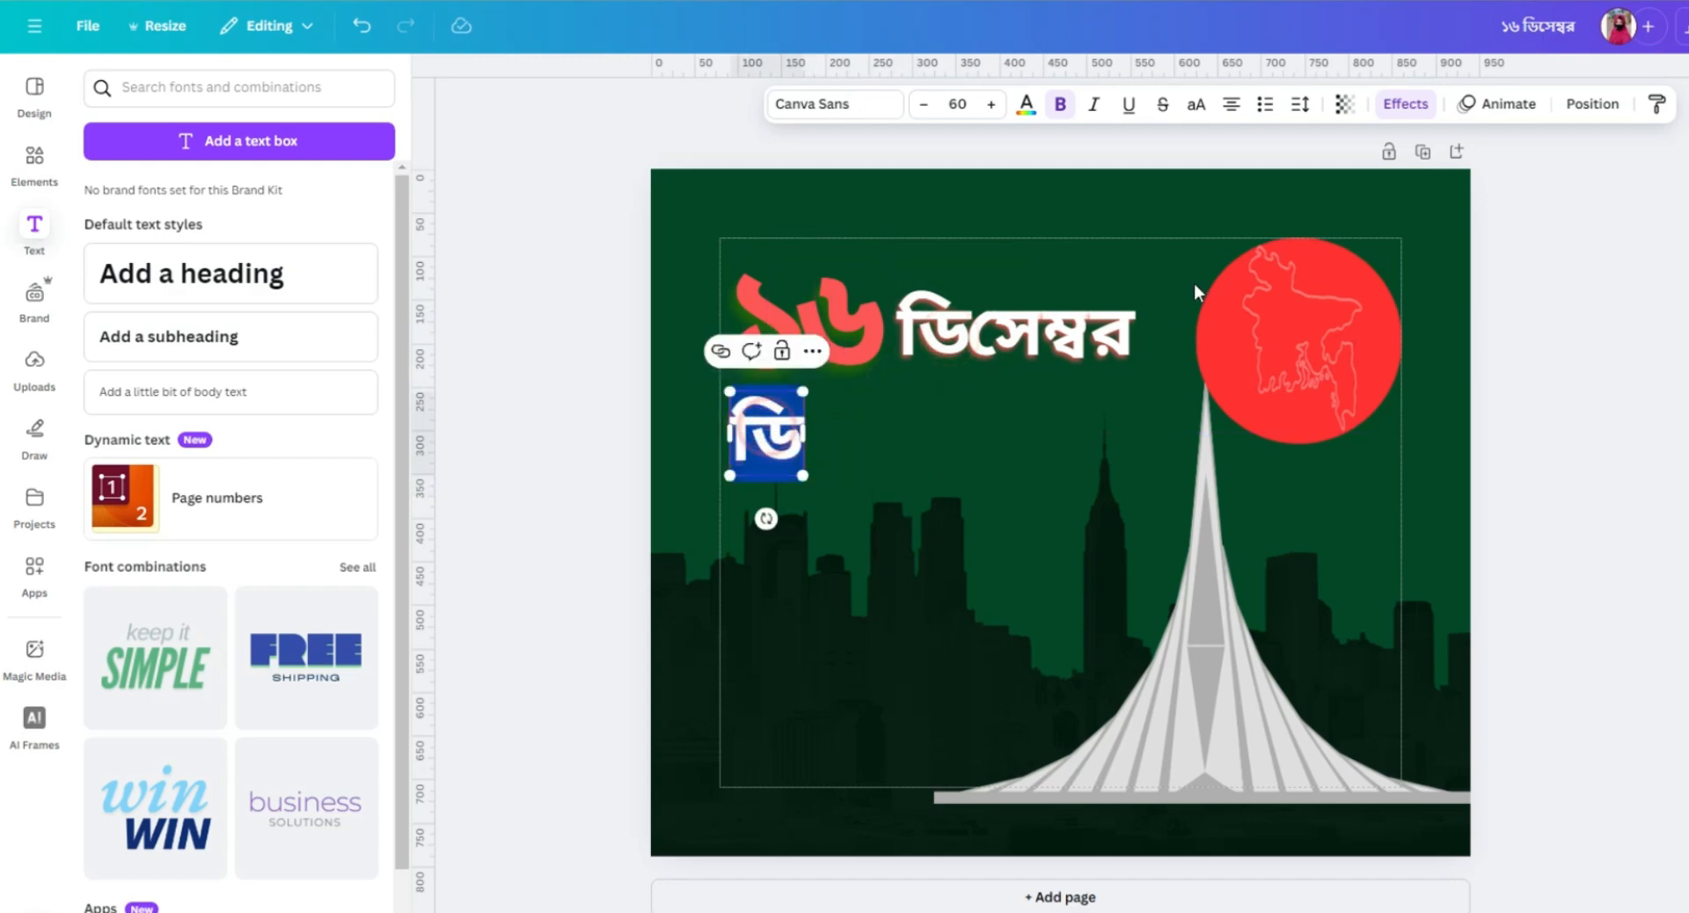
key(BackSpace)
text(বা)
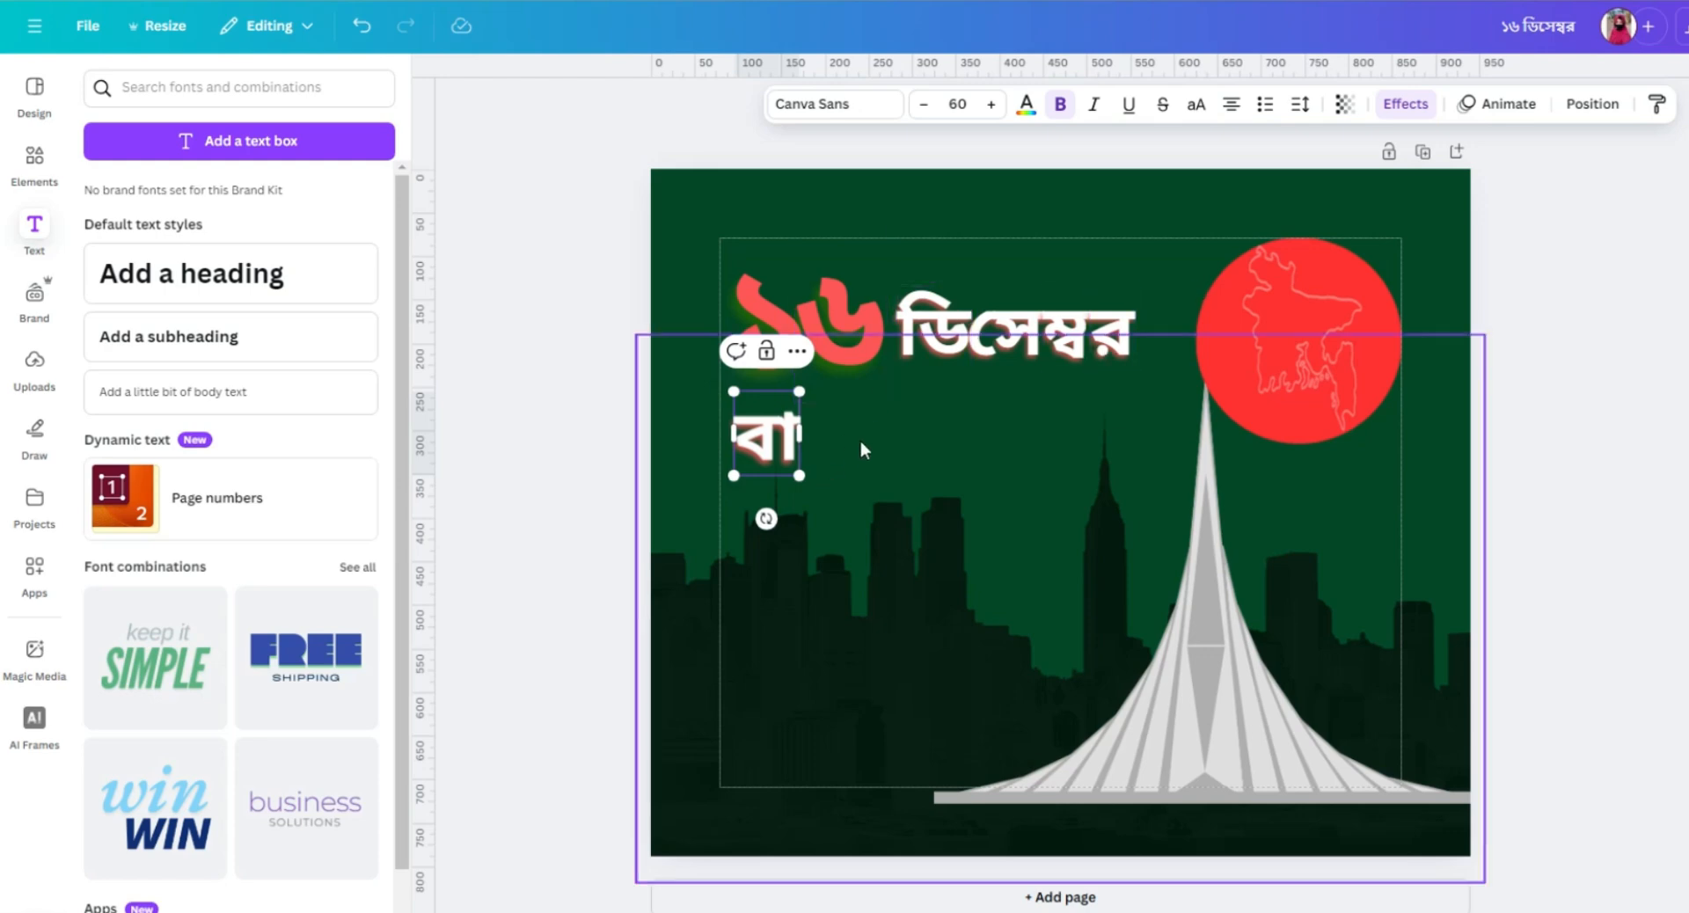
click(885, 415)
Duplicate the বা text, change the copy to ং and place it close after বা on the second line.
click(780, 436)
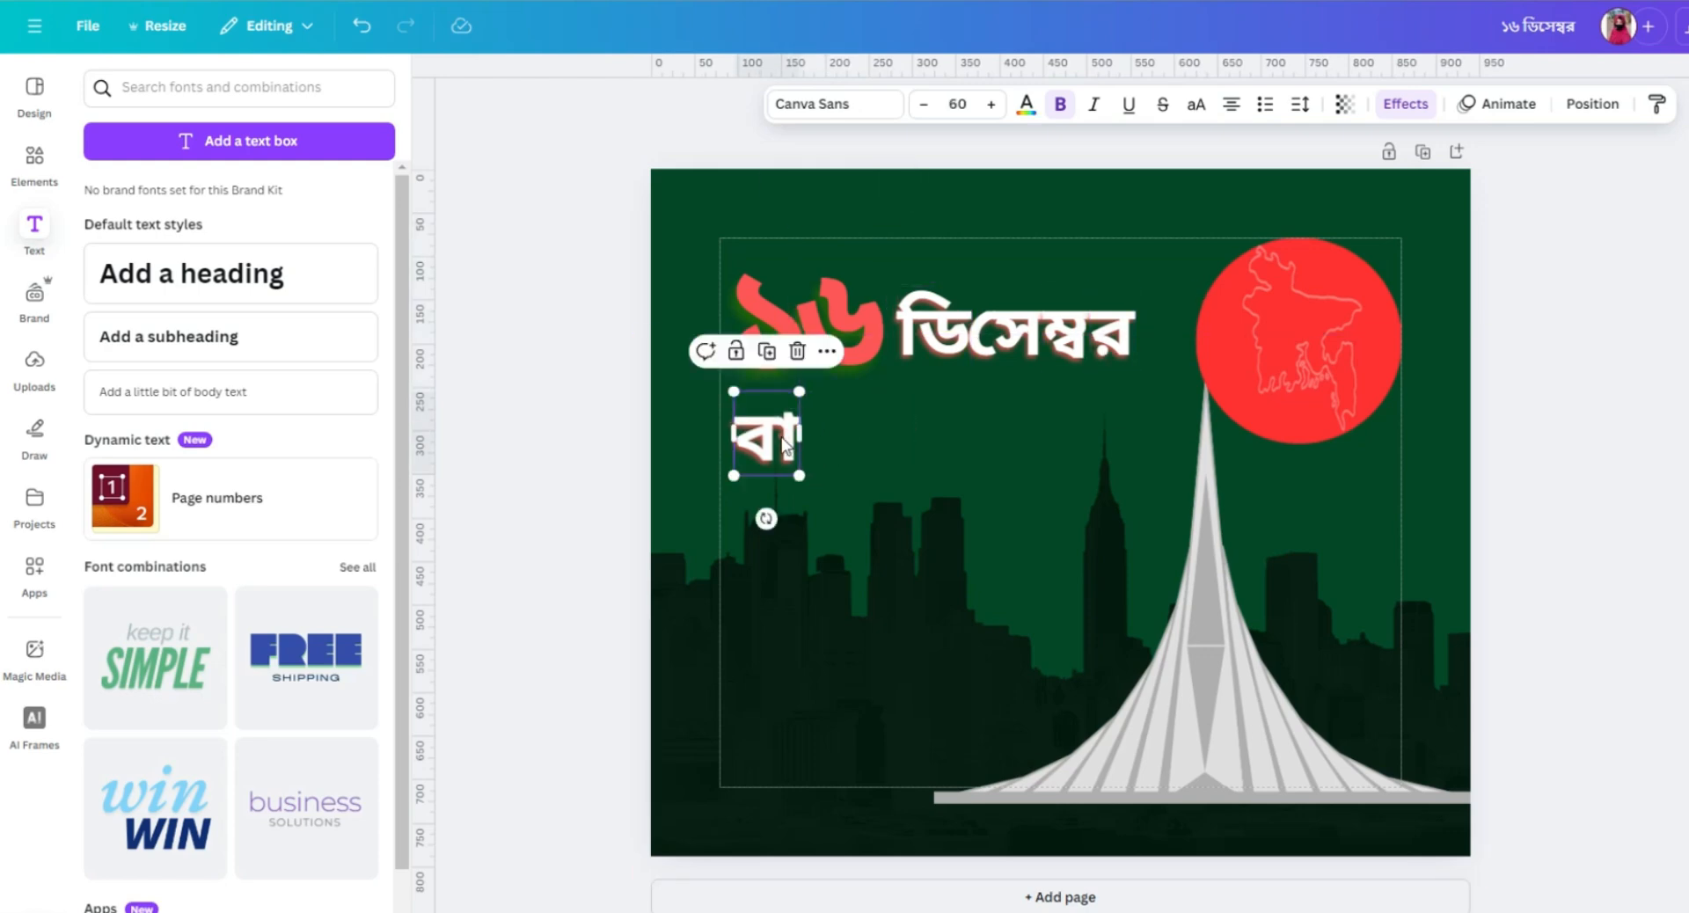
click(766, 351)
drag(769, 435, 827, 429)
double_click(824, 427)
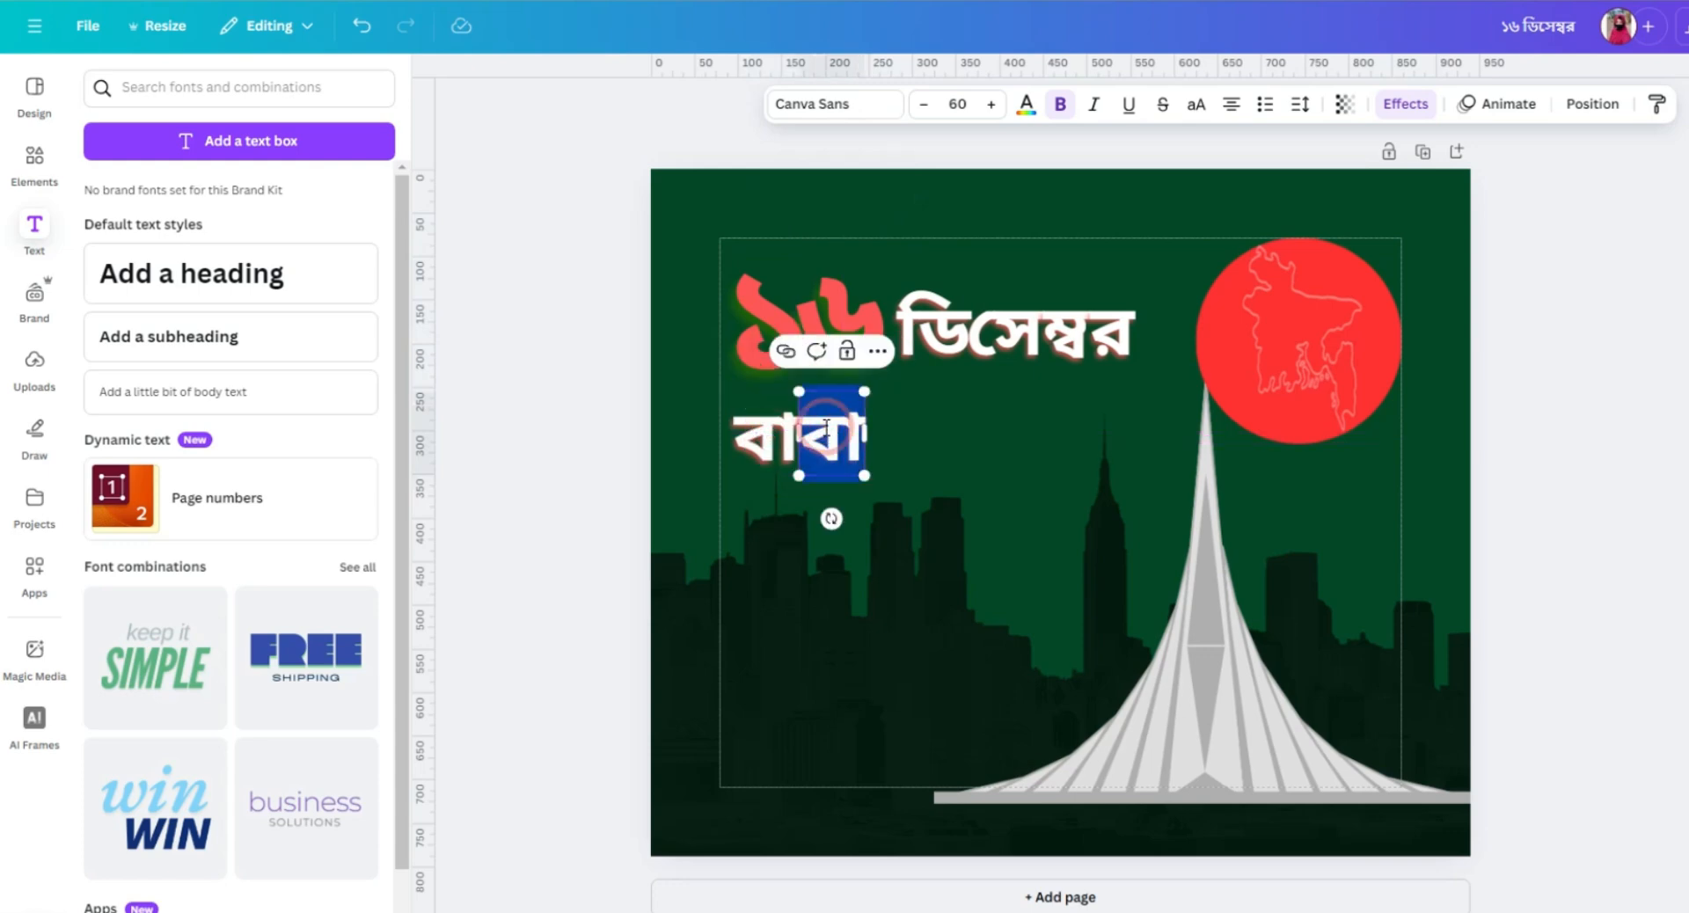
key(BackSpace)
text(ং)
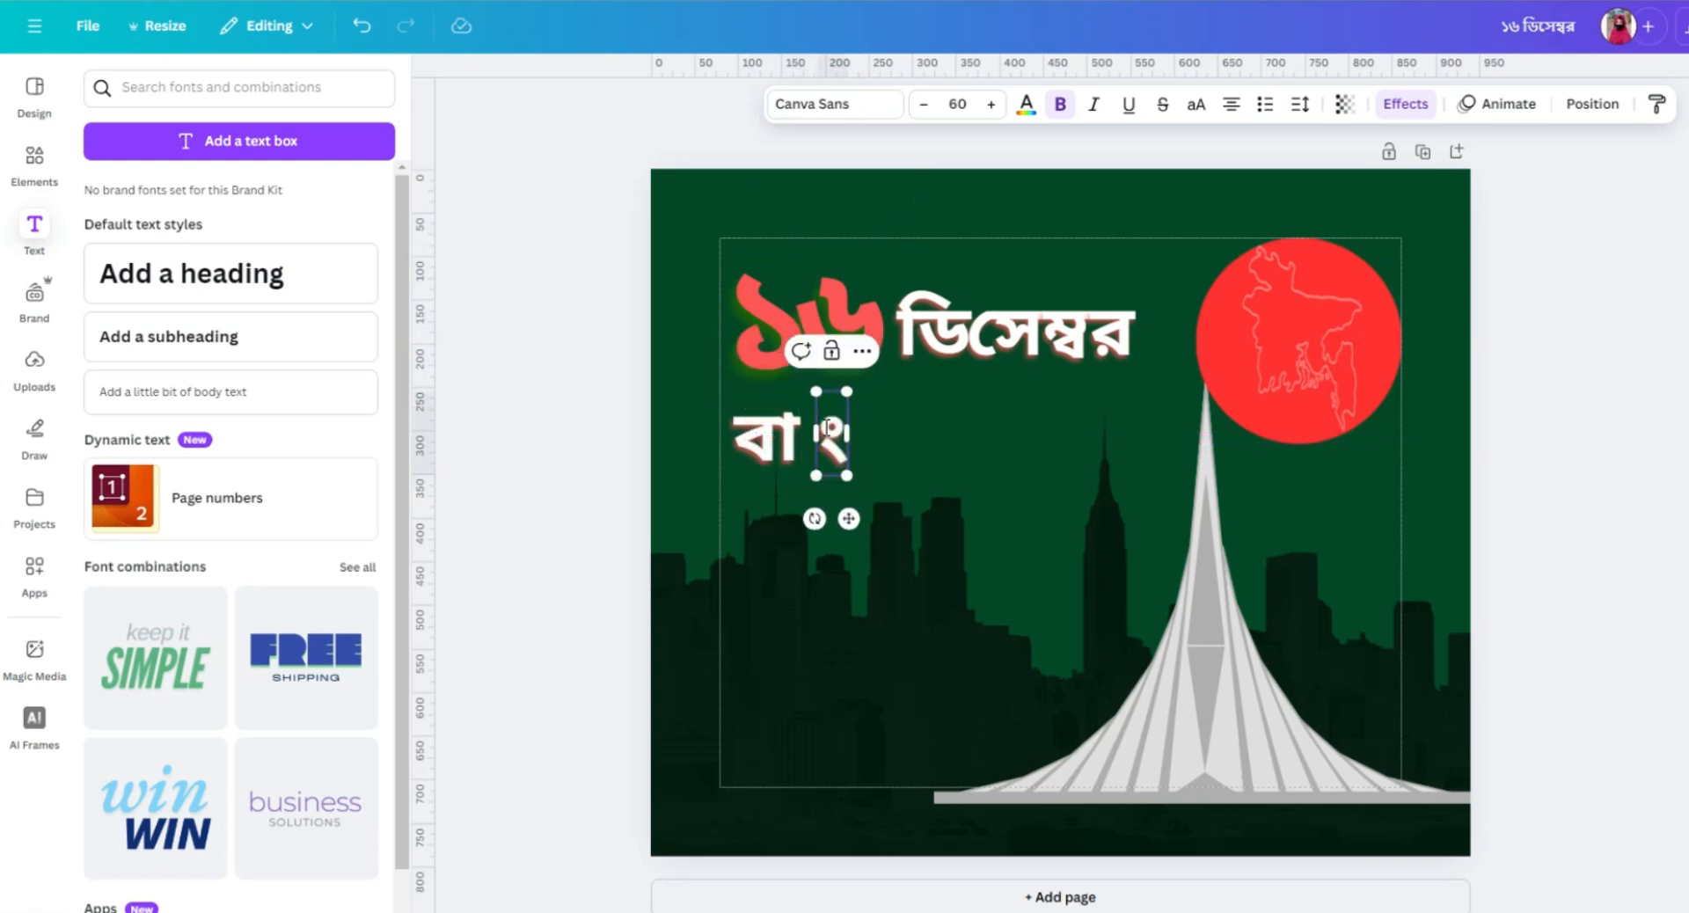
click(879, 461)
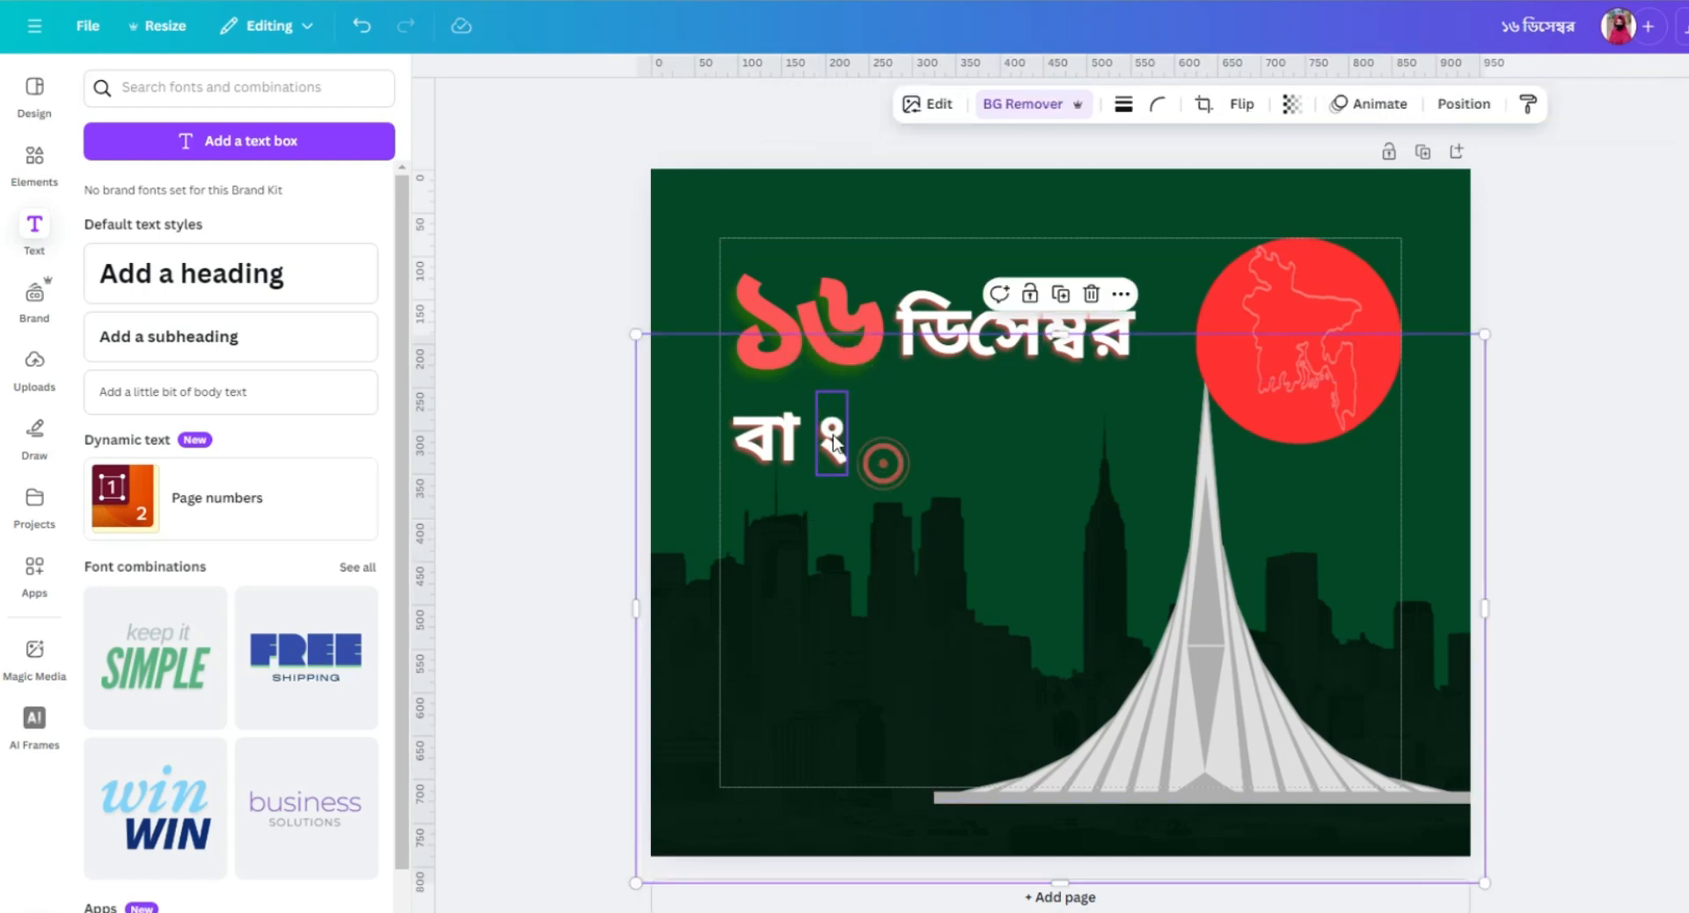
drag(830, 440, 813, 429)
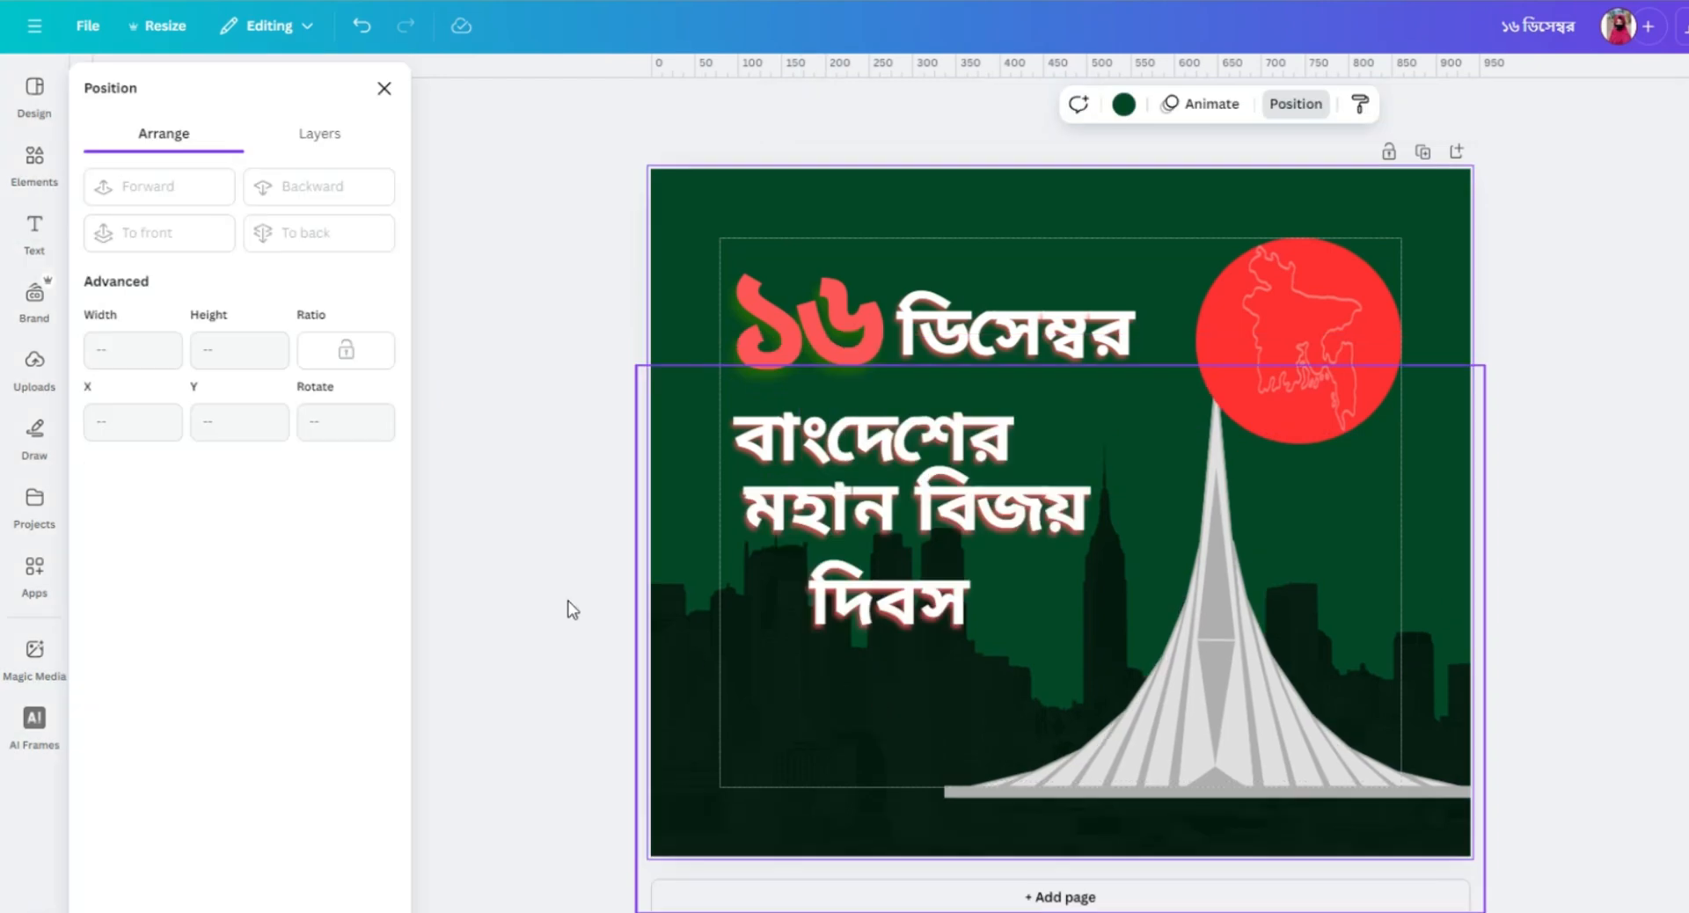
Recolour the দি piece of the word দিবস green with the custom colour #296800.
click(905, 503)
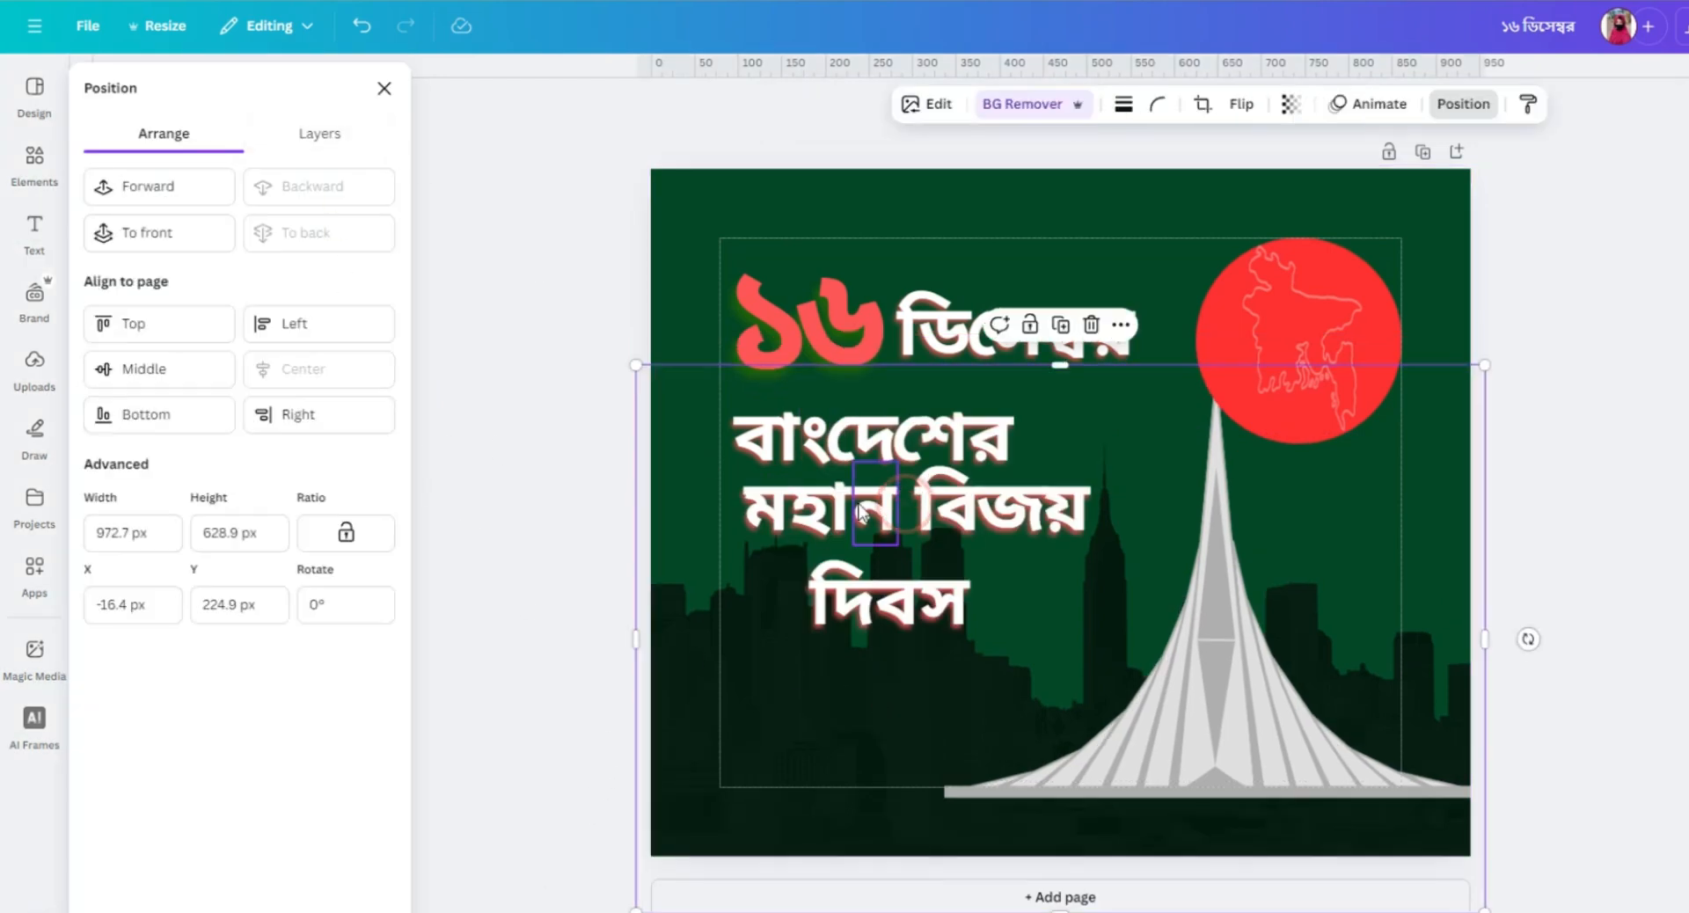
click(838, 598)
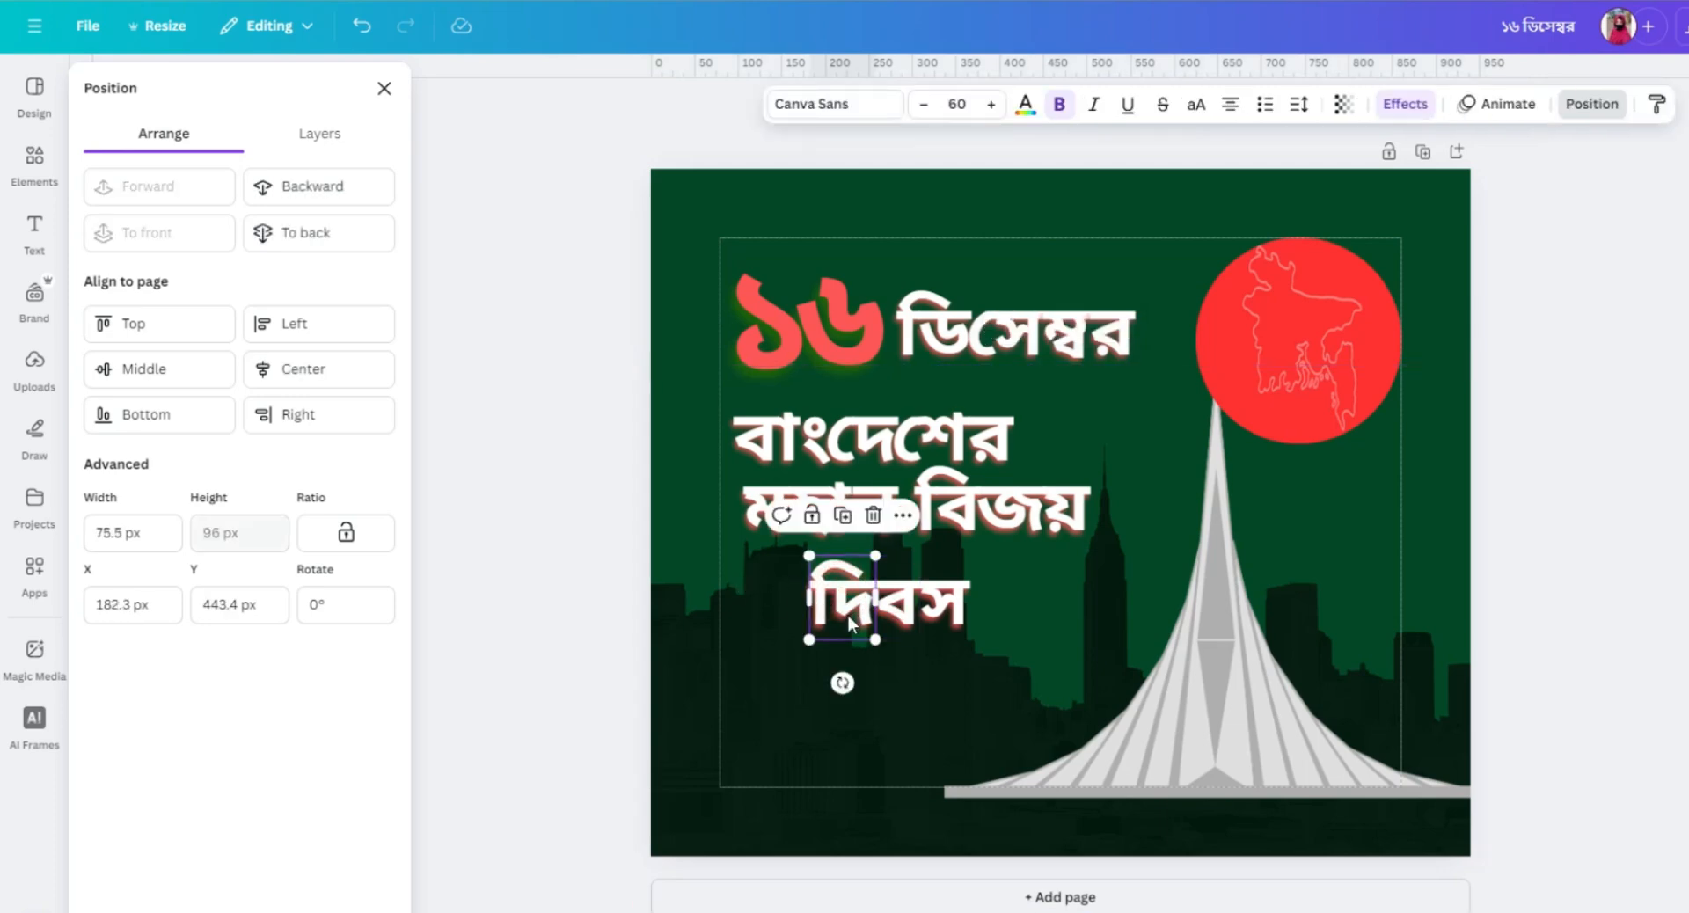
click(1029, 107)
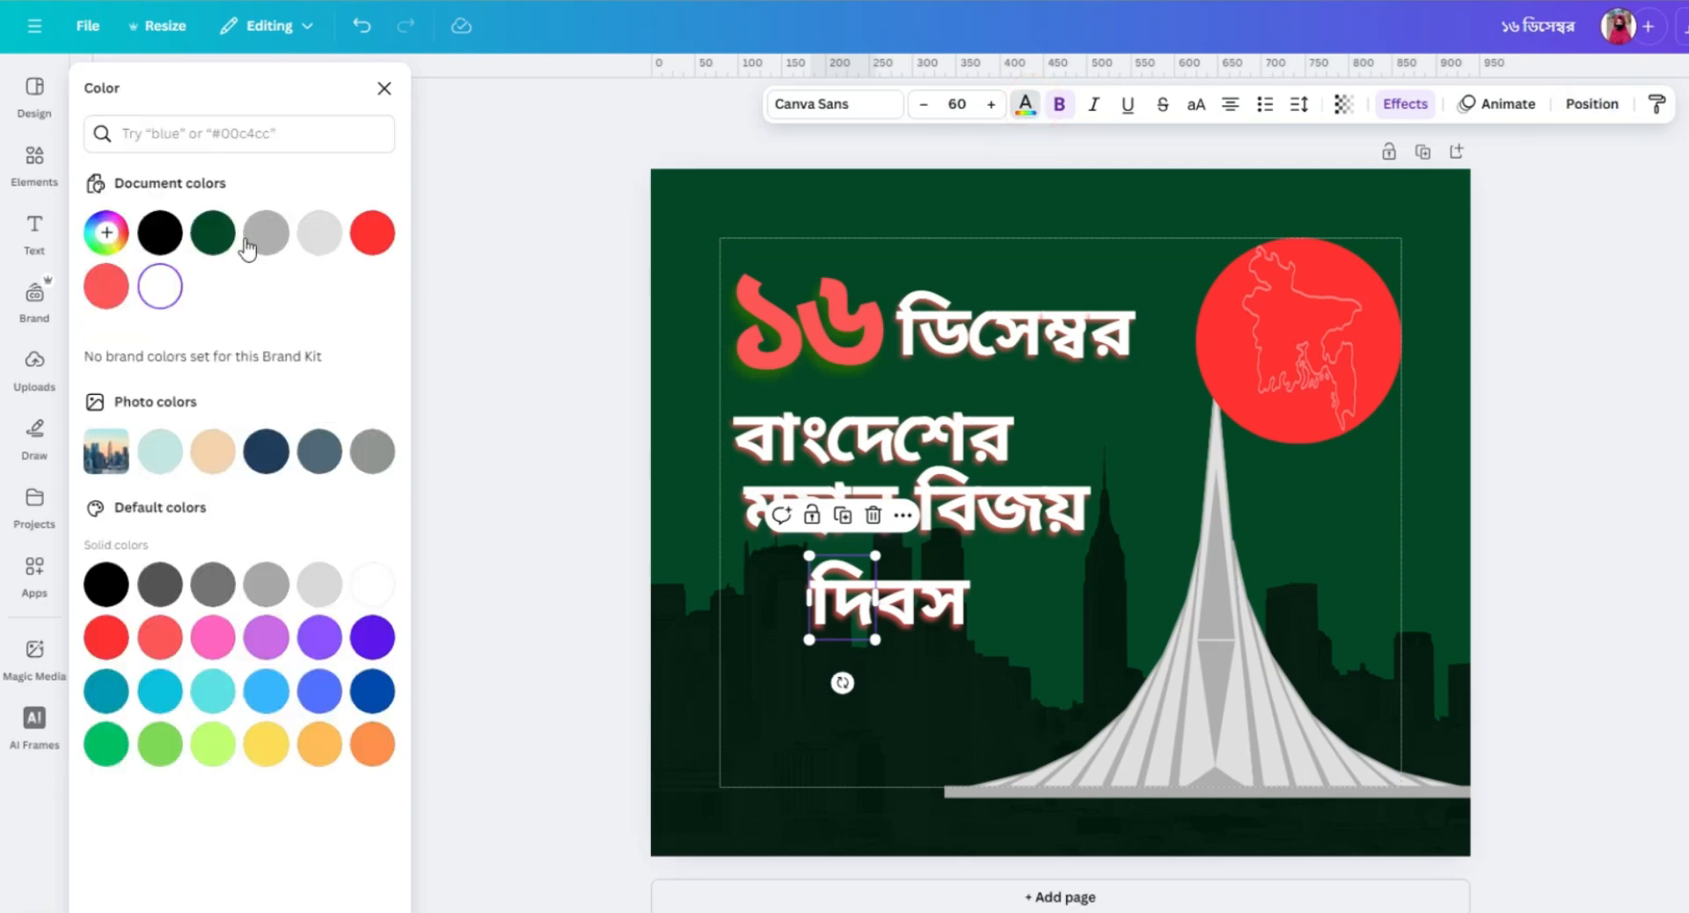
click(105, 232)
text(#296800)
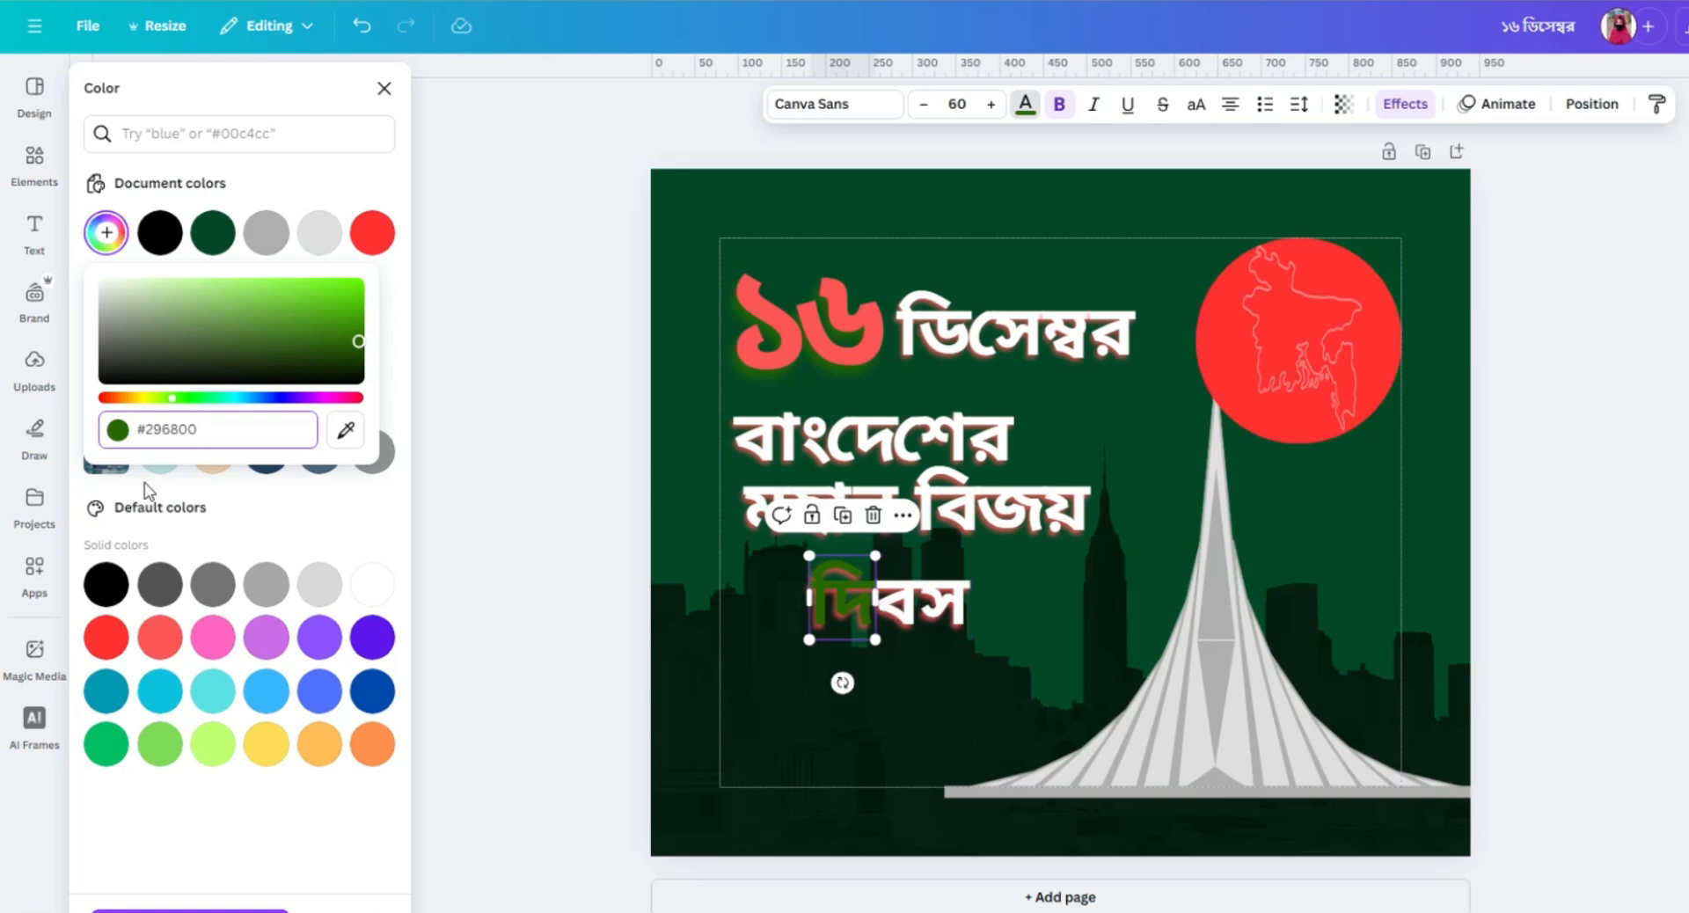
click(252, 430)
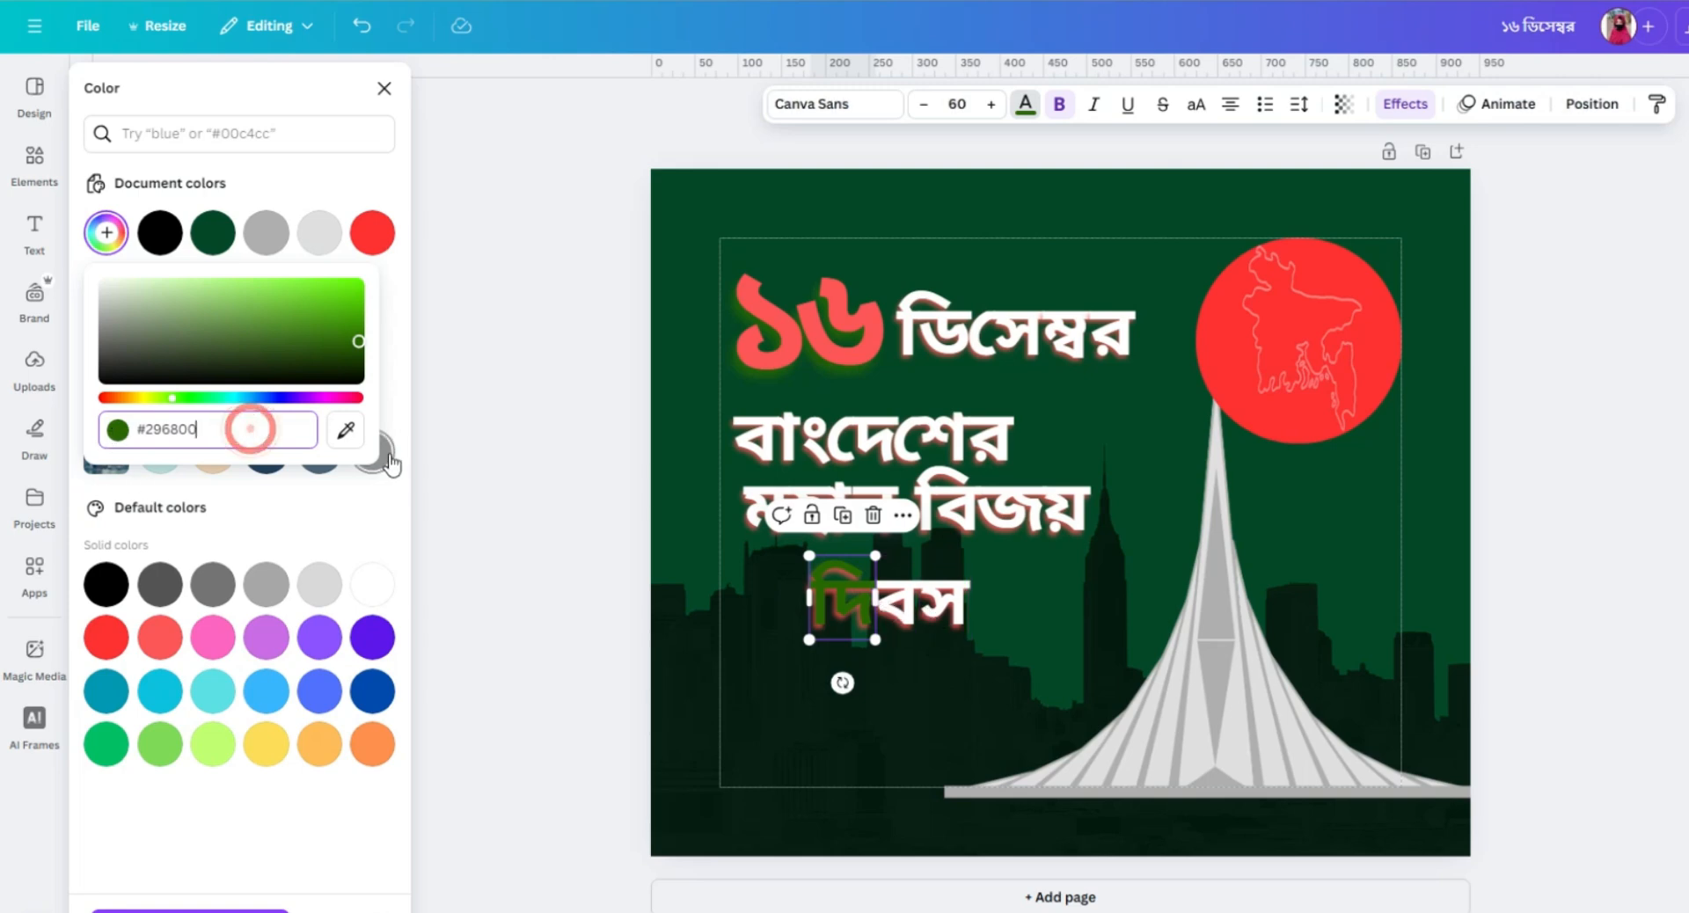
click(387, 403)
Recolour the ব and স pieces of দিবস with the same green, #296800.
drag(879, 607, 916, 607)
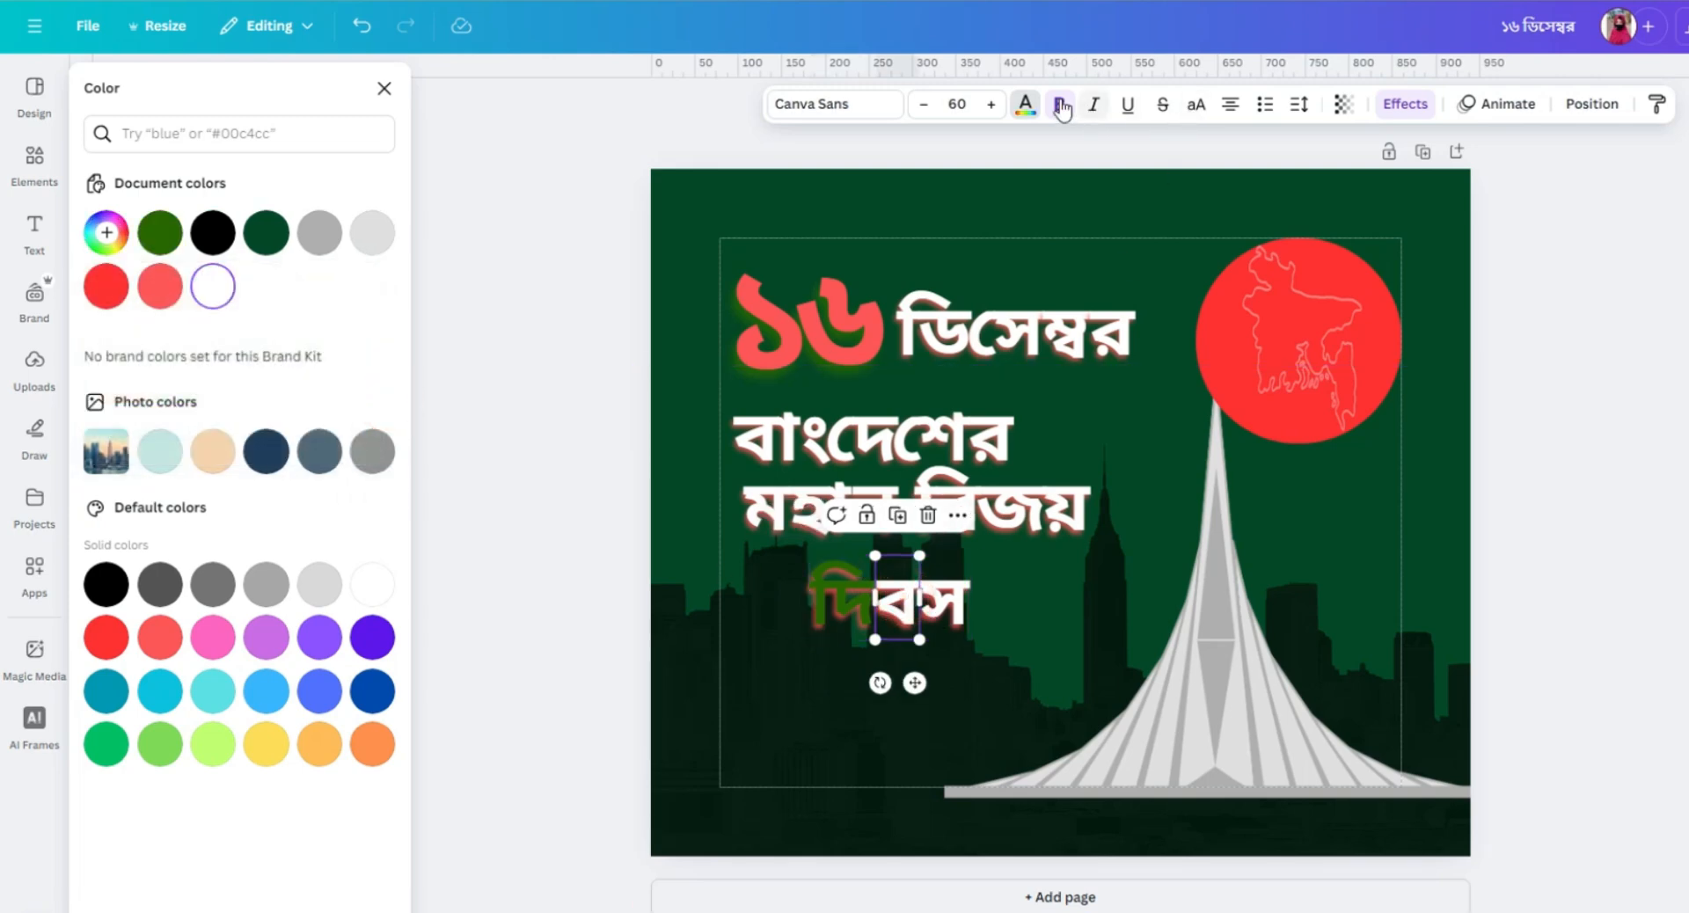
click(1025, 103)
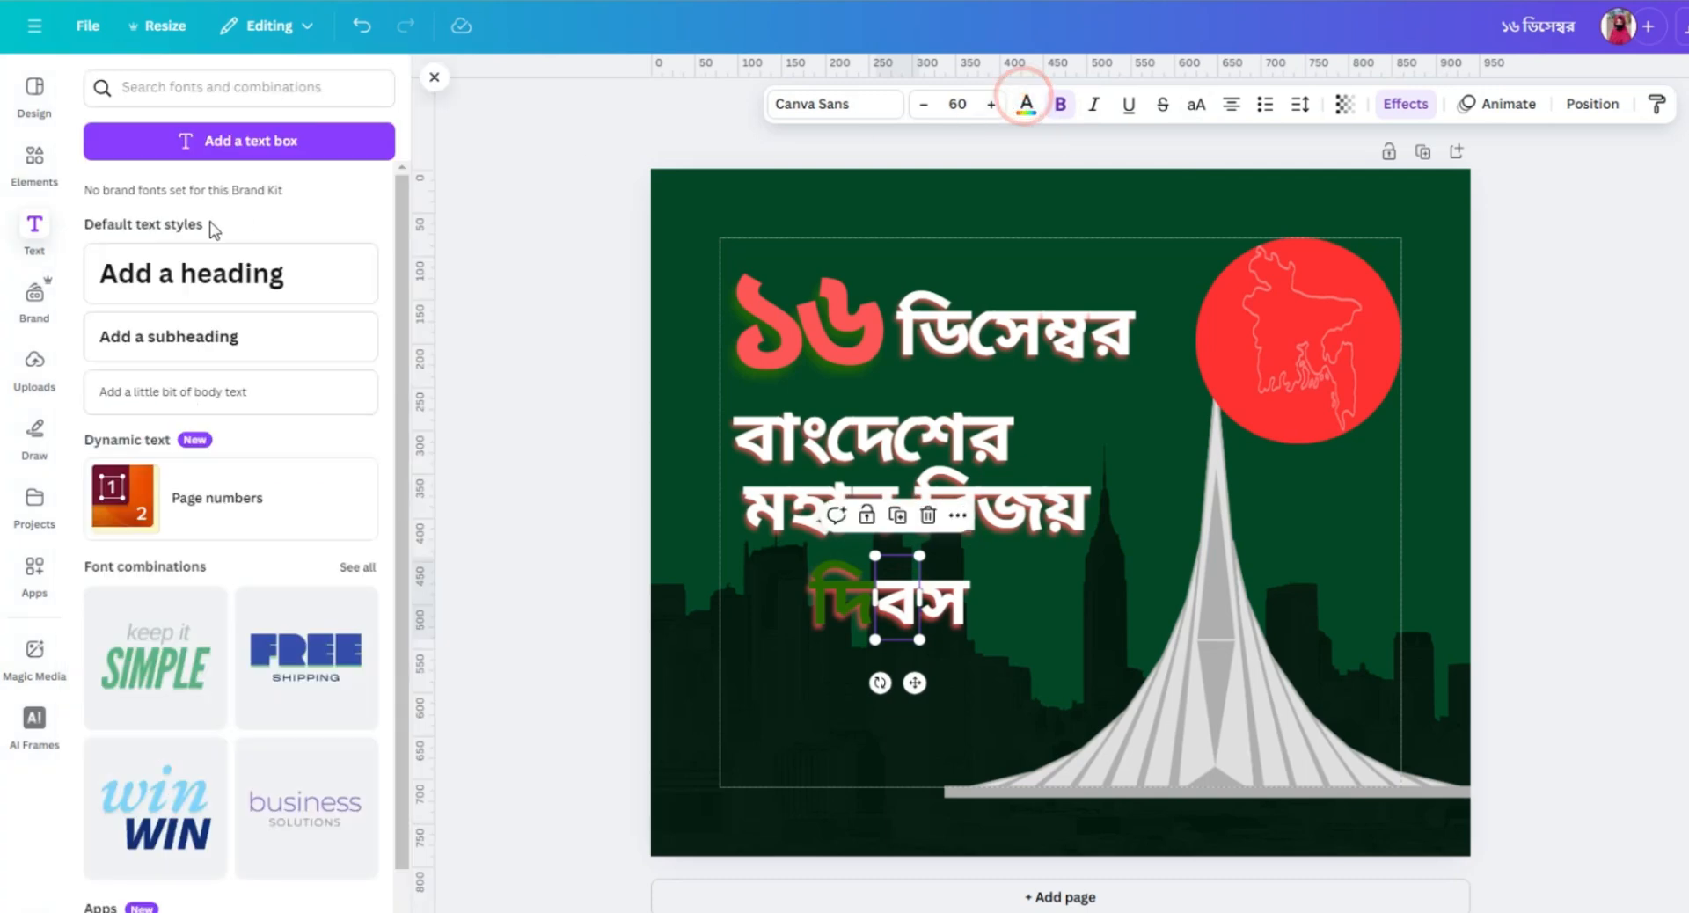
click(1024, 104)
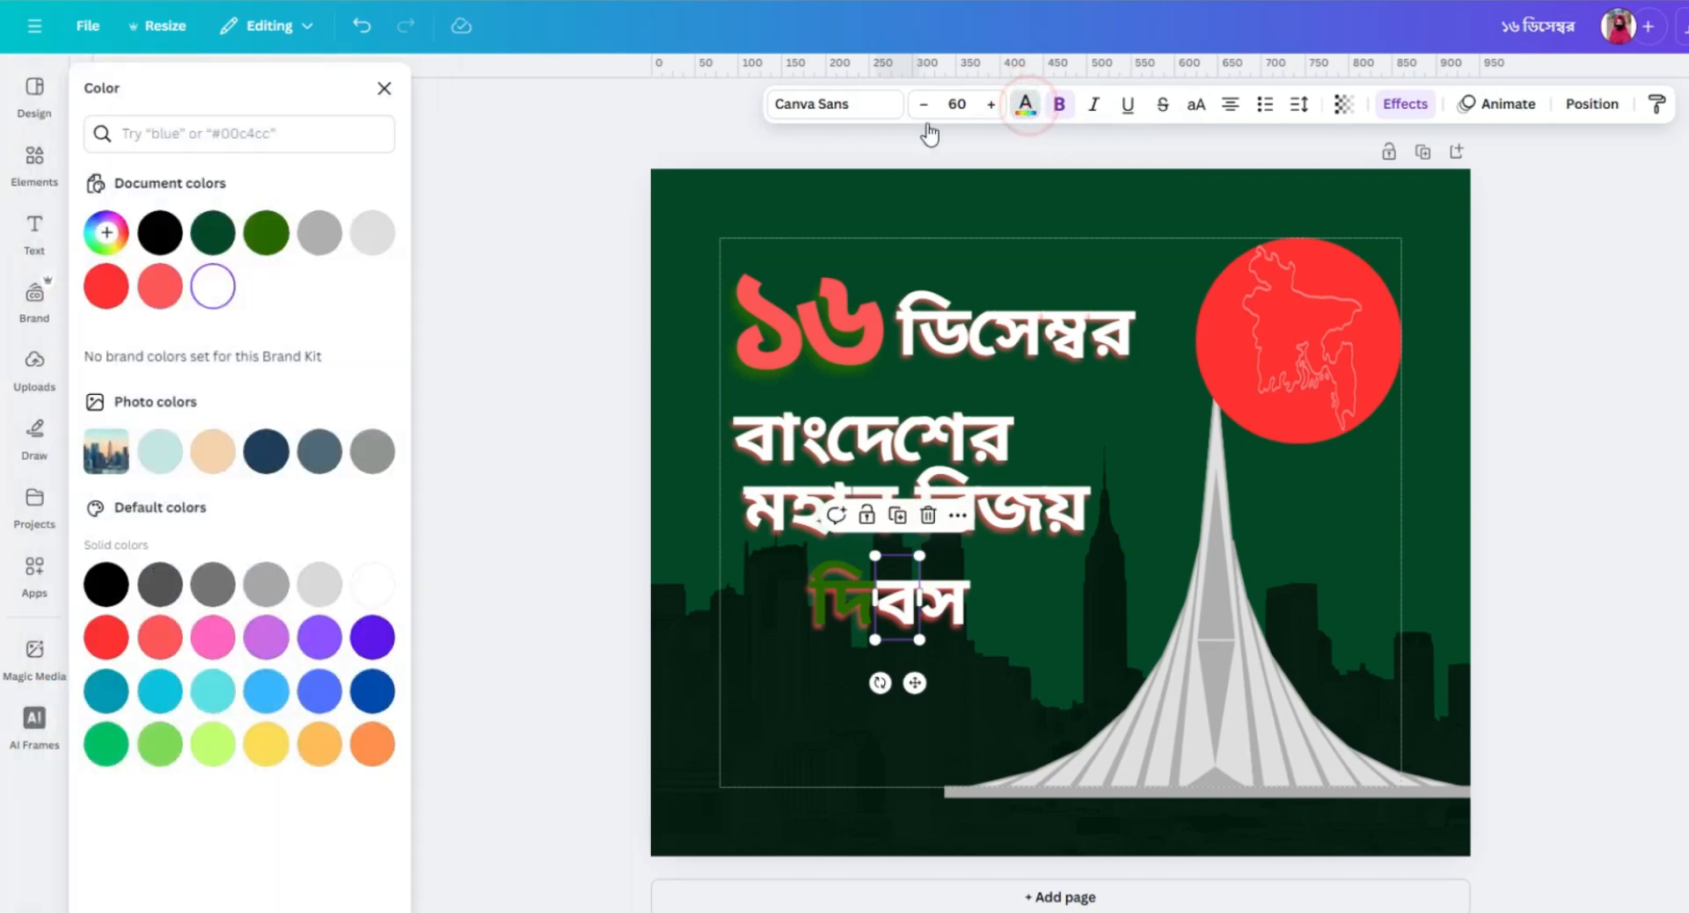
click(266, 232)
click(958, 605)
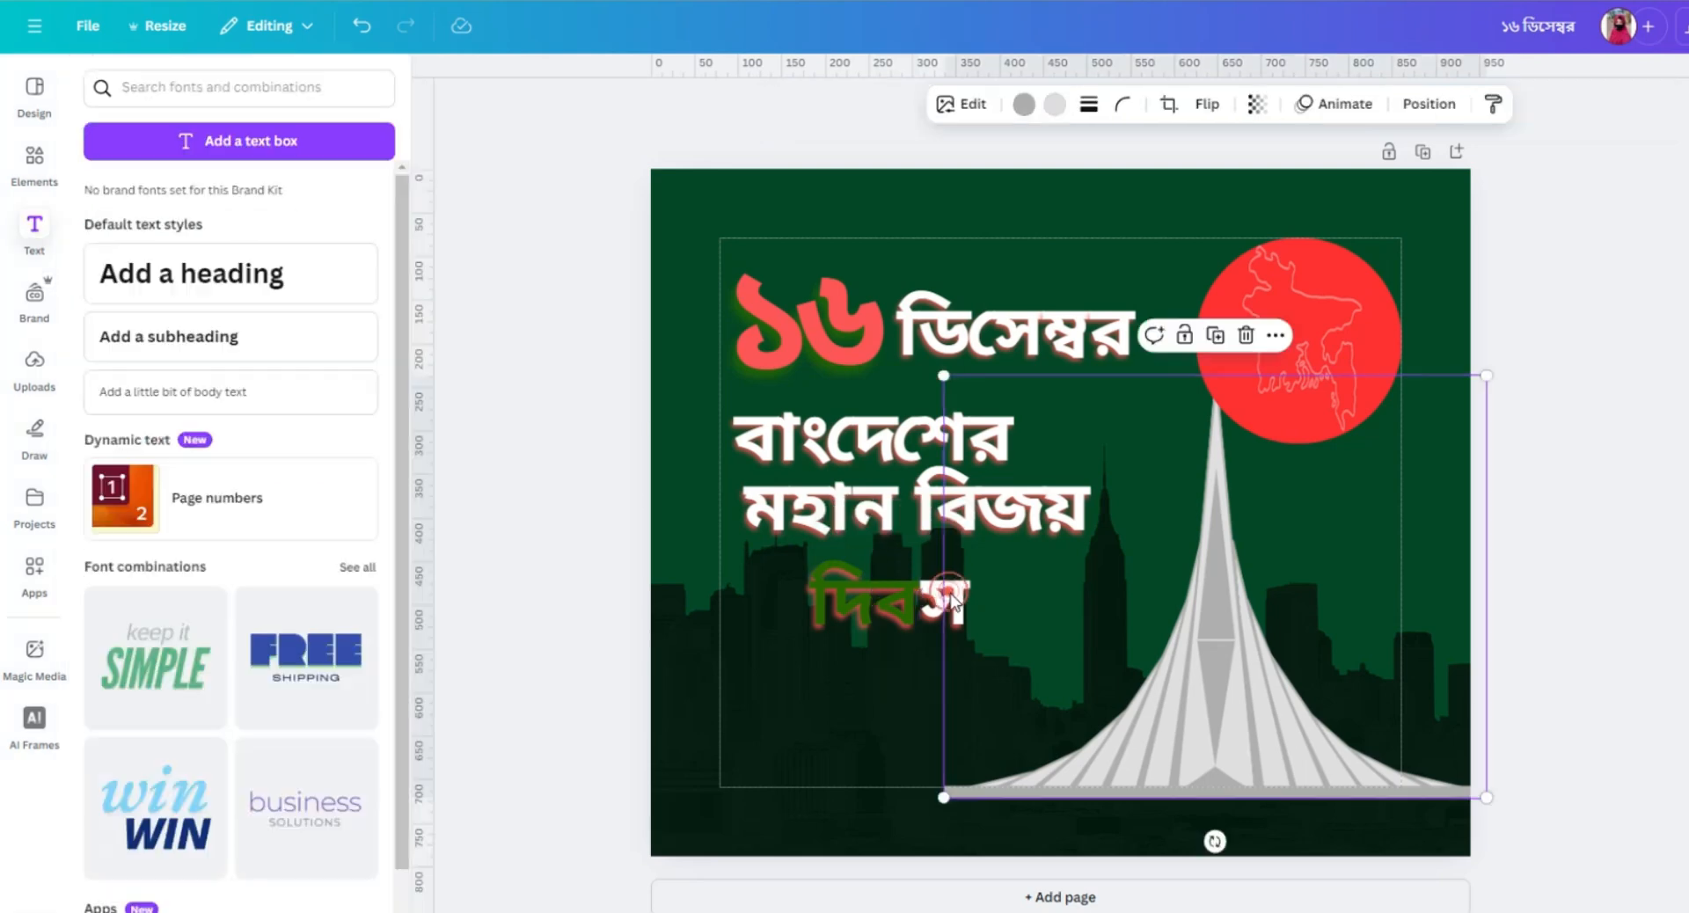
click(938, 612)
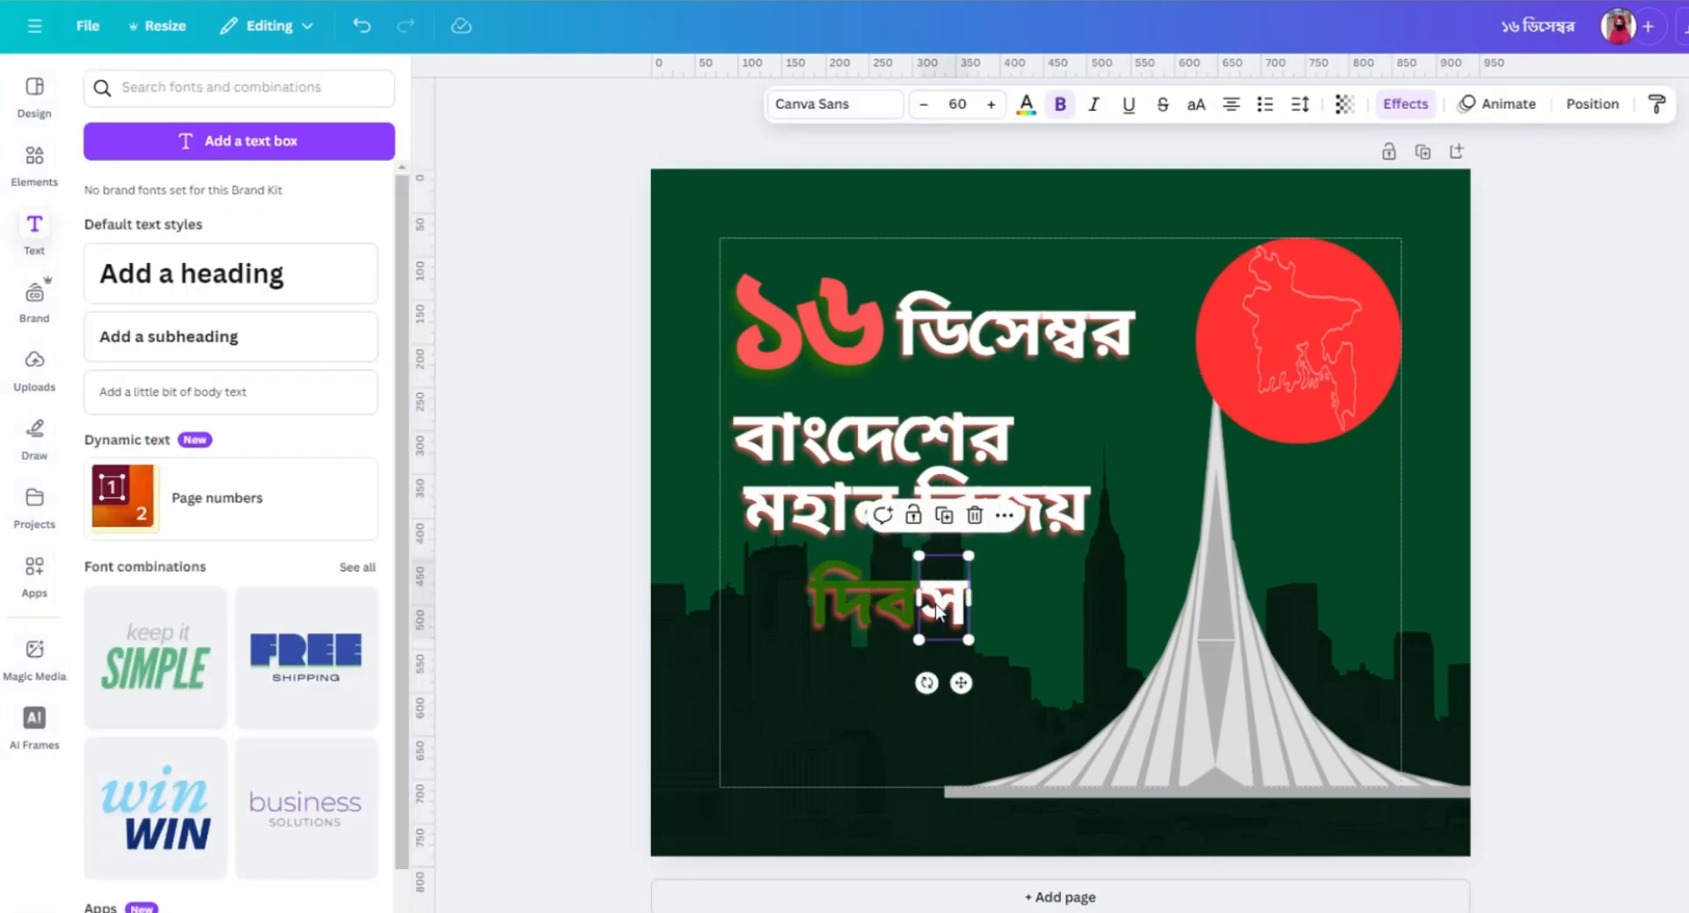
click(1025, 104)
click(266, 232)
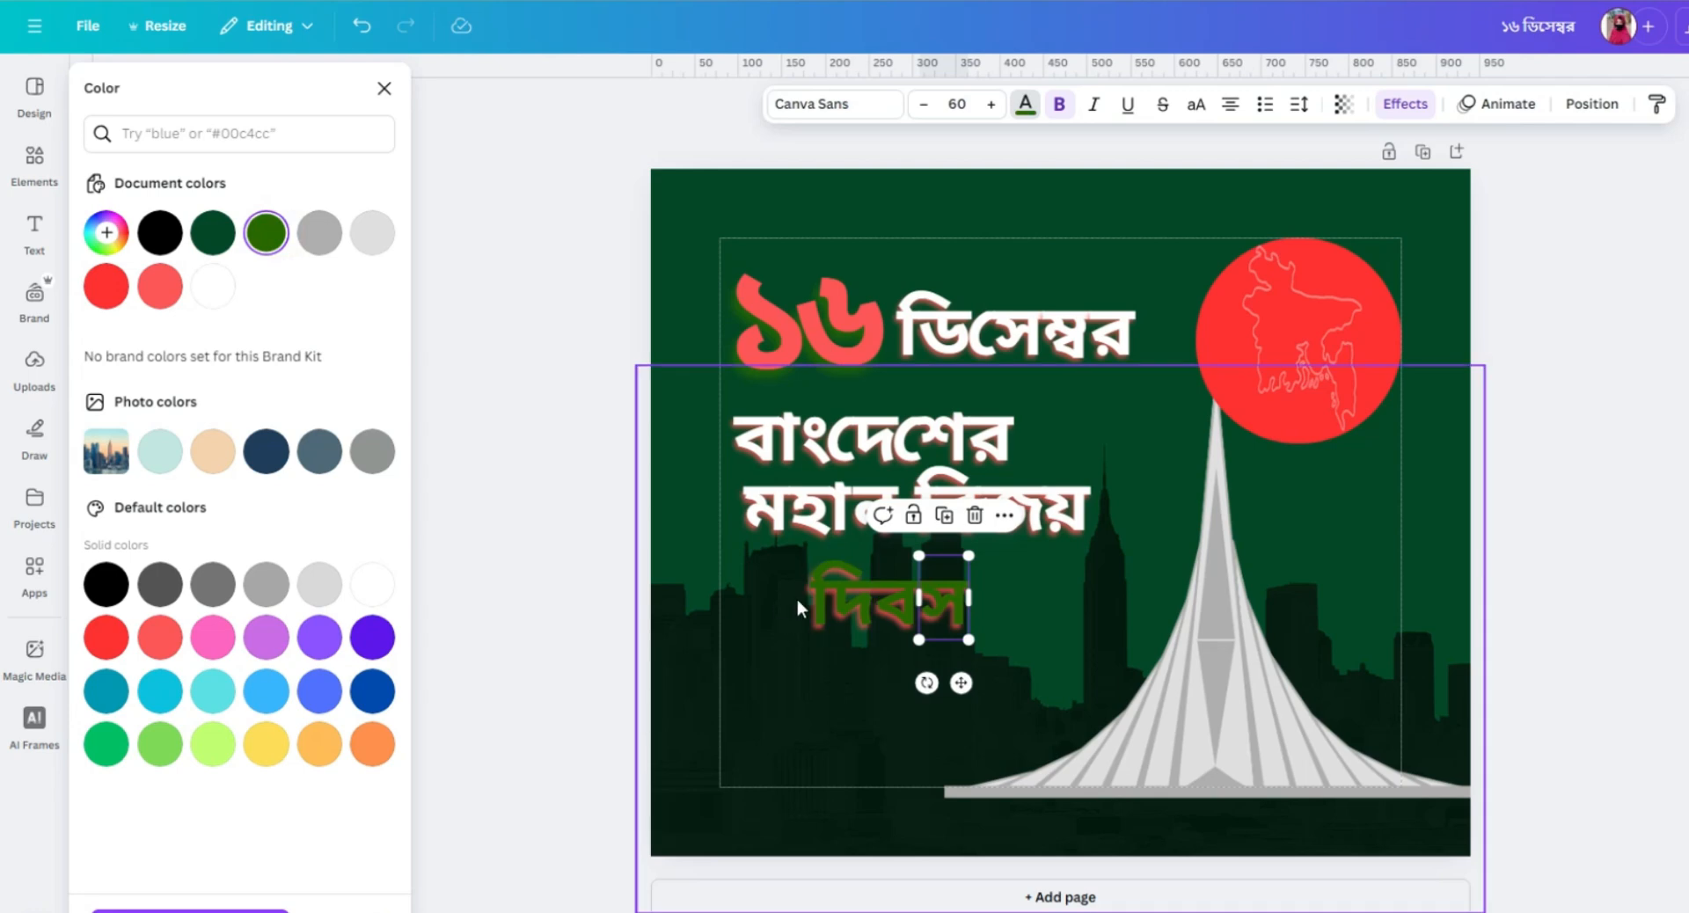
click(899, 609)
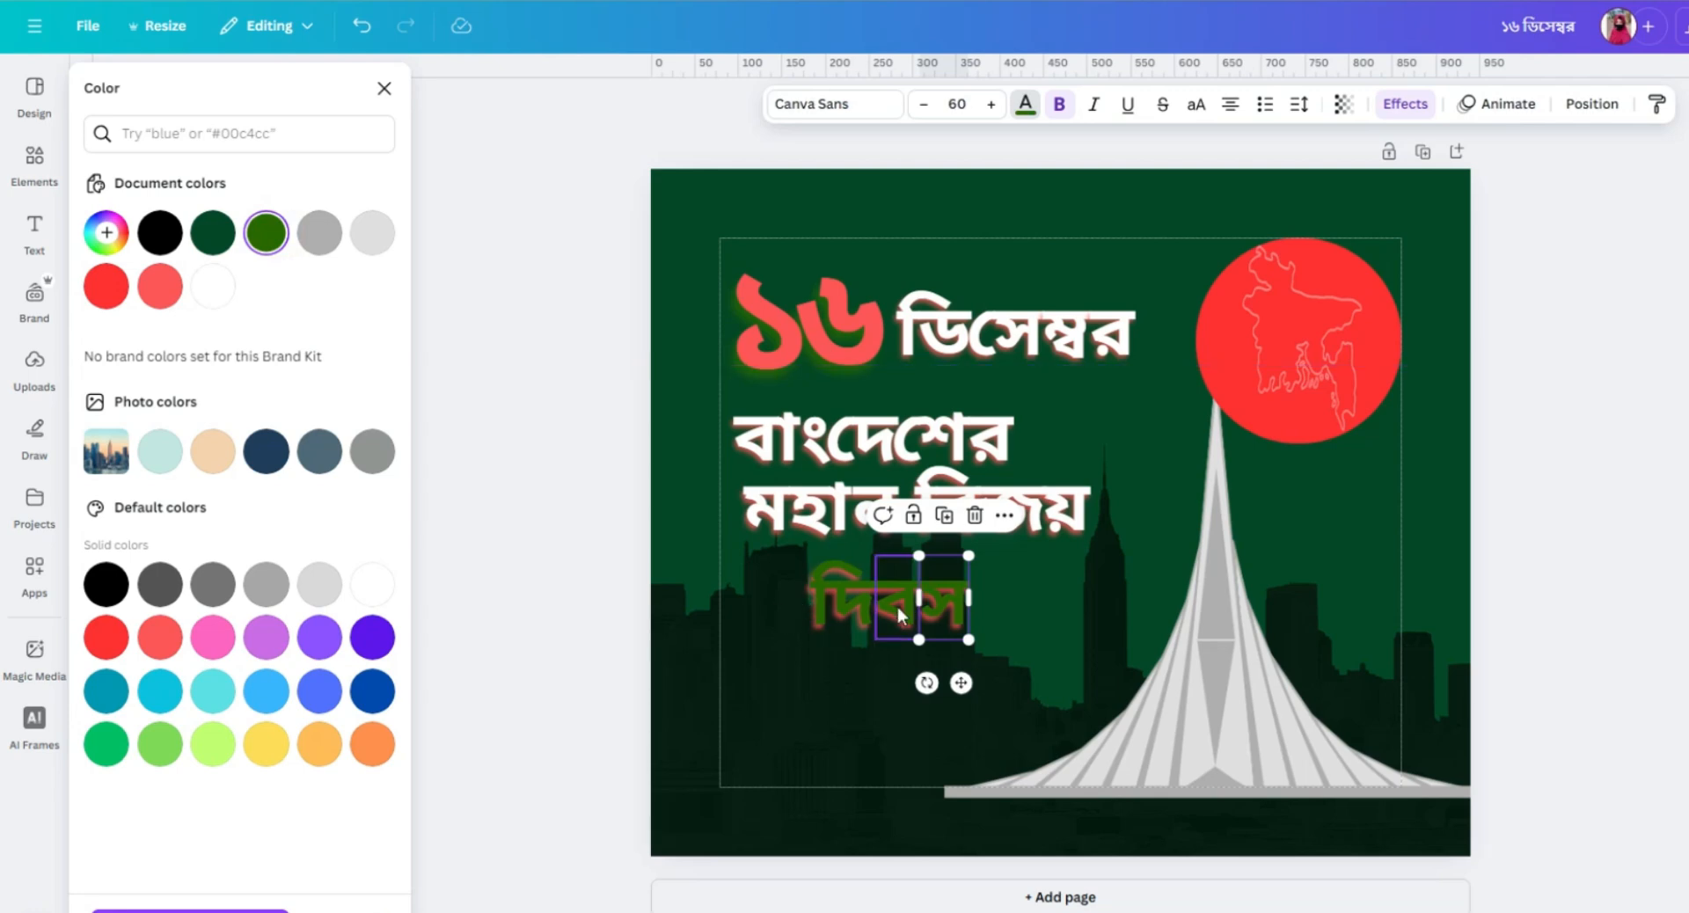
click(834, 606)
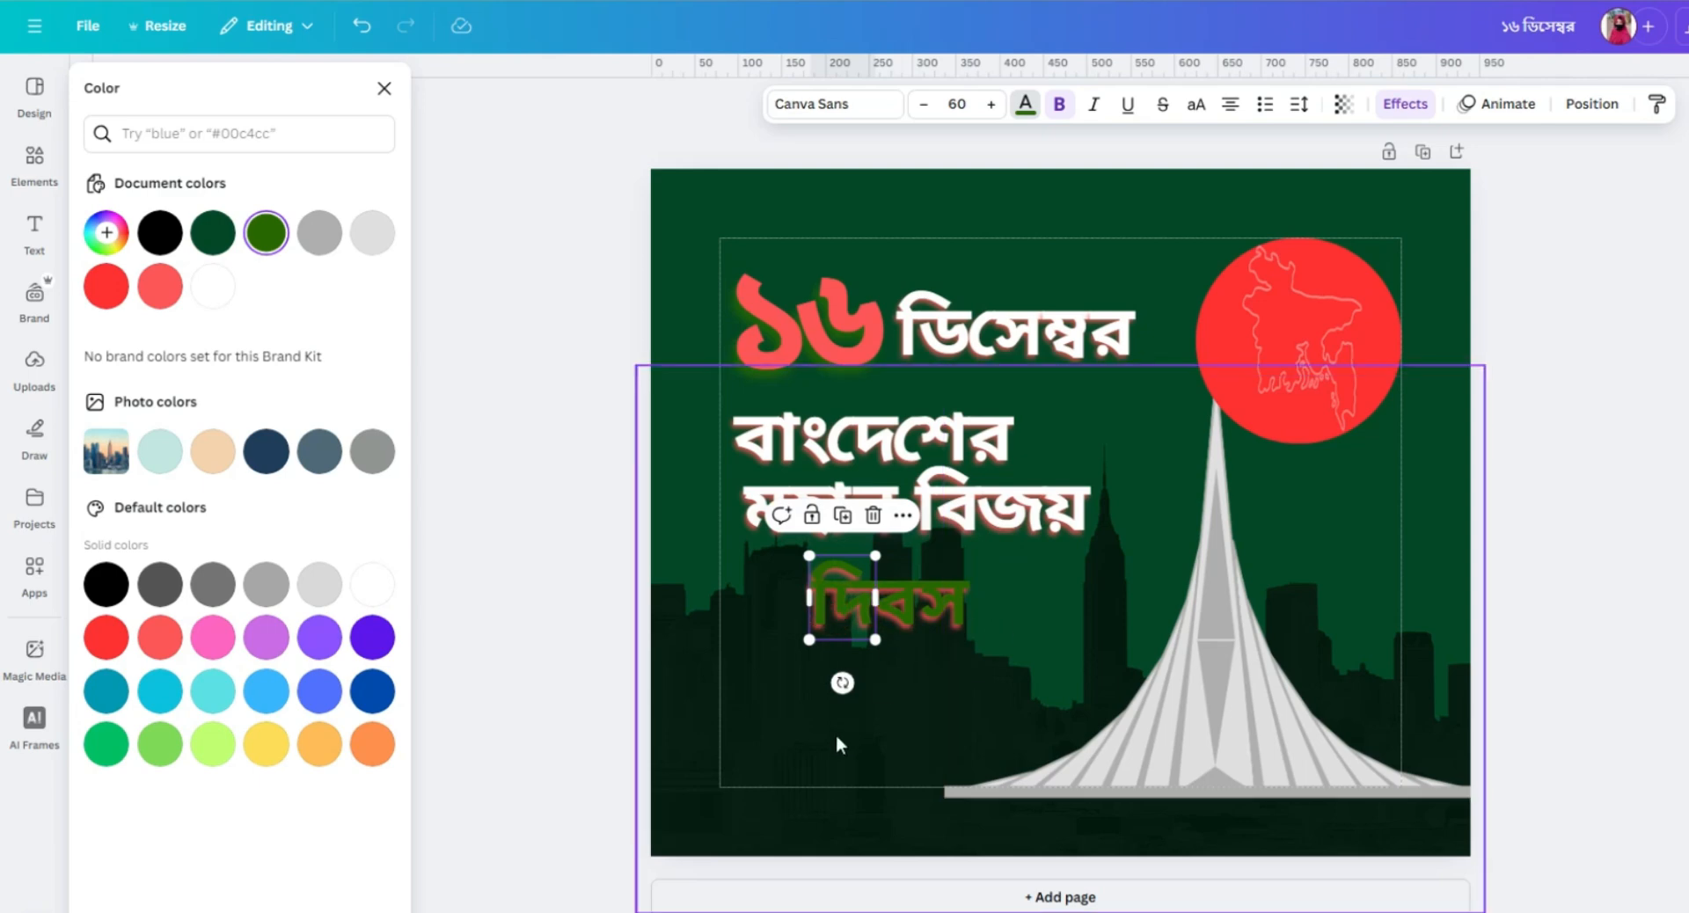
Move the skyline image and the monument sideways, away from the দিবস text, so its pieces can be selected freely.
click(756, 607)
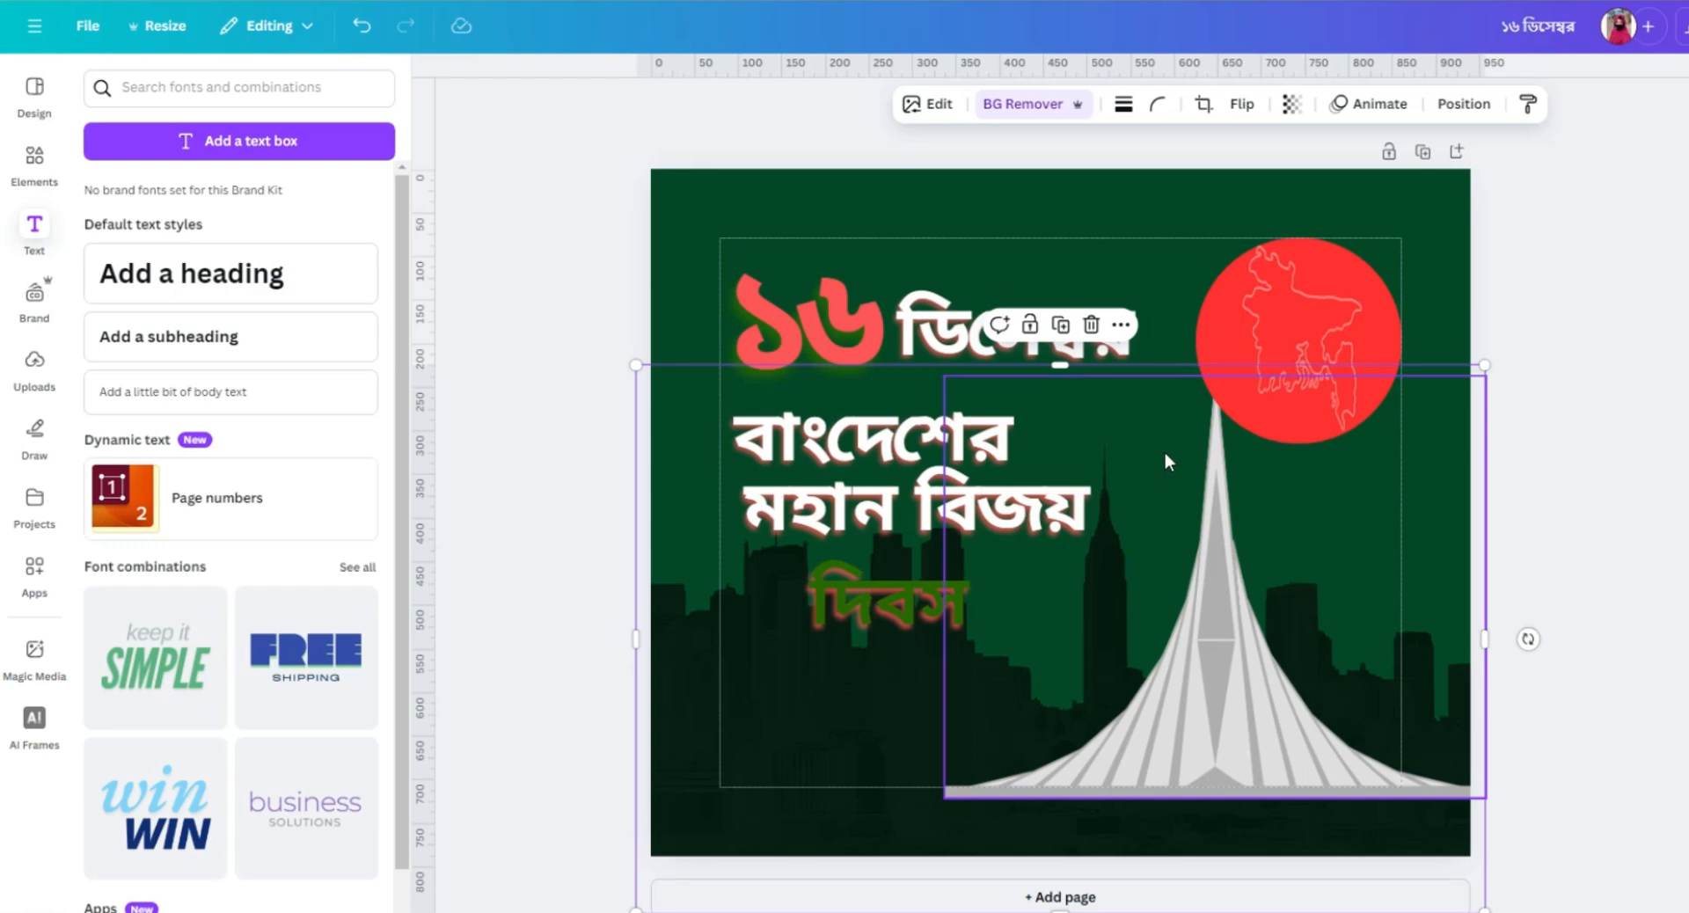
drag(1163, 451, 1539, 487)
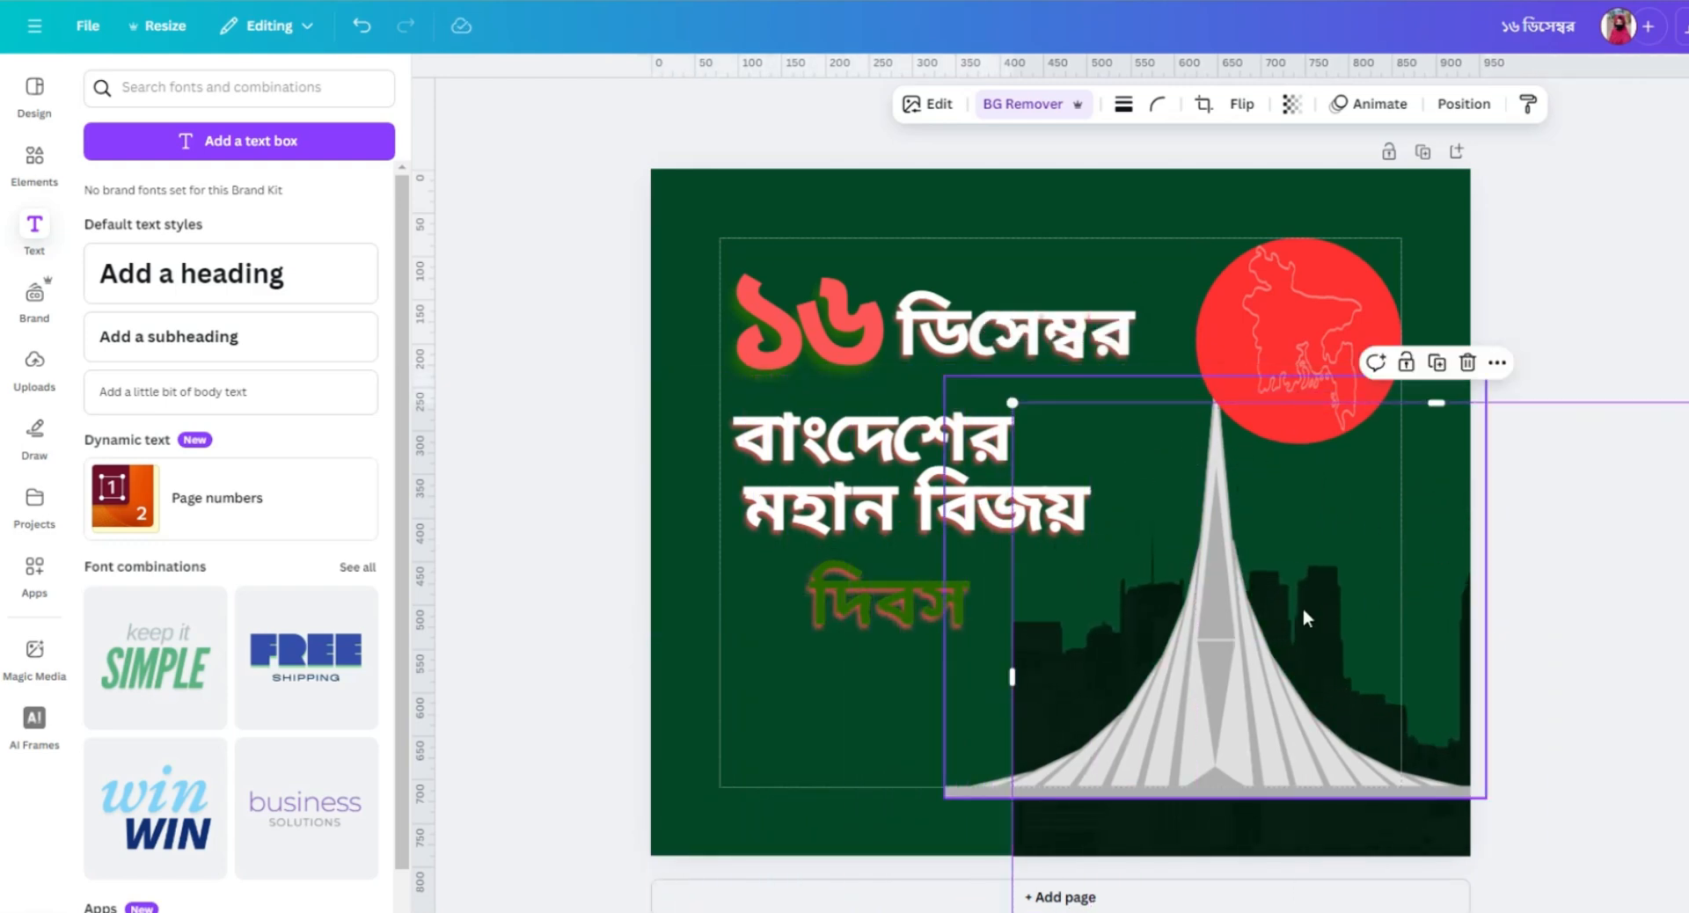
mouse_move(1231, 623)
mouse_down()
mouse_move(1319, 589)
mouse_move(1222, 597)
mouse_up()
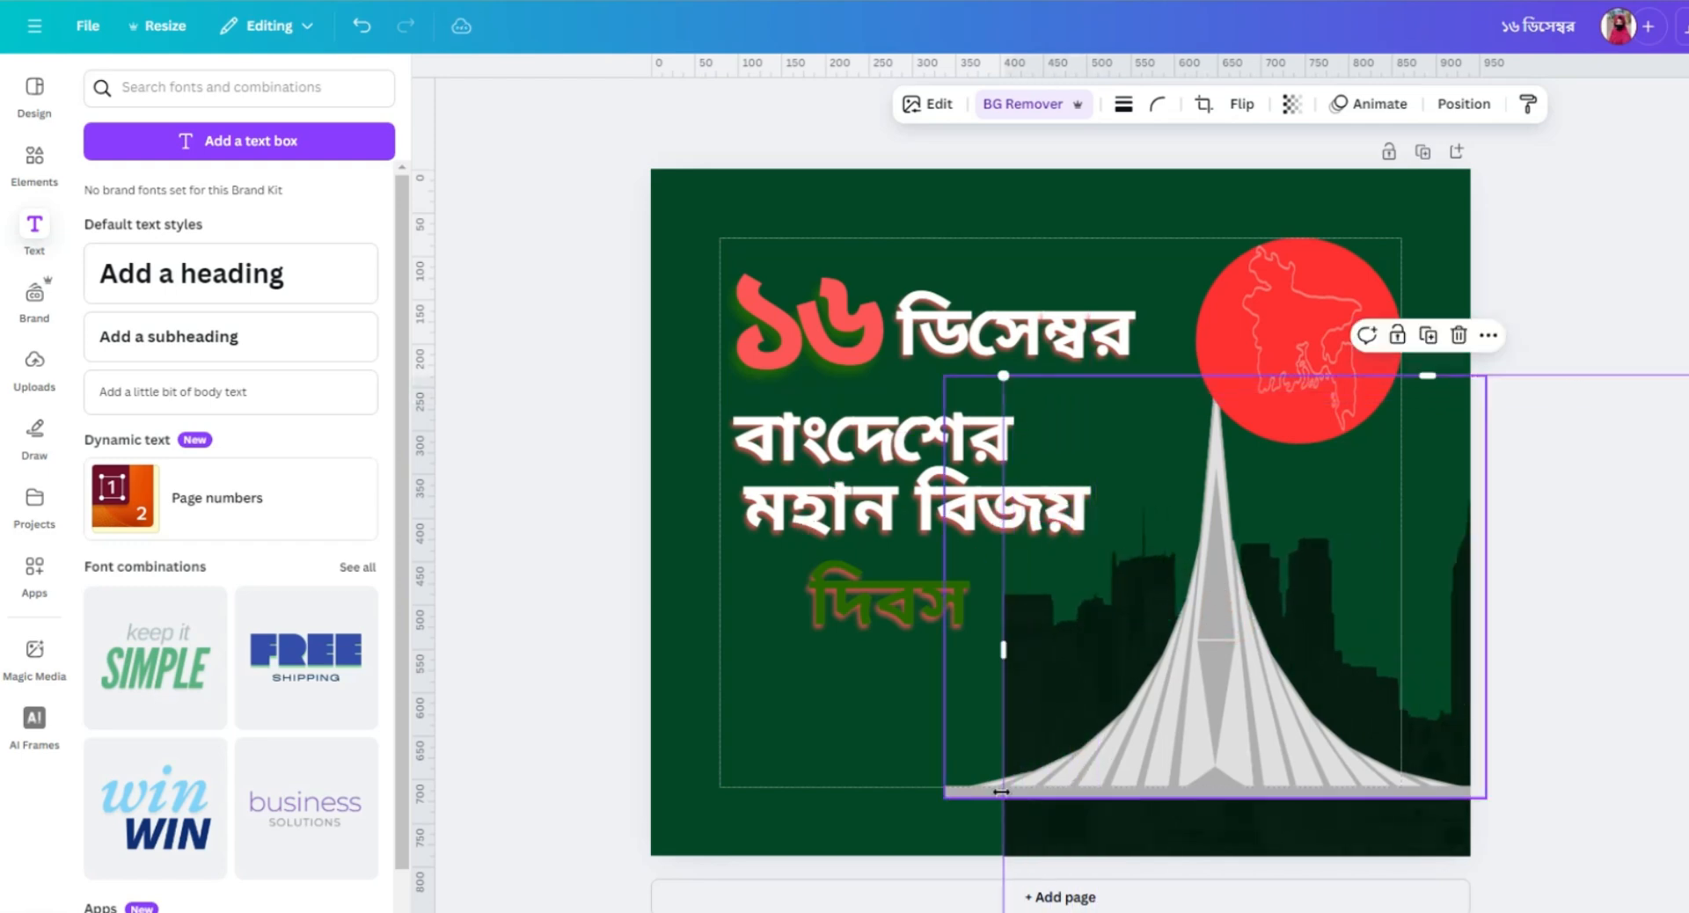
drag(1133, 758, 1201, 732)
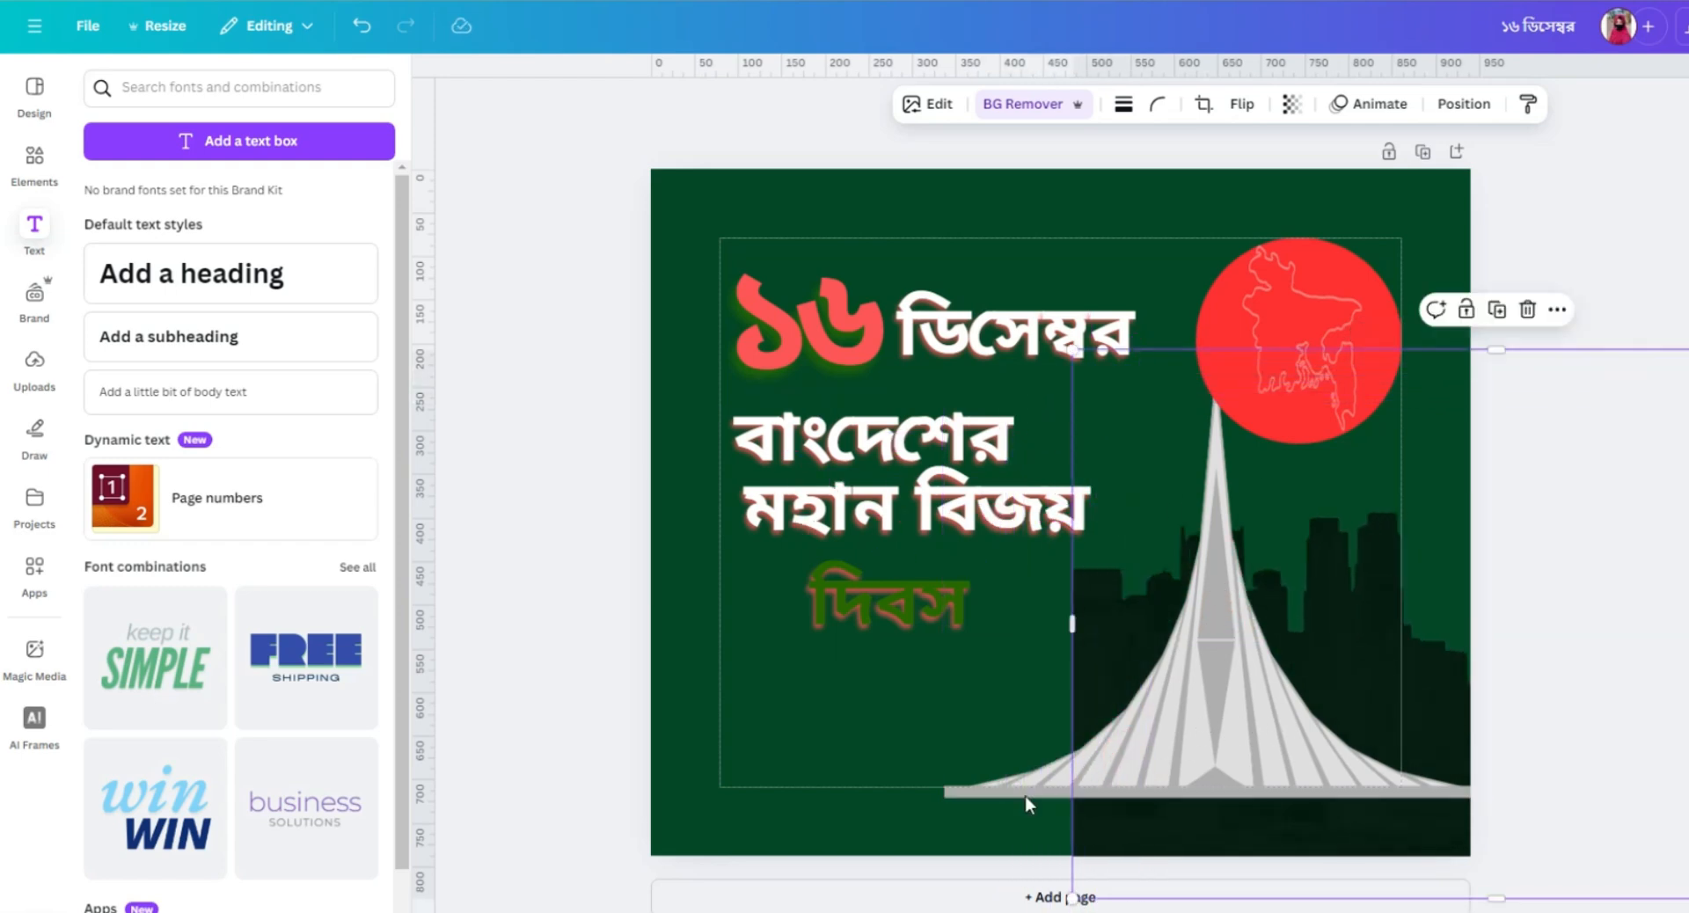
drag(1087, 707, 1230, 688)
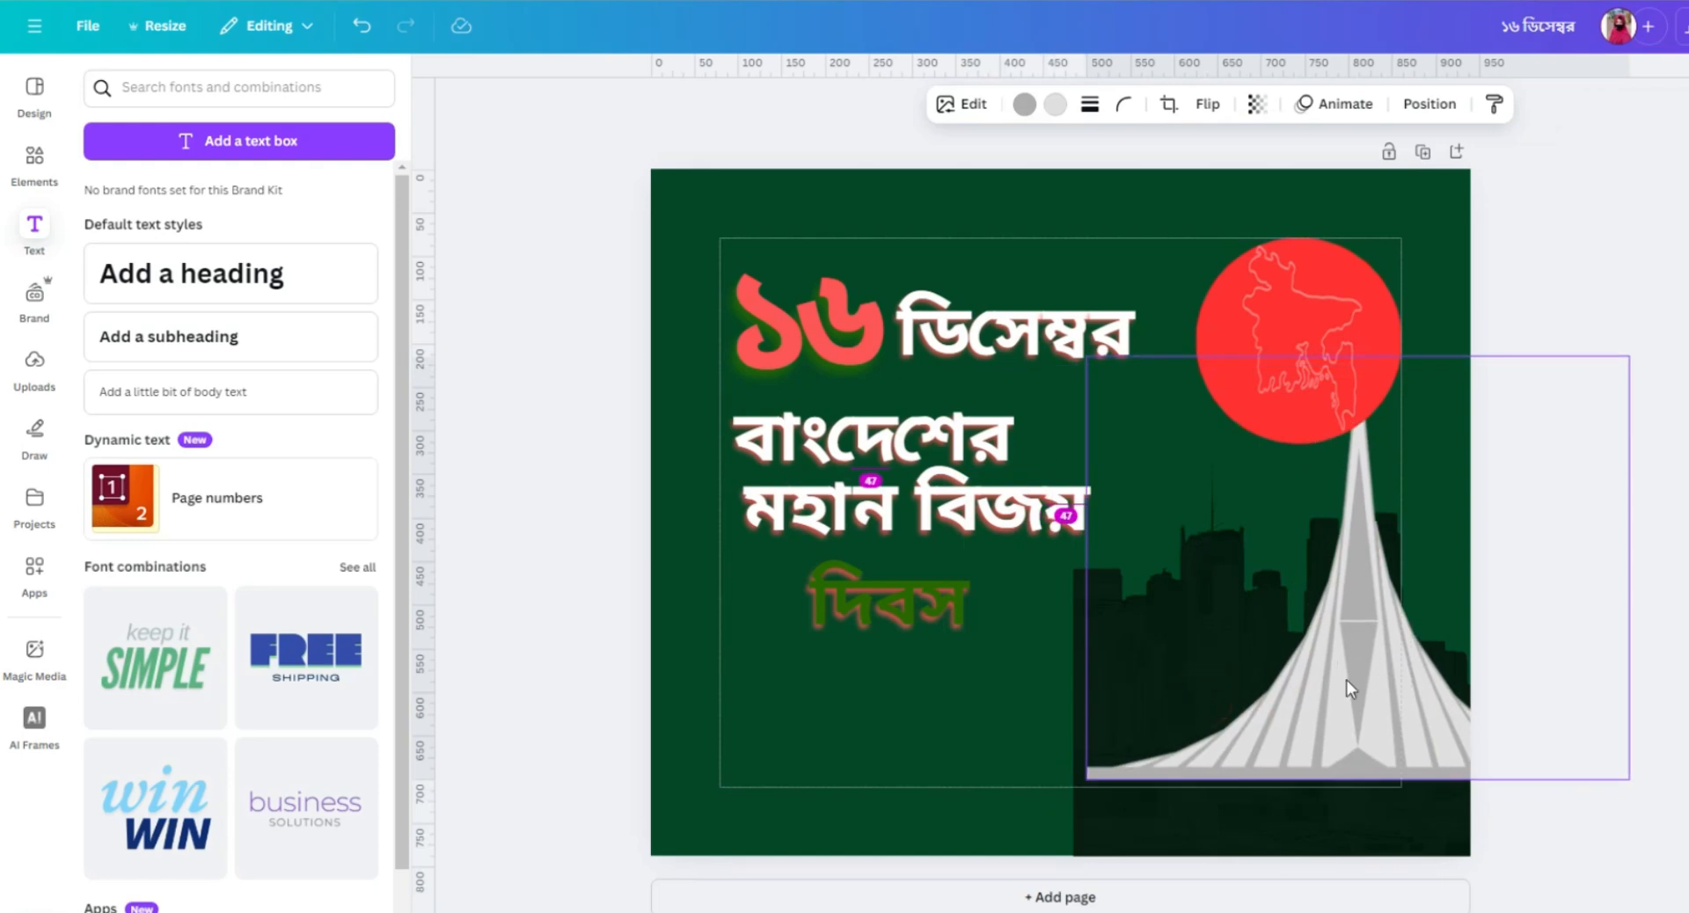
Group the three green pieces of দিবস into one object.
drag(753, 576, 975, 618)
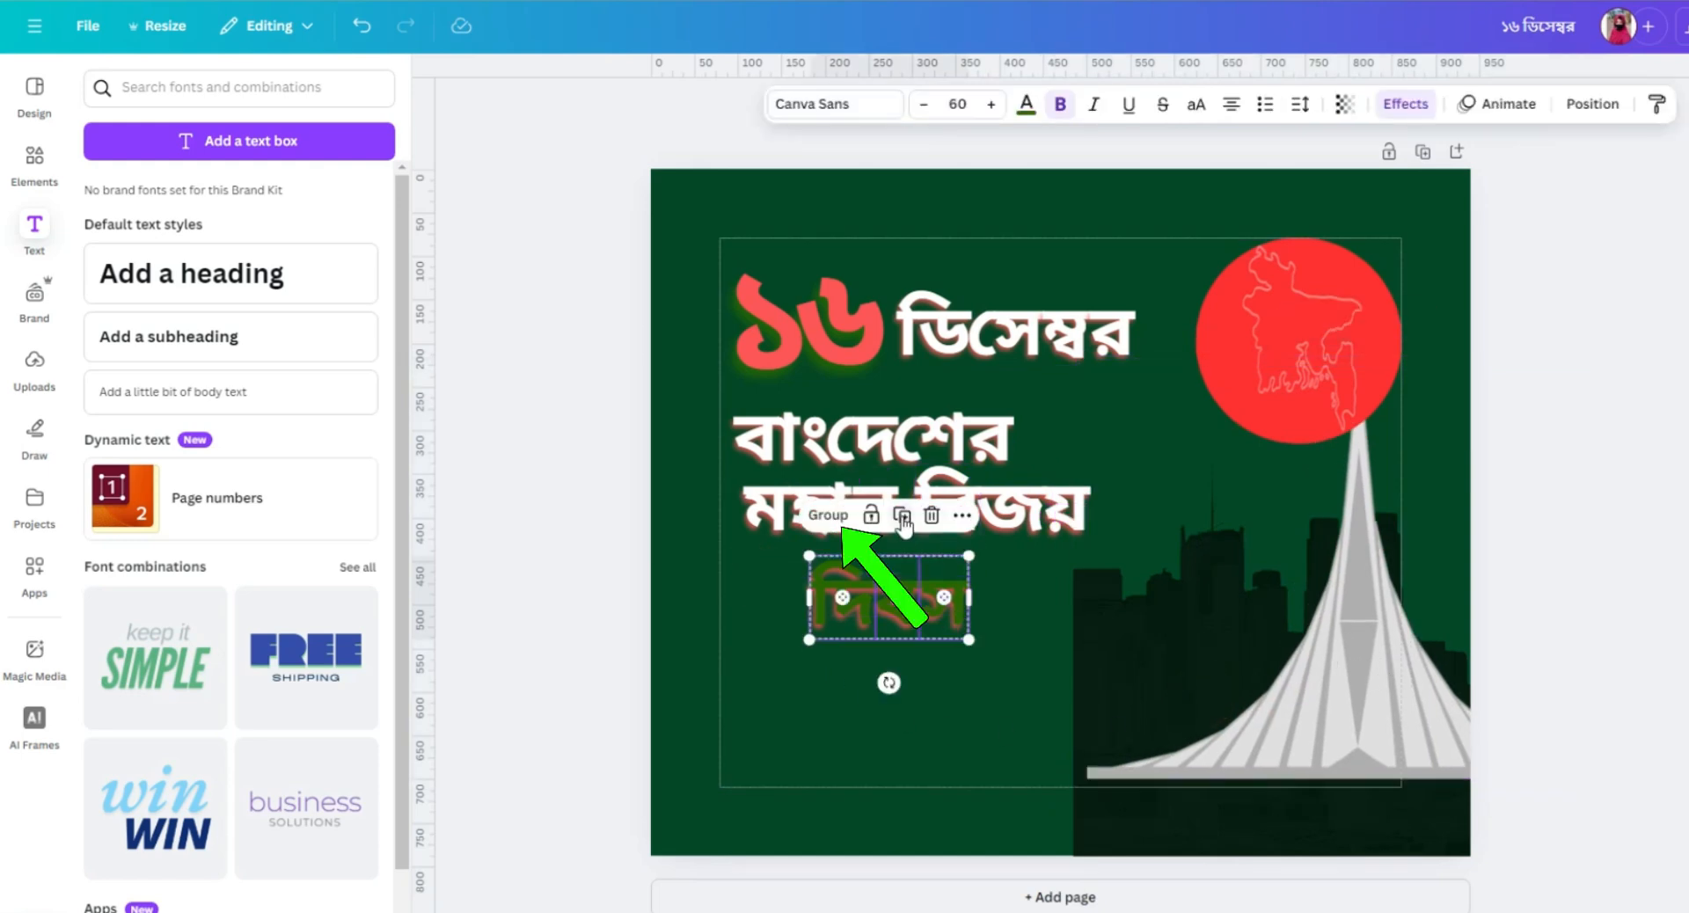
click(828, 516)
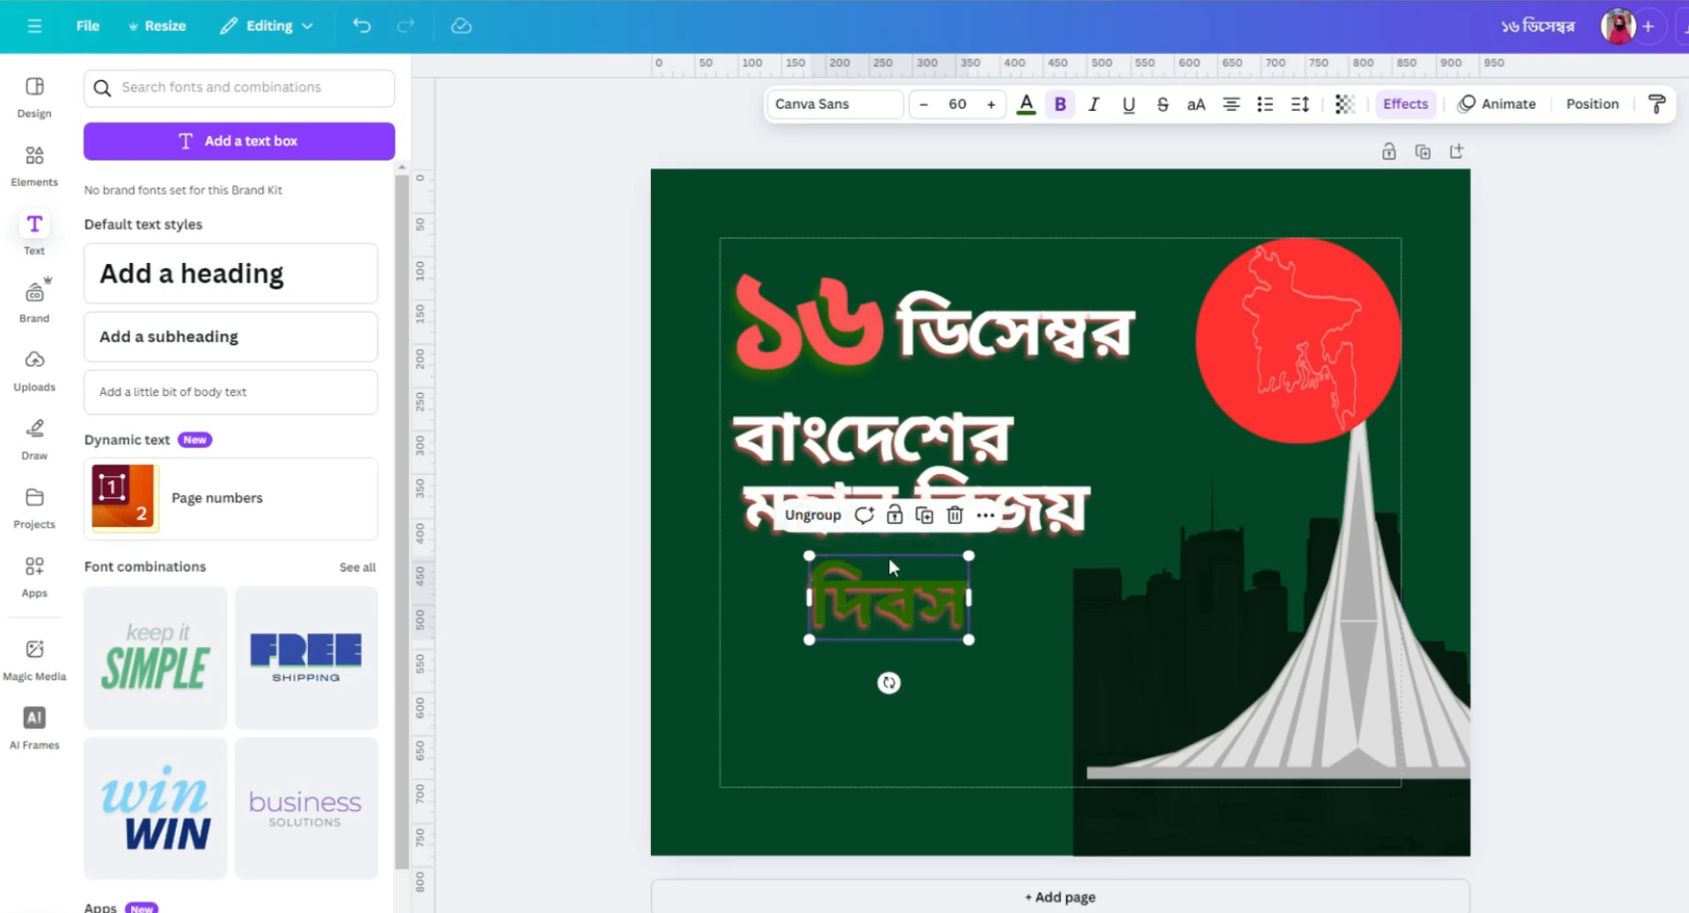
Try enlarging the grouped দিবস text to font sizes 74 and 154, and return it to size 60.
click(990, 106)
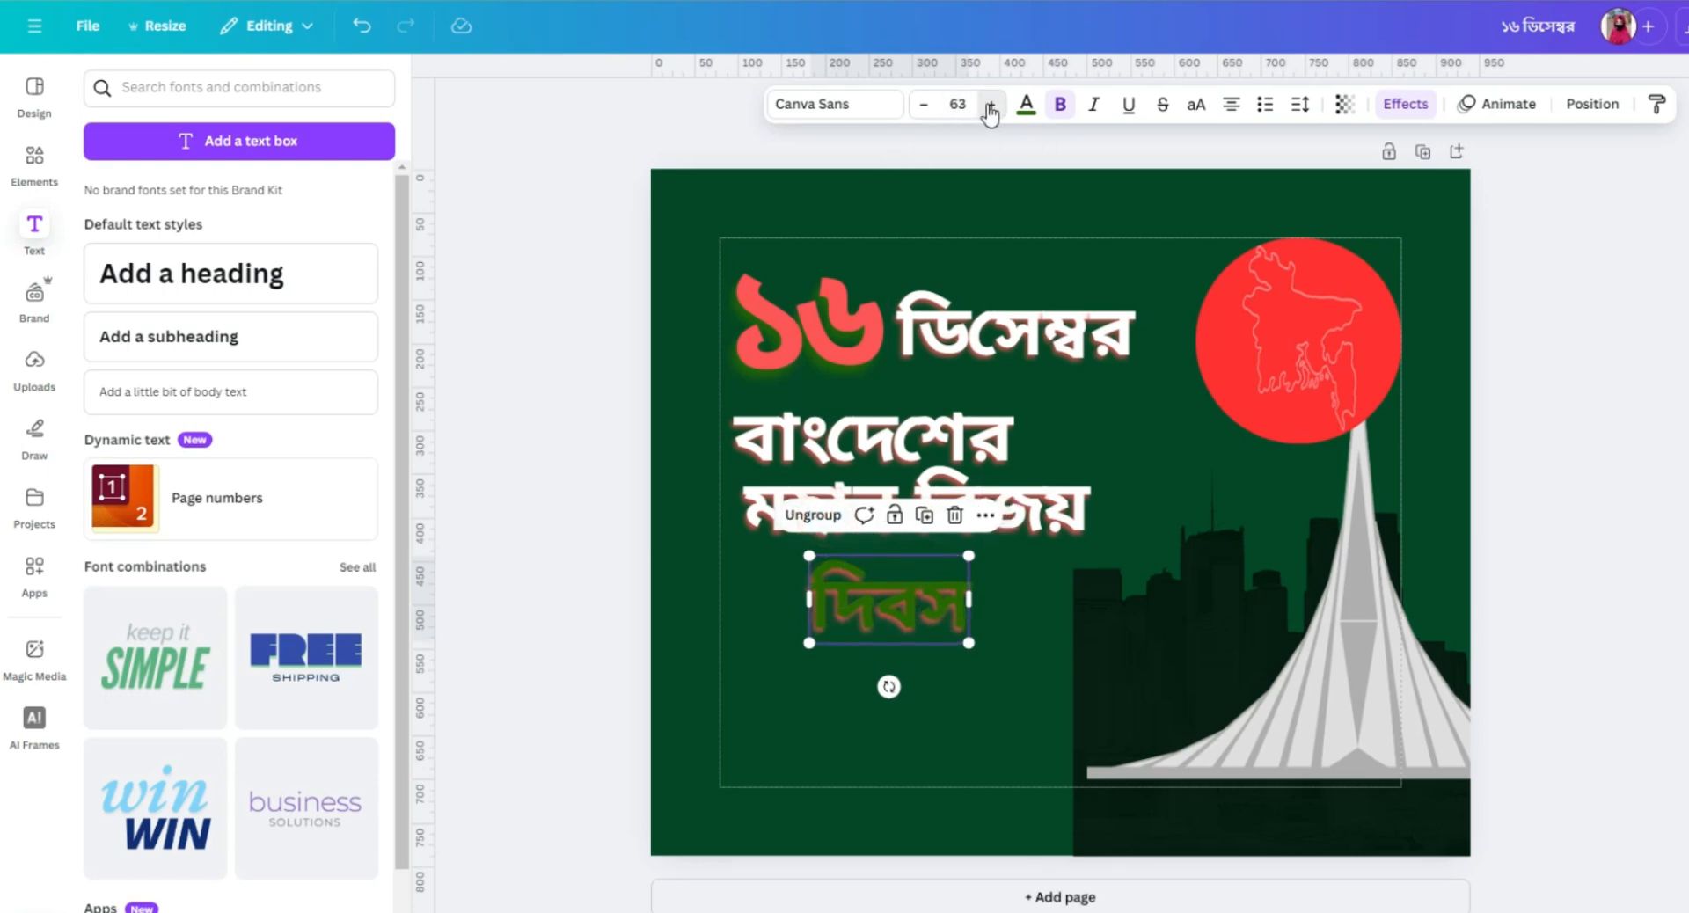
click(990, 105)
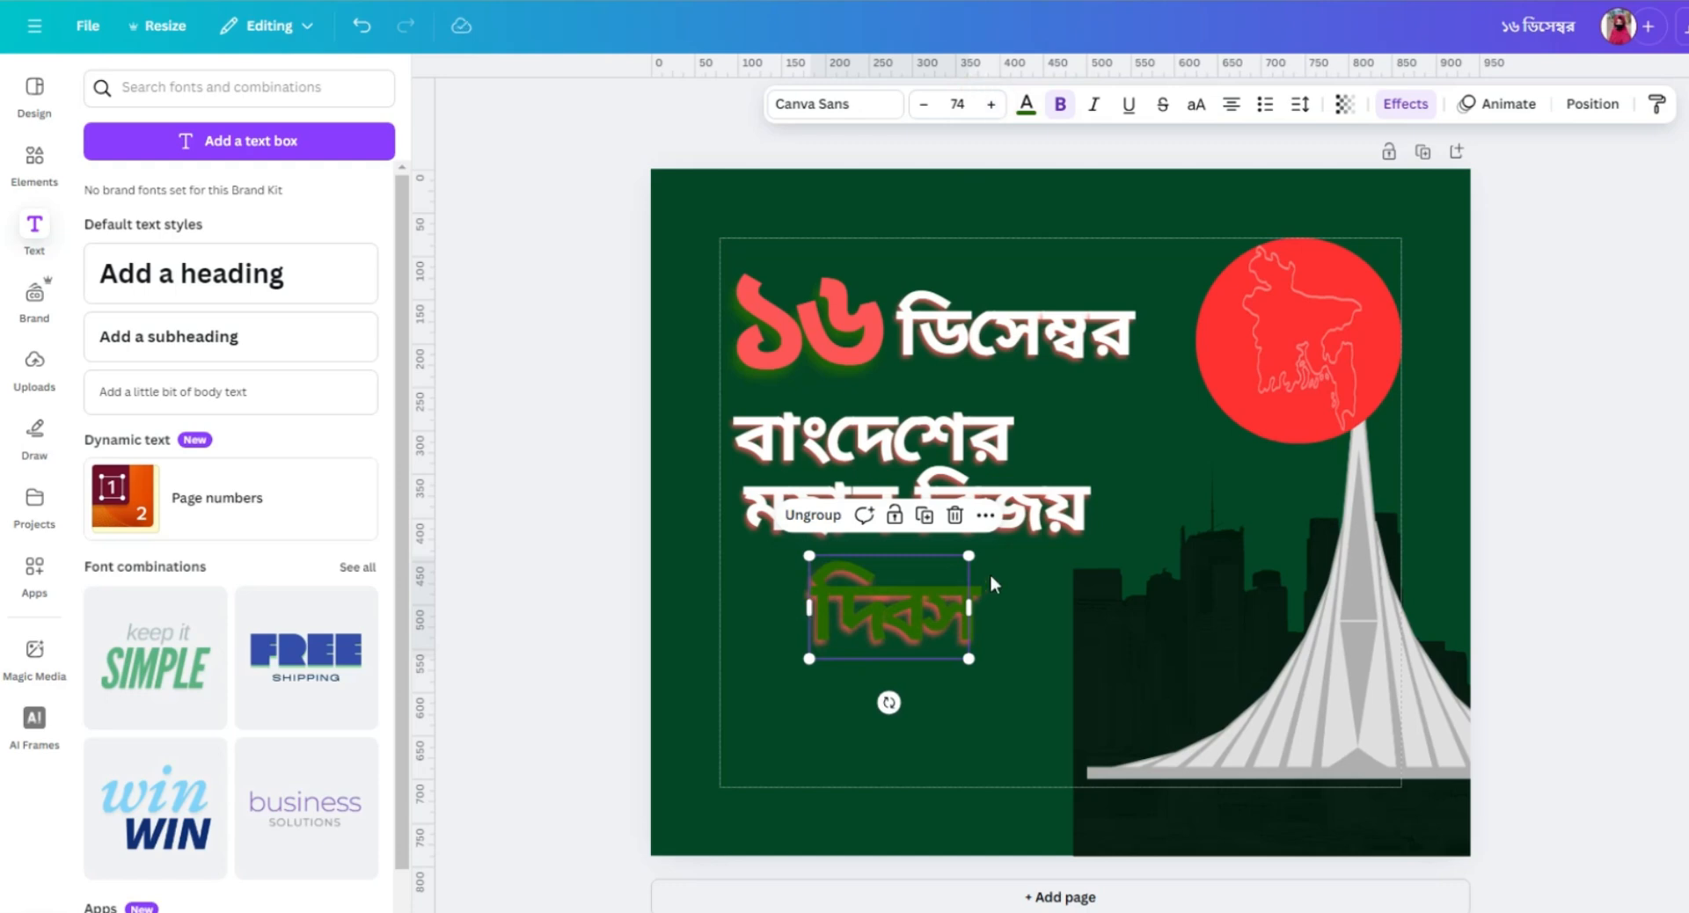
drag(970, 554, 1198, 538)
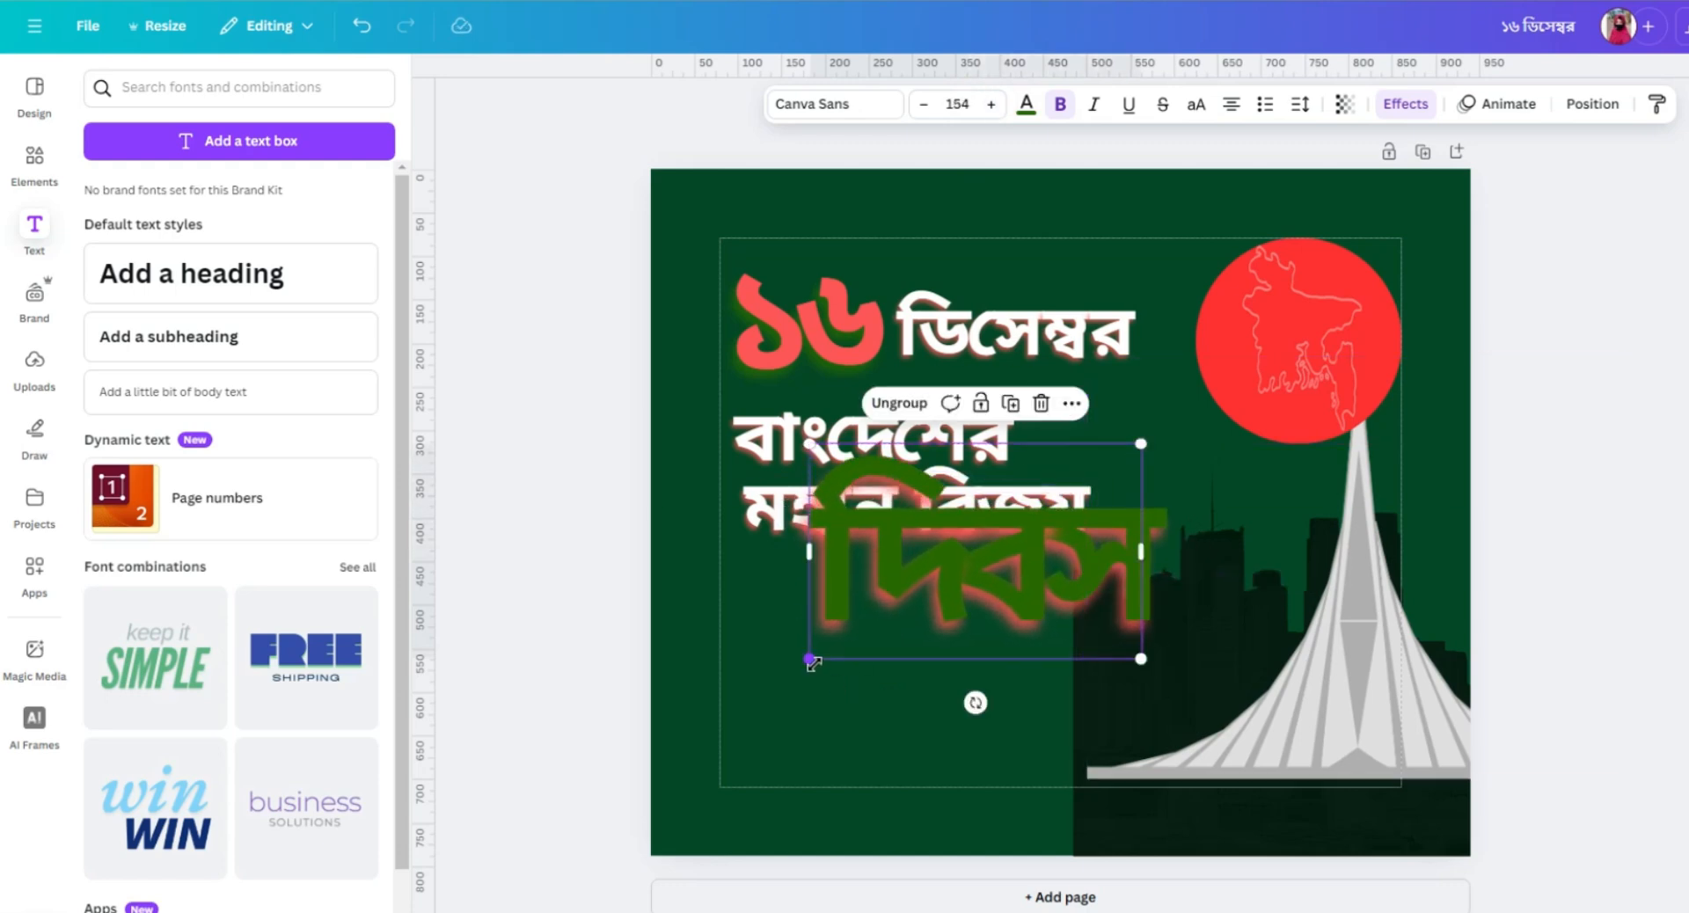
key(ctrl+z)
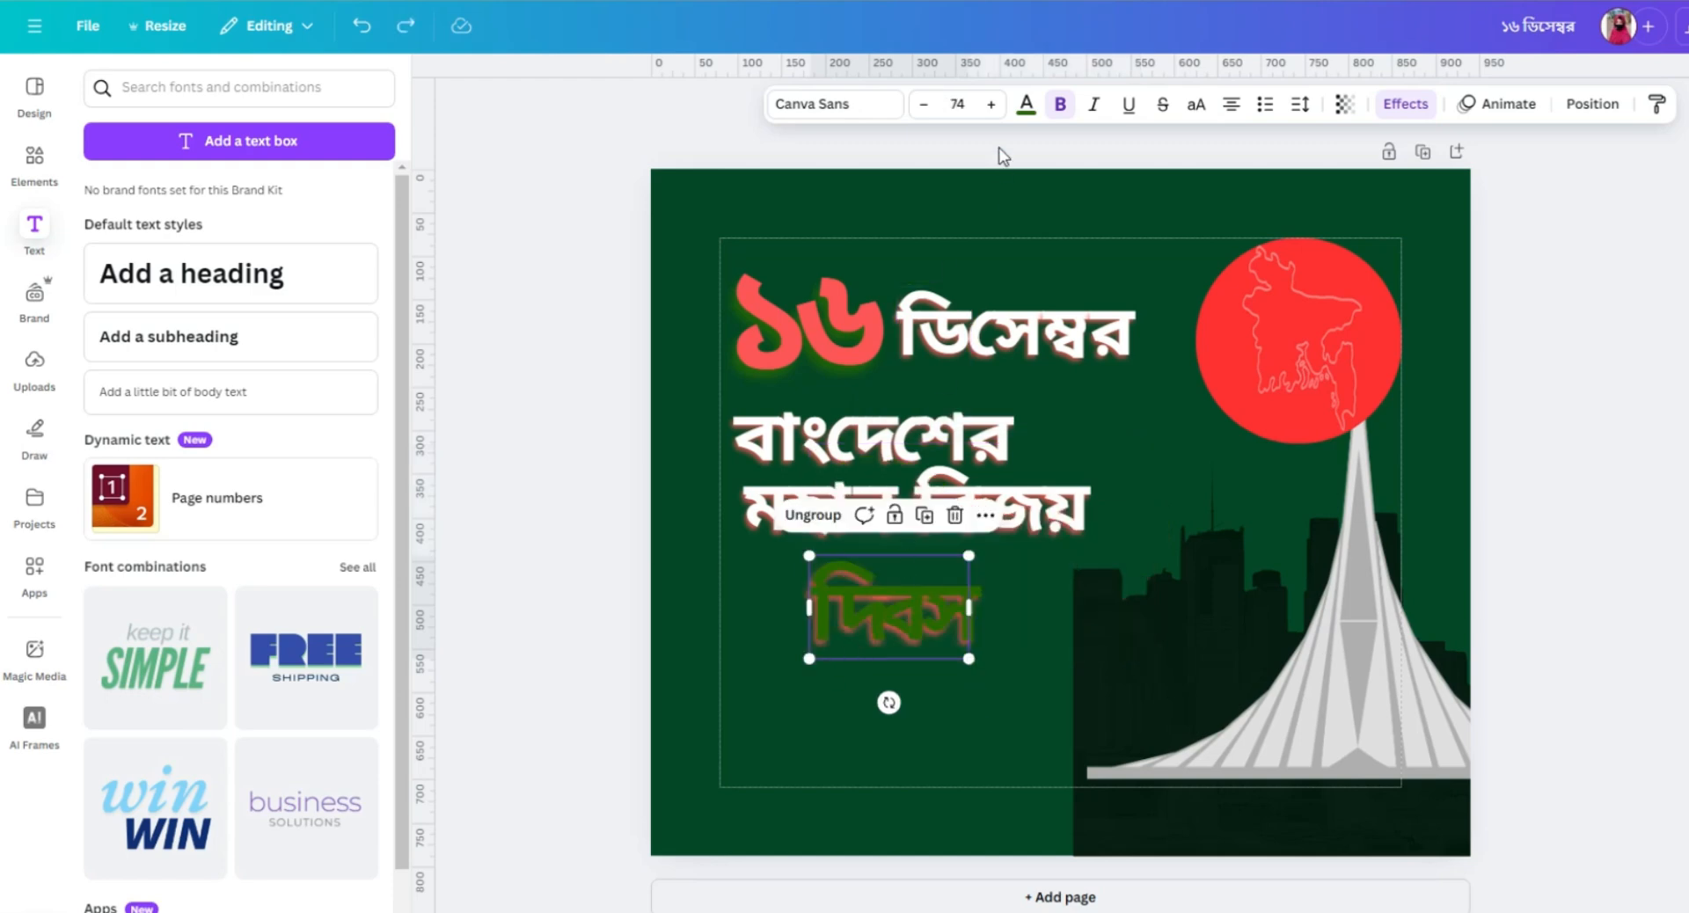
click(924, 105)
click(924, 105)
click(923, 105)
click(924, 105)
click(924, 105)
click(923, 104)
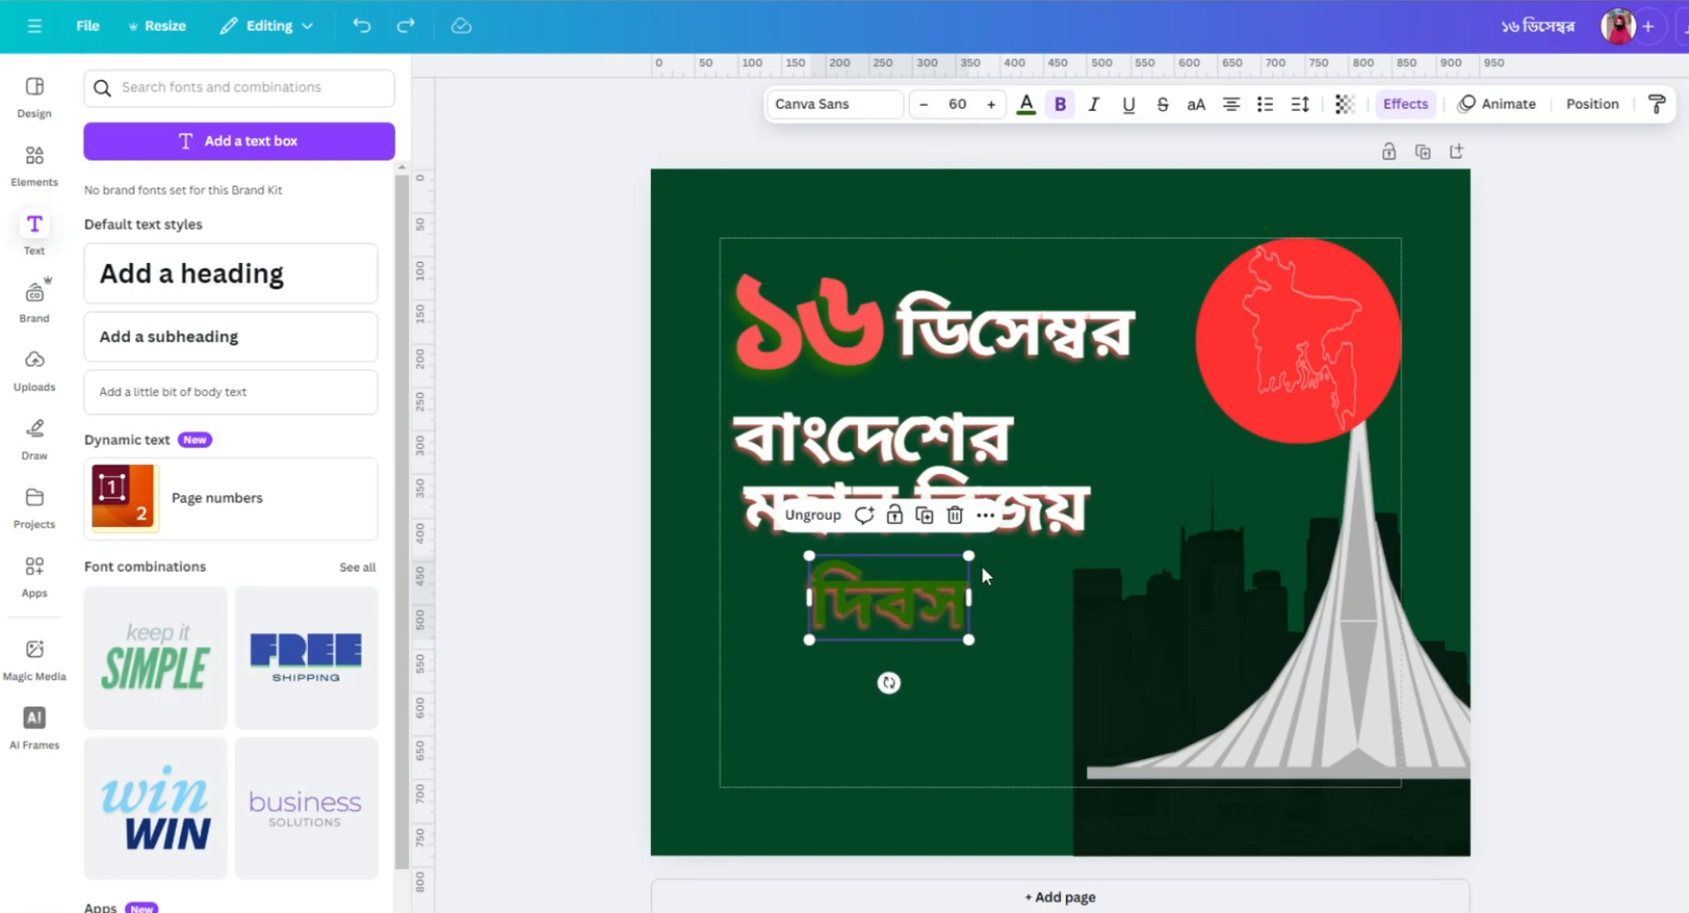
Scale the grouped দিবস text up proportionally to about font size 122 and place it directly below মহান বিজয়.
drag(968, 554, 1287, 477)
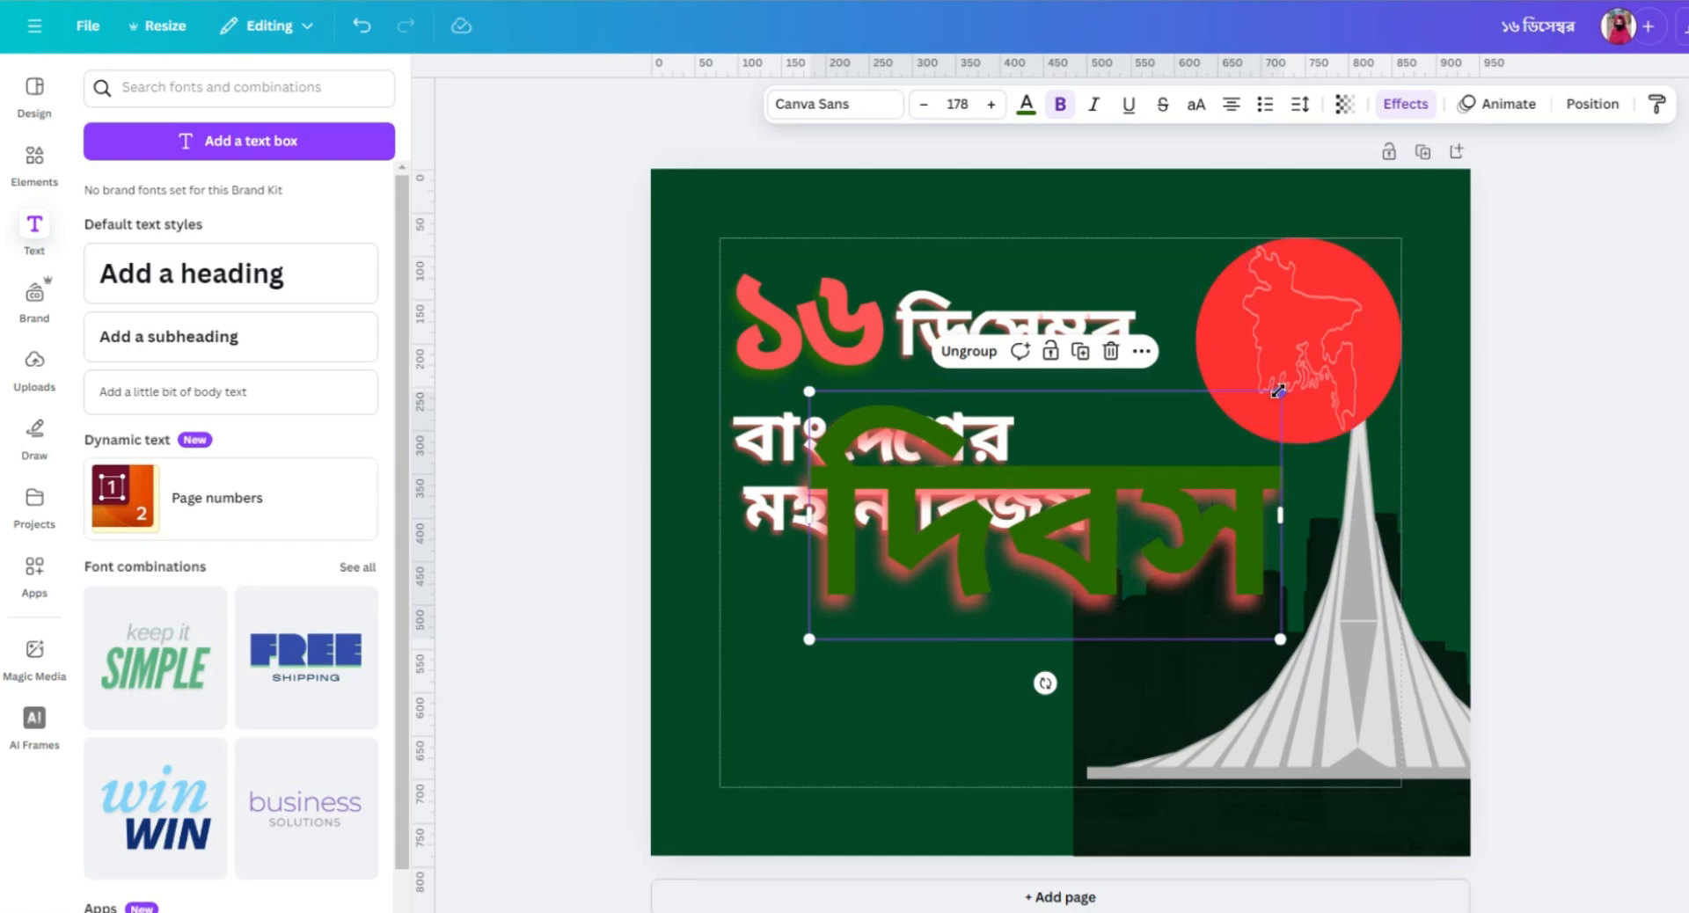
drag(1277, 389, 1132, 471)
drag(1015, 567, 933, 635)
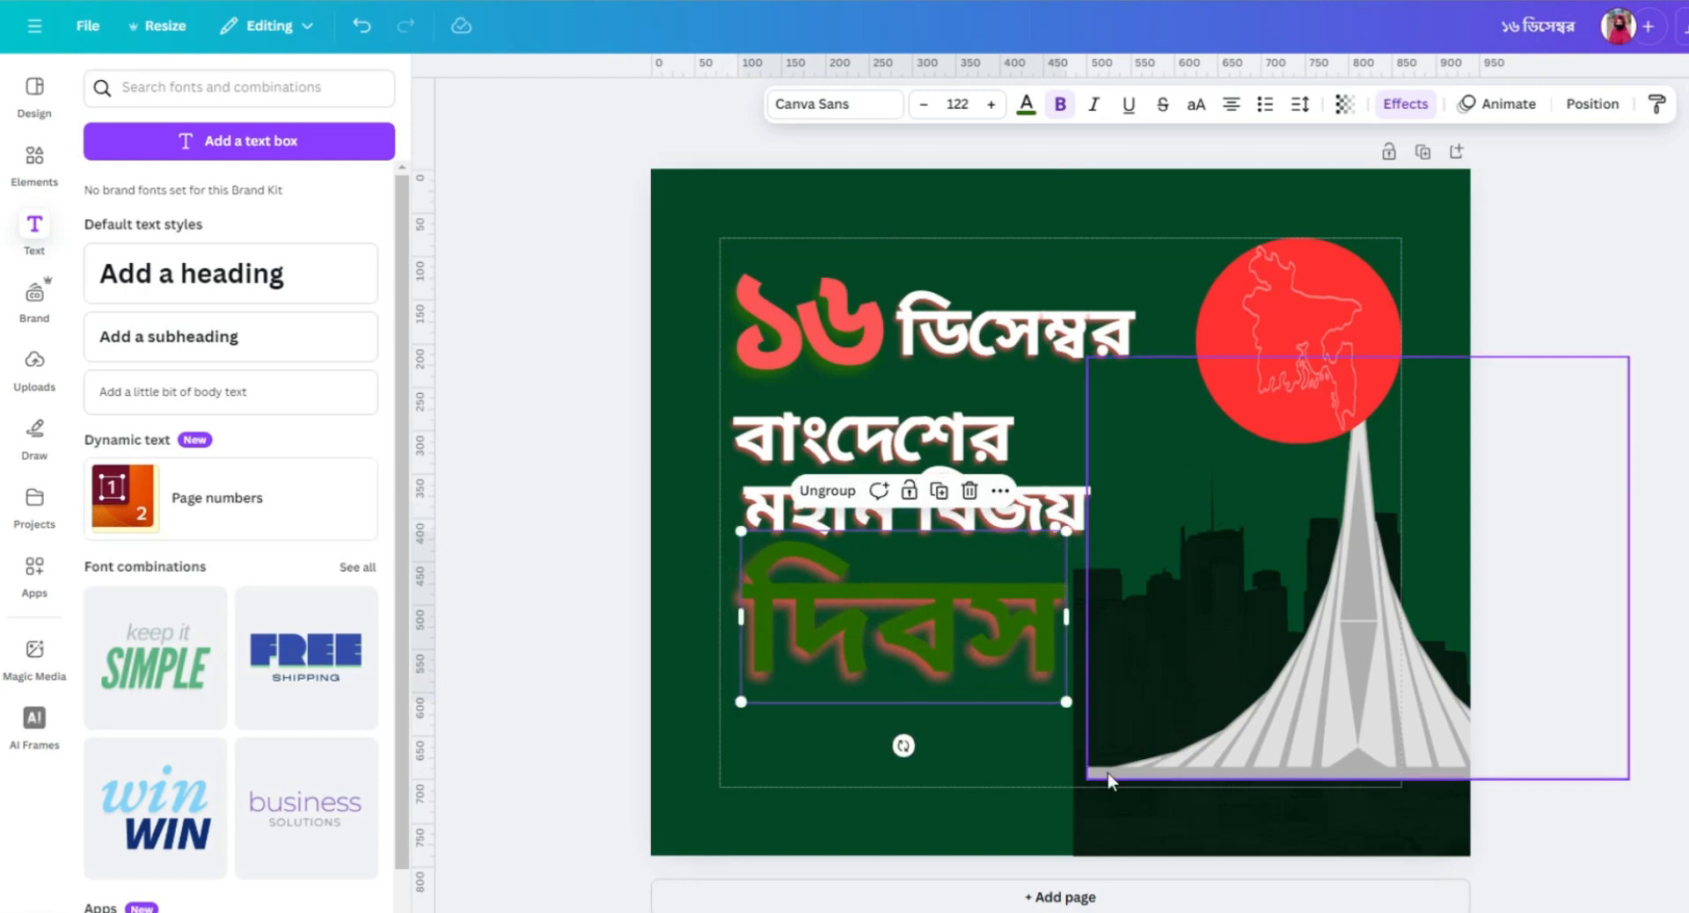
click(1011, 759)
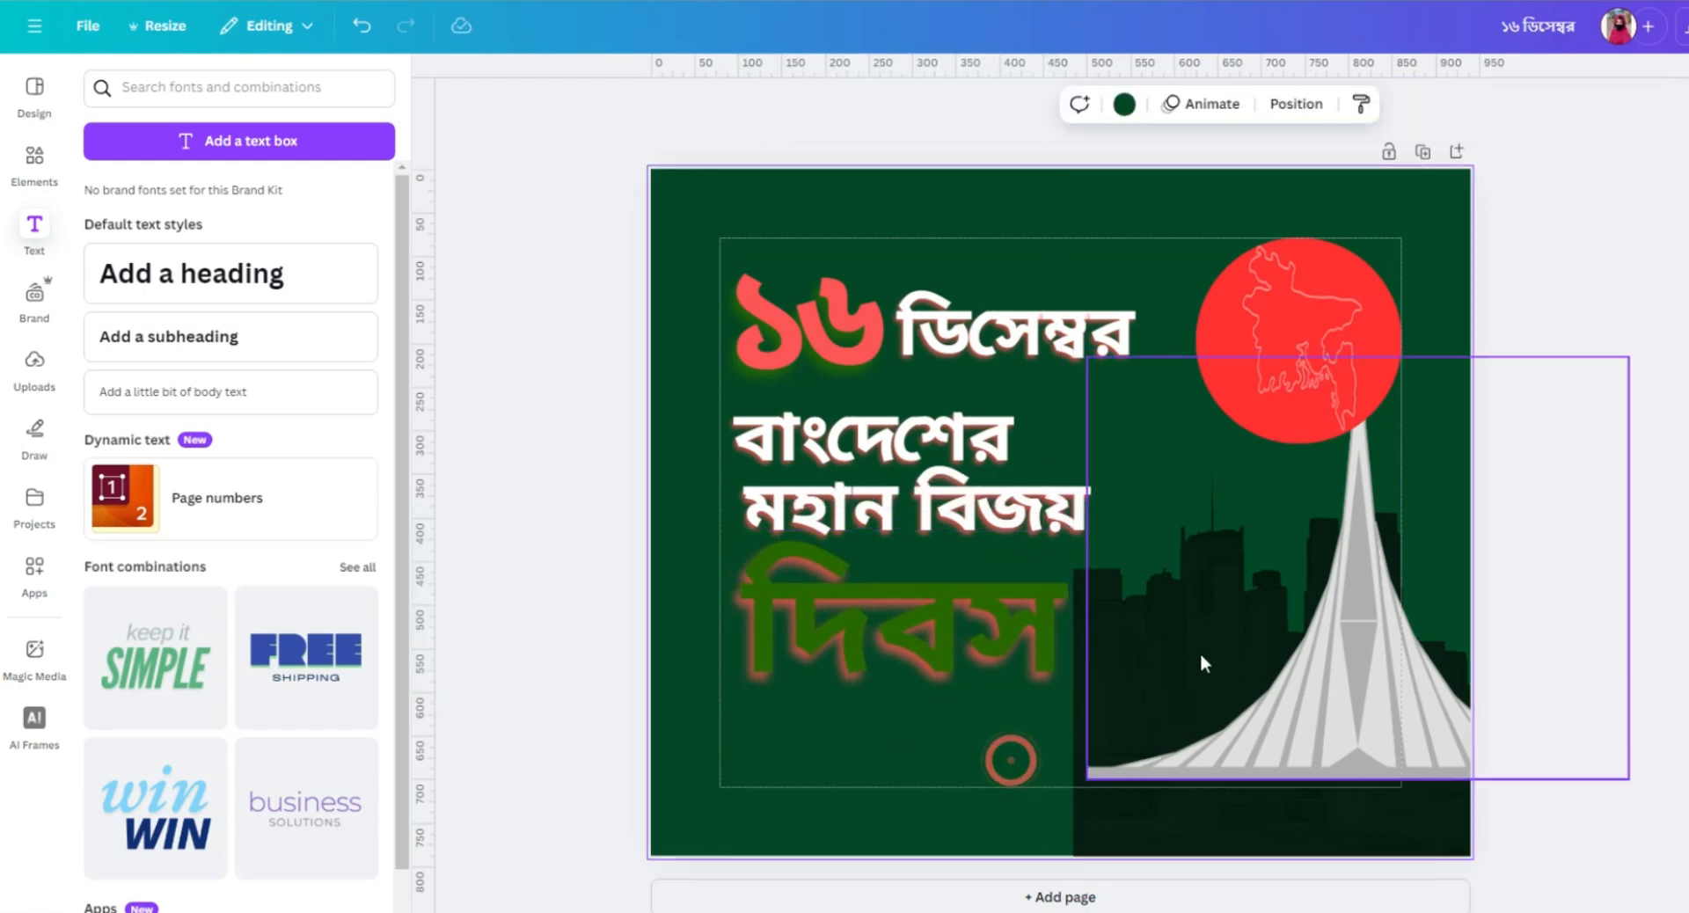
Move the skyline back across the full page width and place the monument with its tip touching the red circle.
drag(1120, 819, 682, 829)
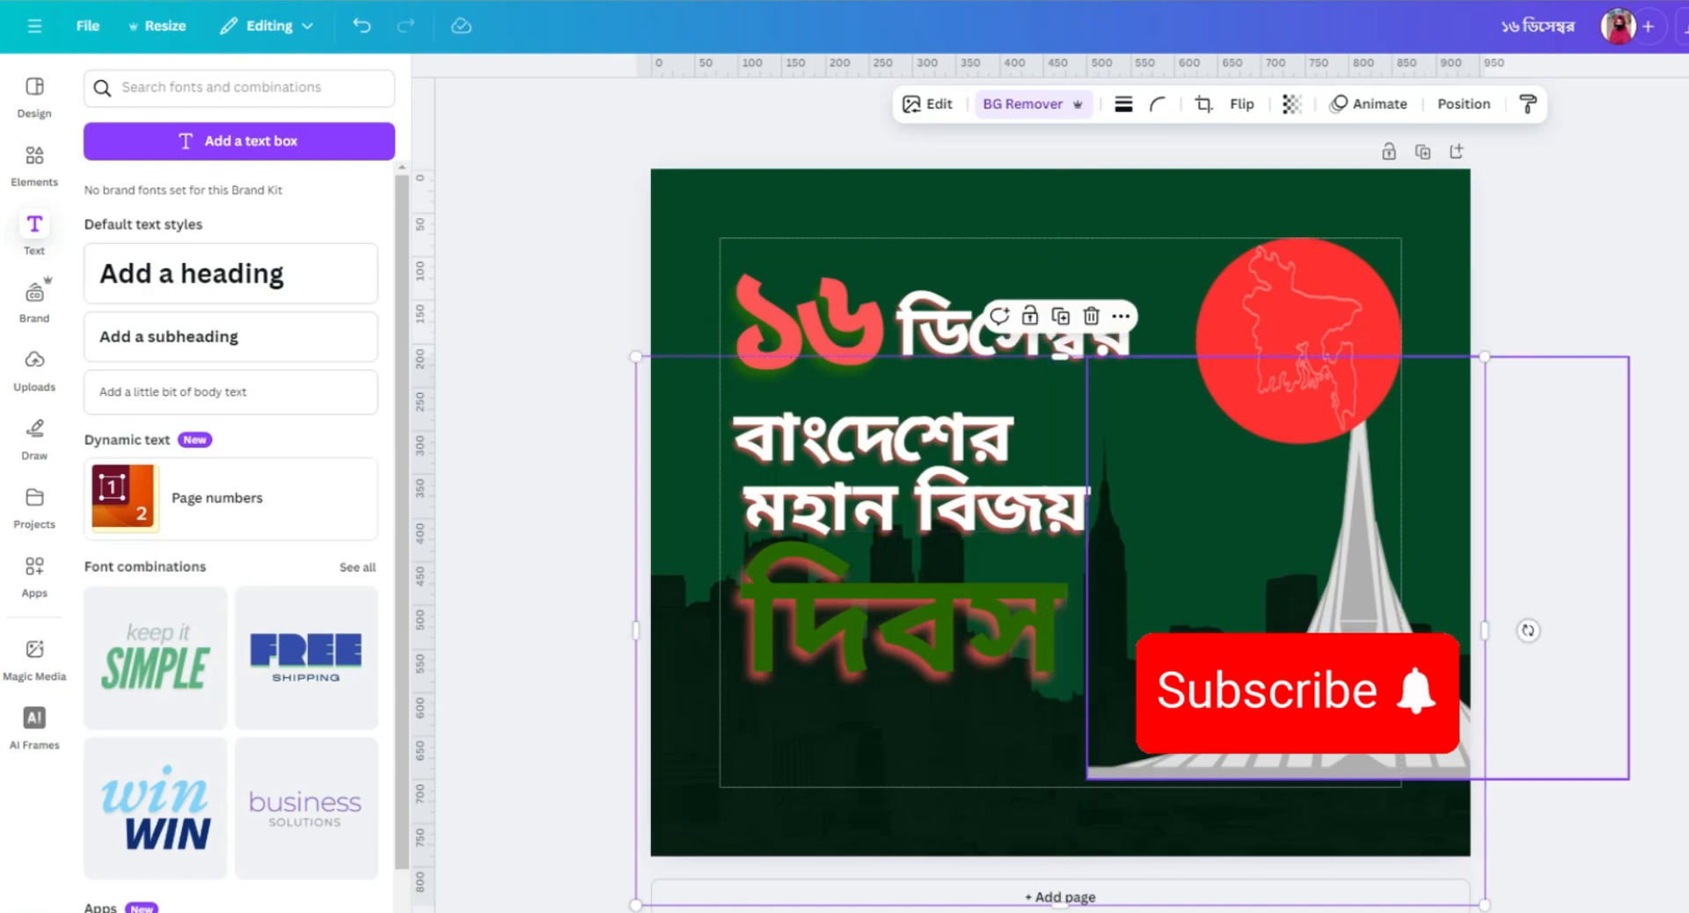
drag(1326, 690, 1214, 702)
click(1666, 396)
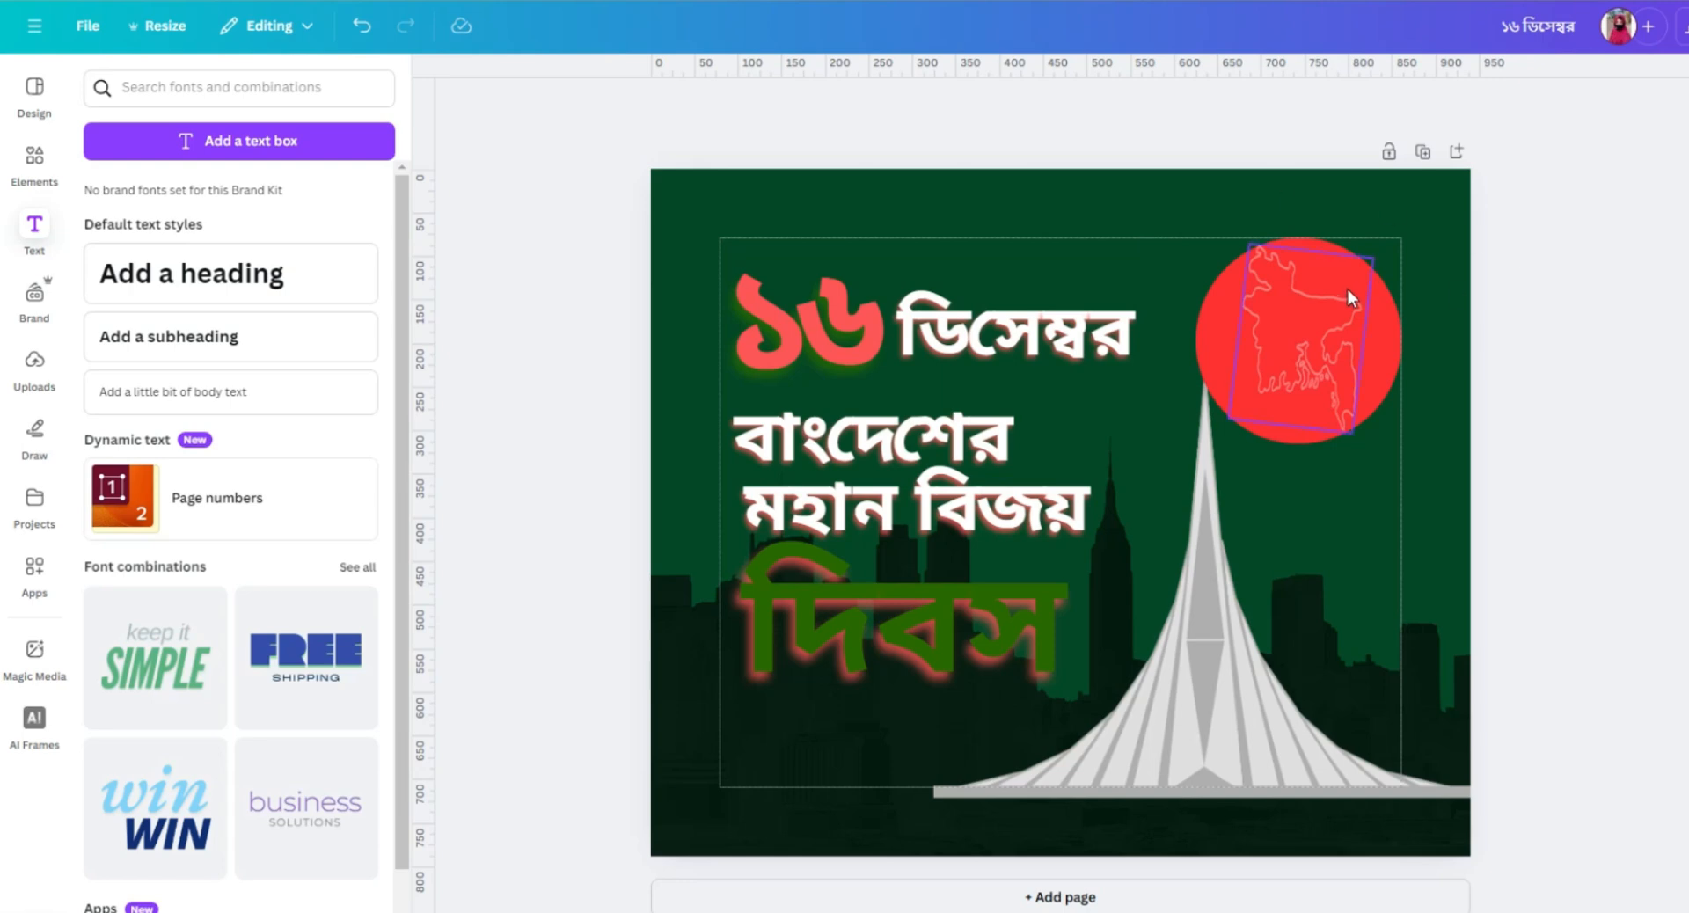
Recolour the Bangladesh map outline inside the red circle green (#296800).
click(1354, 316)
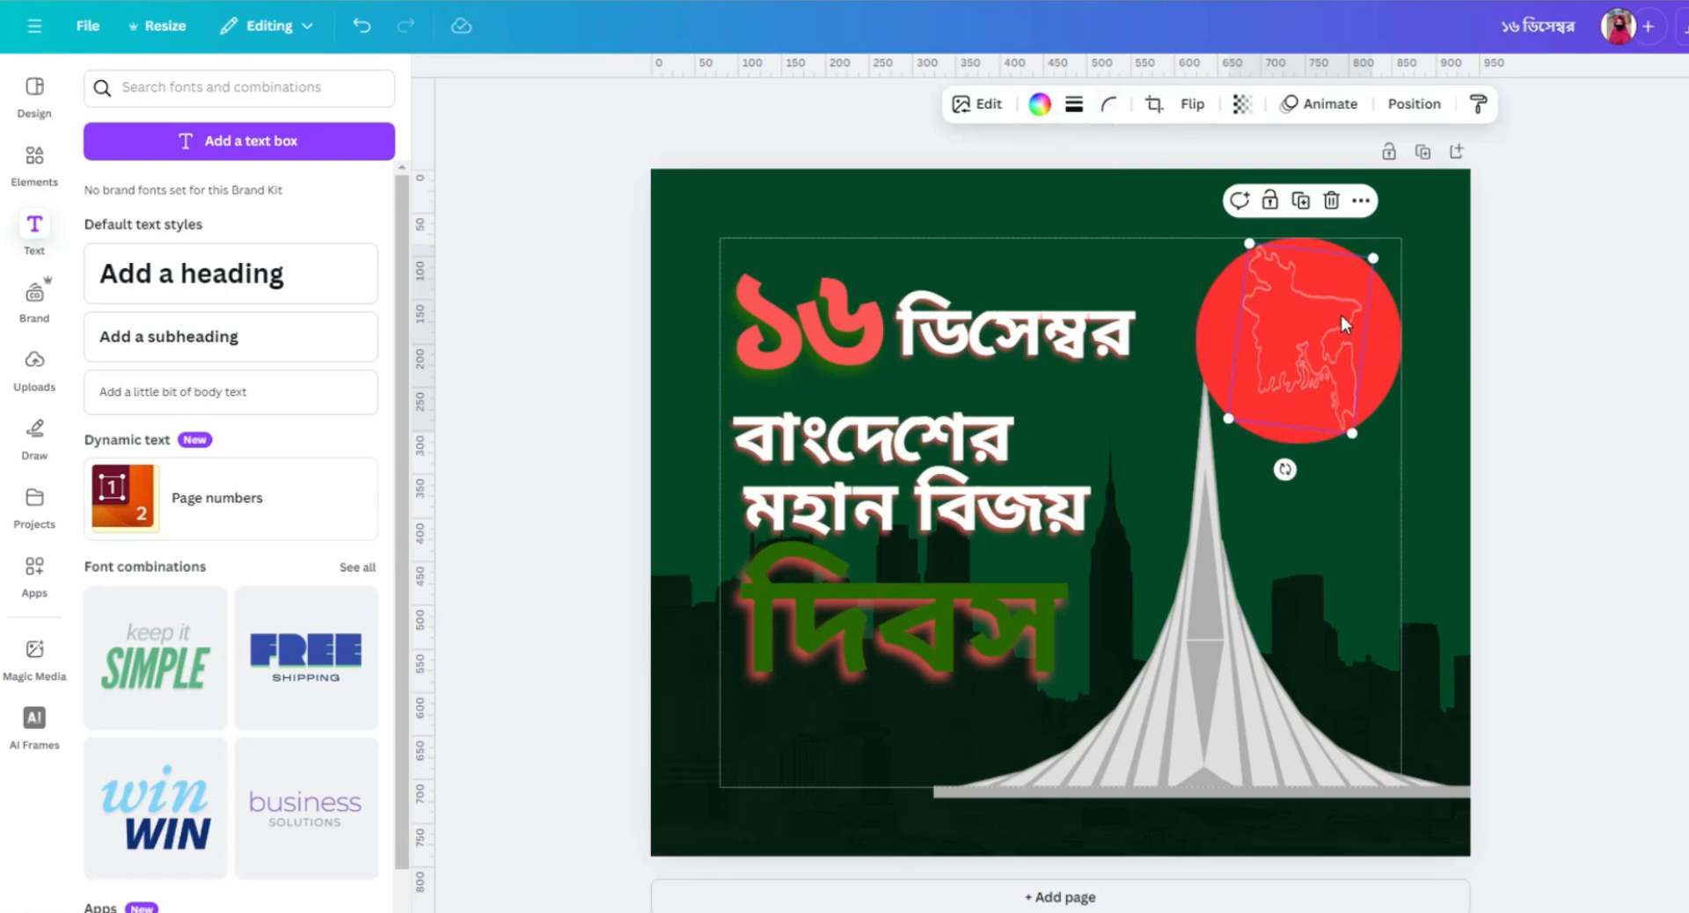
click(1039, 104)
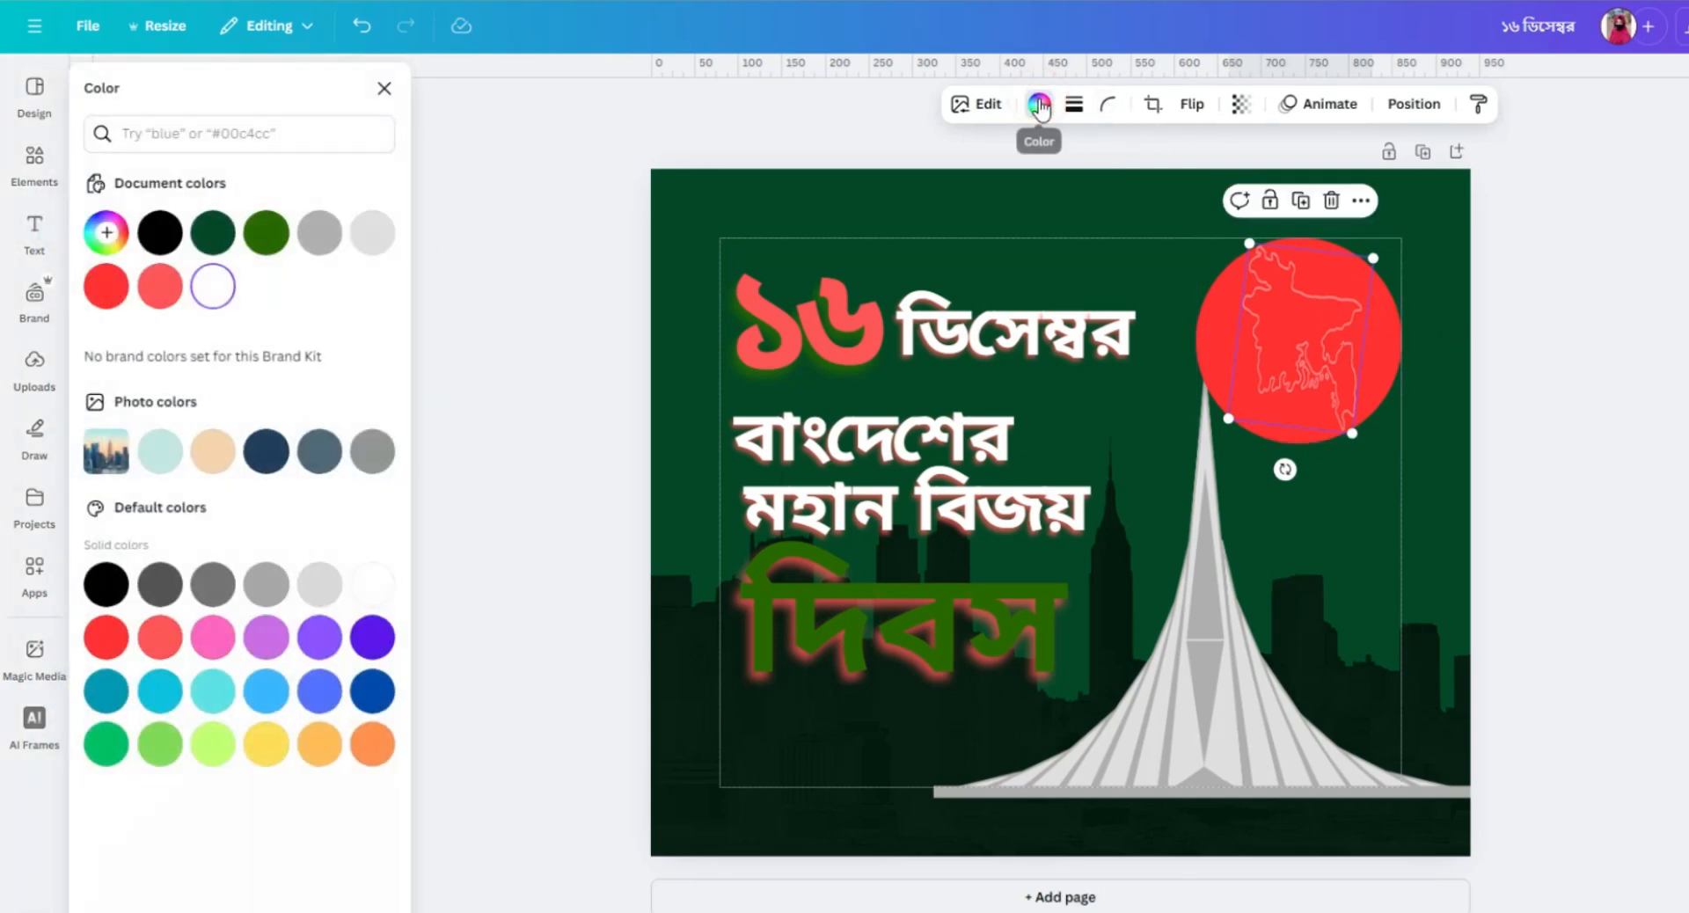
click(267, 232)
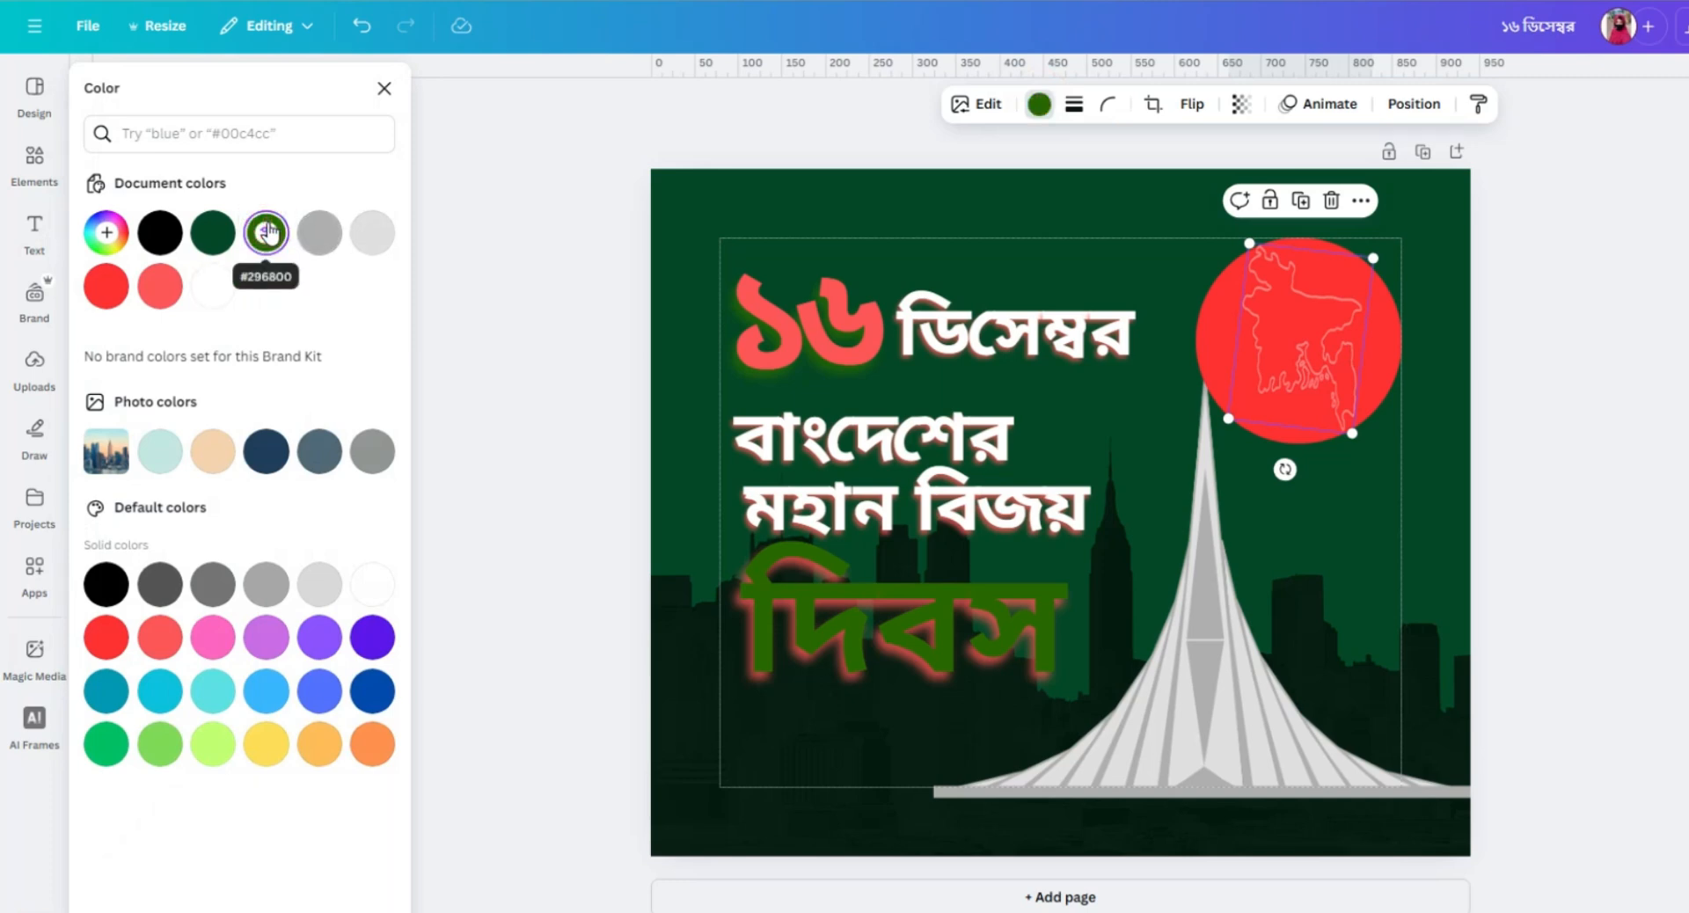
click(1086, 203)
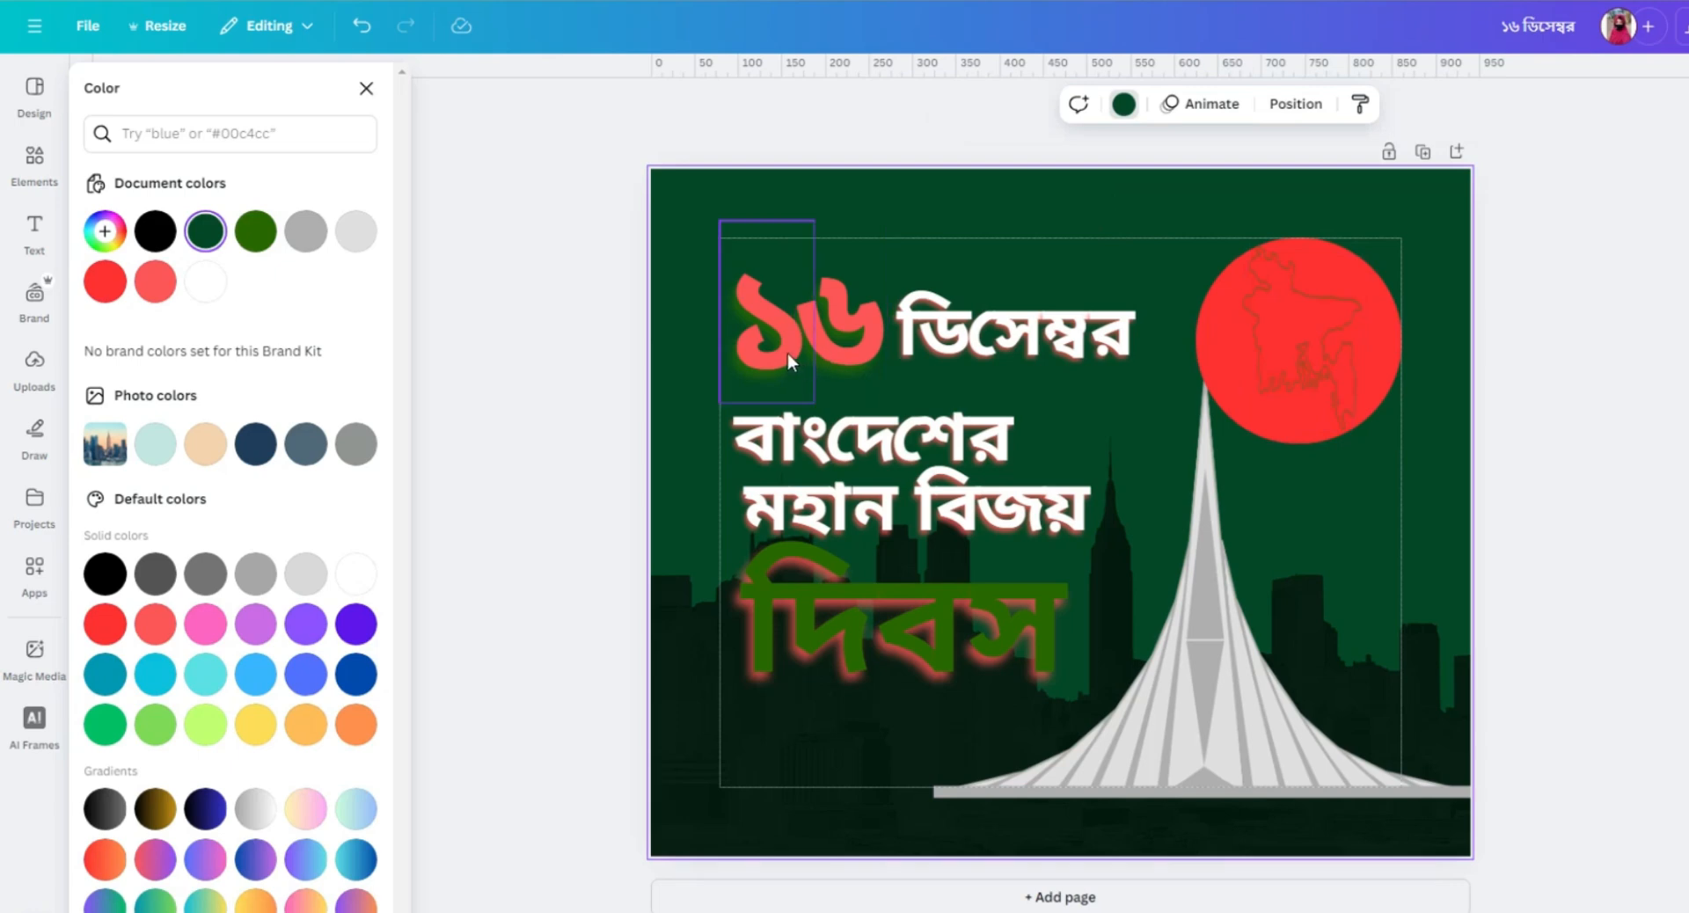